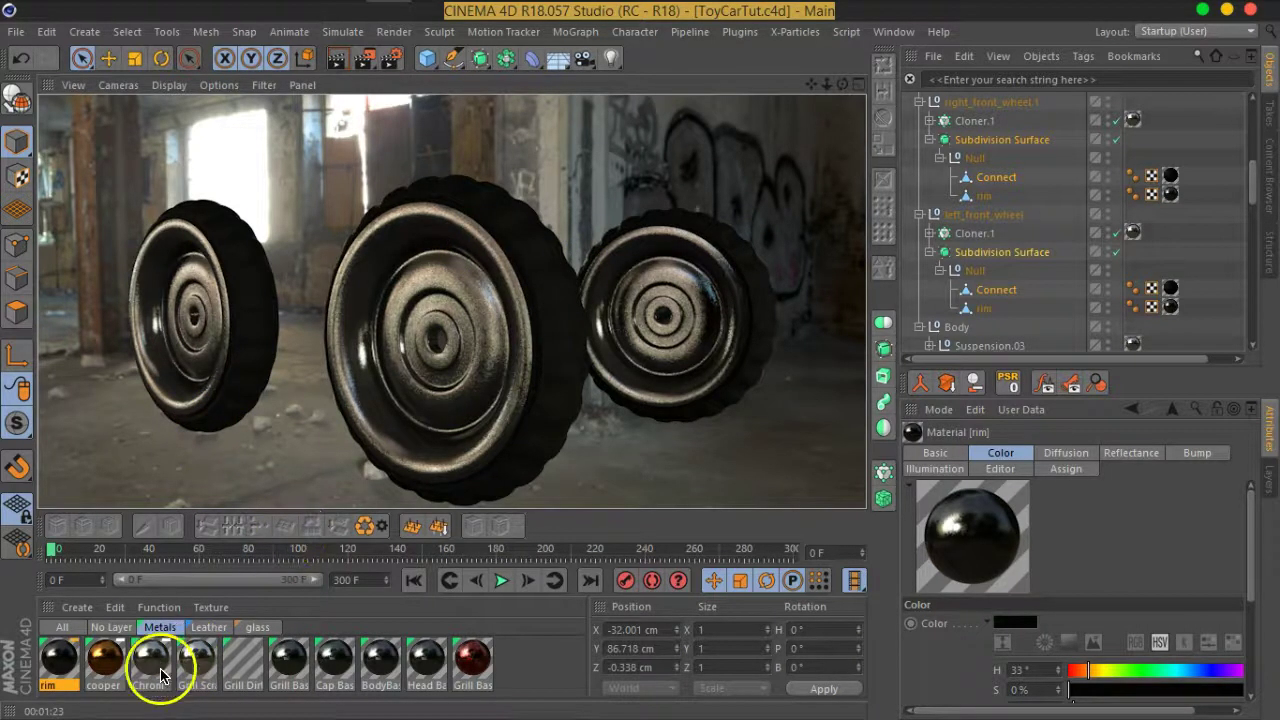
- Raise the rim material's Diffusion Mix Strength from 53% to 96% and render the wheels
double_click(59, 659)
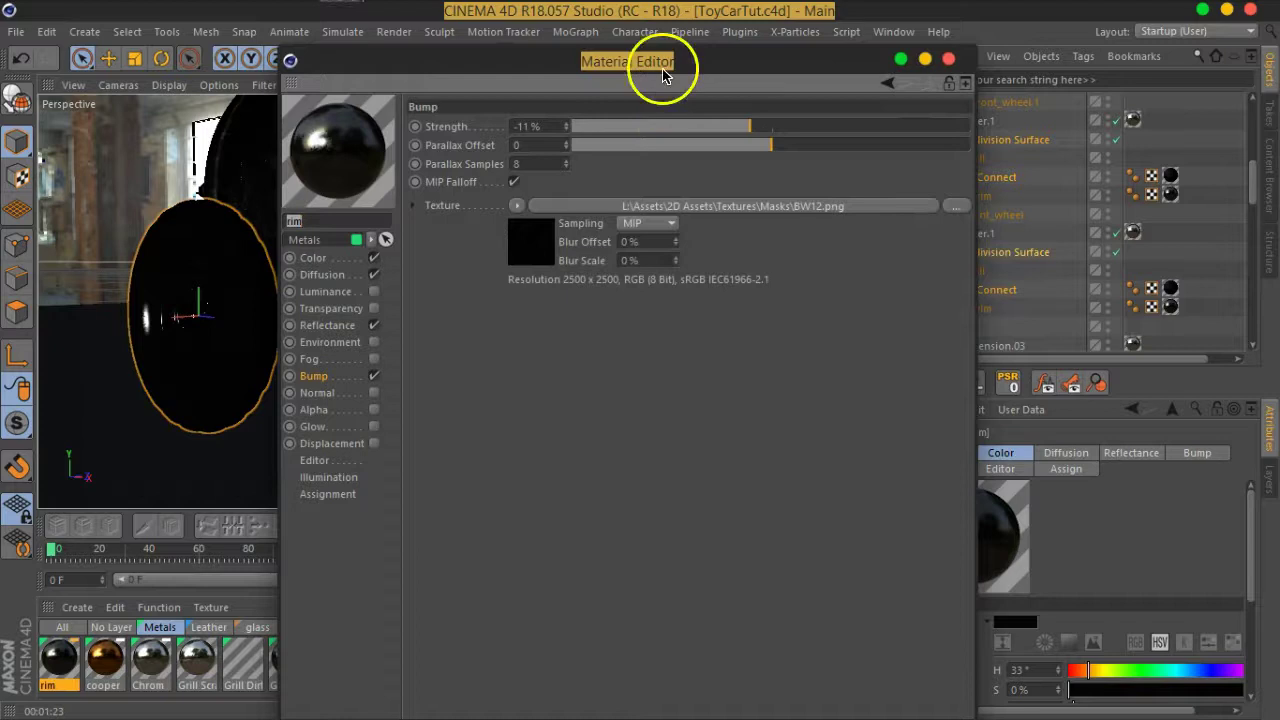
left_click_drag(657, 61, 879, 55)
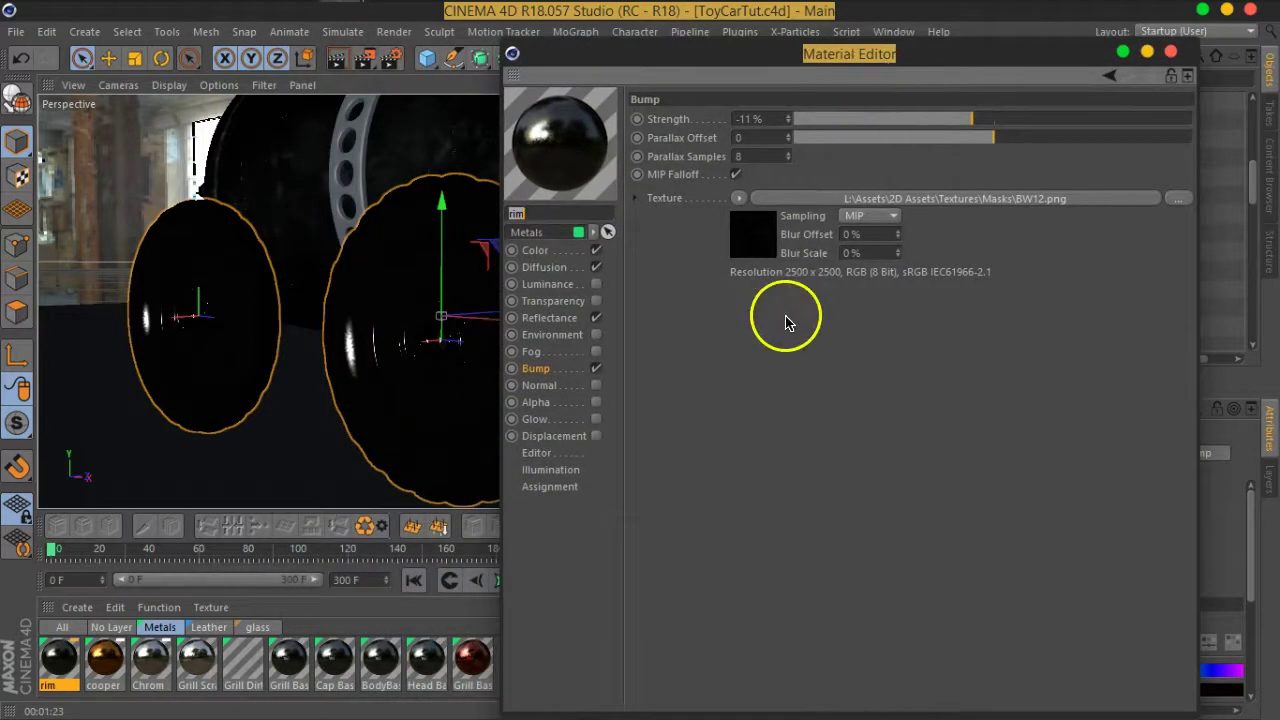
left_click(543, 268)
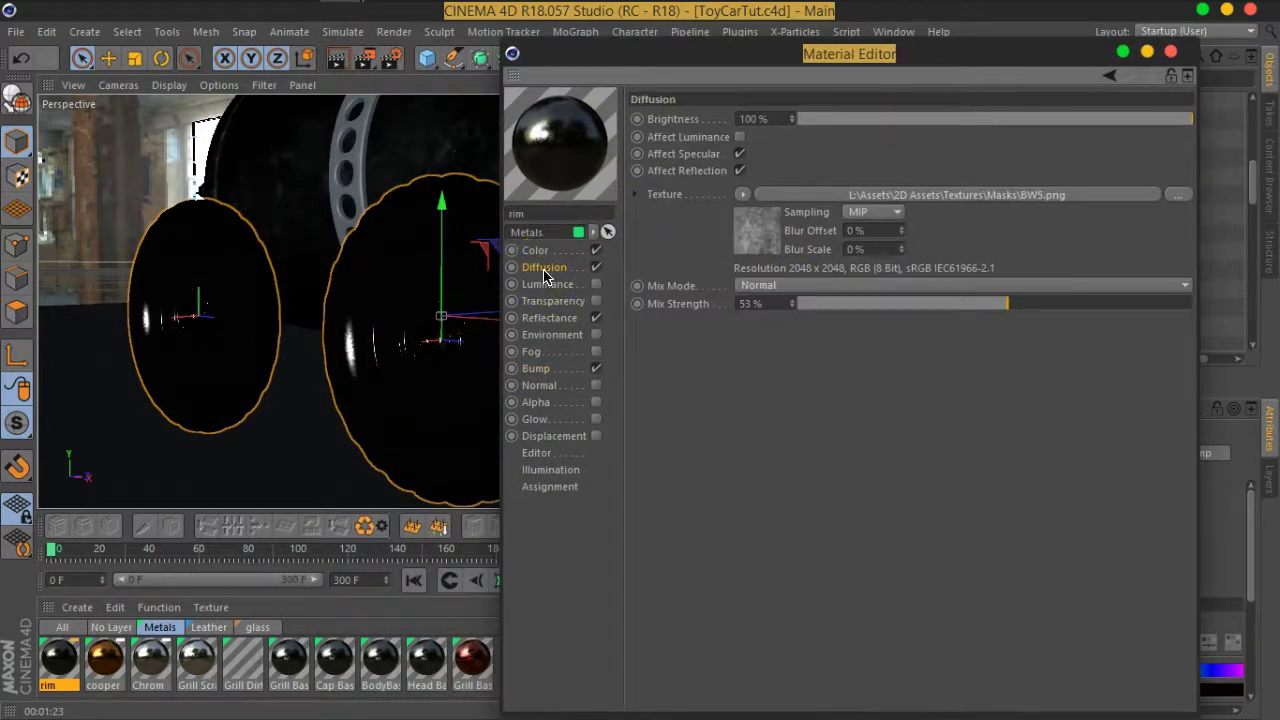
left_click_drag(1006, 303, 1179, 318)
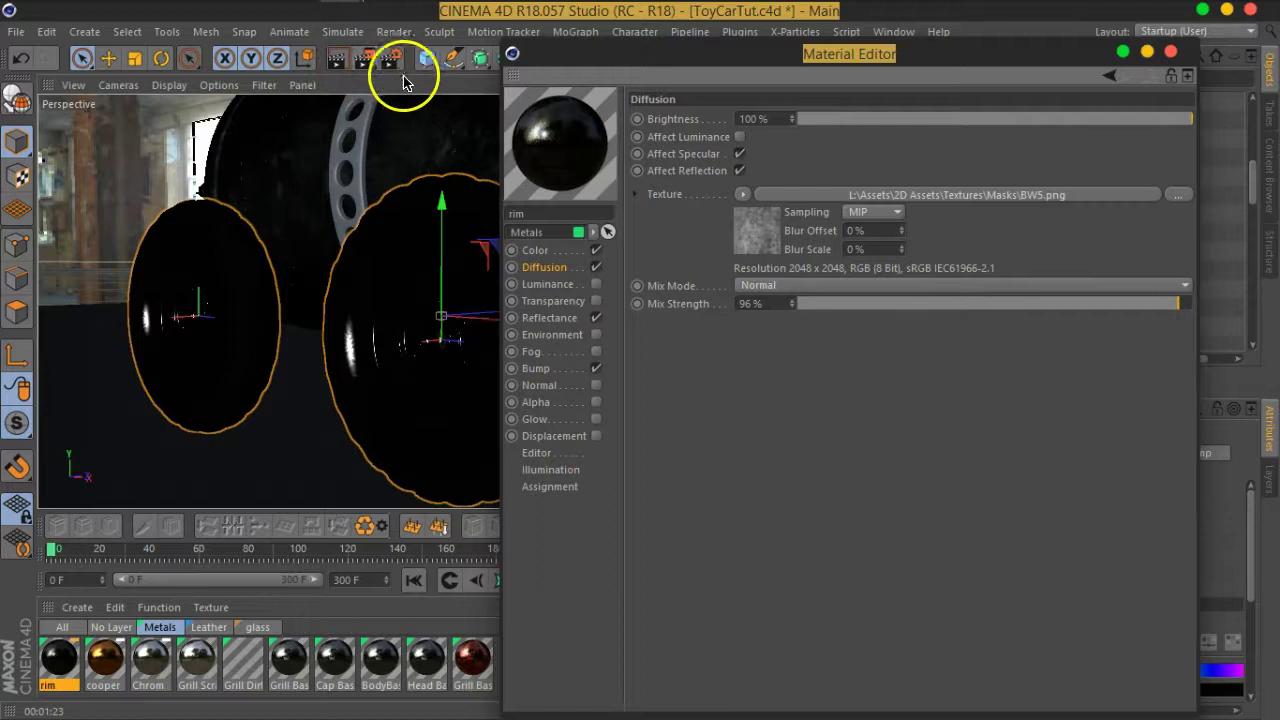
left_click_drag(358, 73, 428, 112)
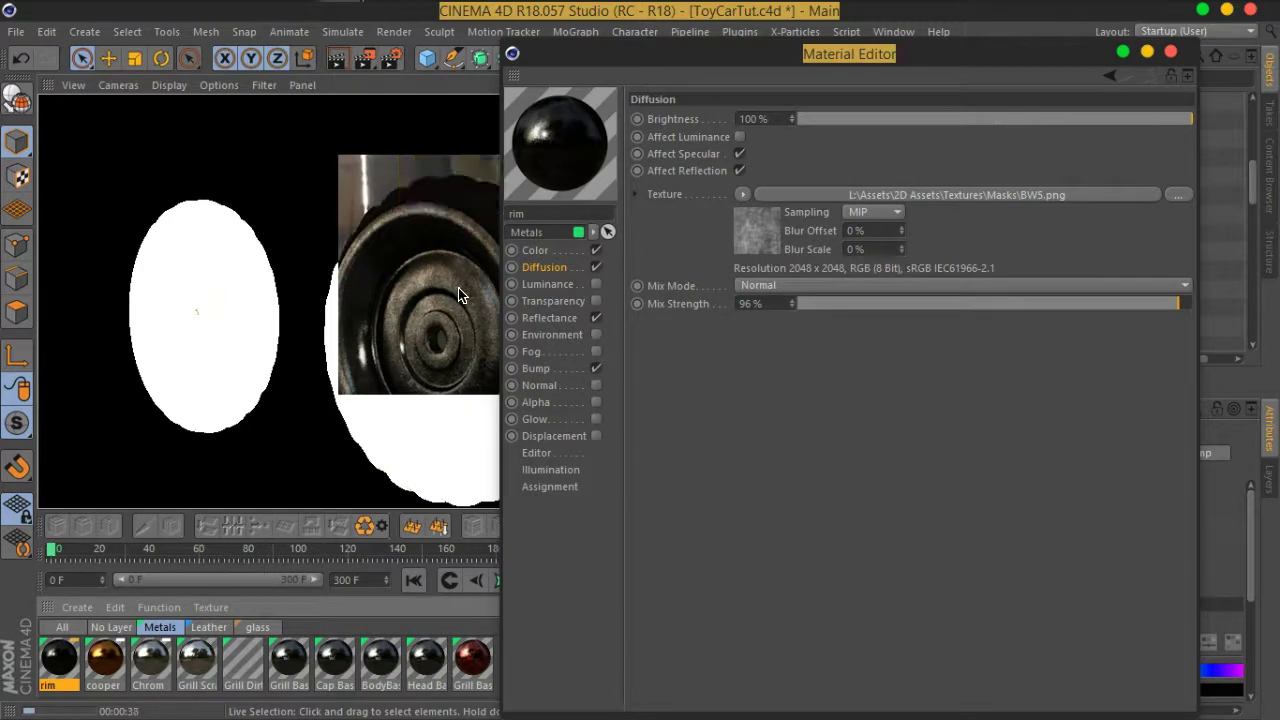
- Switch off the rim material's Color channel
left_click(537, 250)
left_click(596, 250)
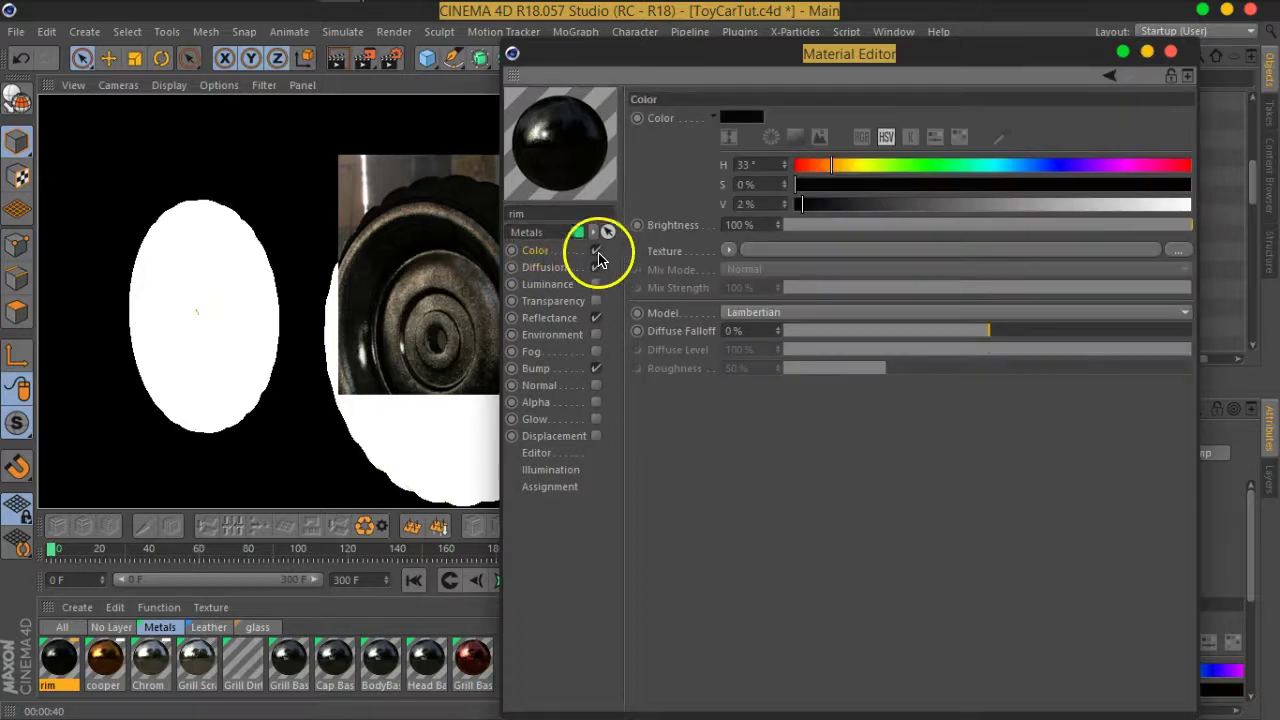
left_click(560, 320)
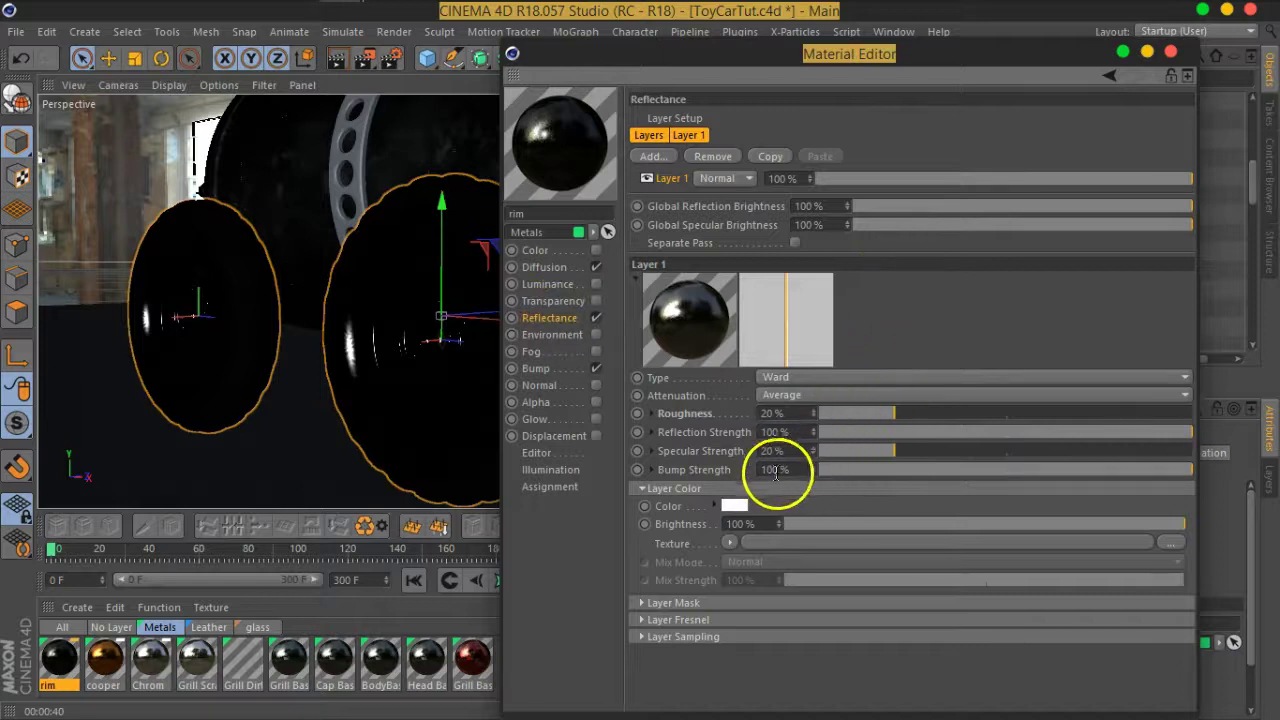
- Change the rim's Reflectance Layer 1 type from Ward to GGX
left_click(721, 626)
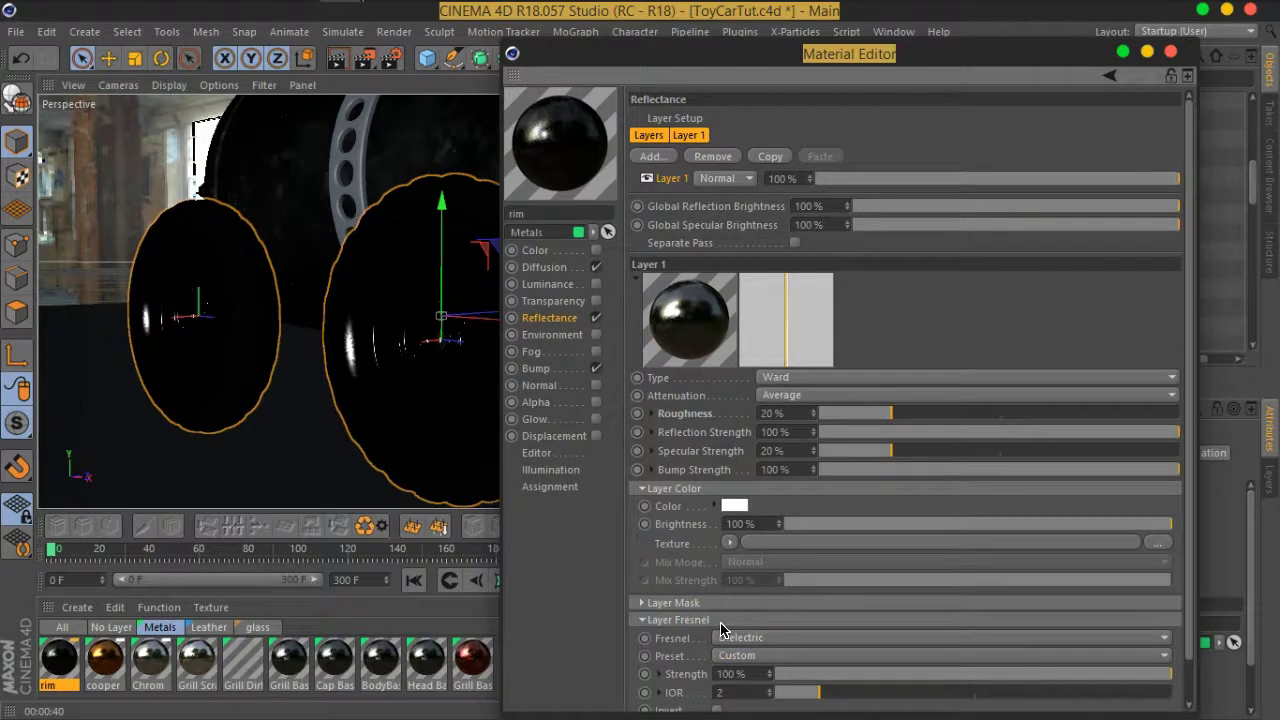
left_click(721, 622)
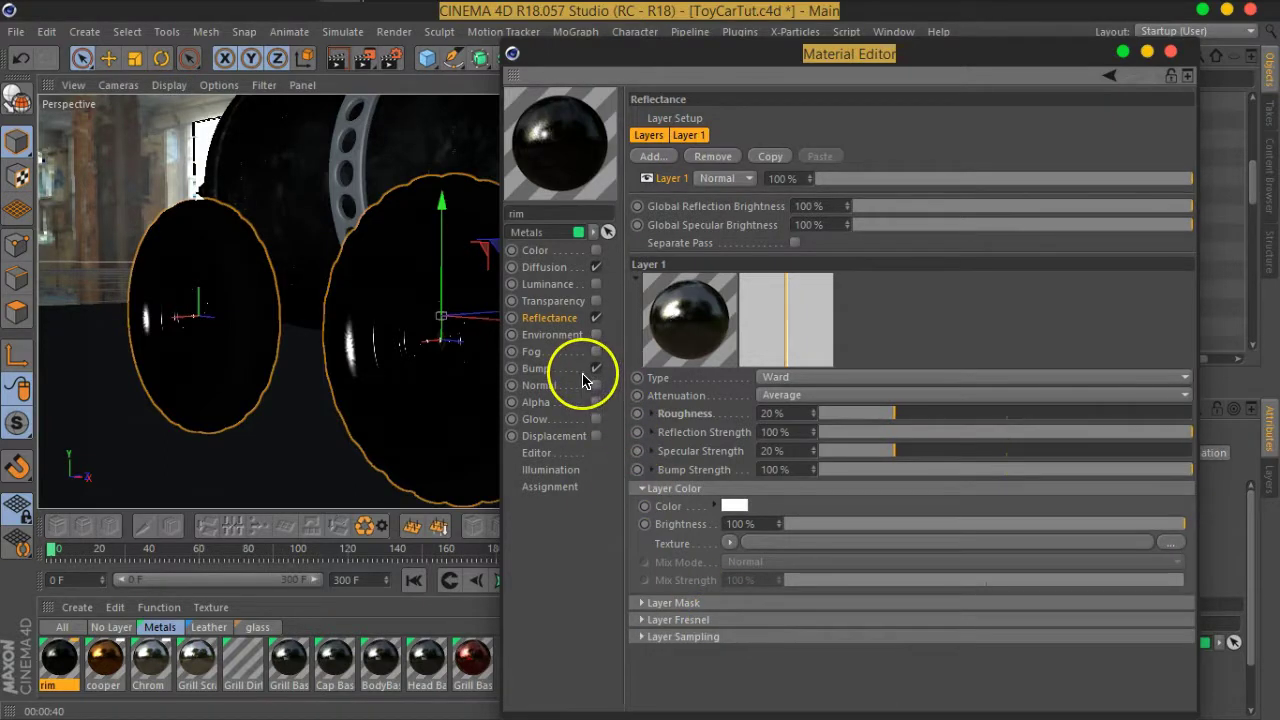
left_click(648, 379)
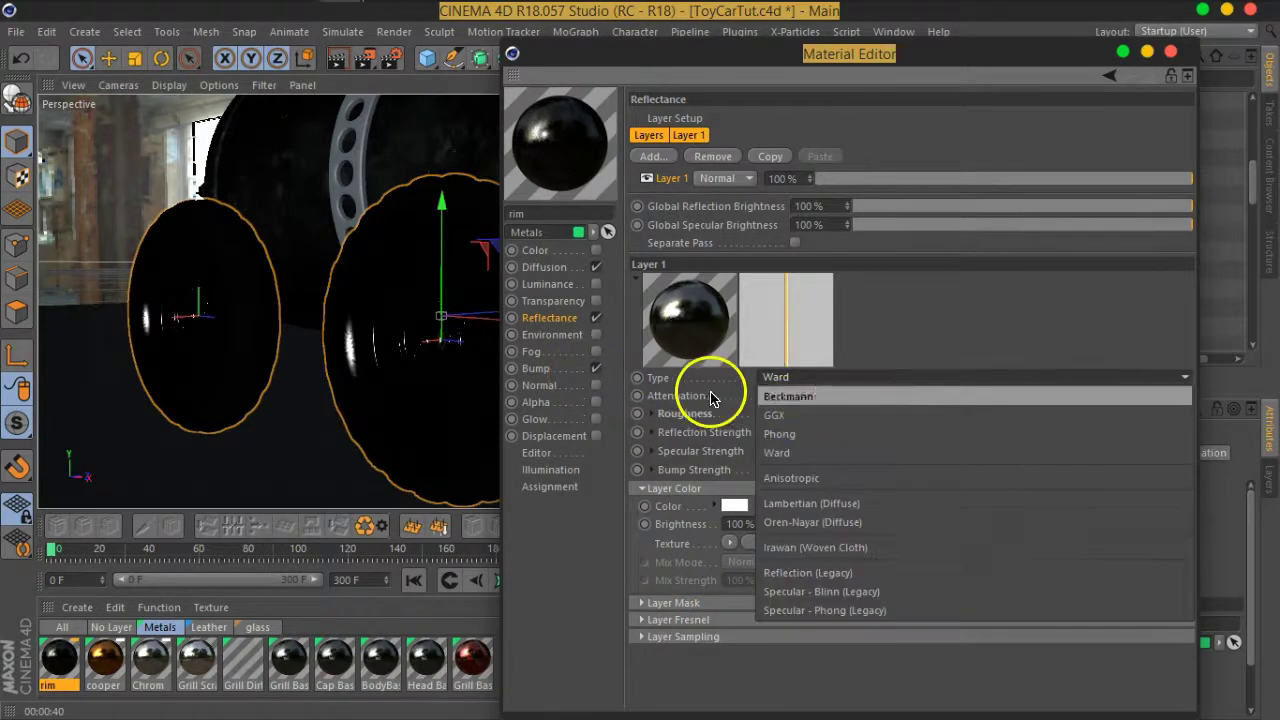
left_click(790, 415)
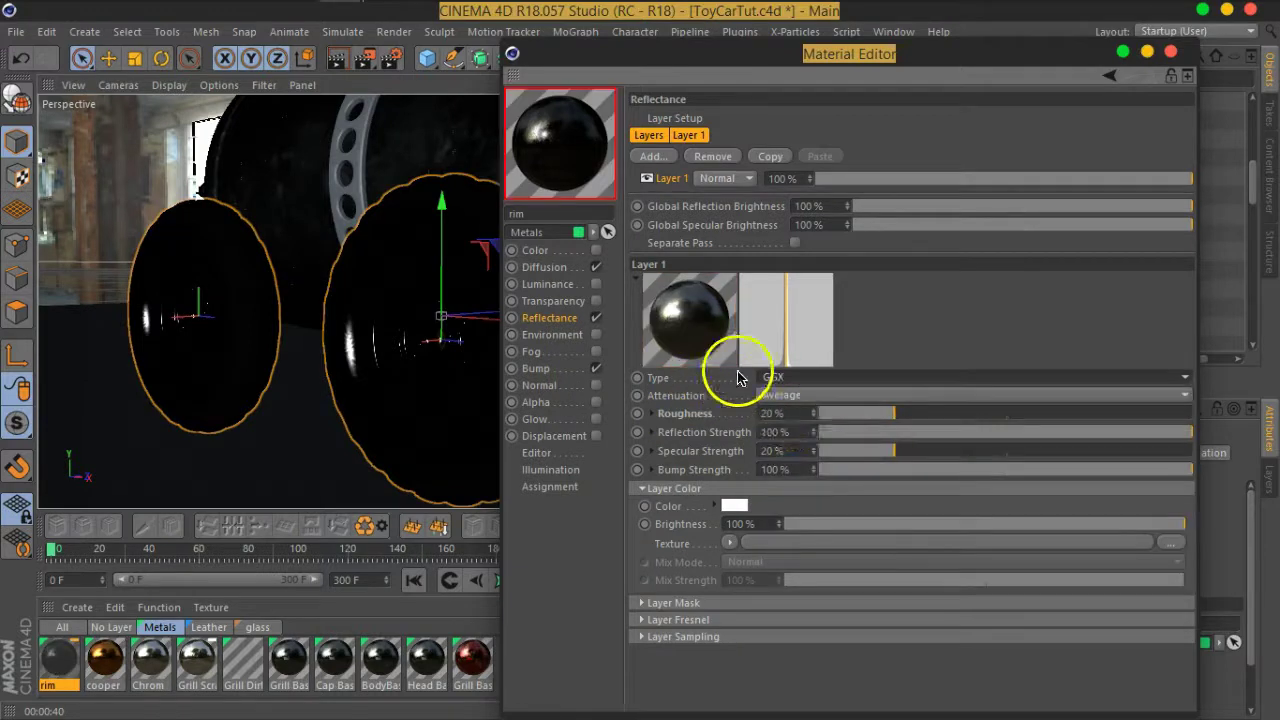
left_click(366, 57)
- Render the GGX wheels, set the rim's Bump strength to -25%, and close the Material Editor
left_click(430, 109)
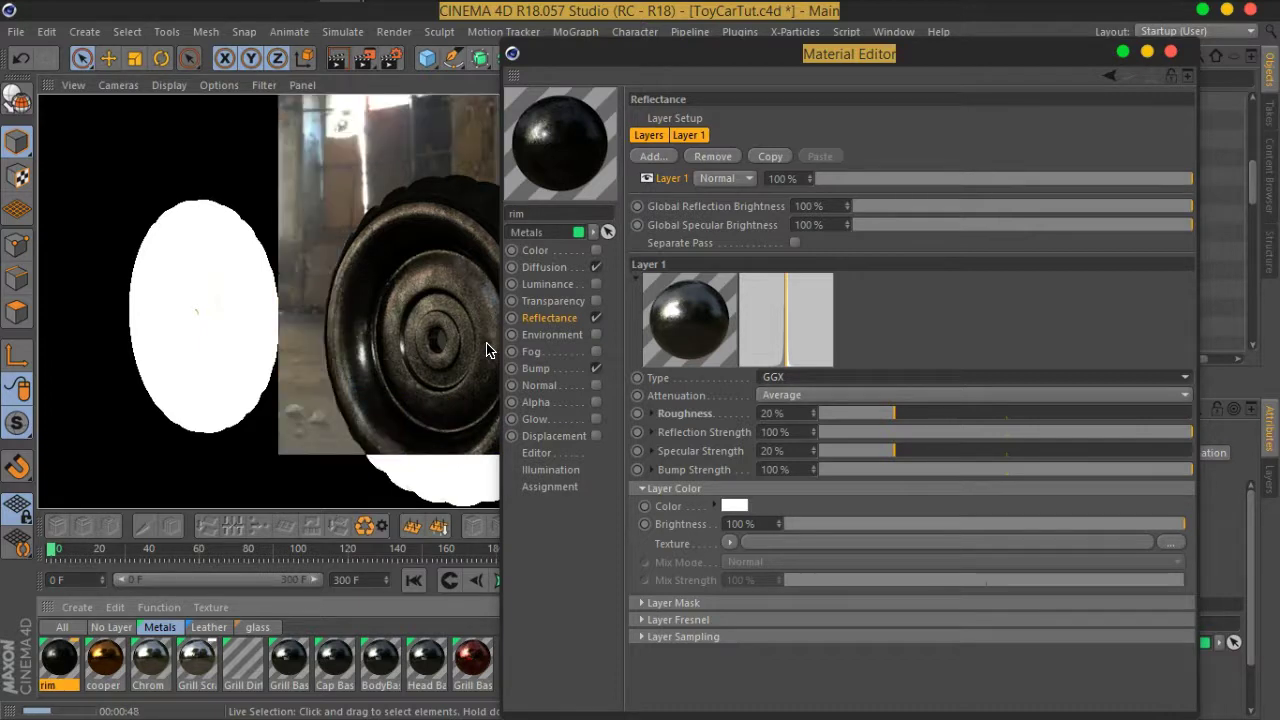
left_click(551, 368)
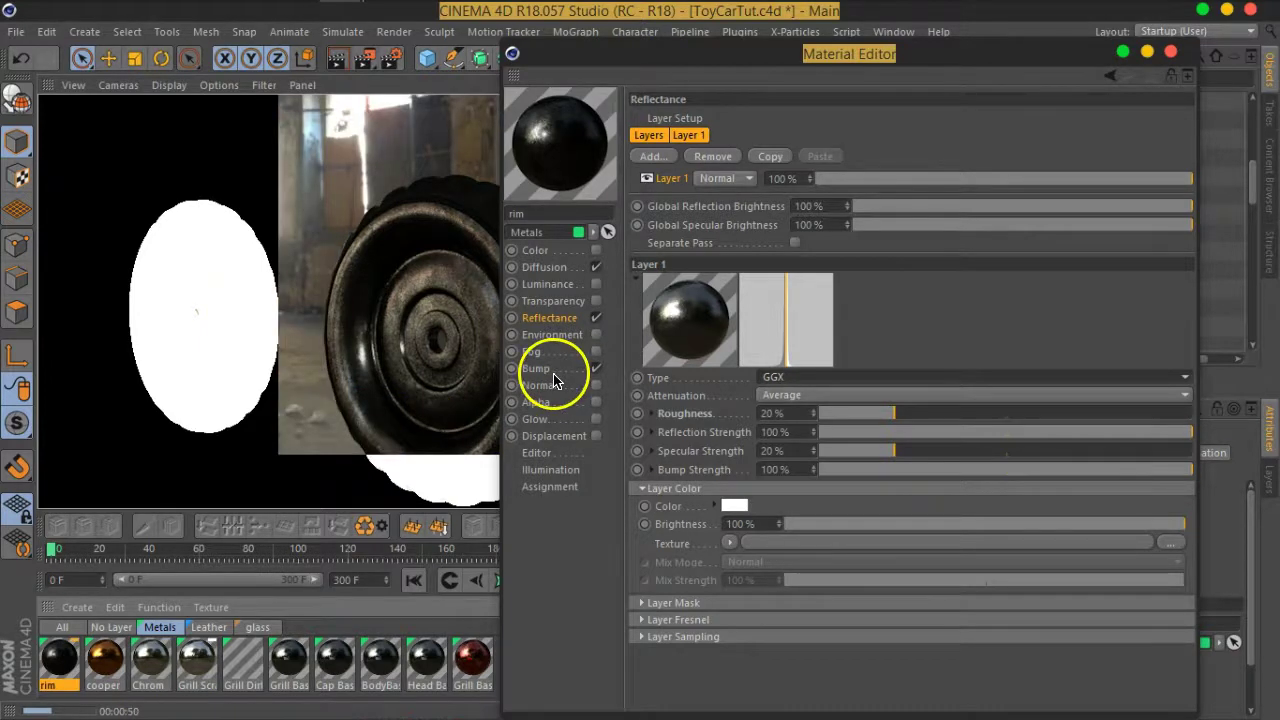
mouse_move(910, 120)
left_mouse_down()
mouse_move(960, 125)
mouse_move(943, 119)
left_mouse_up()
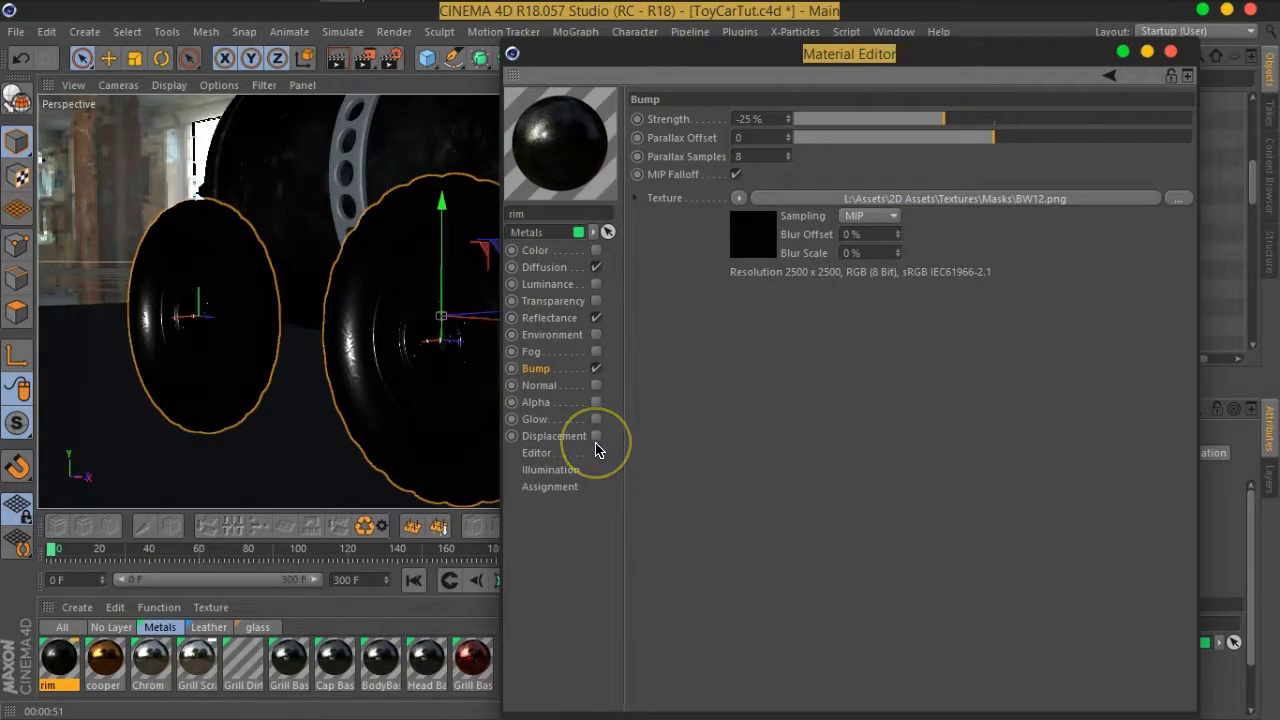
left_click(1171, 51)
- Deselect the wheels, frame the car body's white band, and select the Built ring object
key("ctrl+shift+a")
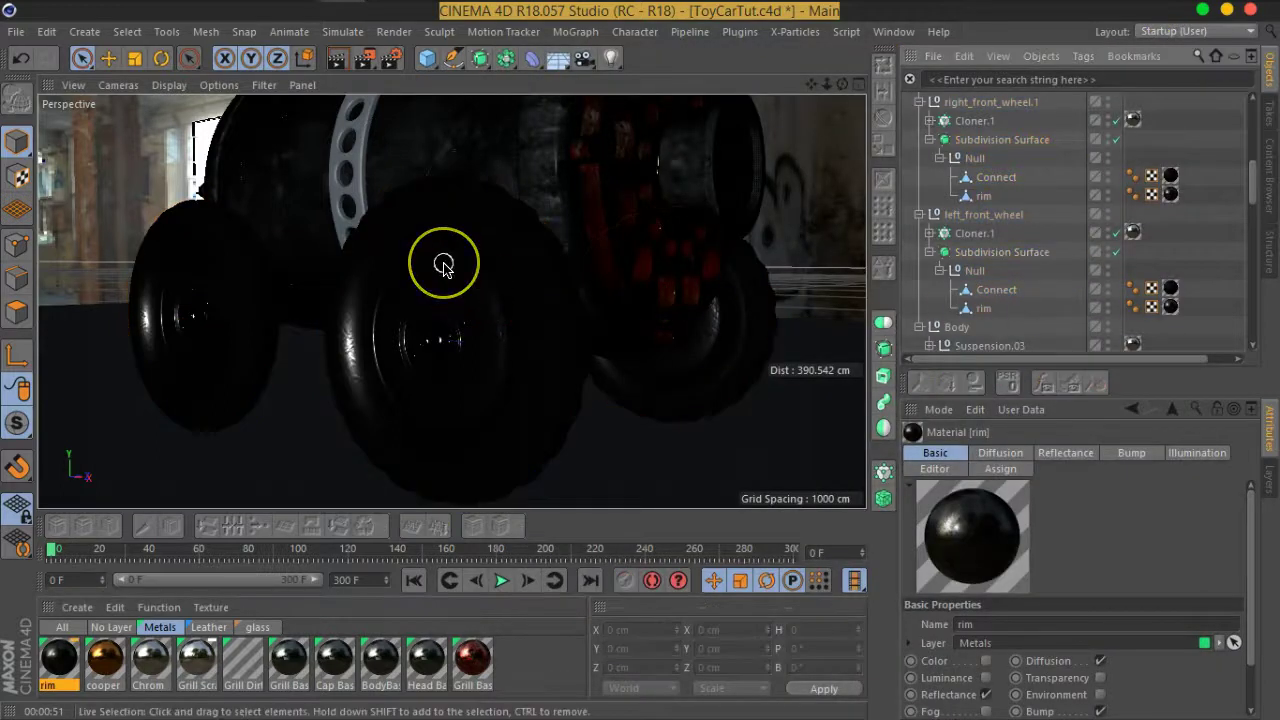
mouse_move(443, 265)
left_mouse_down("alt")
mouse_move(503, 308)
mouse_move(408, 309)
mouse_move(586, 206)
mouse_move(571, 391)
mouse_move(589, 269)
mouse_move(559, 303)
left_mouse_up("alt")
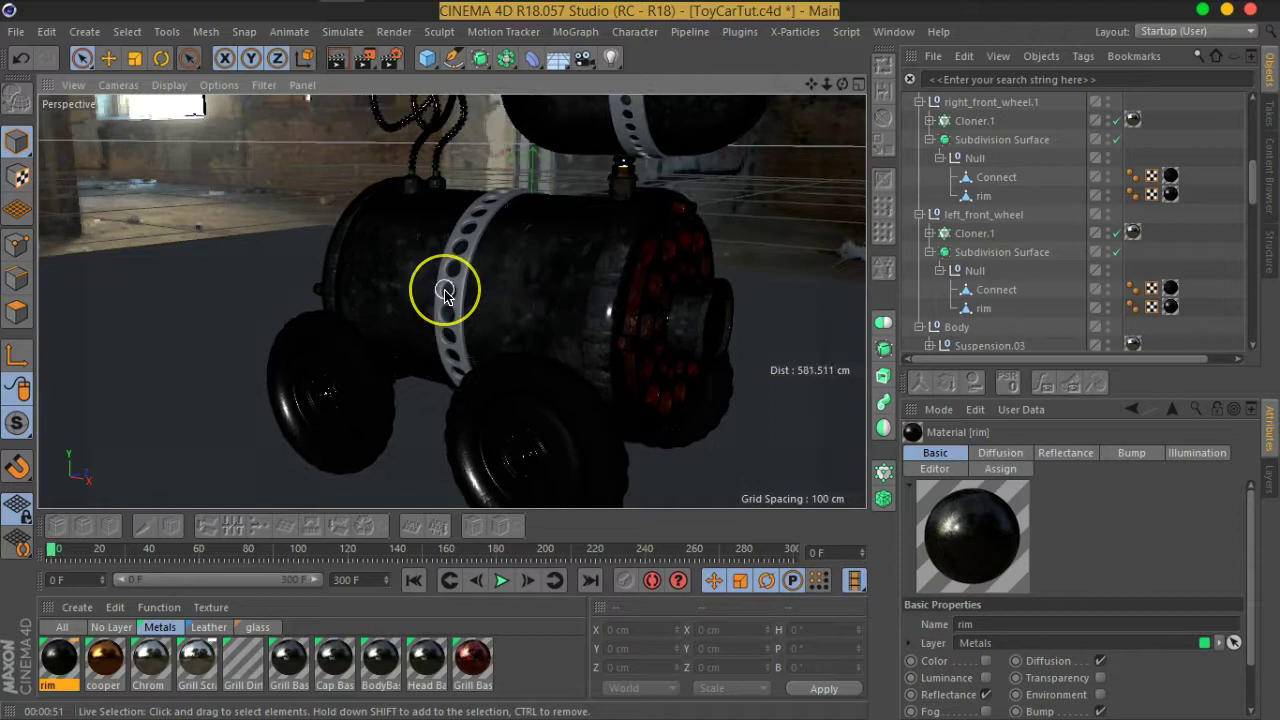
scroll(445, 292, "up", 5)
scroll(443, 289, "up", 3)
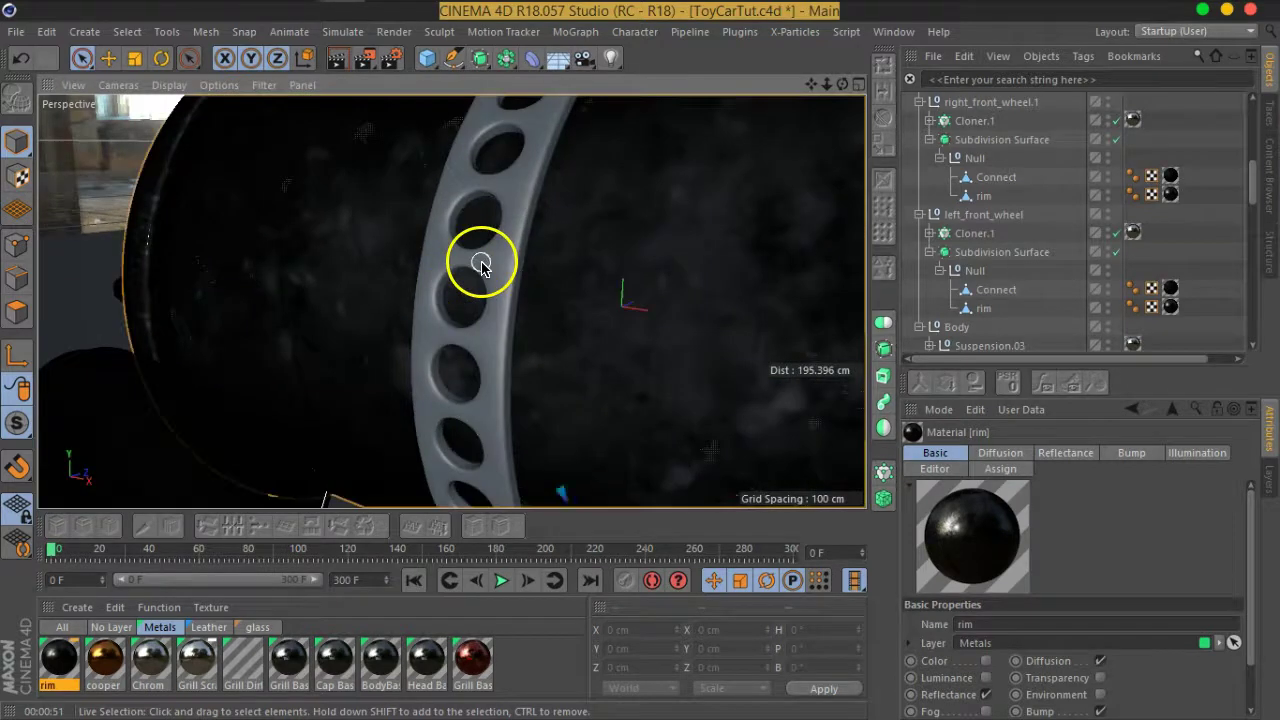
left_click(480, 263)
scroll(1050, 280, "down", 3)
scroll(1030, 270, "down", 3)
scroll(1020, 290, "down", 3)
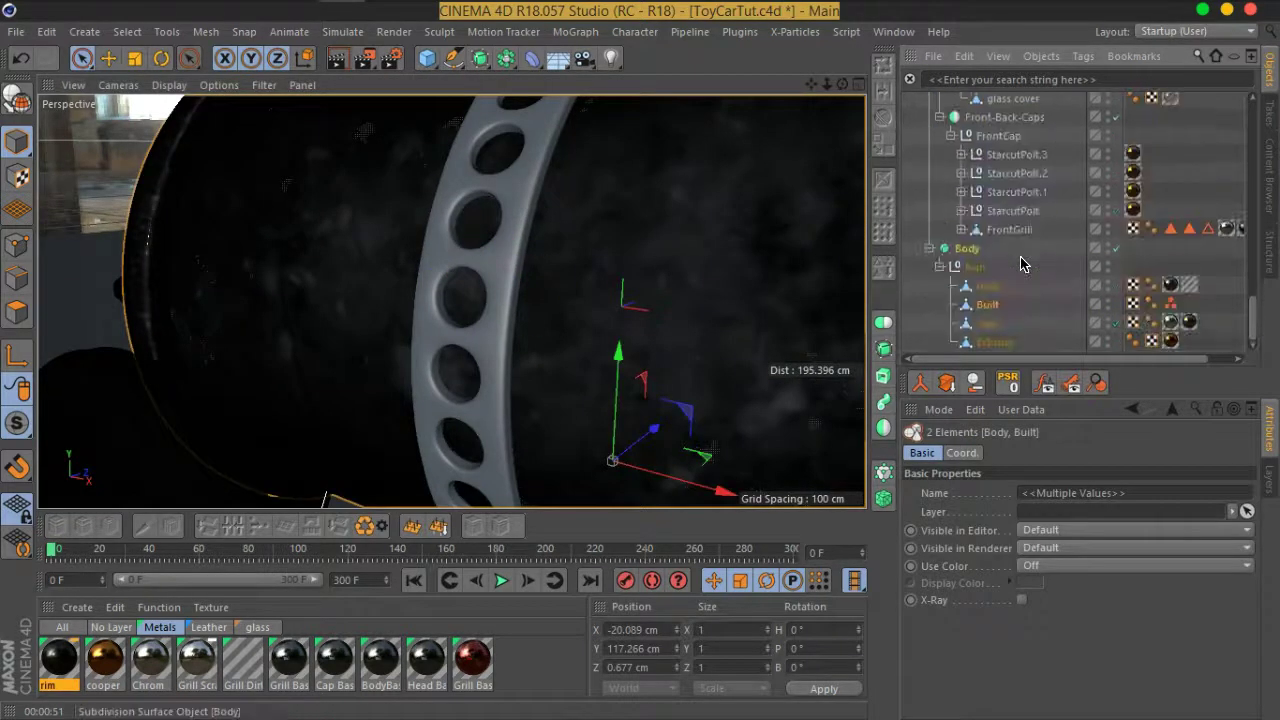
left_click(990, 310)
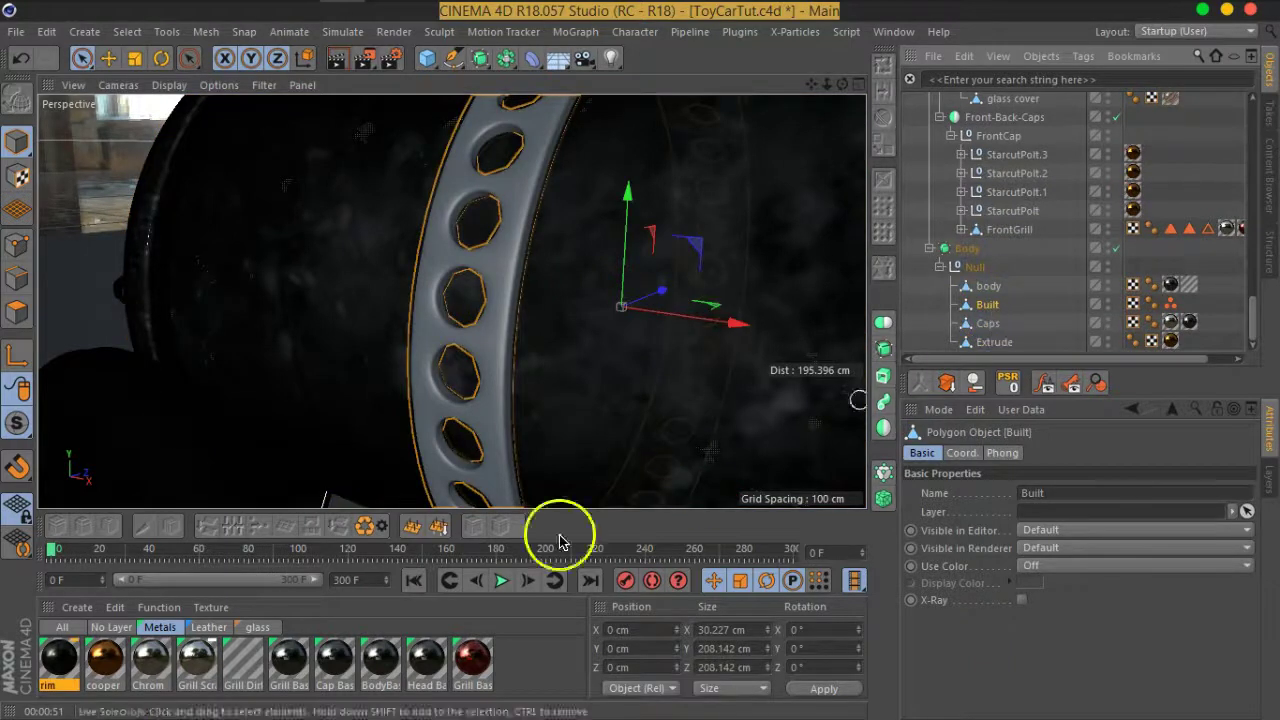
- Rename the unassigned Mat material to 'built'
left_click(208, 627)
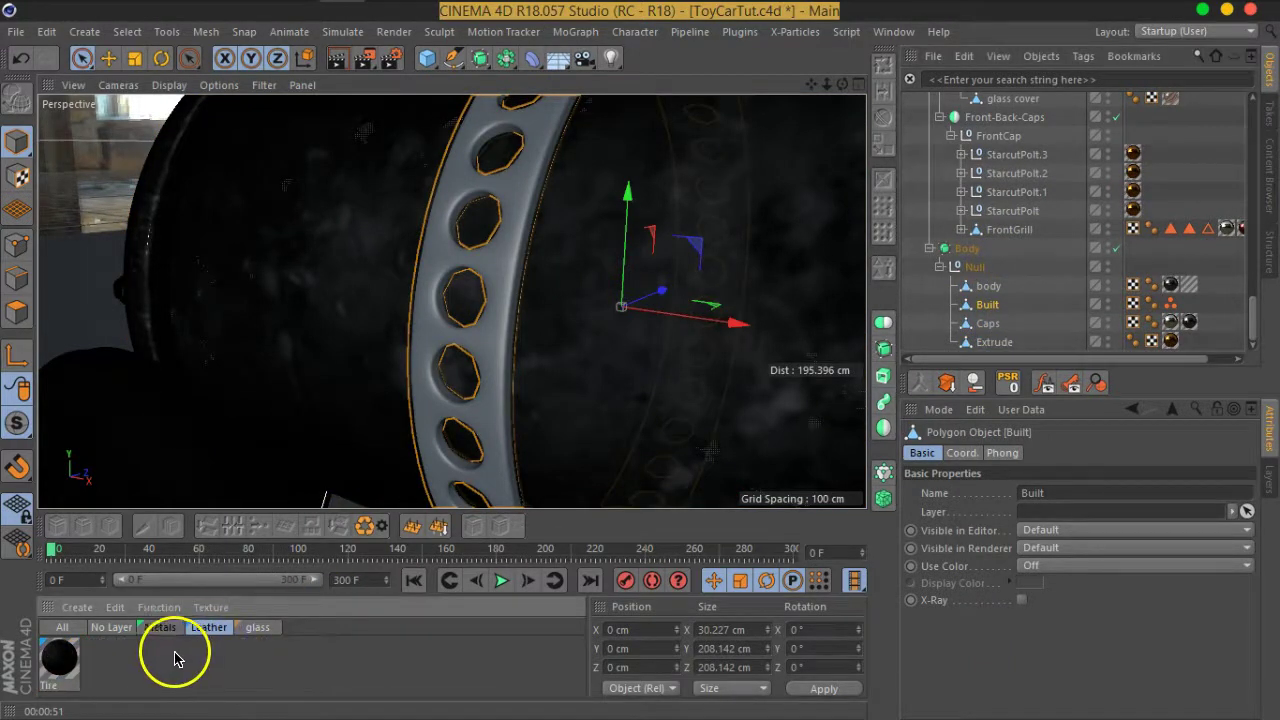
left_click(62, 627)
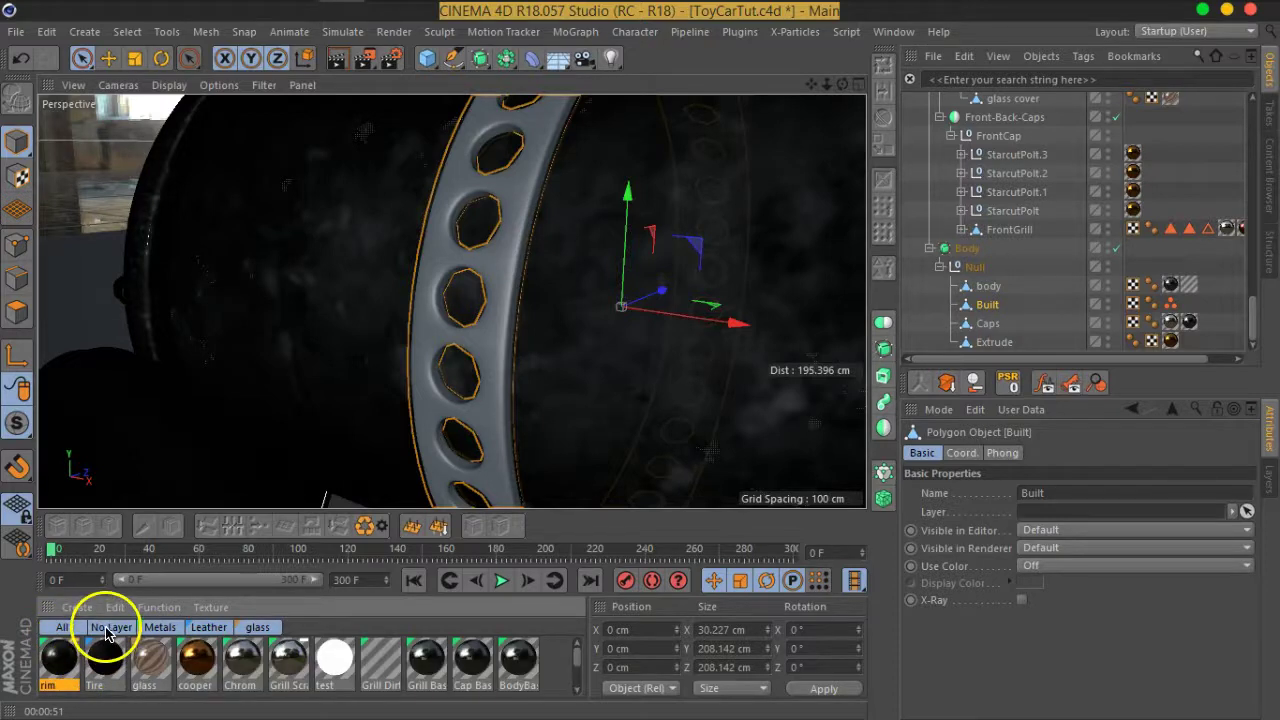
left_click(108, 627)
left_click(60, 660)
double_click(52, 685)
type("bui")
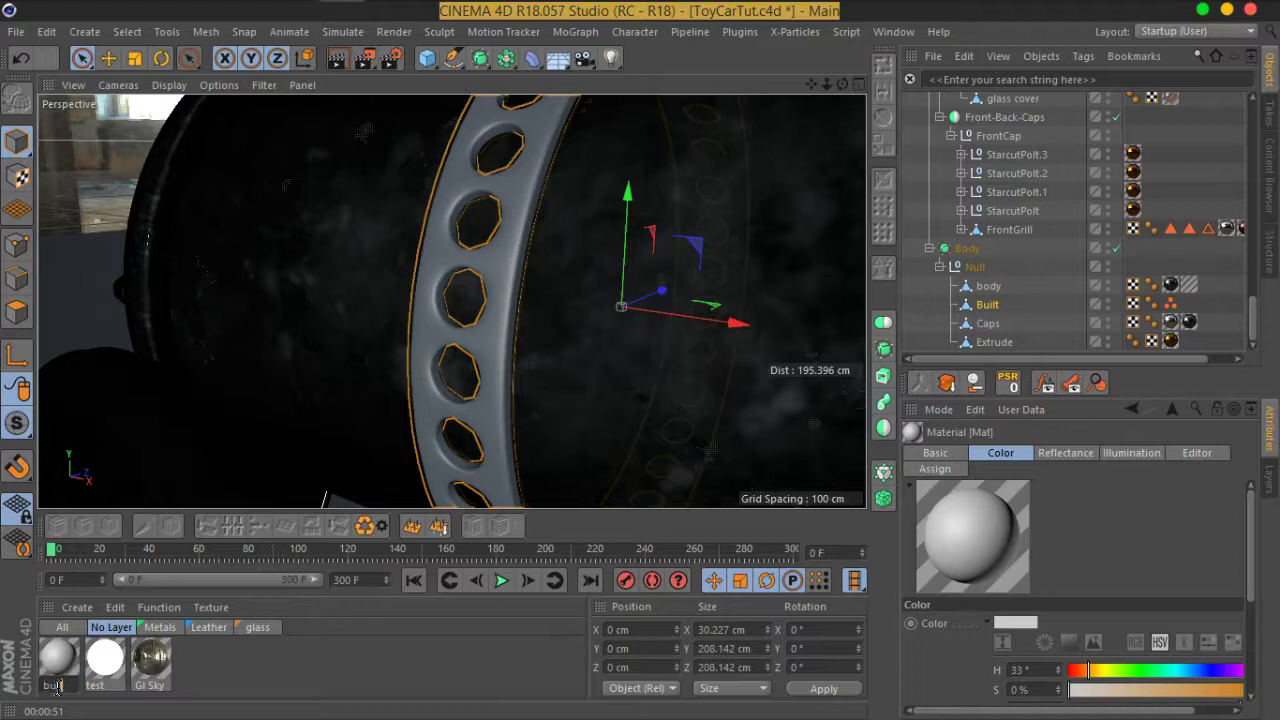
key("Return")
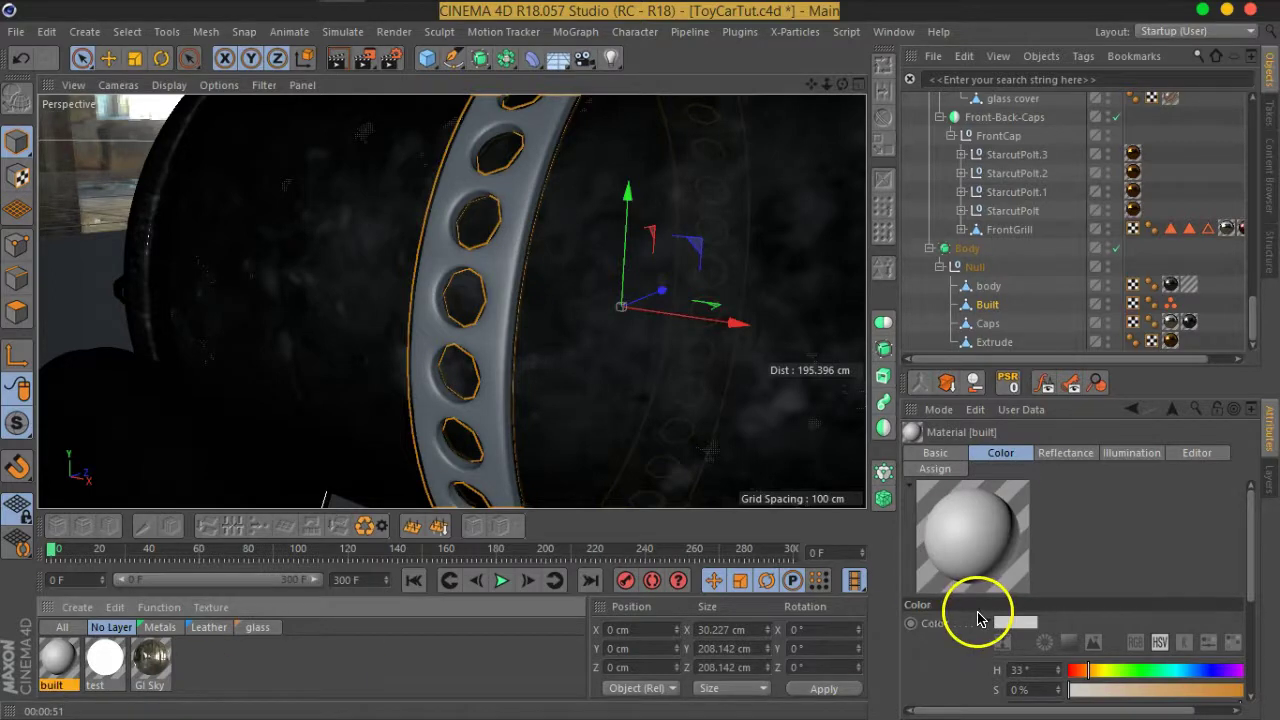
- Put the built material on the Leather layer and show that layer's materials
left_click(1268, 468)
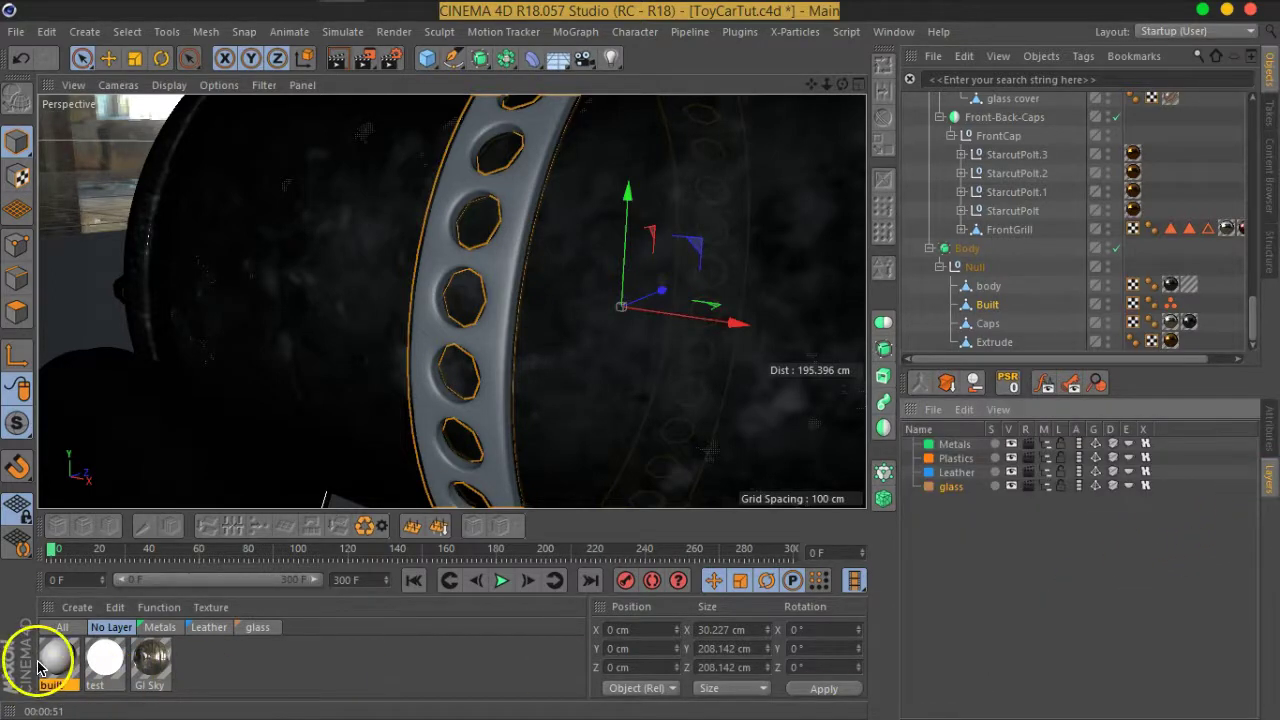
left_click_drag(40, 660, 970, 483)
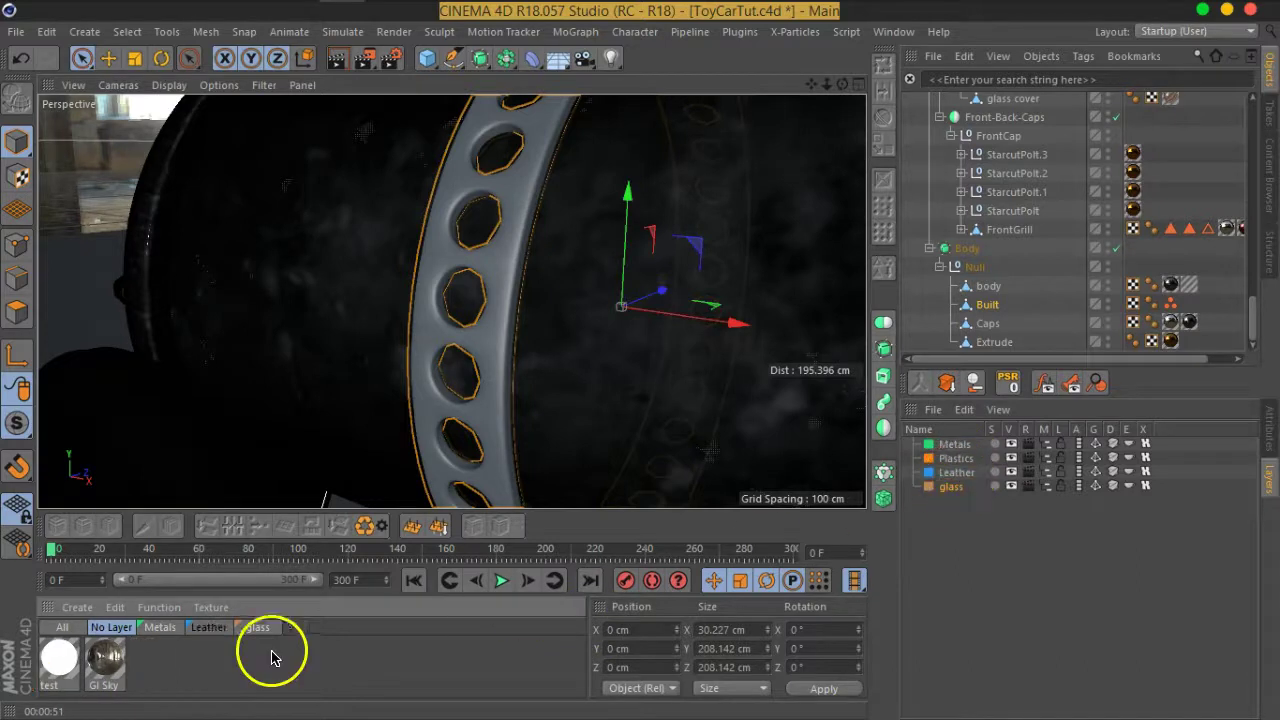
right_click(188, 620)
left_click(210, 640)
left_click(209, 628)
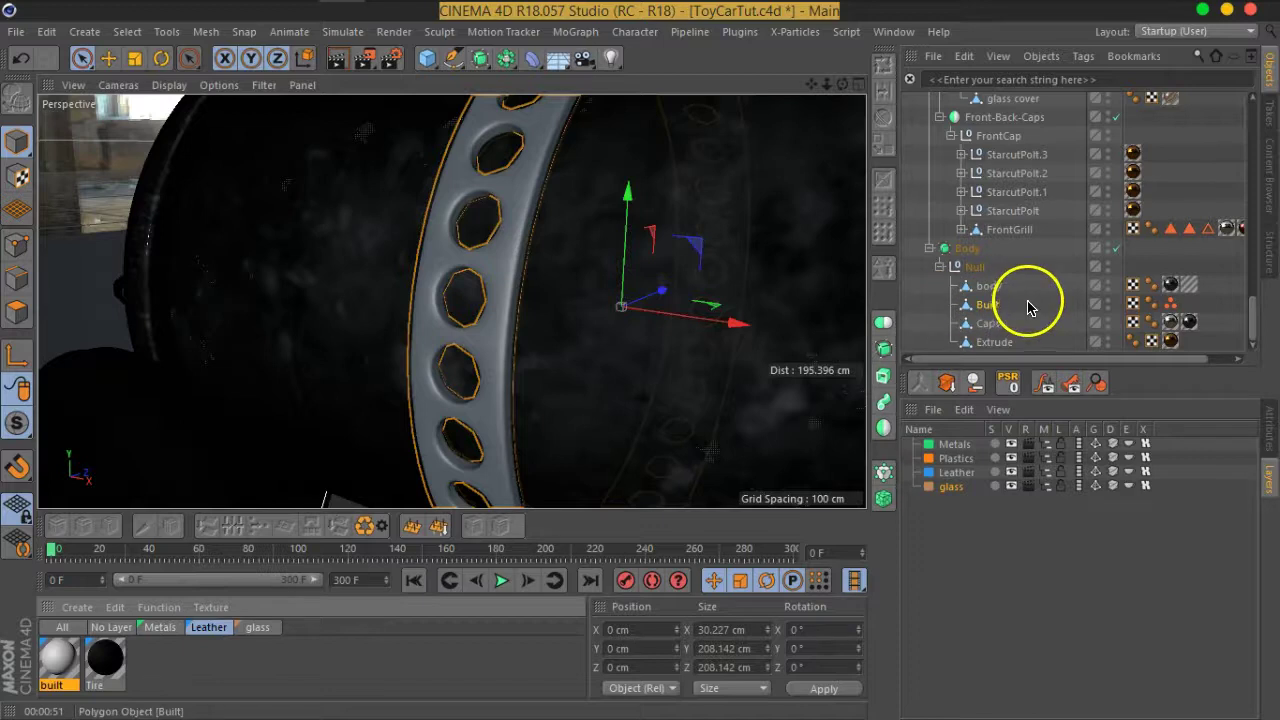
- Apply the built material to head_built and set its texture projection to Cubic
scroll(1020, 287, "up", 3)
scroll(1020, 287, "up", 3)
scroll(1020, 287, "up", 3)
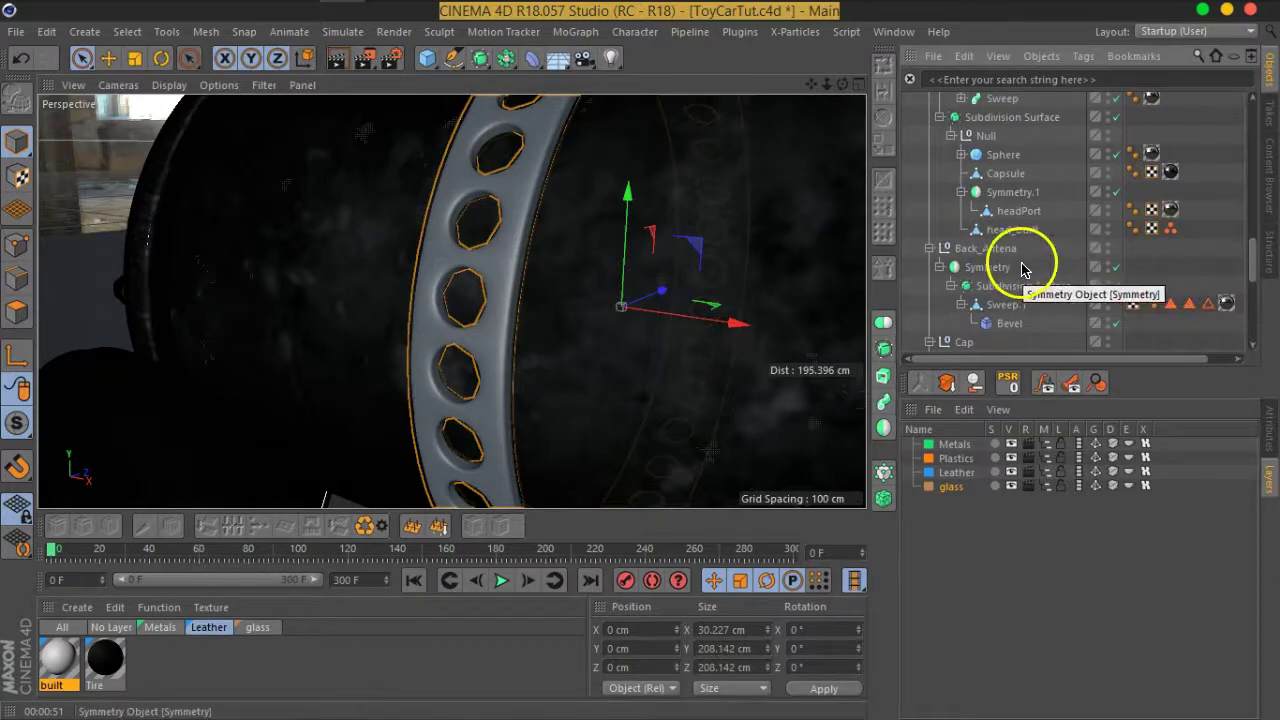
left_click(1025, 236)
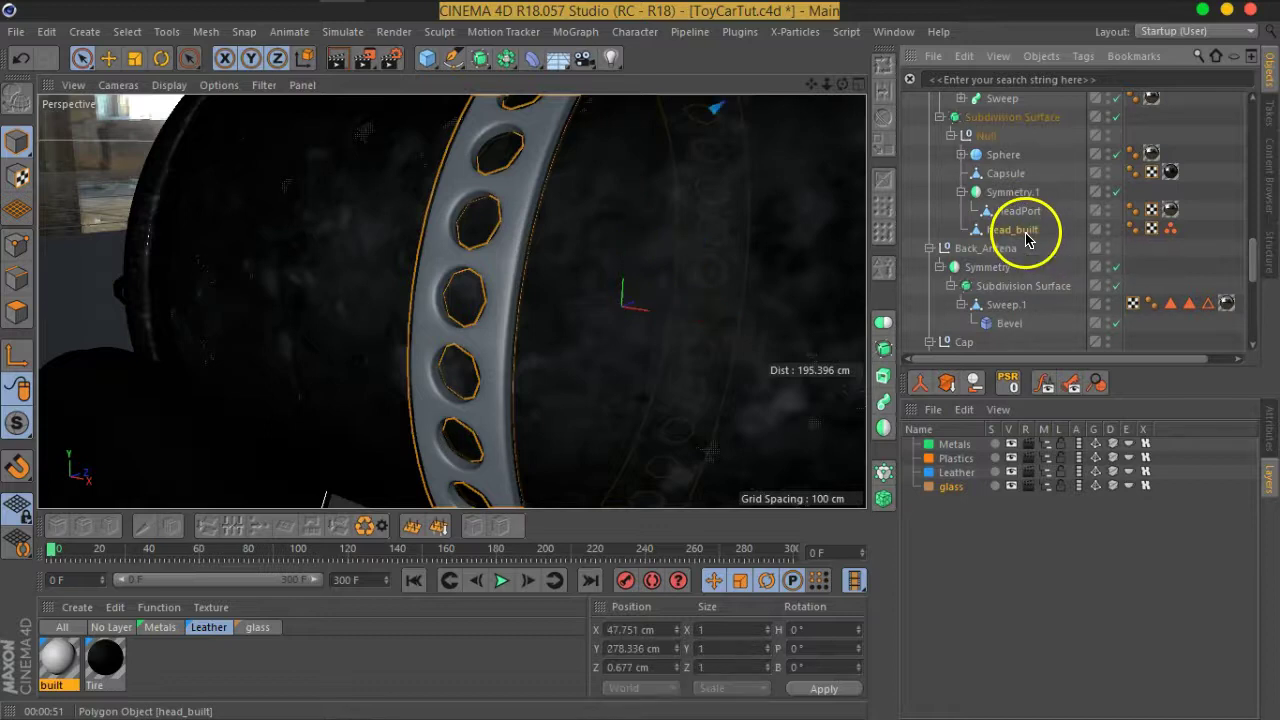
left_click(159, 607)
left_click(186, 249)
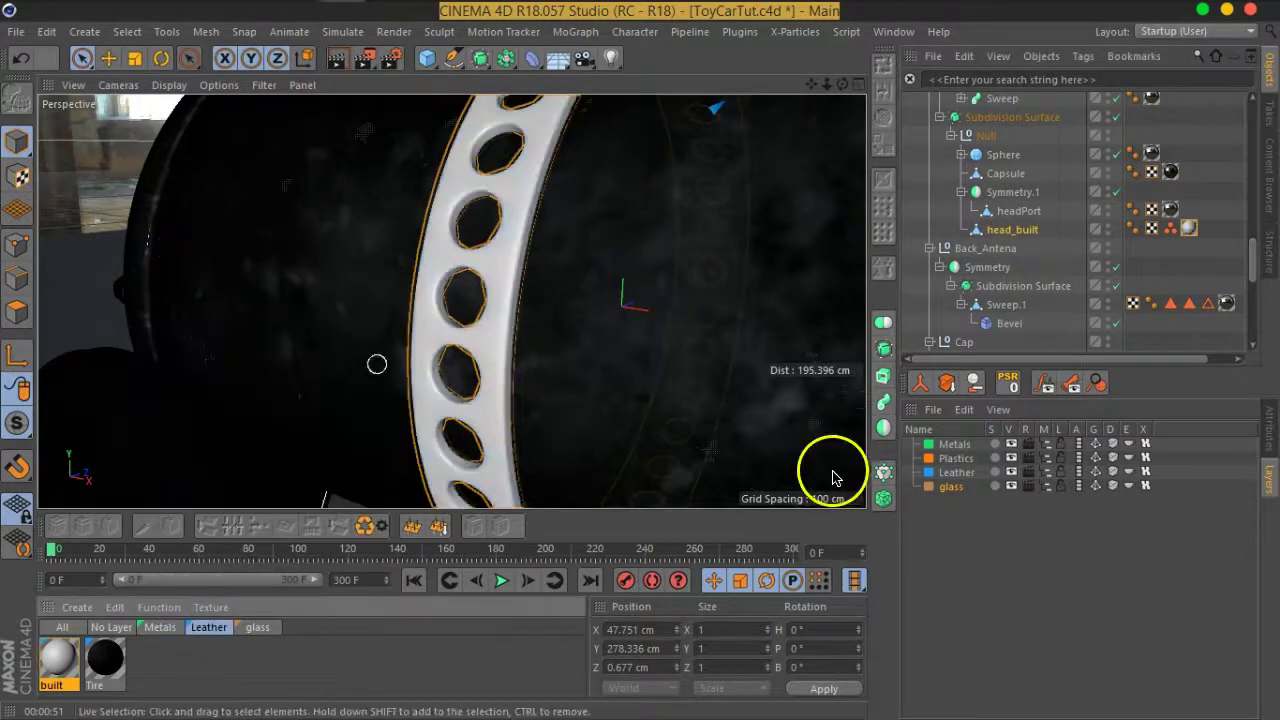
left_click(1268, 430)
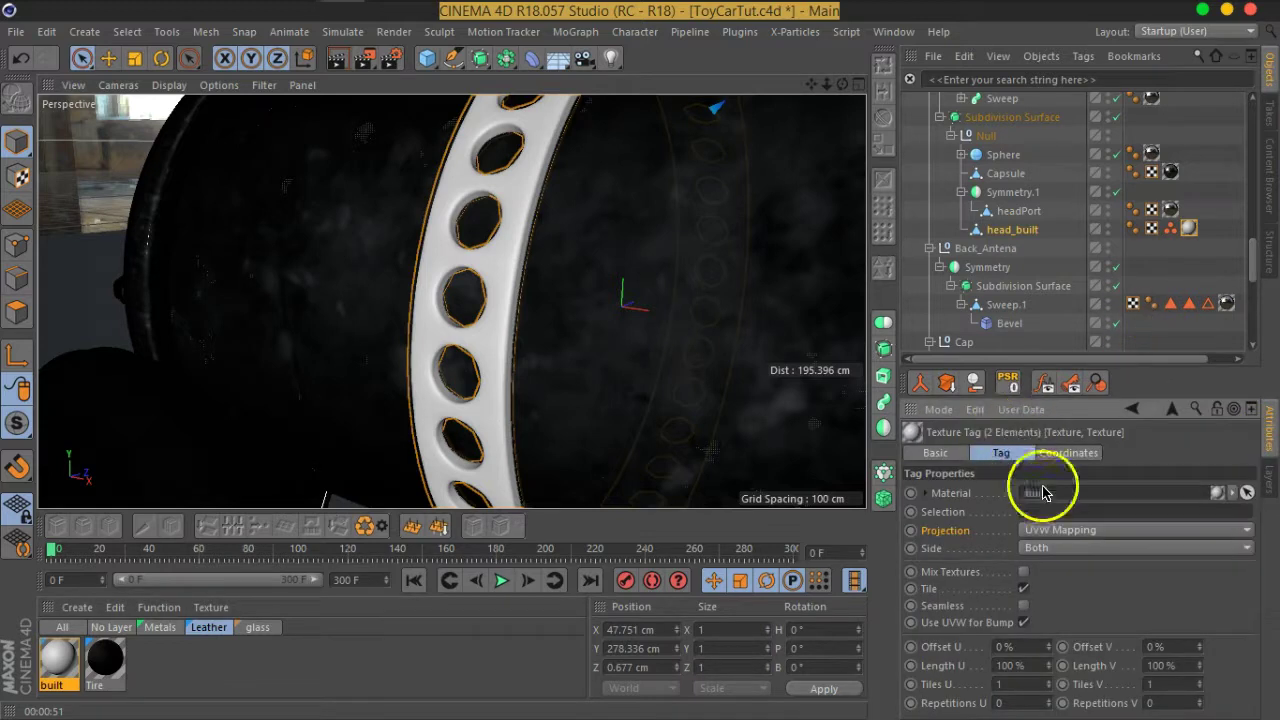
left_click(1058, 530)
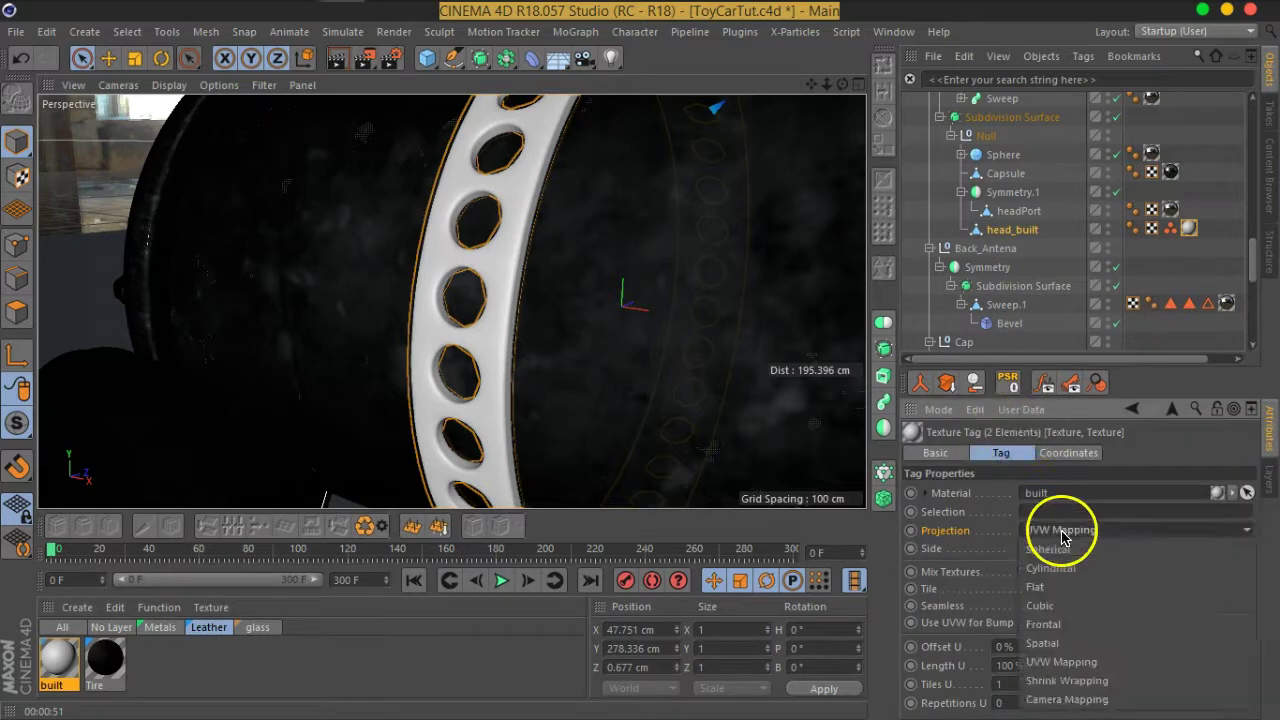
left_click(1077, 607)
- Lower the built material's colour value to 5% and browse for a colour texture image
double_click(58, 658)
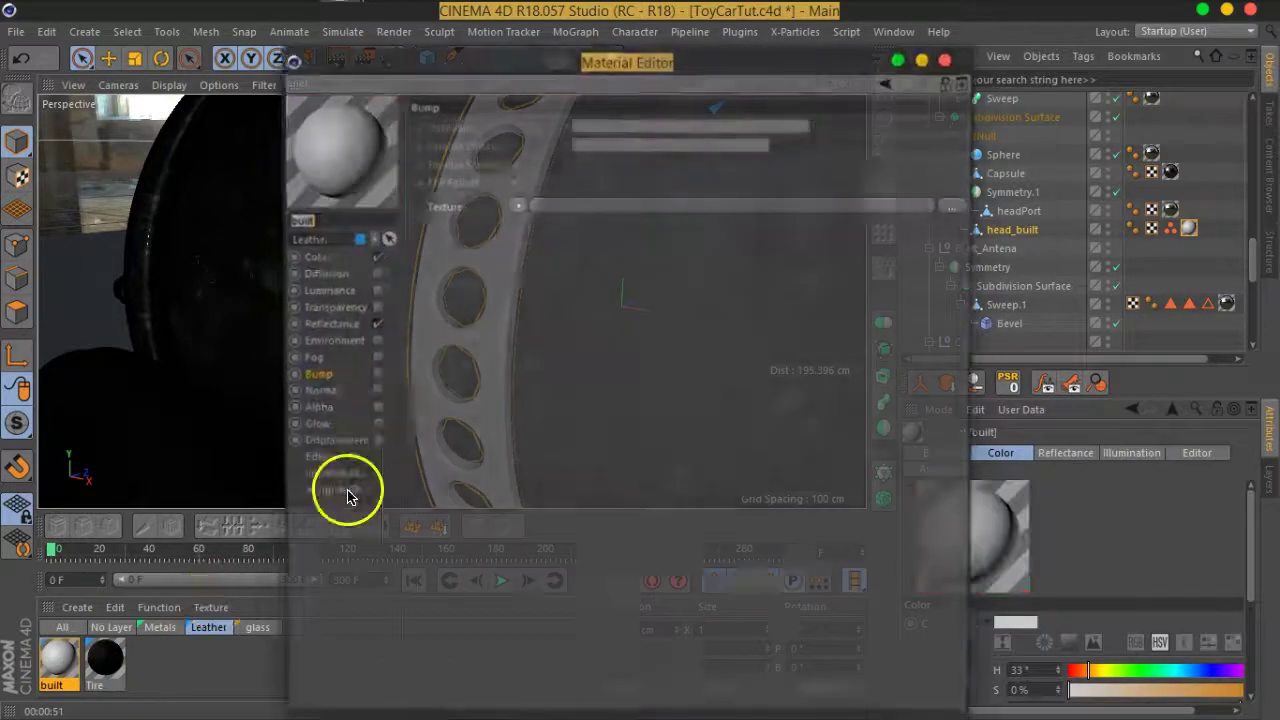
left_click_drag(480, 61, 608, 61)
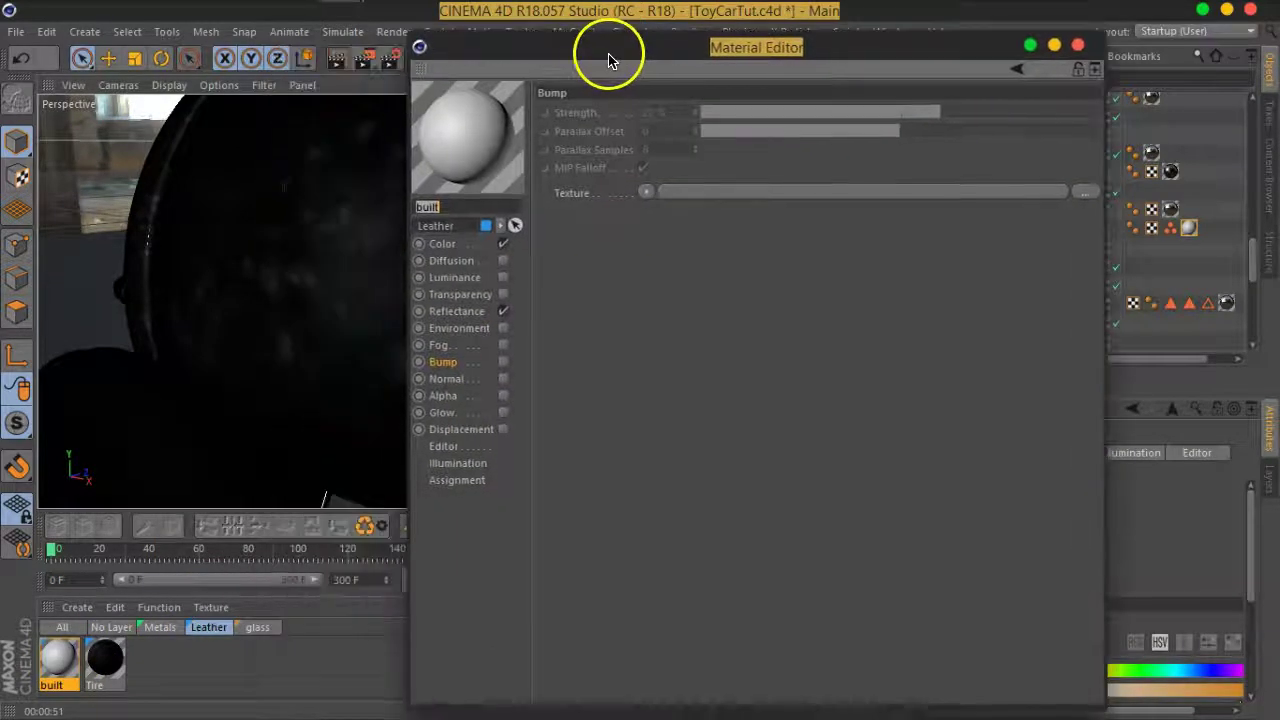
left_click(462, 242)
left_click_drag(791, 198, 720, 204)
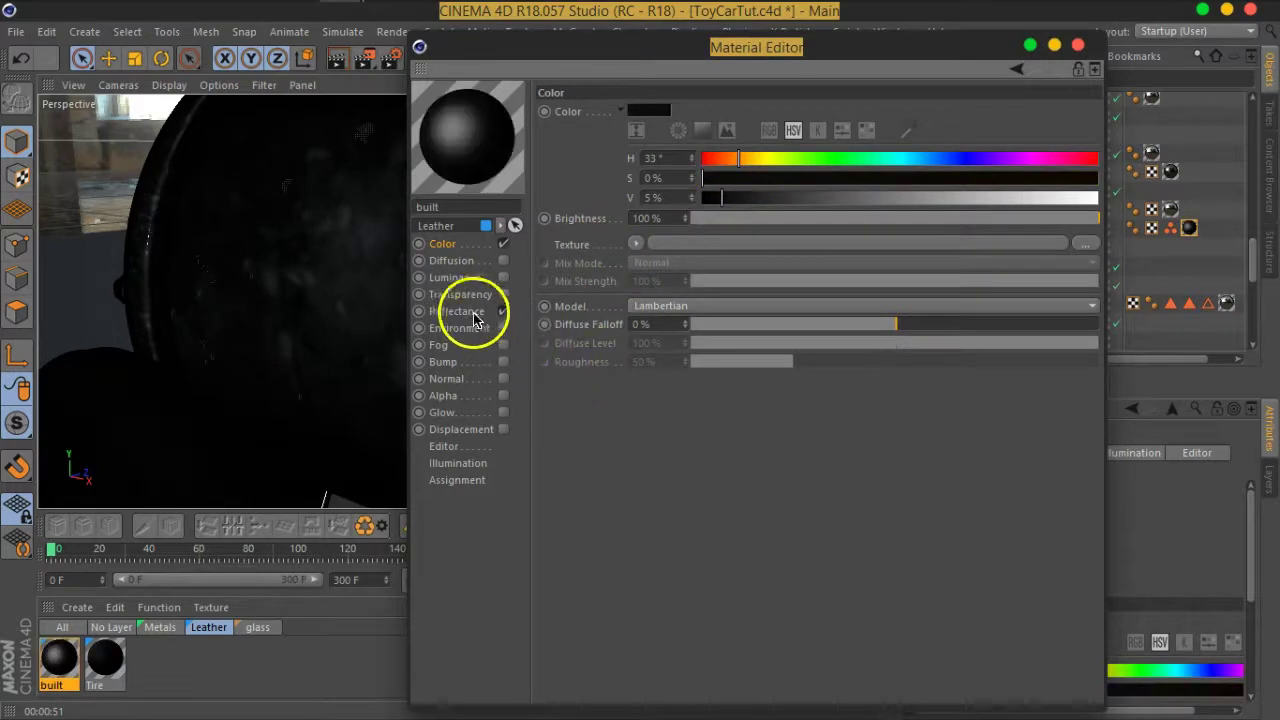
left_click(452, 261)
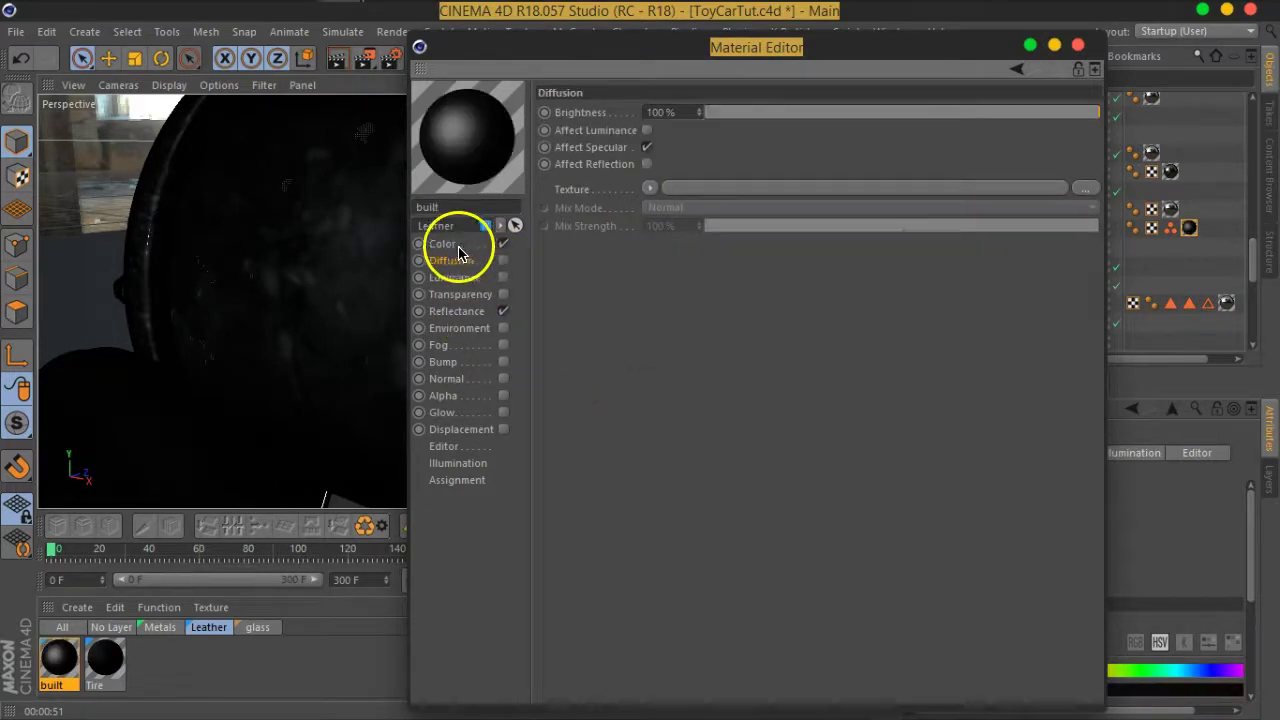
left_click(458, 246)
left_click(1087, 245)
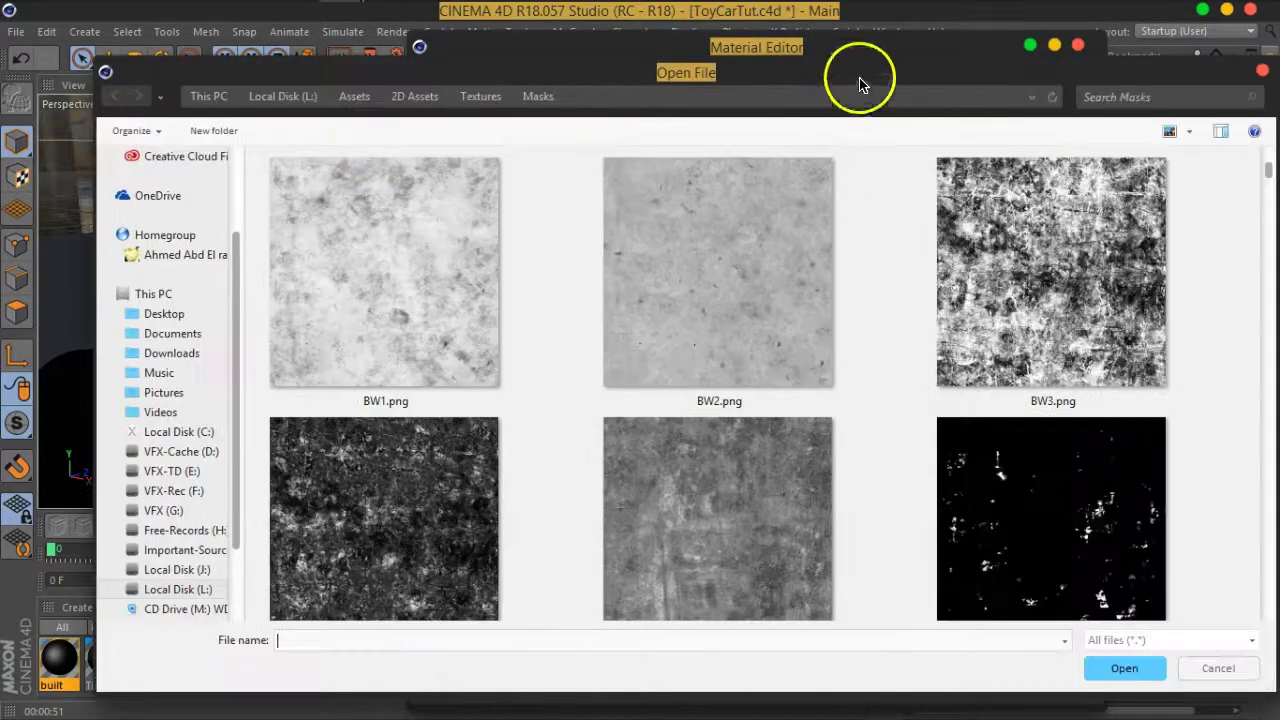
- Navigate to Assets > Pro-Materials > Pro_Shaders_maps > Fabric_maps in the file dialog
left_click(413, 100)
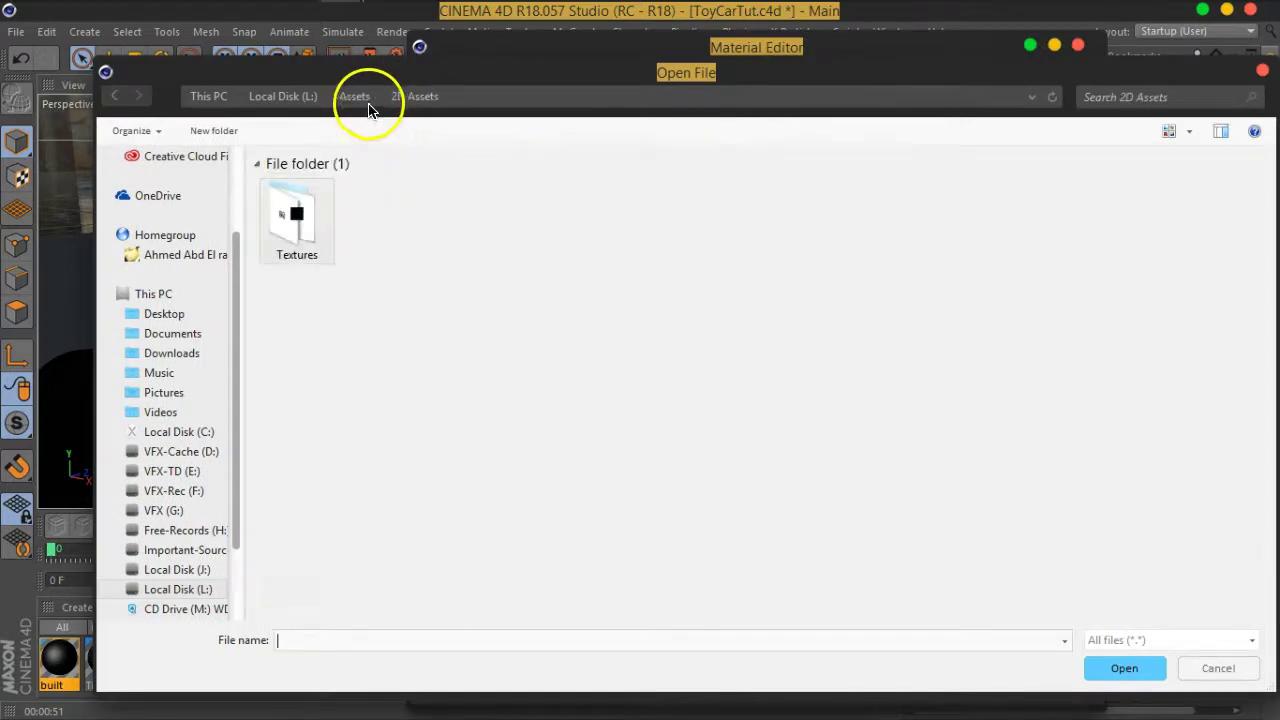
left_click(360, 100)
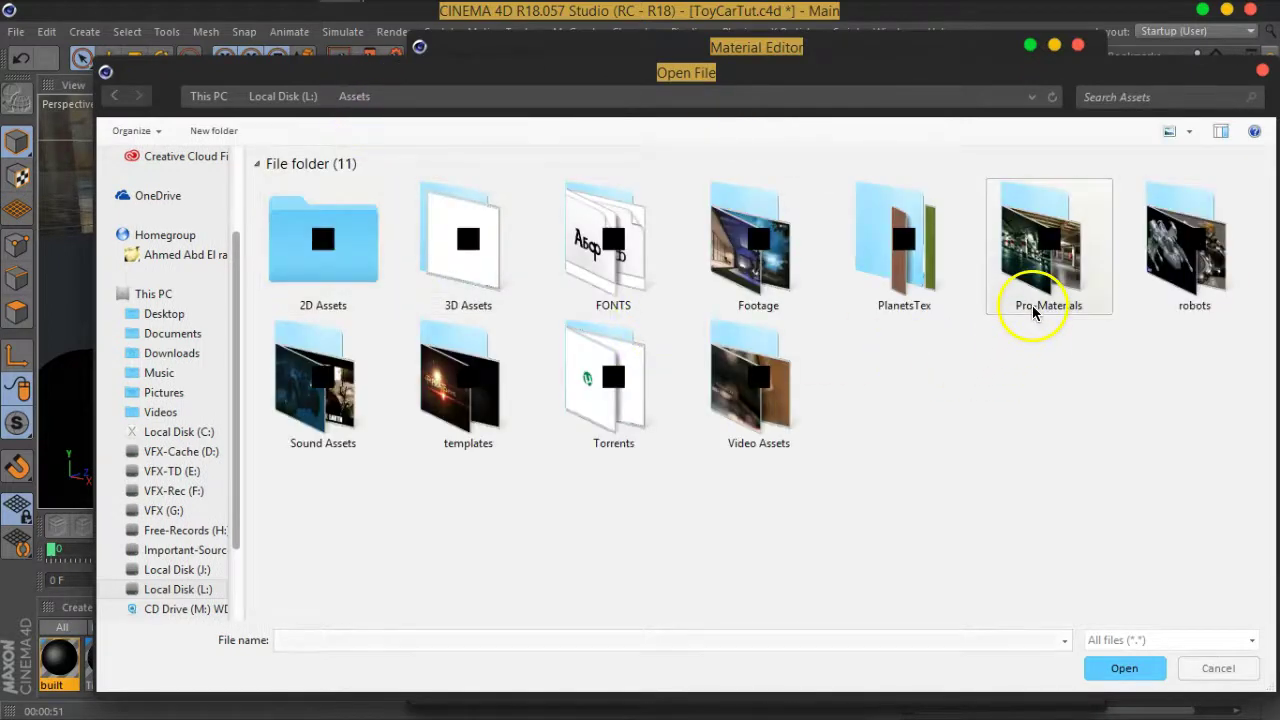
double_click(1022, 300)
double_click(404, 234)
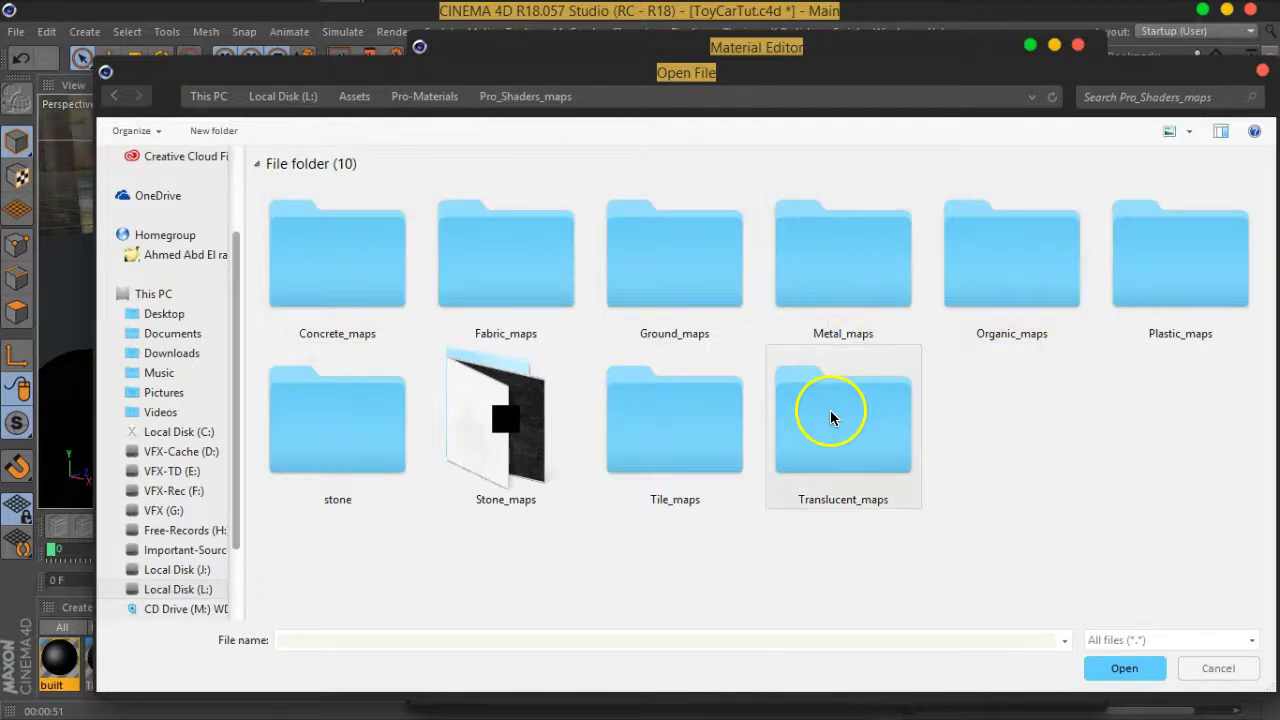
double_click(480, 286)
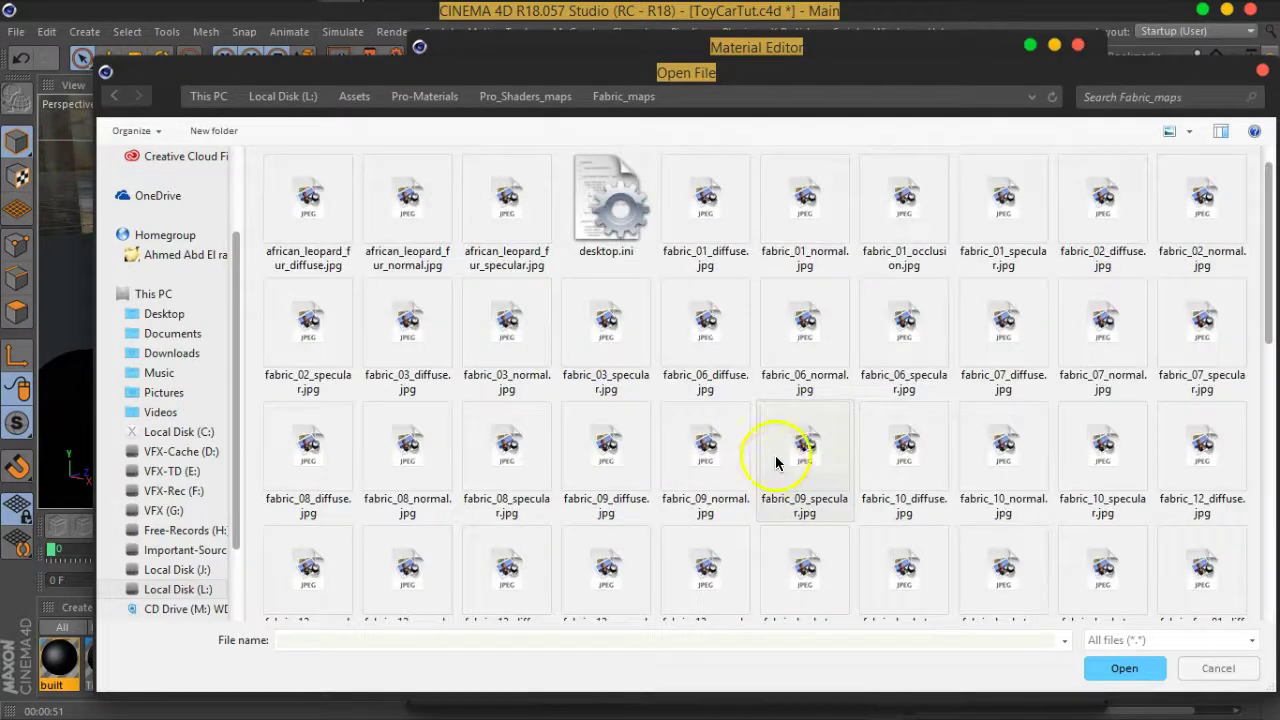
- Browse the Fabric_maps textures and load giraffe_fur_specular.jpg as the colour texture
scroll(797, 432, "up", 3, "ctrl")
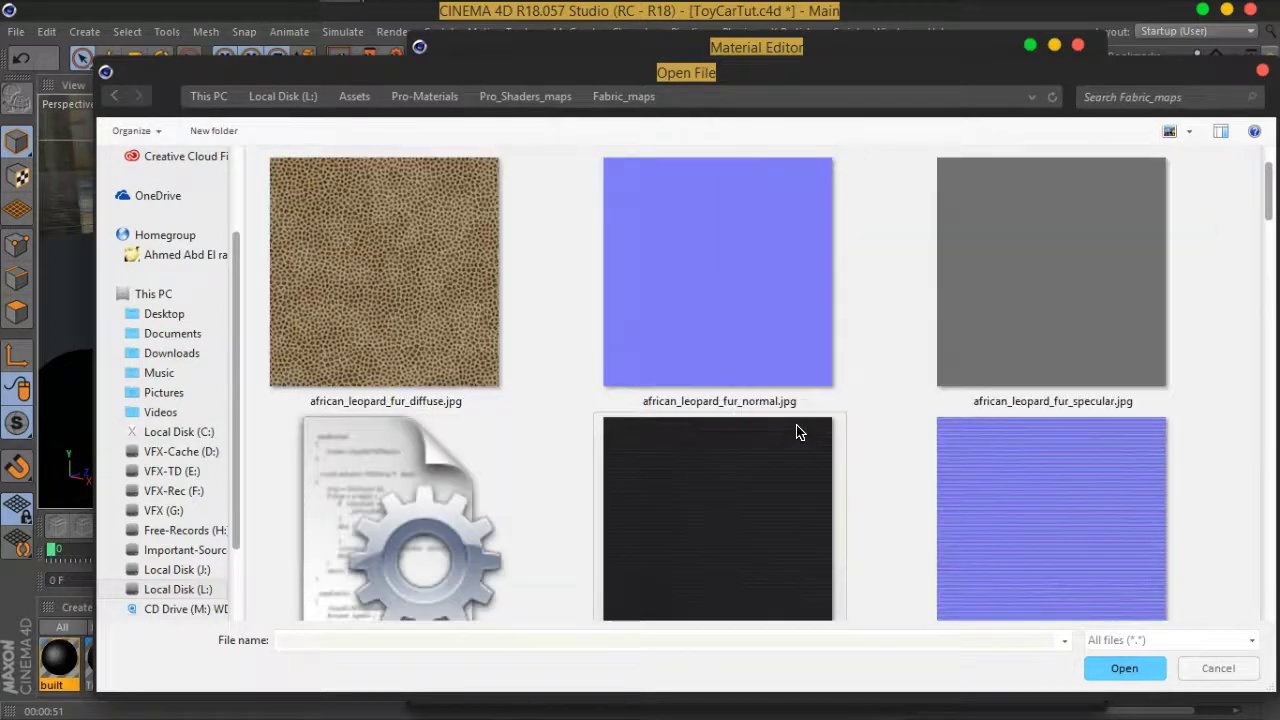
scroll(797, 432, "down", 2)
scroll(797, 432, "down", 1)
scroll(797, 432, "down", 1)
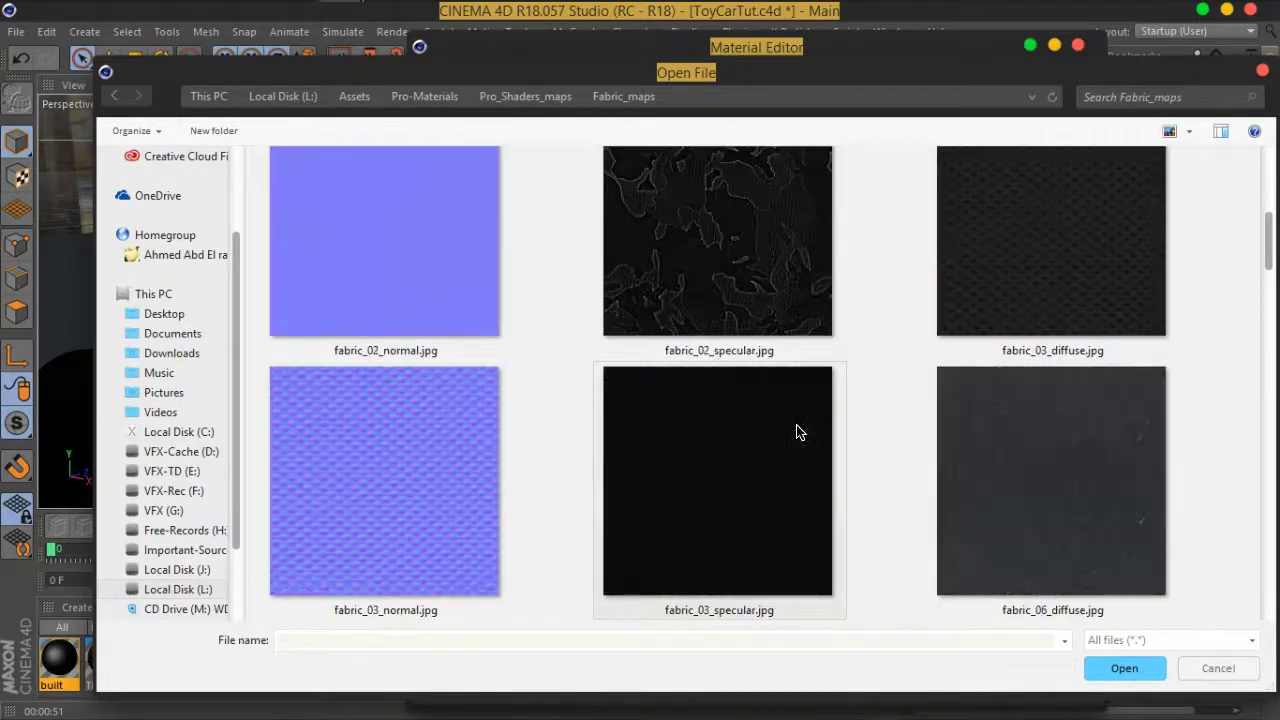
left_click(886, 415)
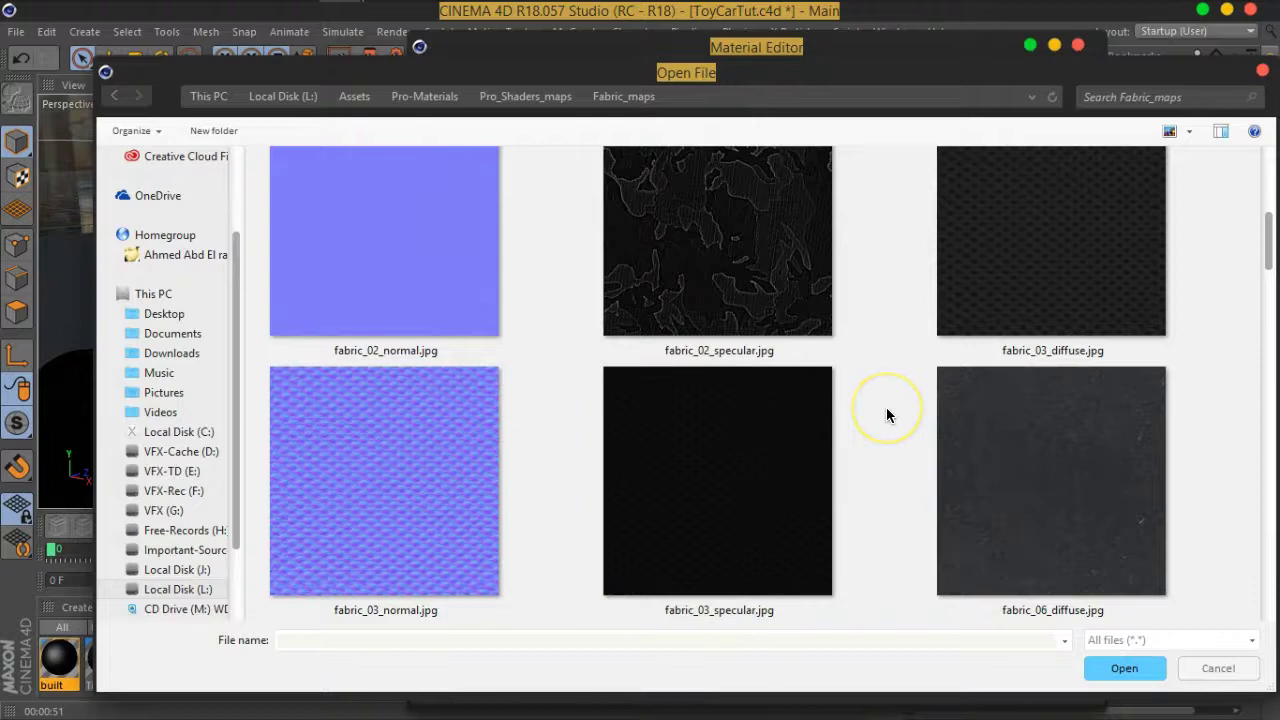
scroll(886, 415, "down", 2)
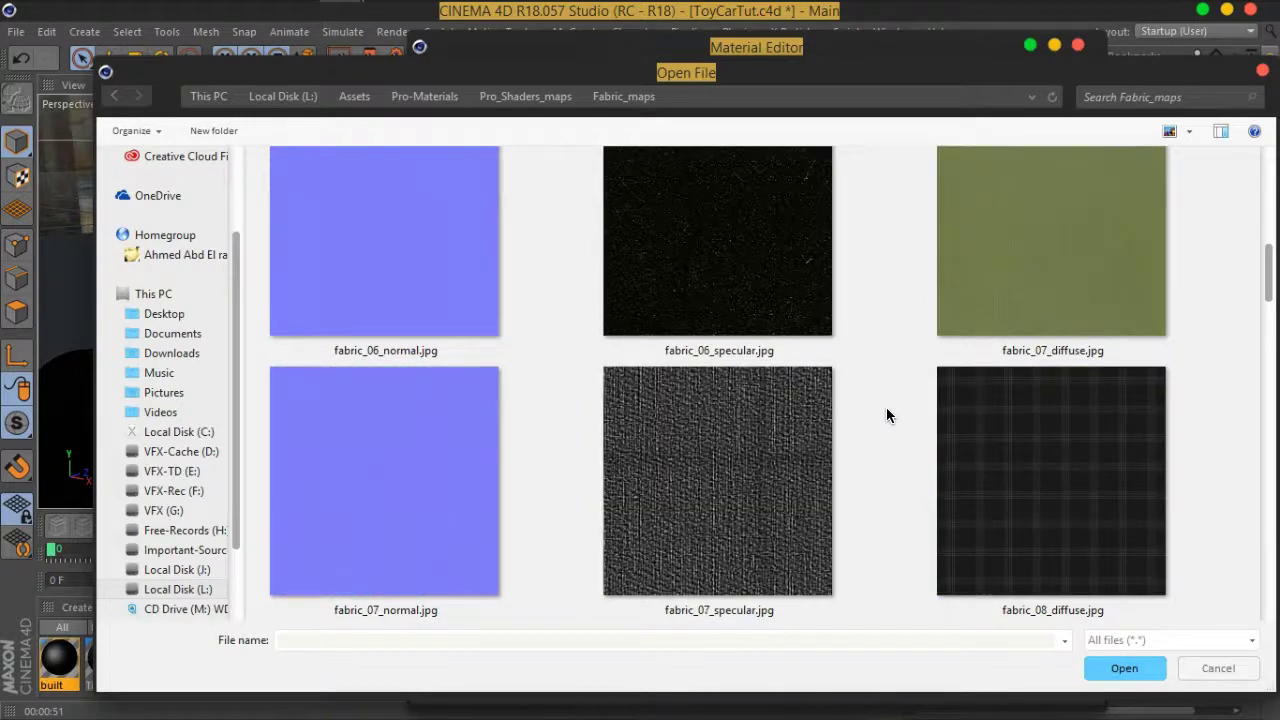
left_click(748, 508)
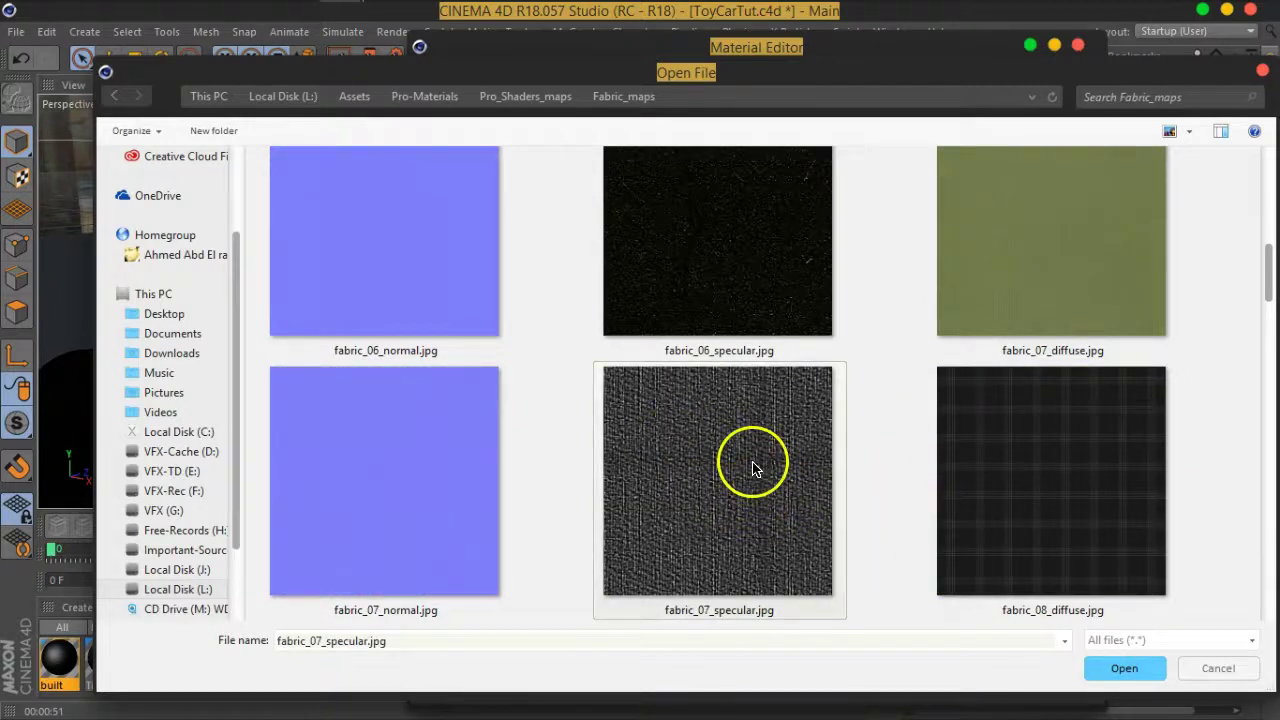
scroll(752, 472, "down", 1)
scroll(752, 472, "down", 1)
scroll(752, 472, "down", 1)
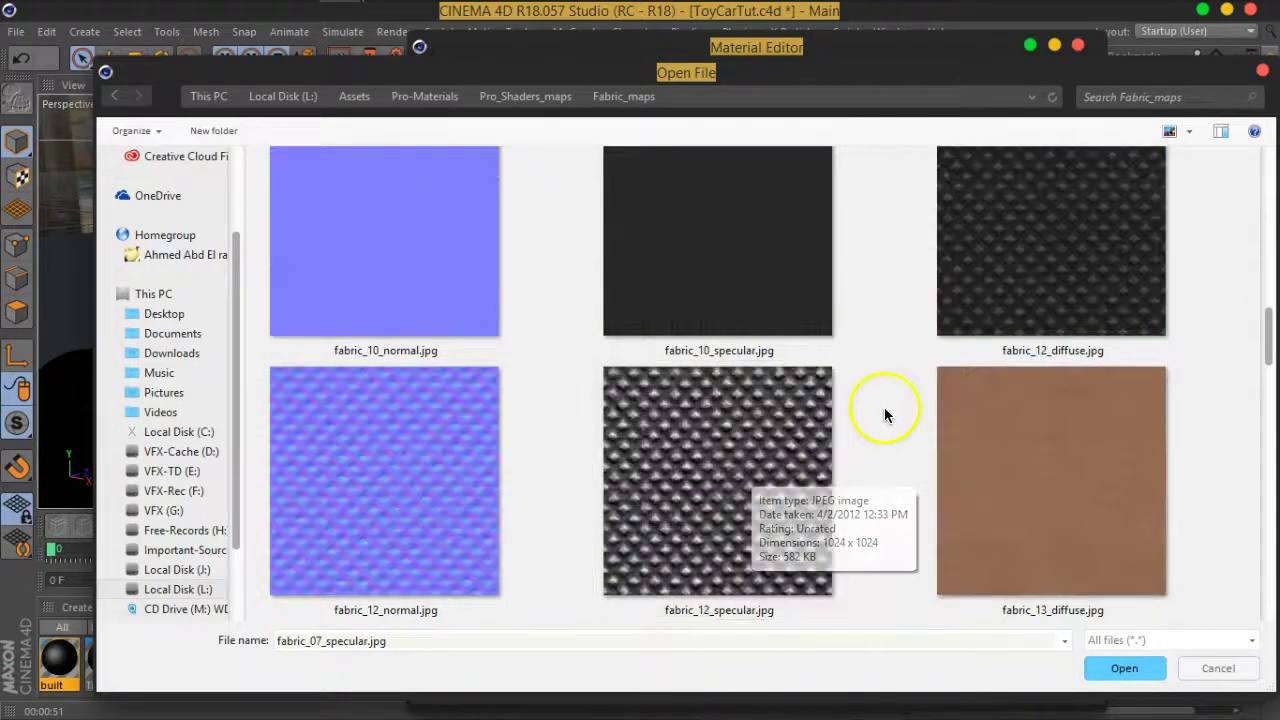
scroll(884, 415, "down", 1)
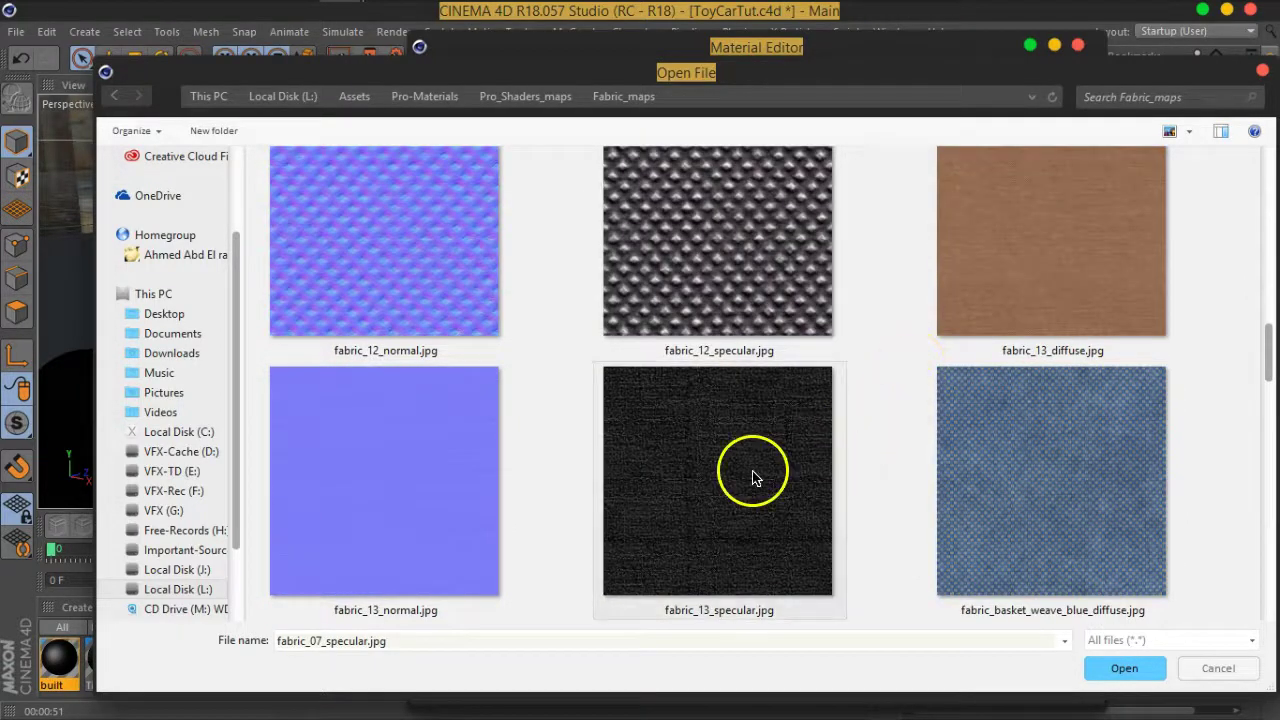
scroll(908, 420, "down", 1)
scroll(910, 423, "down", 1)
scroll(910, 423, "down", 1)
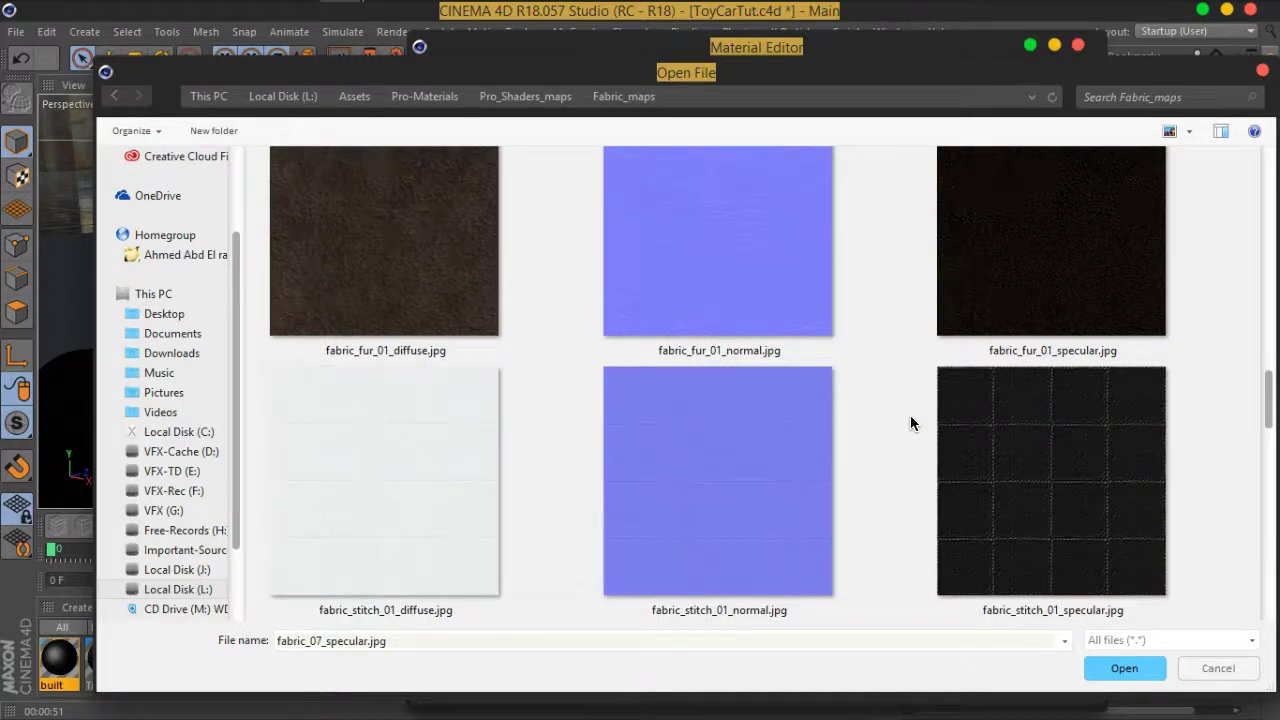
scroll(910, 423, "down", 2)
scroll(910, 423, "down", 1)
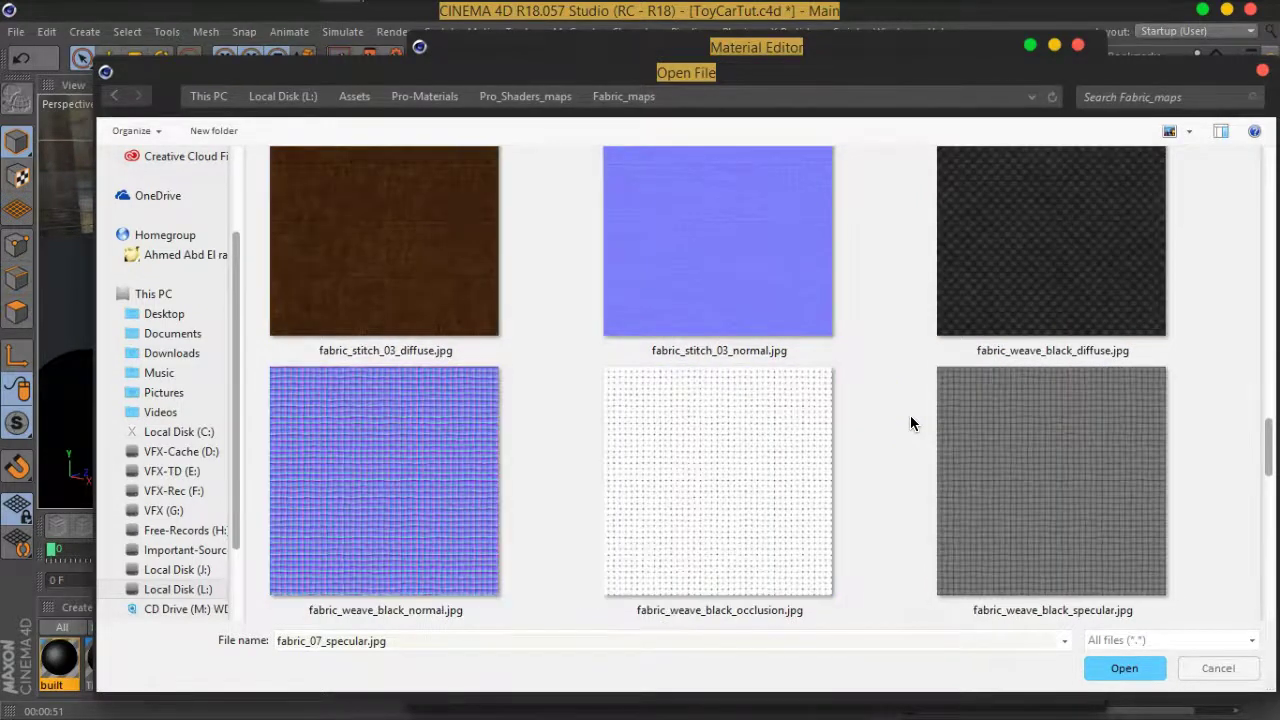
scroll(910, 423, "down", 1)
scroll(910, 423, "down", 1)
scroll(910, 423, "down", 2)
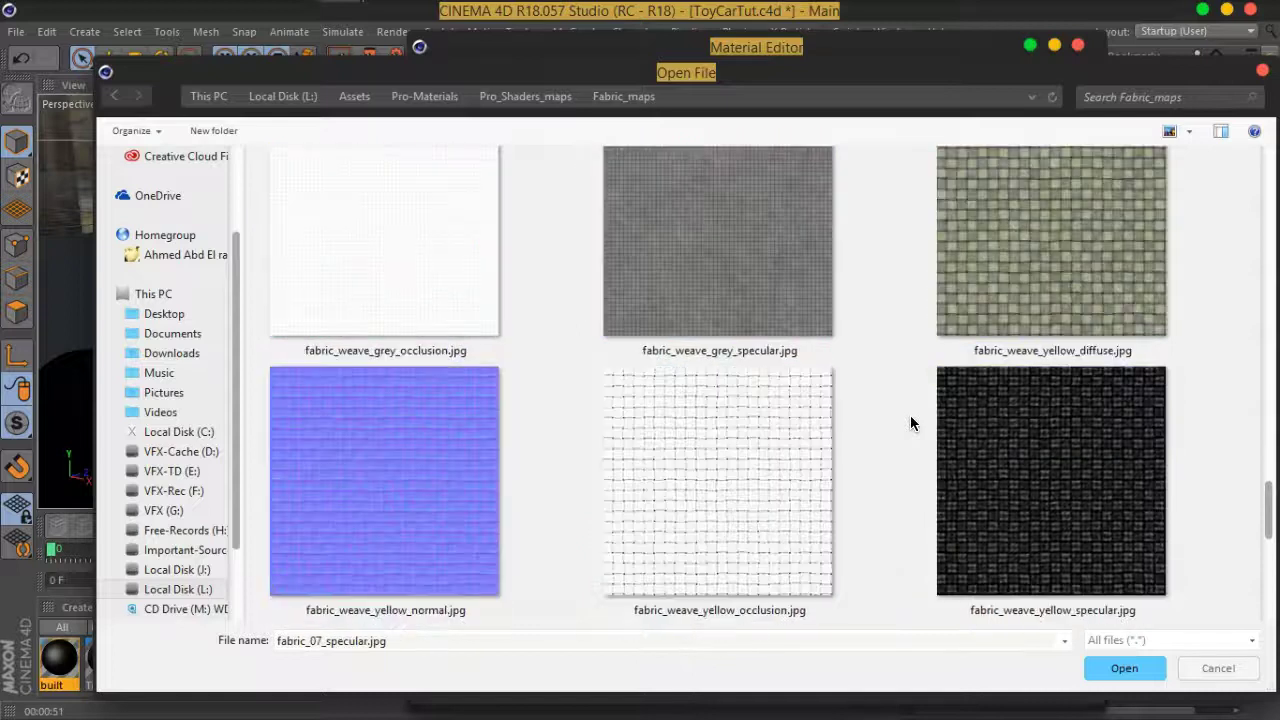
scroll(910, 423, "down", 1)
scroll(910, 423, "down", 1)
scroll(910, 423, "down", 1)
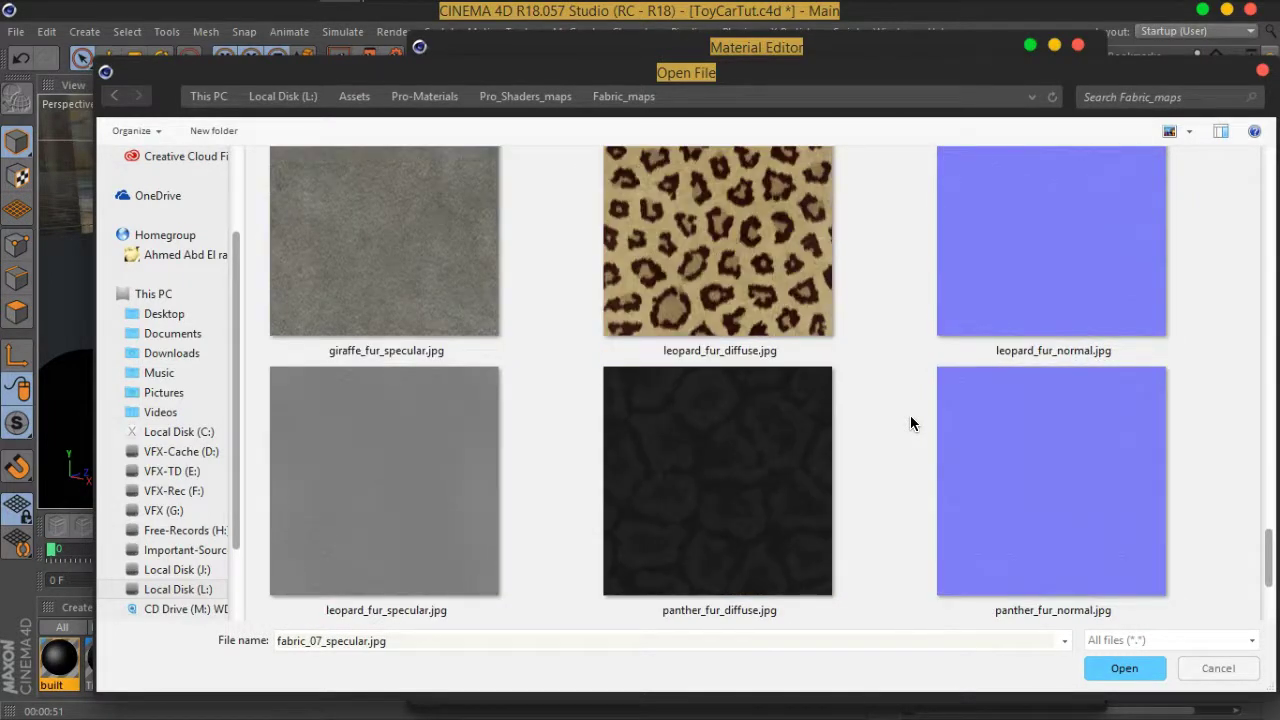
scroll(910, 423, "up", 1)
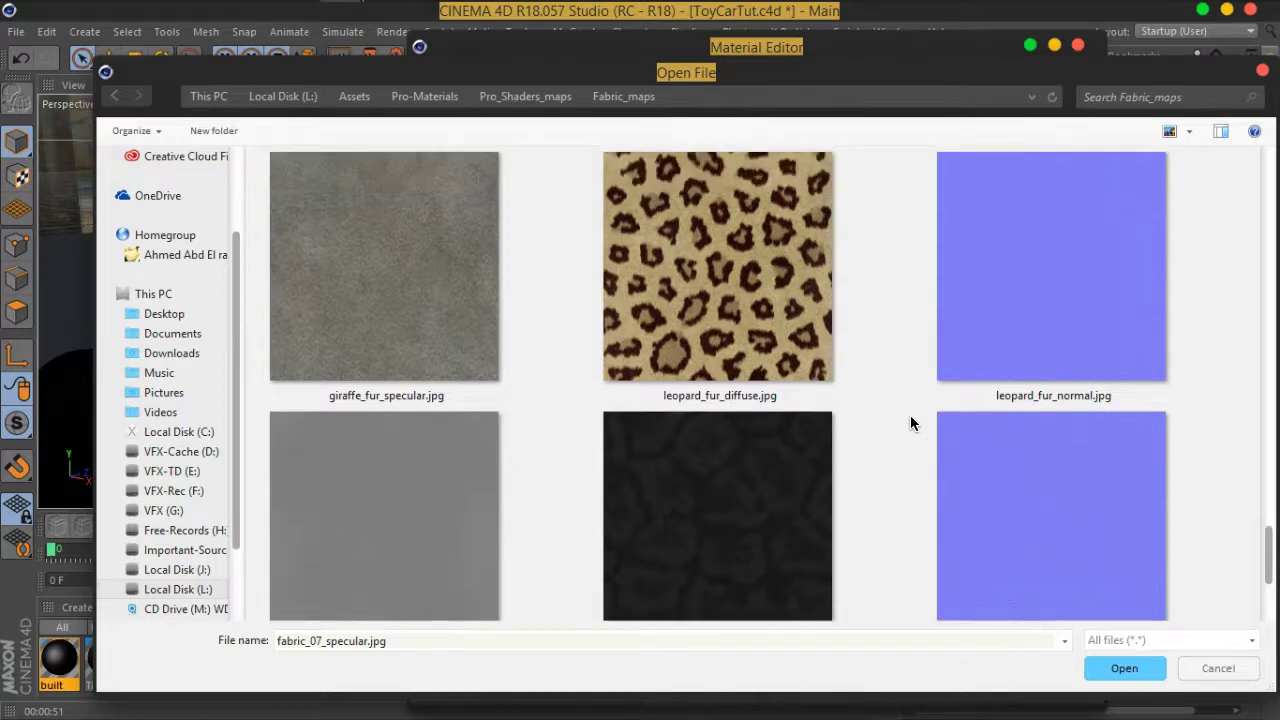
left_click(431, 312)
scroll(431, 300, "up", 1)
scroll(491, 434, "up", 1)
scroll(491, 434, "down", 1)
left_click(491, 436)
scroll(530, 410, "up", 1)
scroll(561, 385, "down", 1)
scroll(561, 388, "down", 1)
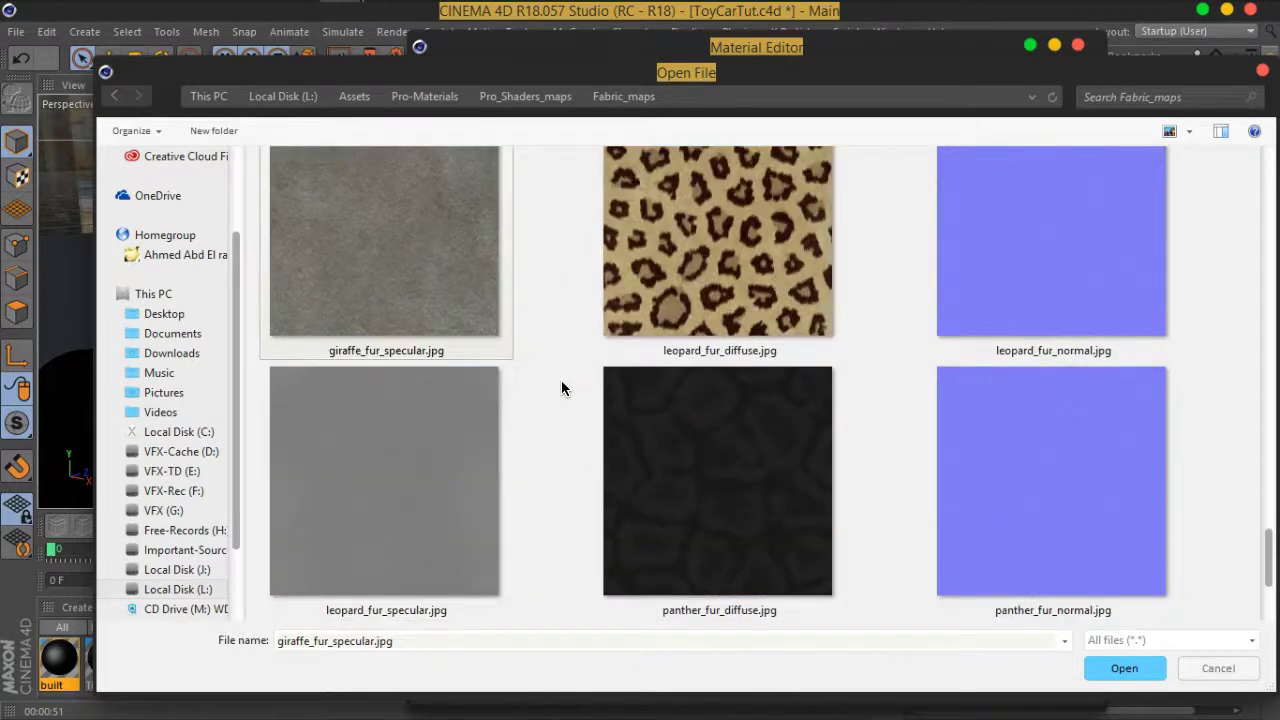
scroll(561, 388, "down", 1)
scroll(561, 388, "down", 1)
scroll(561, 388, "down", 1)
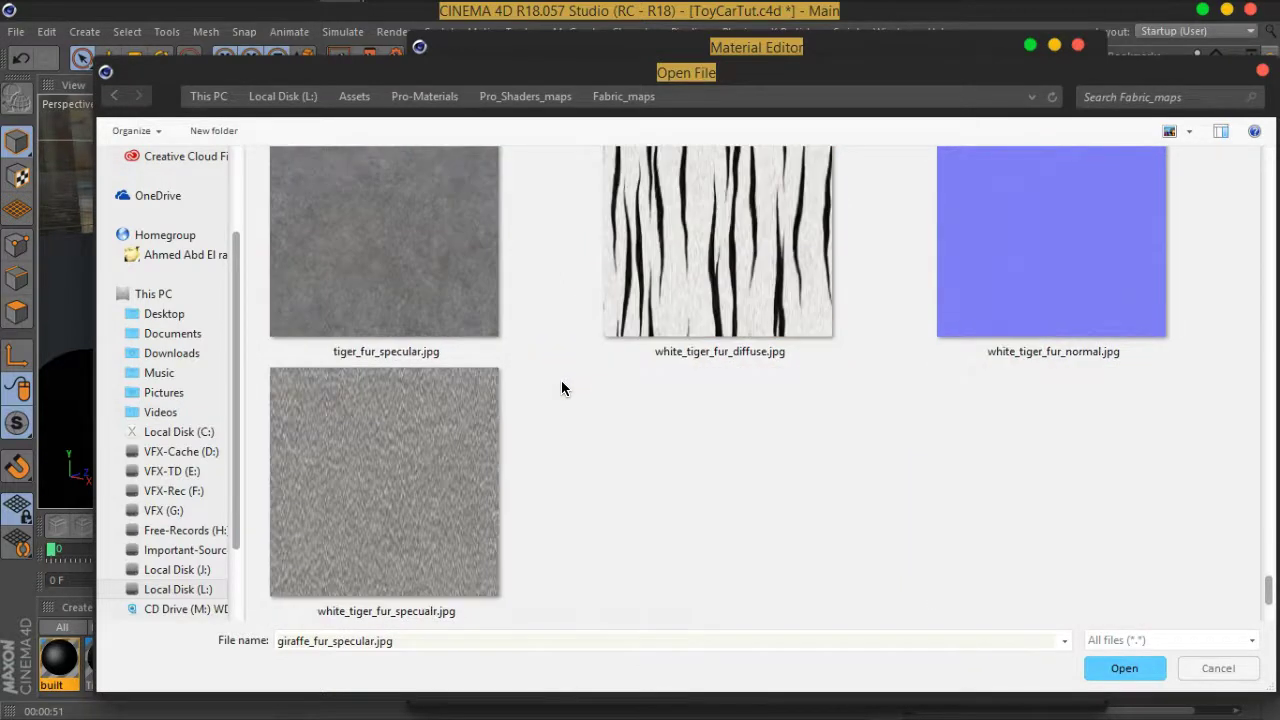
scroll(561, 388, "up", 2)
scroll(561, 388, "up", 2)
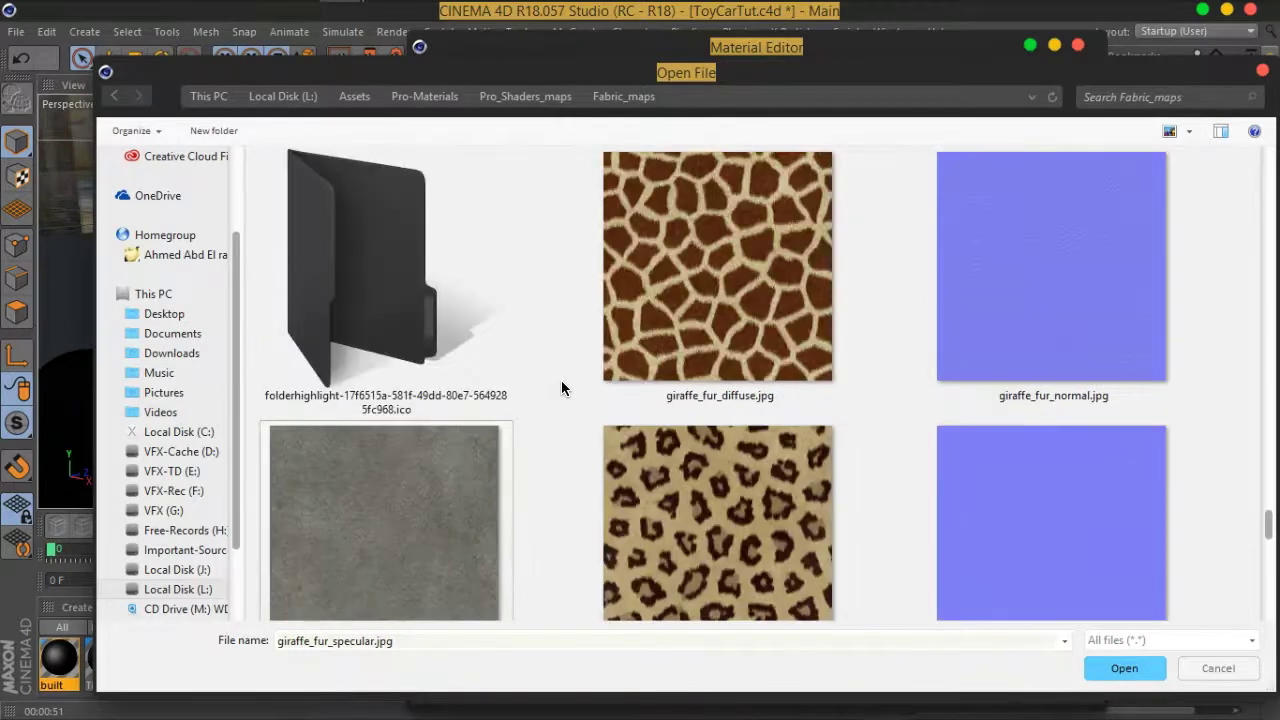
scroll(468, 460, "down", 1)
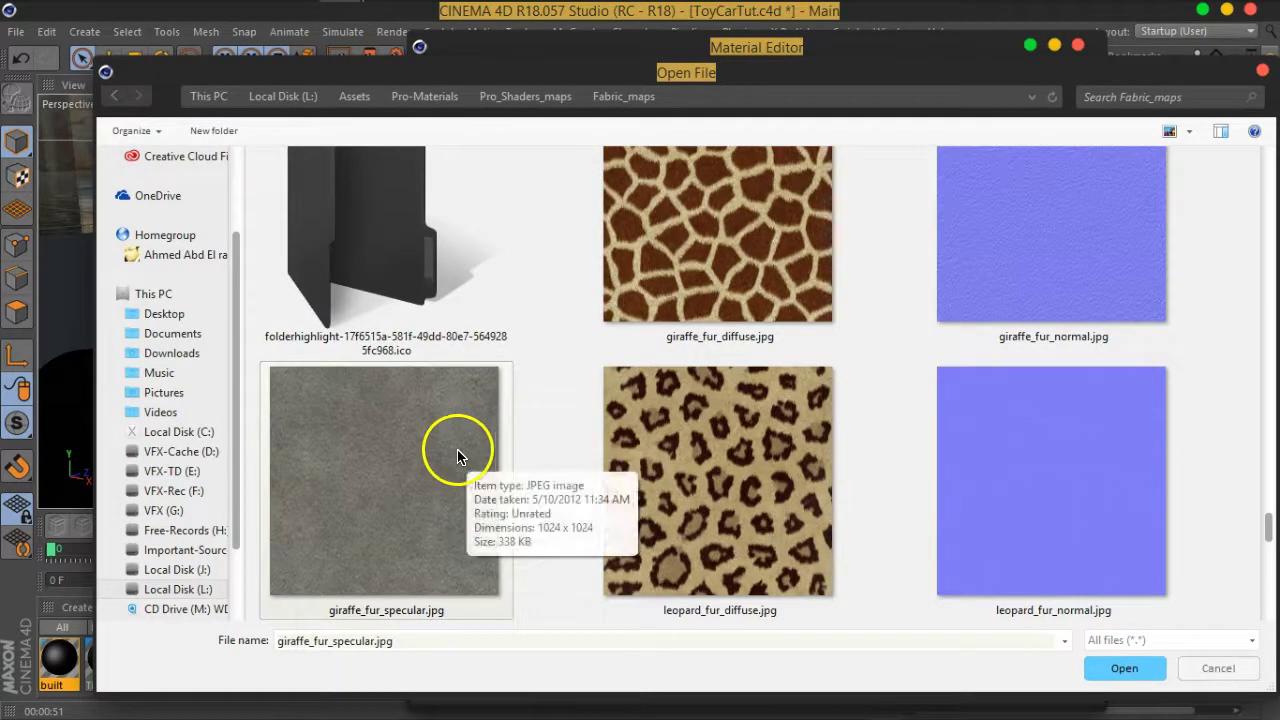
left_click(1112, 670)
- Confirm the image-copy prompt and set the material's texture preview size to 1024x1024
left_click(768, 443)
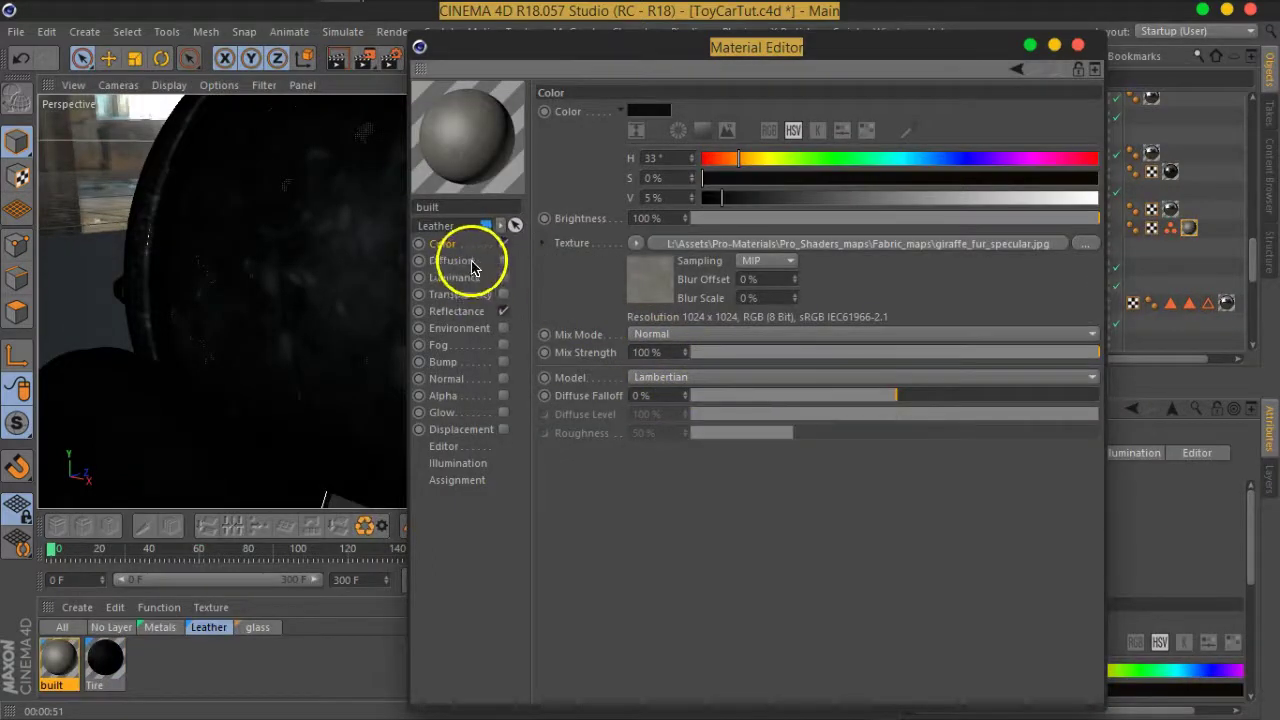
left_click_drag(638, 57, 790, 120)
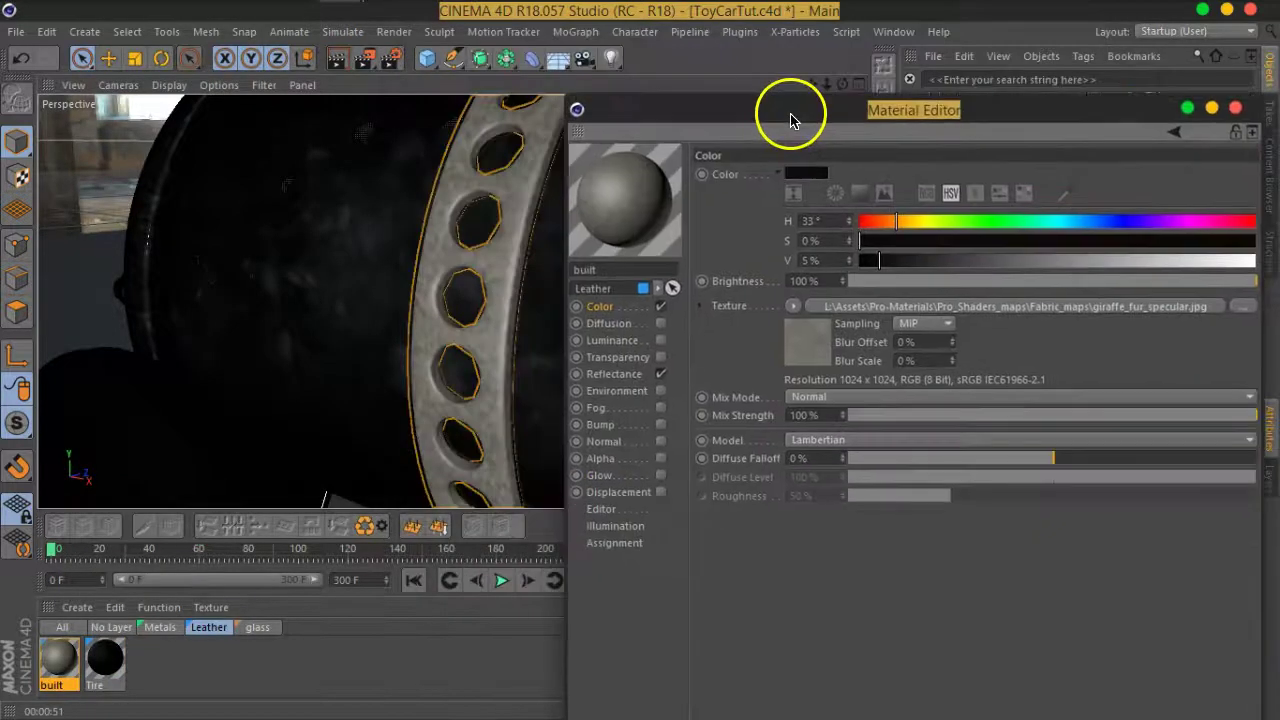
middle_click_drag(475, 262, 334, 277, "alt")
left_click_drag(334, 277, 363, 289, "alt")
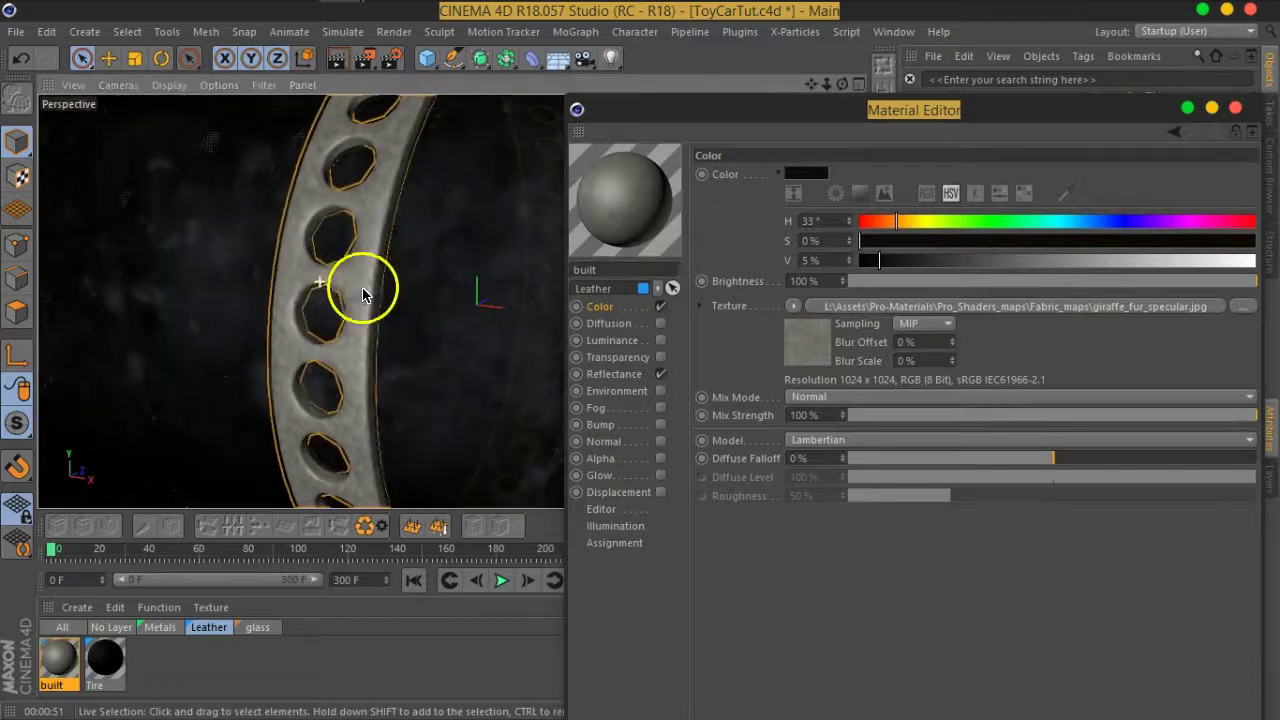
left_click(603, 509)
left_click(890, 192)
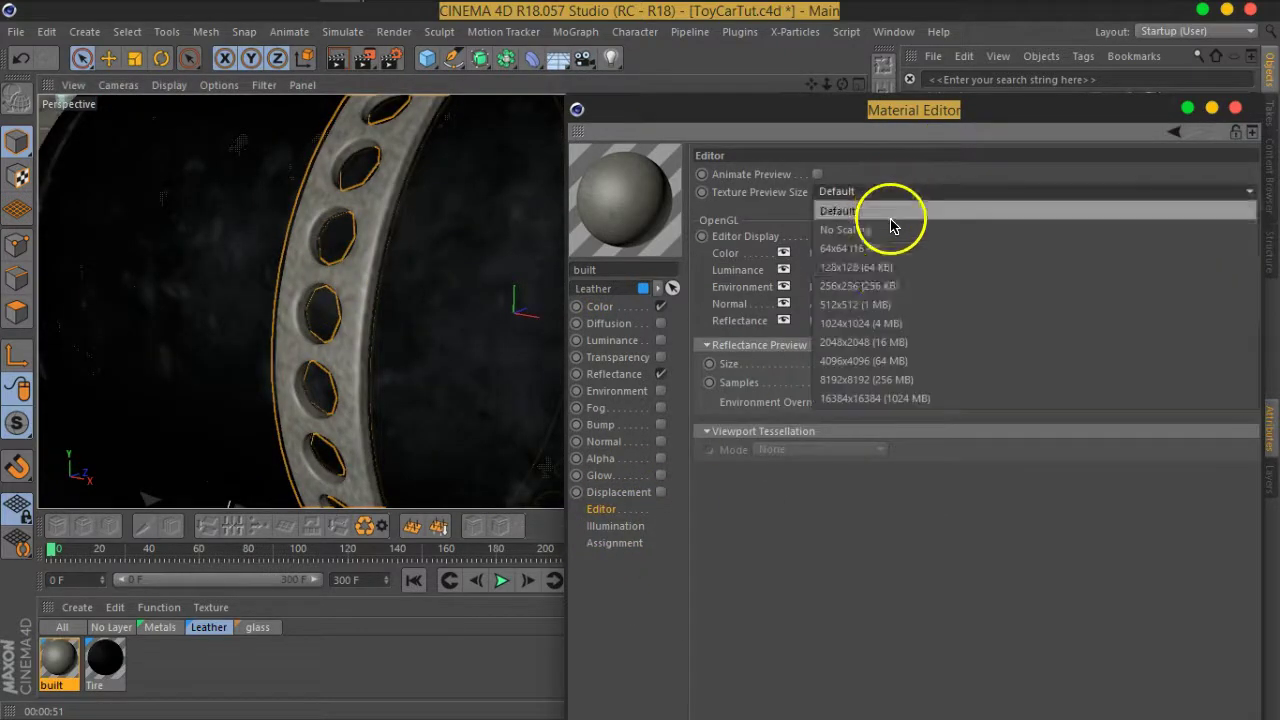
left_click(885, 322)
mouse_move(395, 320)
left_mouse_down("alt")
mouse_move(557, 291)
mouse_move(529, 334)
mouse_move(392, 325)
mouse_move(397, 314)
left_mouse_up("alt")
scroll(337, 280, "up", 5)
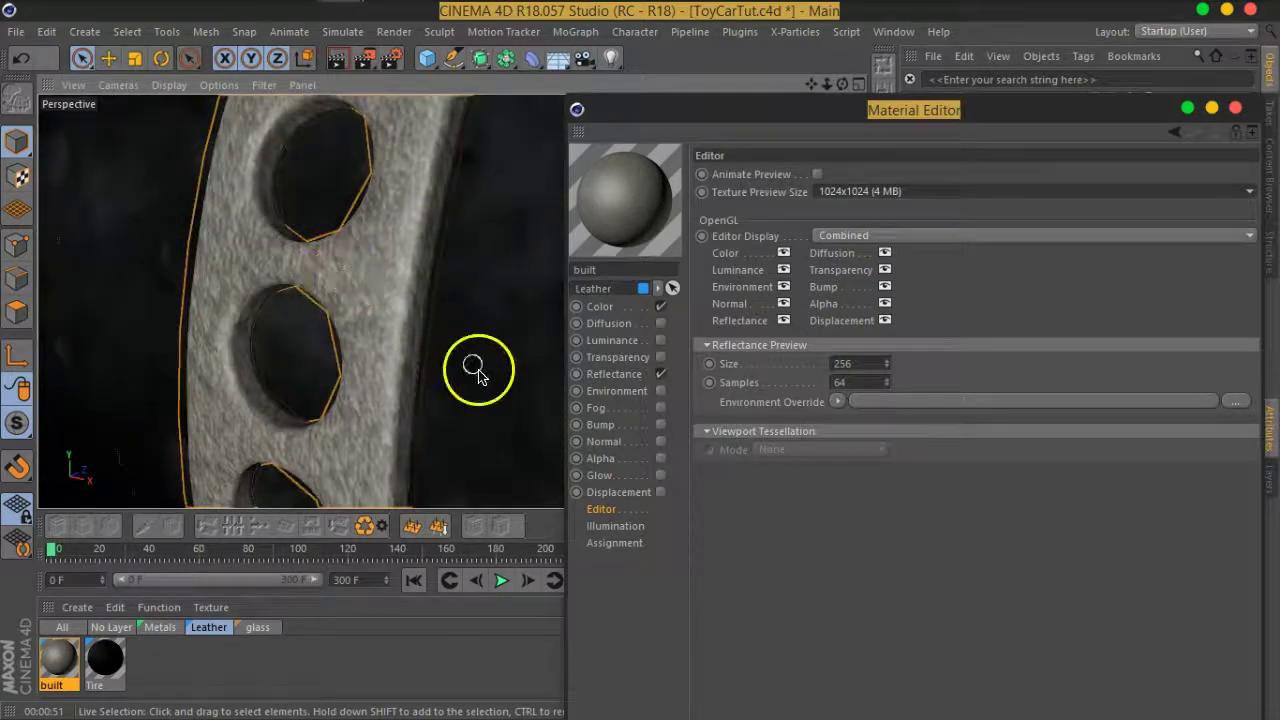
- Copy the Color channel's texture and paste it into the Diffusion channel
left_click(600, 306)
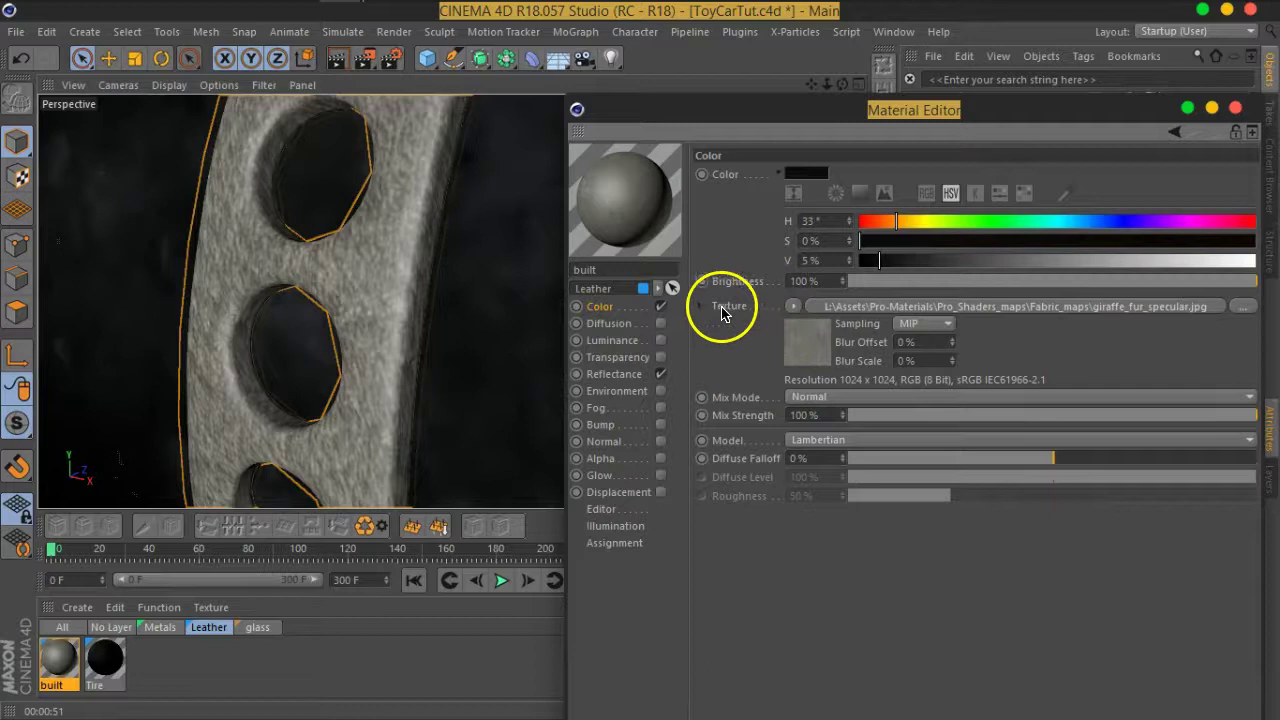
left_click(630, 324)
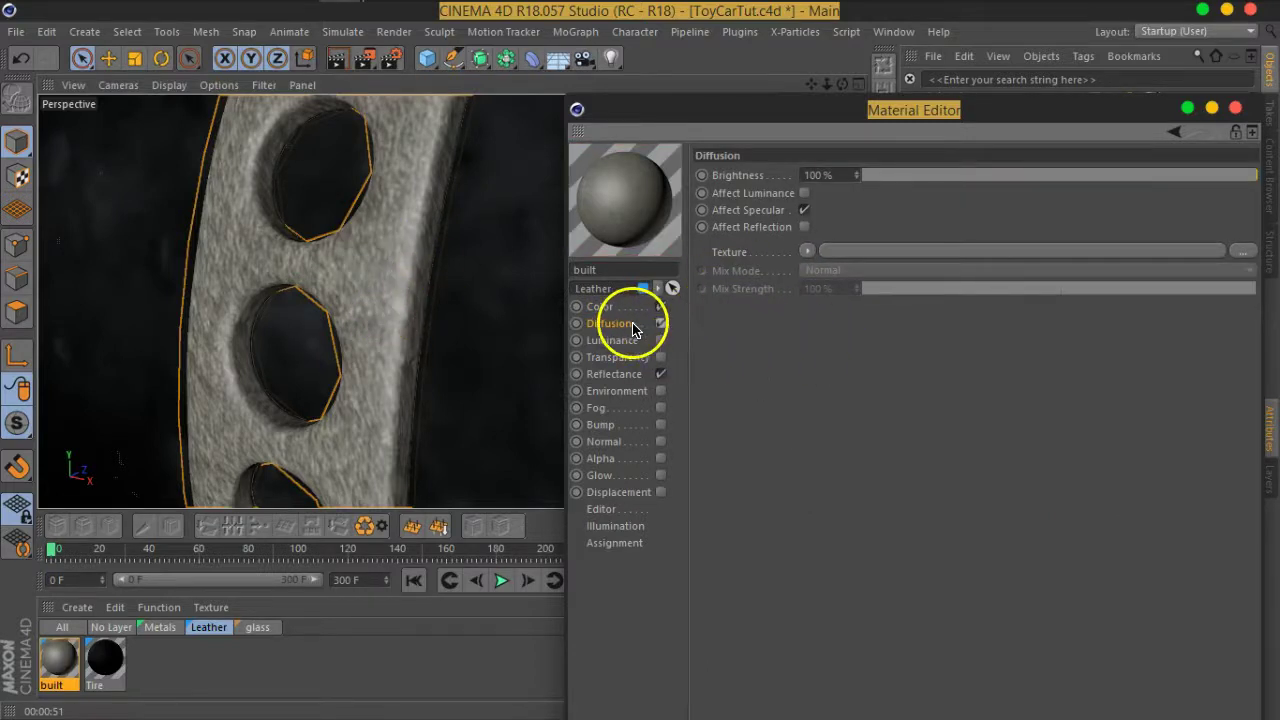
left_click(630, 306)
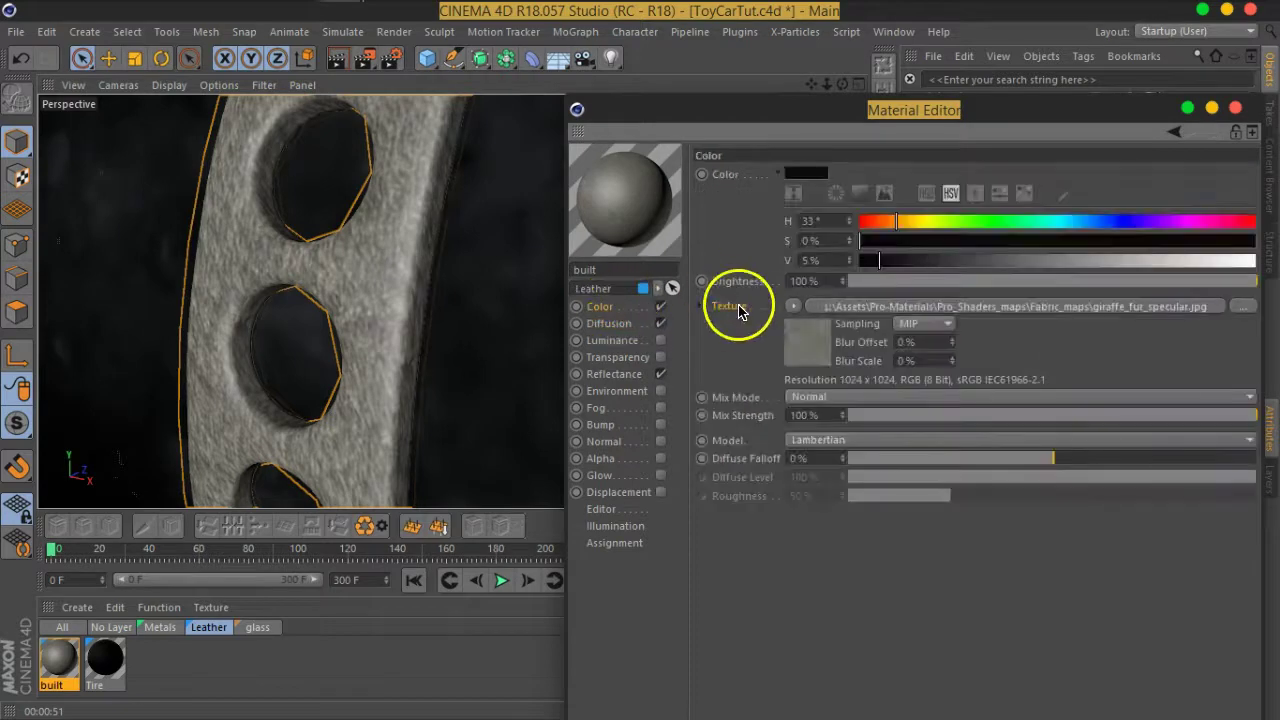
right_click(738, 312)
left_click(629, 332)
left_click(622, 324)
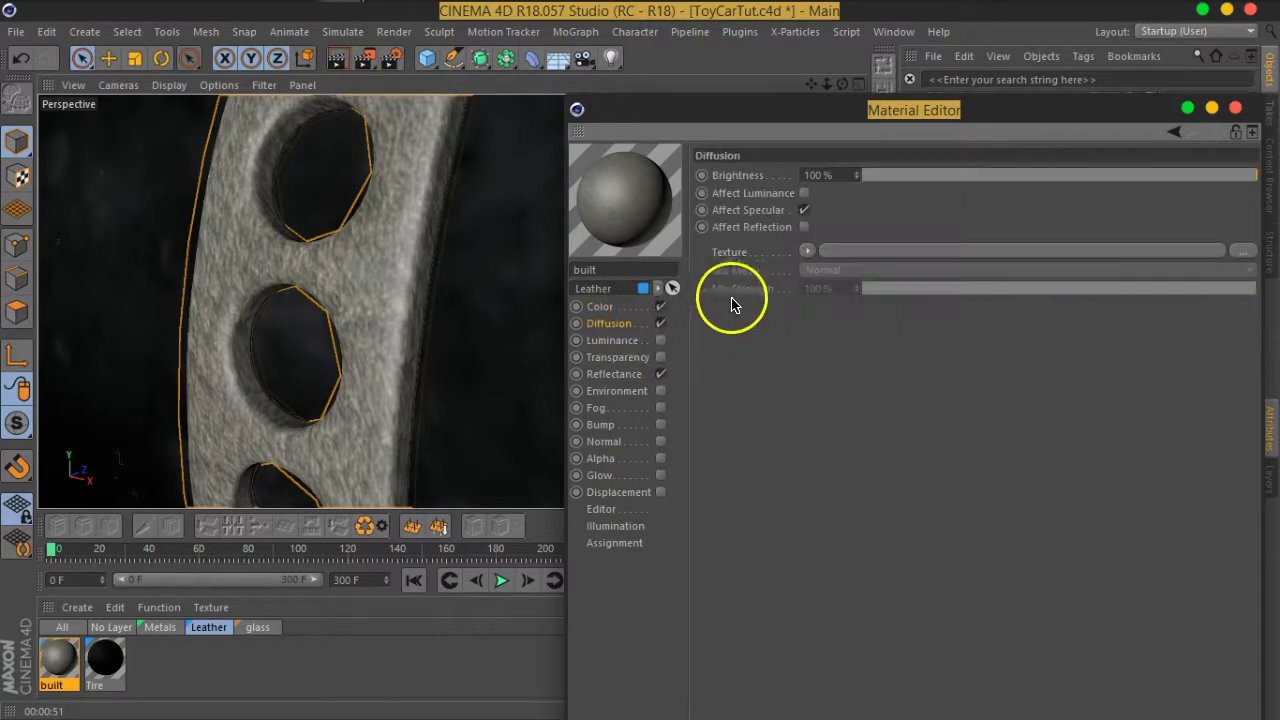
right_click(731, 262)
left_click(760, 322)
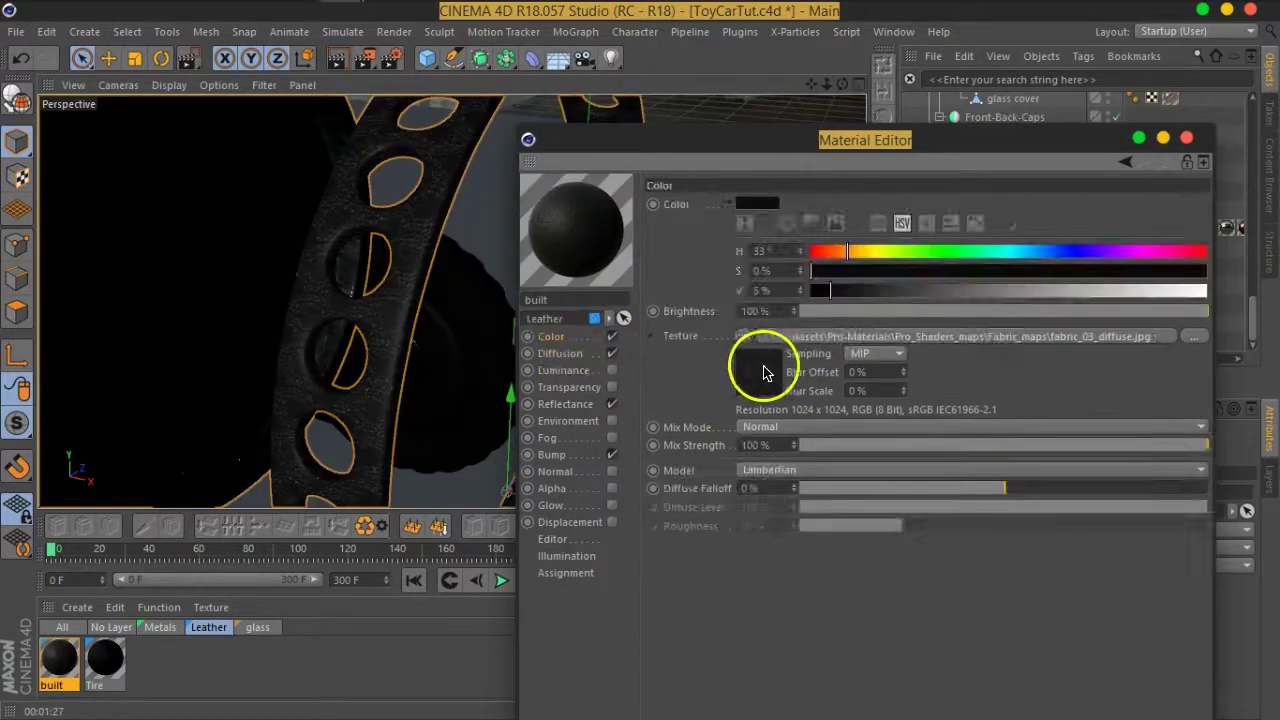
- Review the built material's Diffusion (63% mix) and Bump (-32%) settings, then select Built's material tag
left_click(557, 353)
left_click(553, 337)
left_click(559, 356)
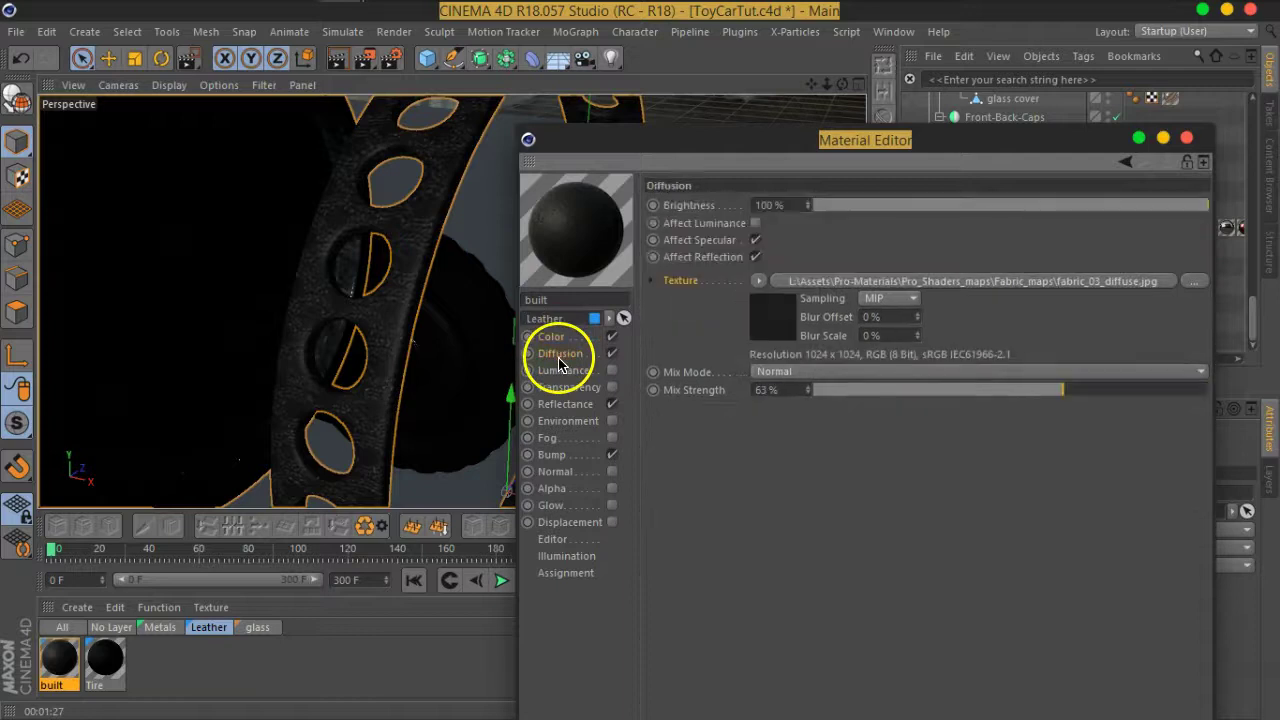
left_click(561, 458)
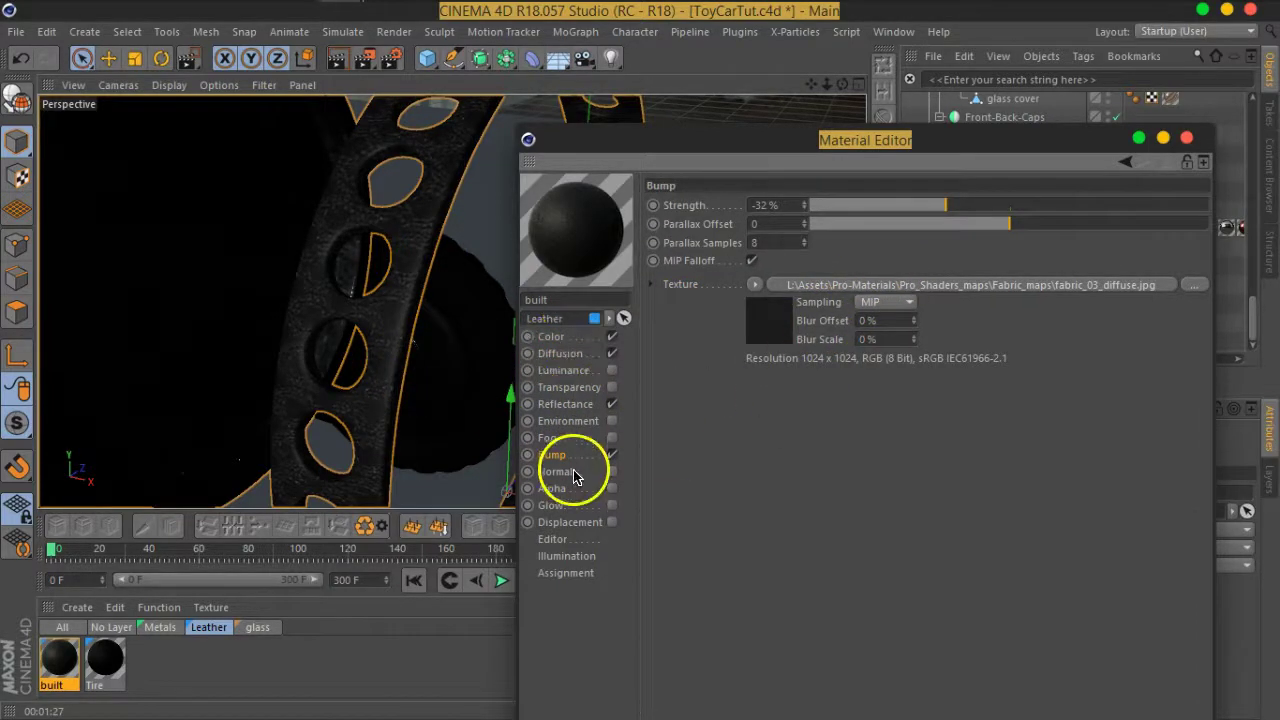
mouse_move(977, 143)
left_mouse_down()
mouse_move(631, 329)
mouse_move(628, 369)
left_mouse_up()
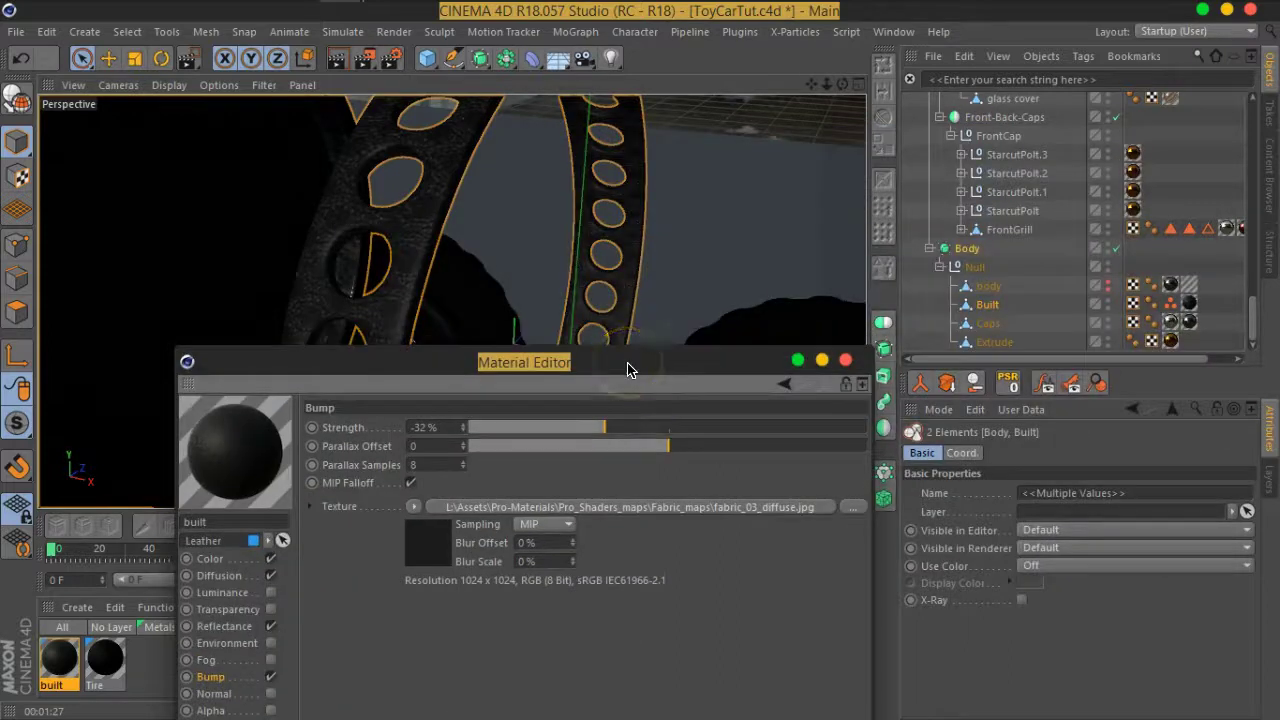
left_click(1189, 303)
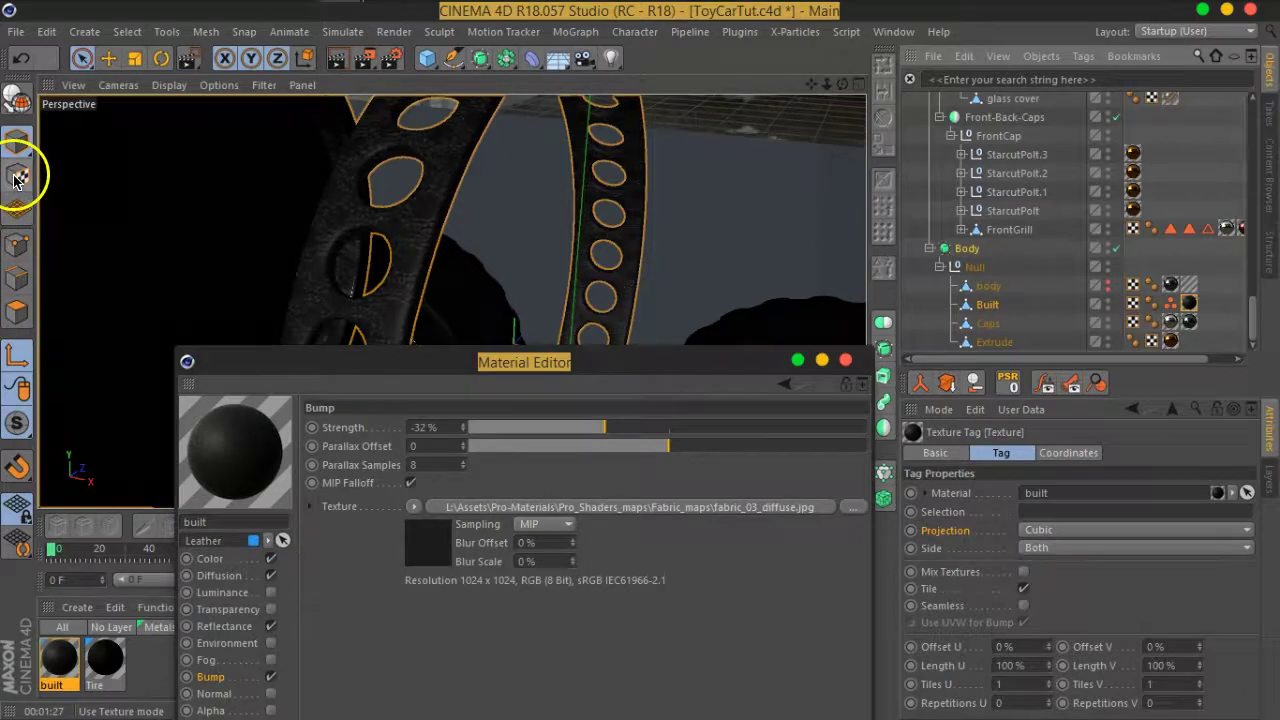
- In Texture mode, scale the Built ring's texture projection down to about 60%
left_click(17, 176)
left_click(134, 58)
scroll(343, 206, "down", 3)
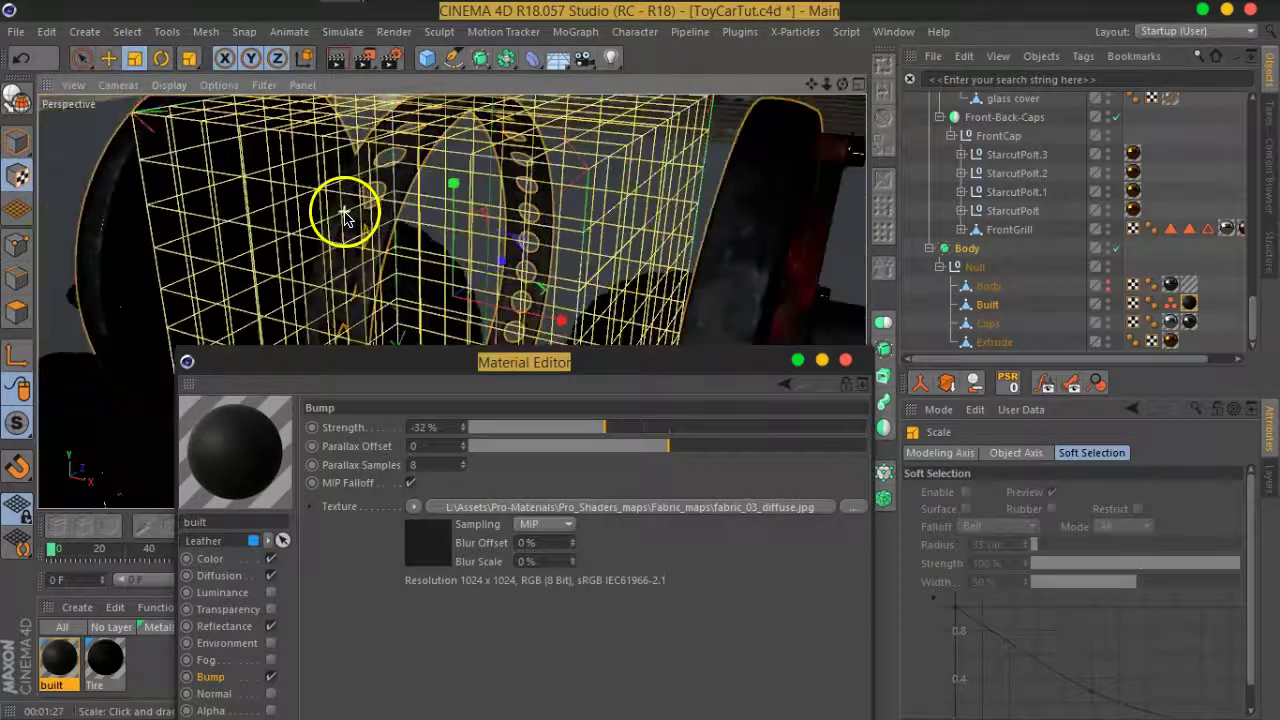
scroll(345, 212, "down", 3)
mouse_move(345, 214)
left_mouse_down("alt")
mouse_move(449, 220)
mouse_move(337, 249)
mouse_move(463, 297)
mouse_move(424, 210)
left_mouse_up("alt")
scroll(424, 208, "up", 3)
scroll(425, 212, "up", 3)
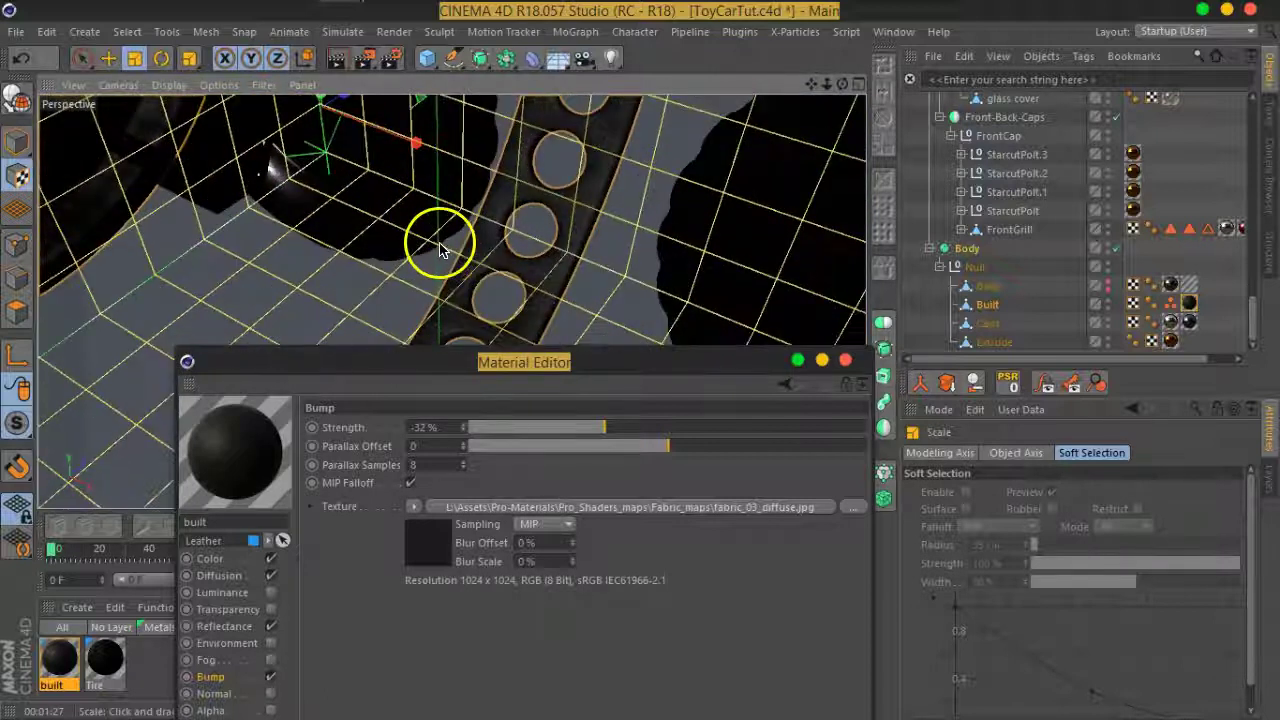
scroll(477, 265, "up", 1)
left_click_drag(666, 214, 604, 255)
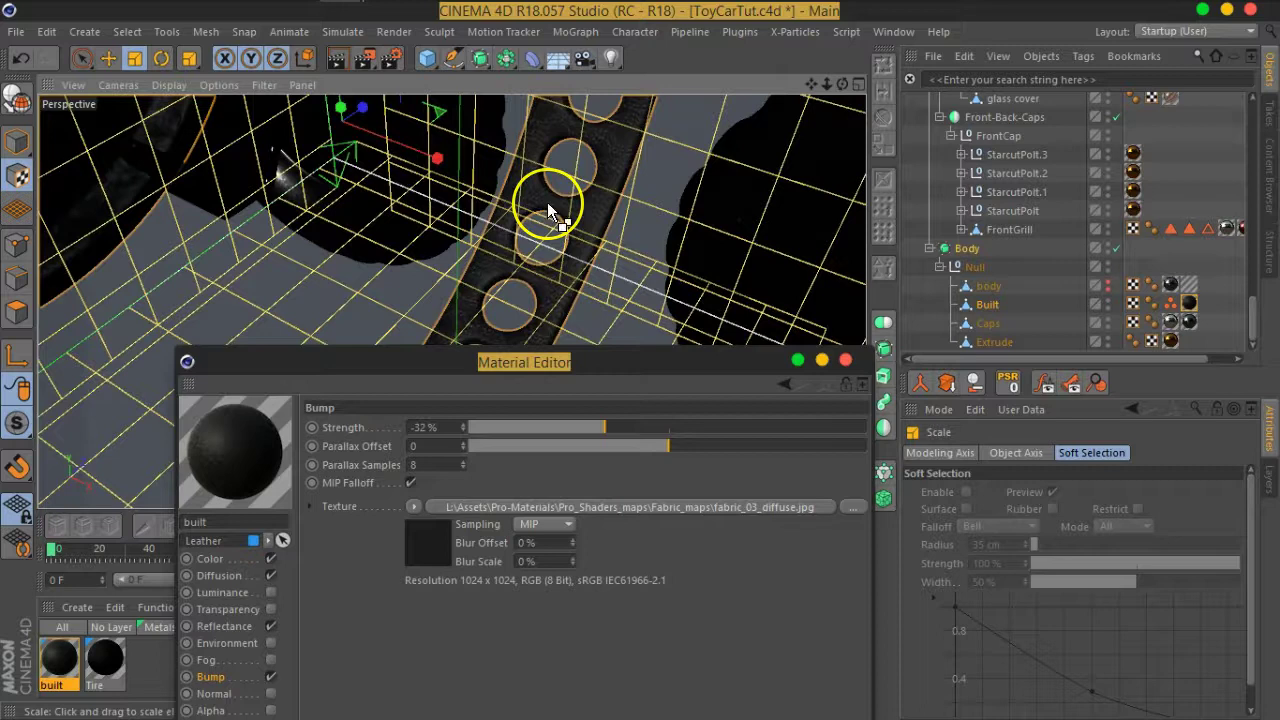
key("ctrl+z")
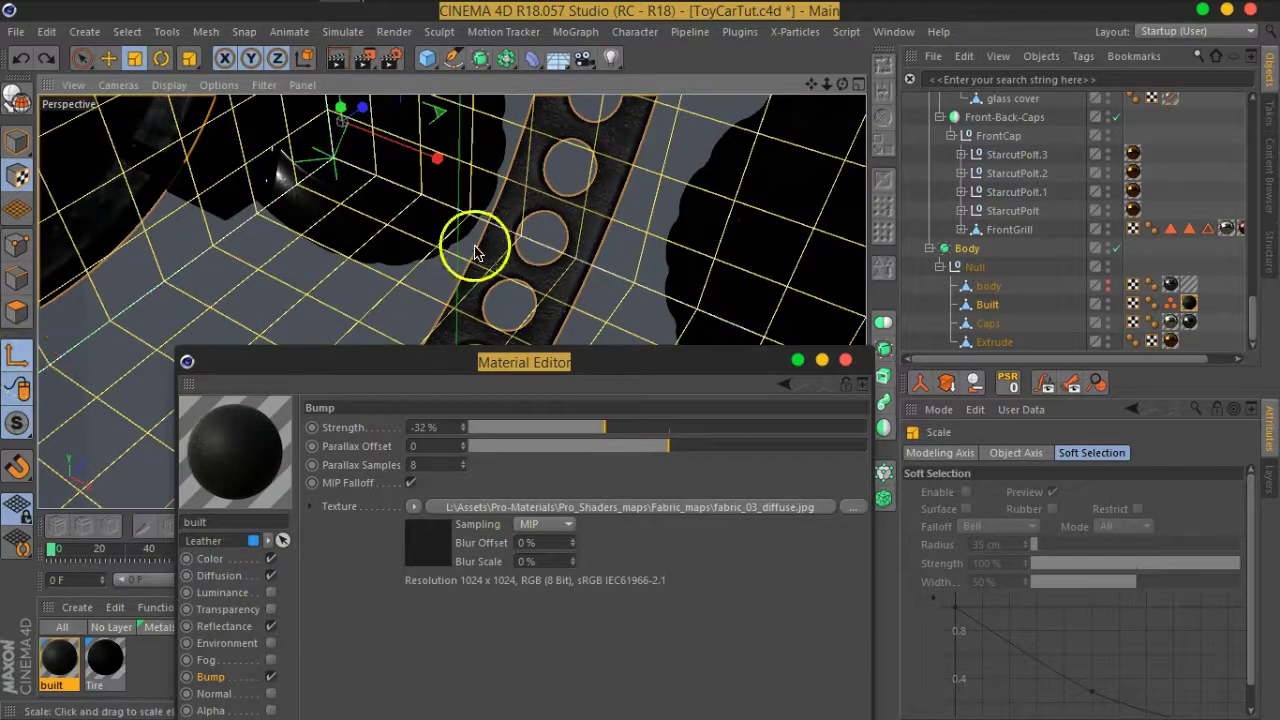
mouse_move(682, 212)
left_mouse_down()
mouse_move(390, 296)
mouse_move(298, 302)
mouse_move(449, 234)
left_mouse_up()
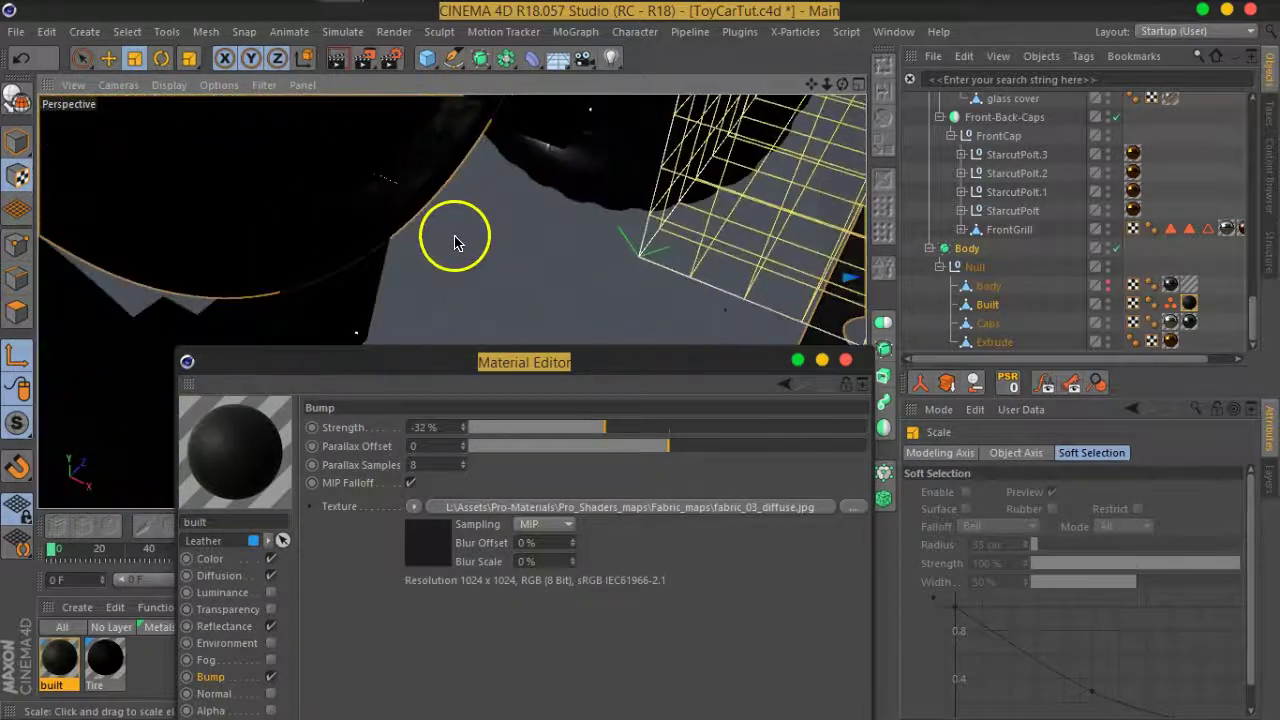
- Reshape the projection cage by scaling it to about 87% and stretching it vertically
mouse_move(690, 250)
left_mouse_down("alt")
mouse_move(271, 223)
mouse_move(500, 223)
mouse_move(383, 265)
mouse_move(434, 366)
mouse_move(836, 284)
left_mouse_up("alt")
mouse_move(503, 337)
left_mouse_down("alt")
mouse_move(370, 380)
mouse_move(354, 257)
mouse_move(371, 286)
mouse_move(450, 330)
left_mouse_up("alt")
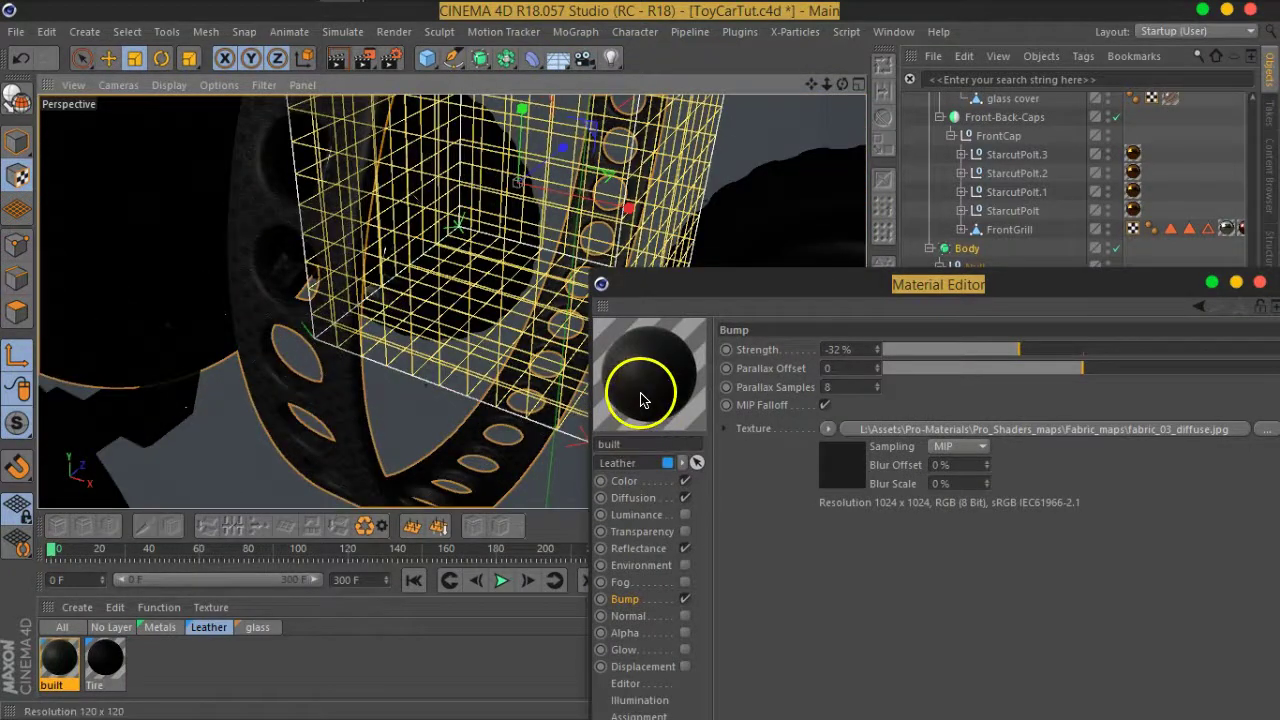
mouse_move(343, 357)
left_mouse_down("alt")
mouse_move(300, 349)
mouse_move(314, 337)
mouse_move(416, 375)
mouse_move(444, 462)
mouse_move(140, 457)
left_mouse_up("alt")
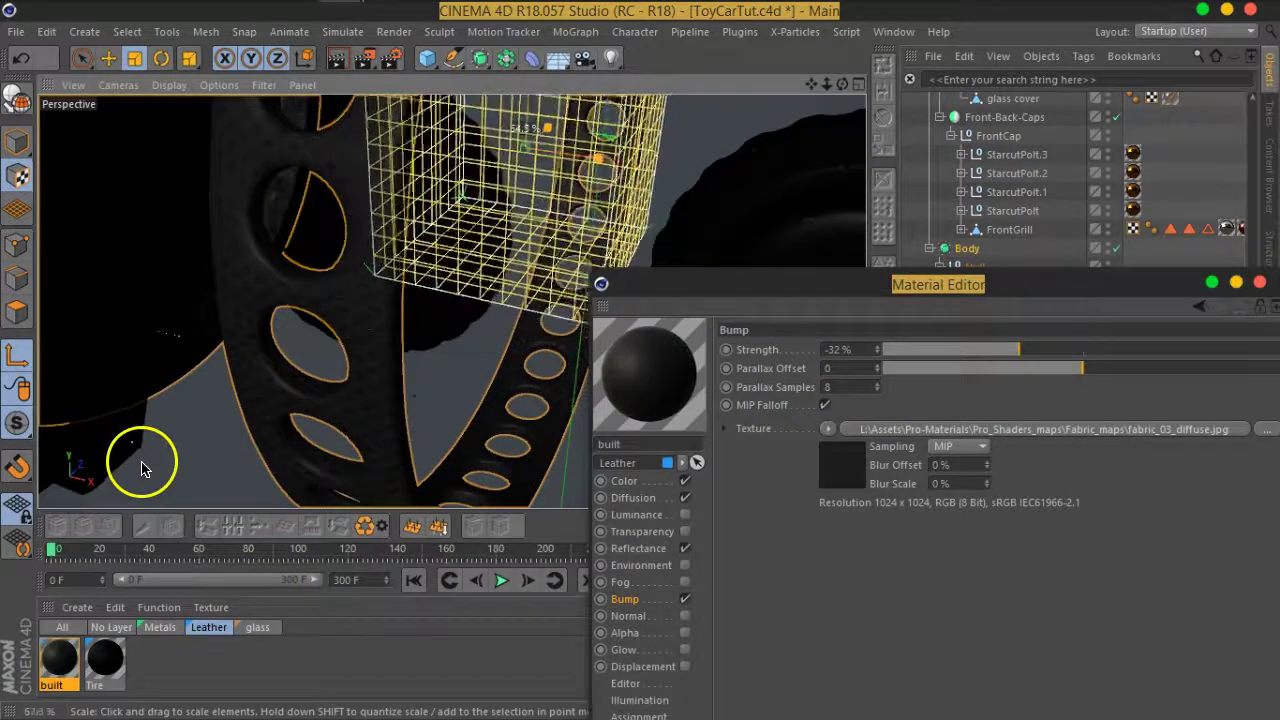
left_click_drag(362, 395, 190, 420)
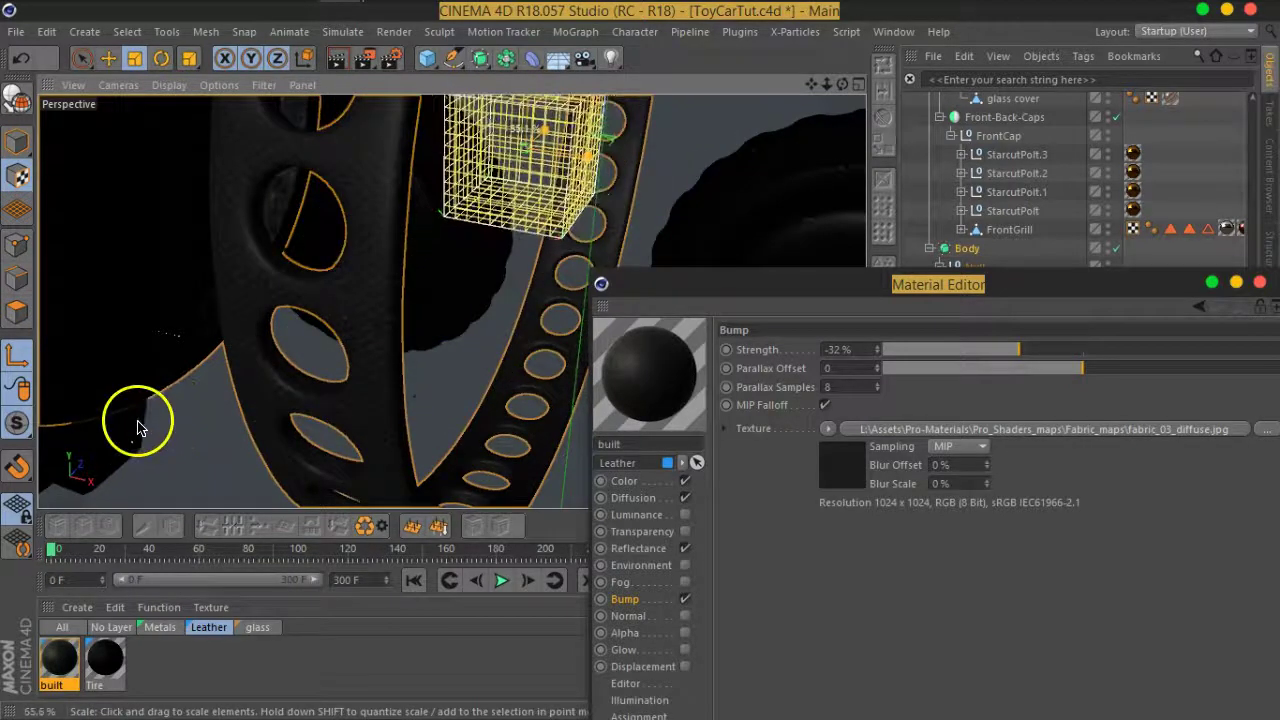
left_click_drag(300, 407, 437, 363)
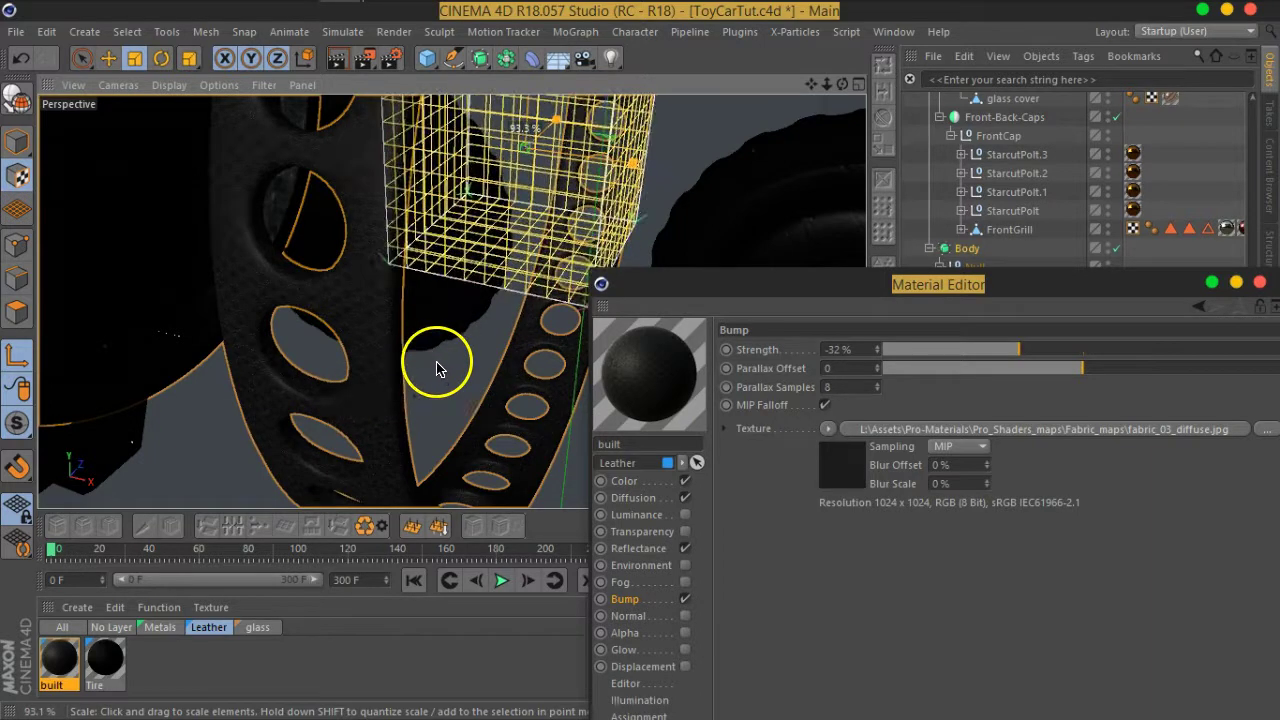
left_click_drag(571, 168, 563, 200, "alt")
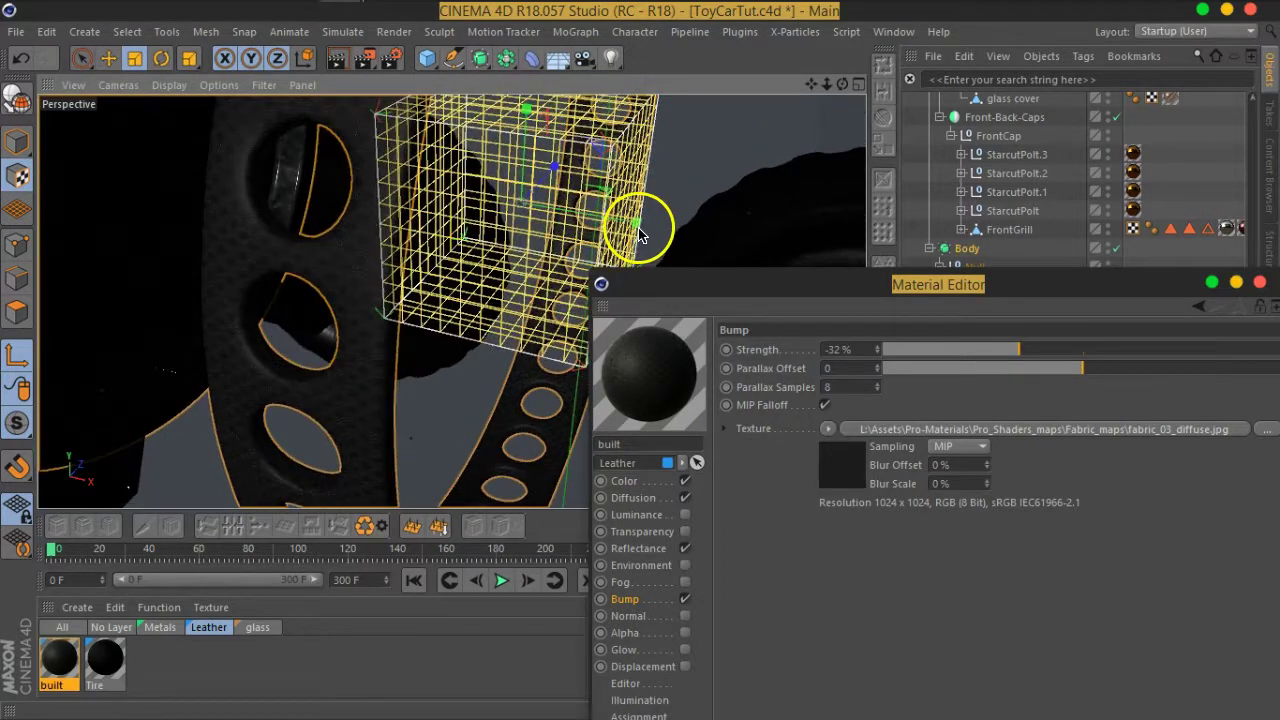
left_click_drag(640, 232, 626, 215)
mouse_move(530, 118)
left_mouse_down()
mouse_move(543, 45)
mouse_move(540, 100)
left_mouse_up()
mouse_move(566, 170)
left_mouse_down()
mouse_move(580, 140)
mouse_move(566, 166)
mouse_move(576, 180)
left_mouse_up()
left_click(594, 270)
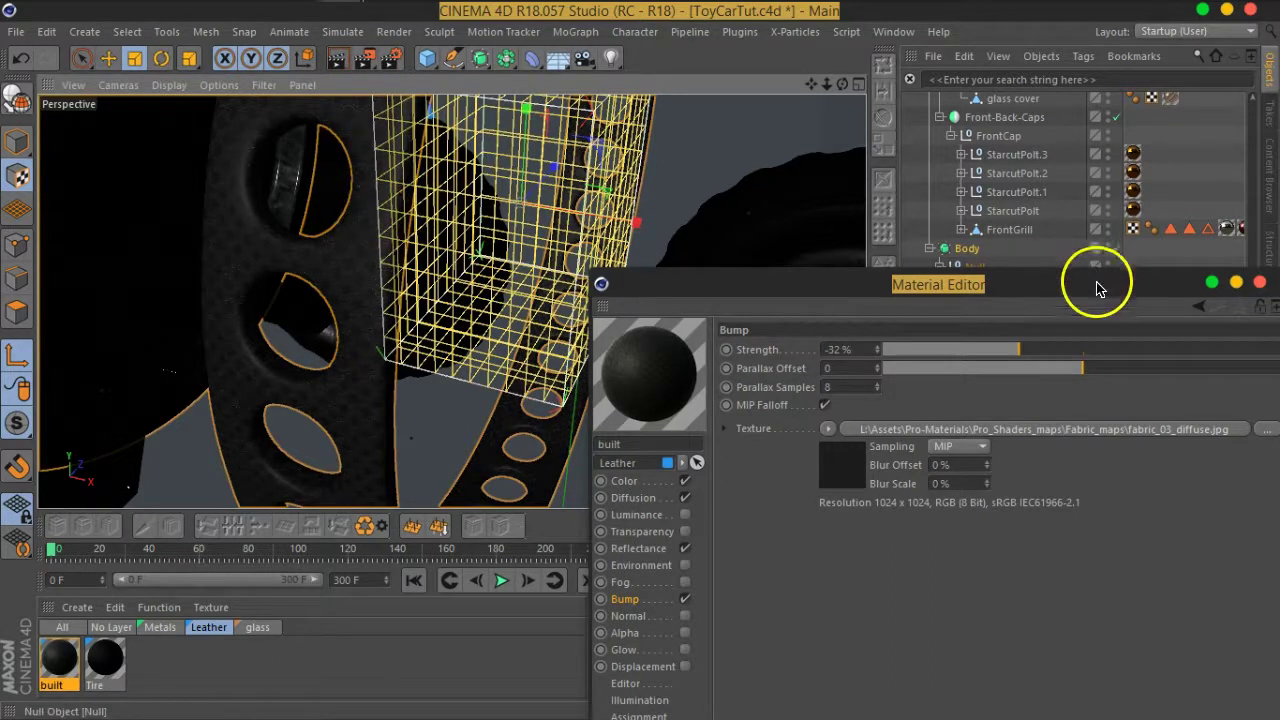
- Hide the body mesh to check the projection on the rim, then deselect so the cage disappears
left_click_drag(1057, 288, 708, 488)
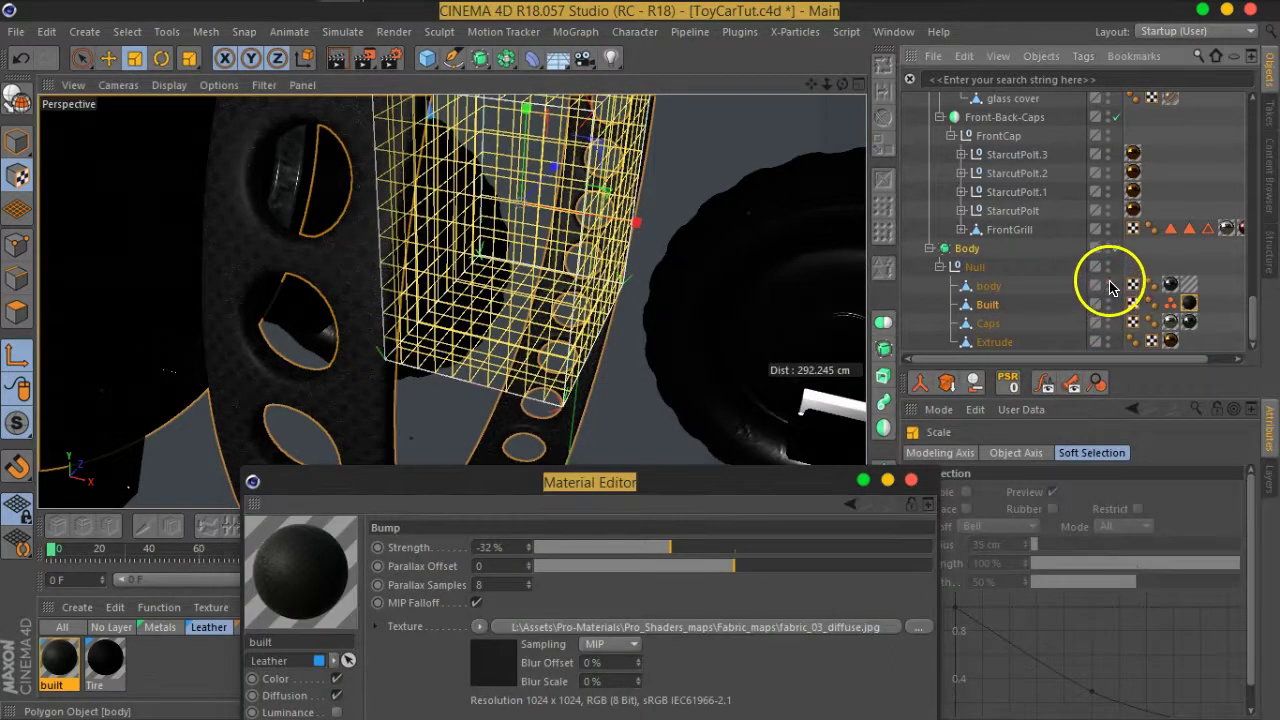
left_click(1108, 283)
scroll(288, 312, "down", 6)
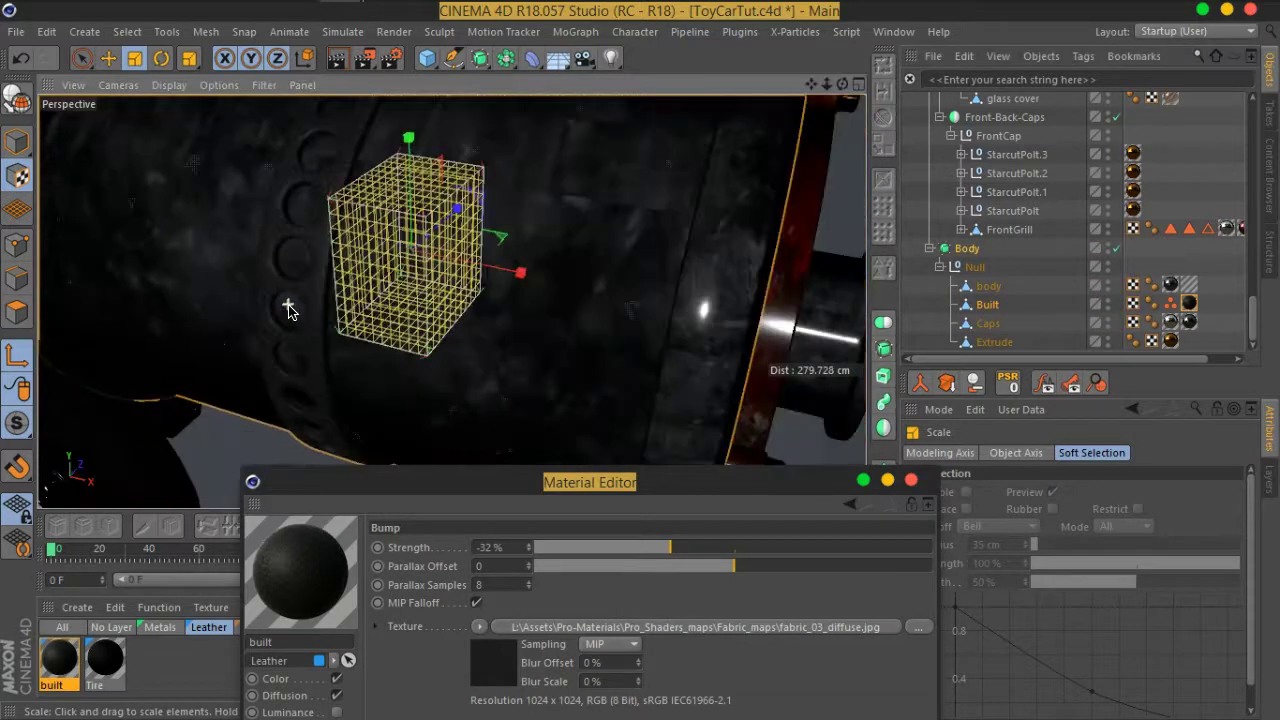
mouse_move(360, 220)
left_mouse_down("alt")
mouse_move(315, 338)
mouse_move(318, 258)
left_mouse_up("alt")
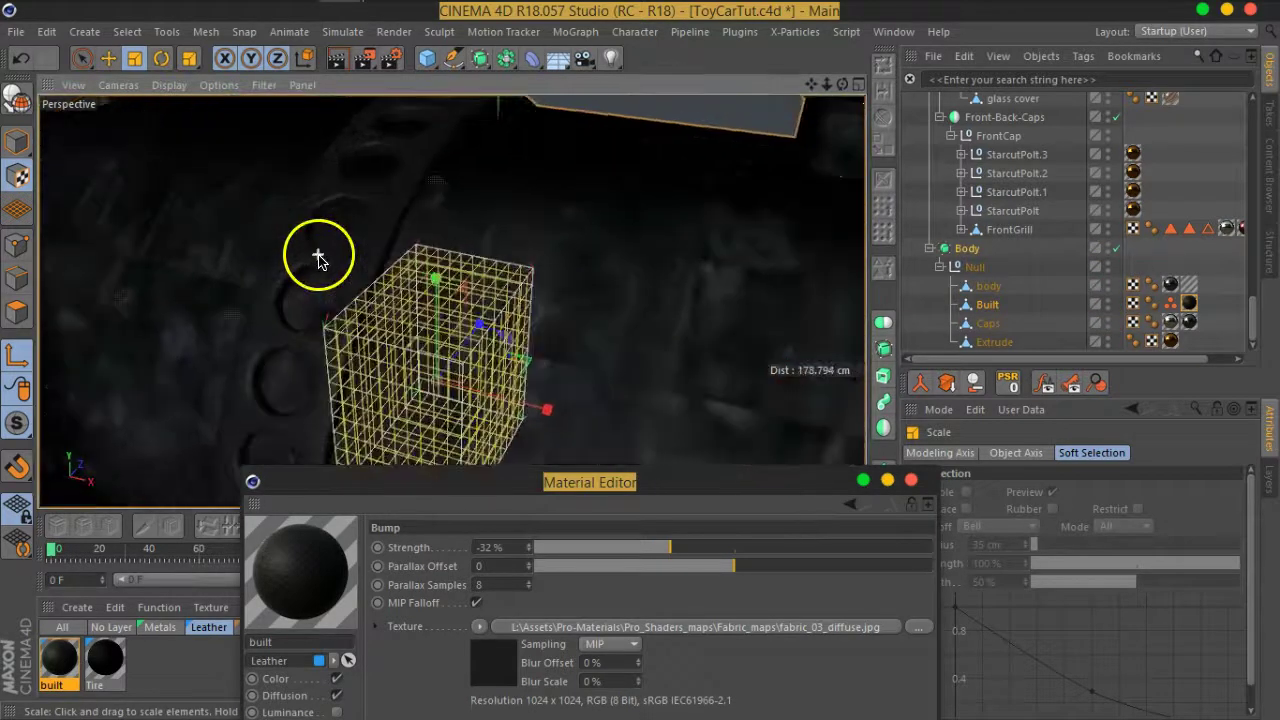
mouse_move(372, 293)
left_mouse_down("alt")
mouse_move(380, 277)
mouse_move(420, 277)
mouse_move(317, 271)
left_mouse_up("alt")
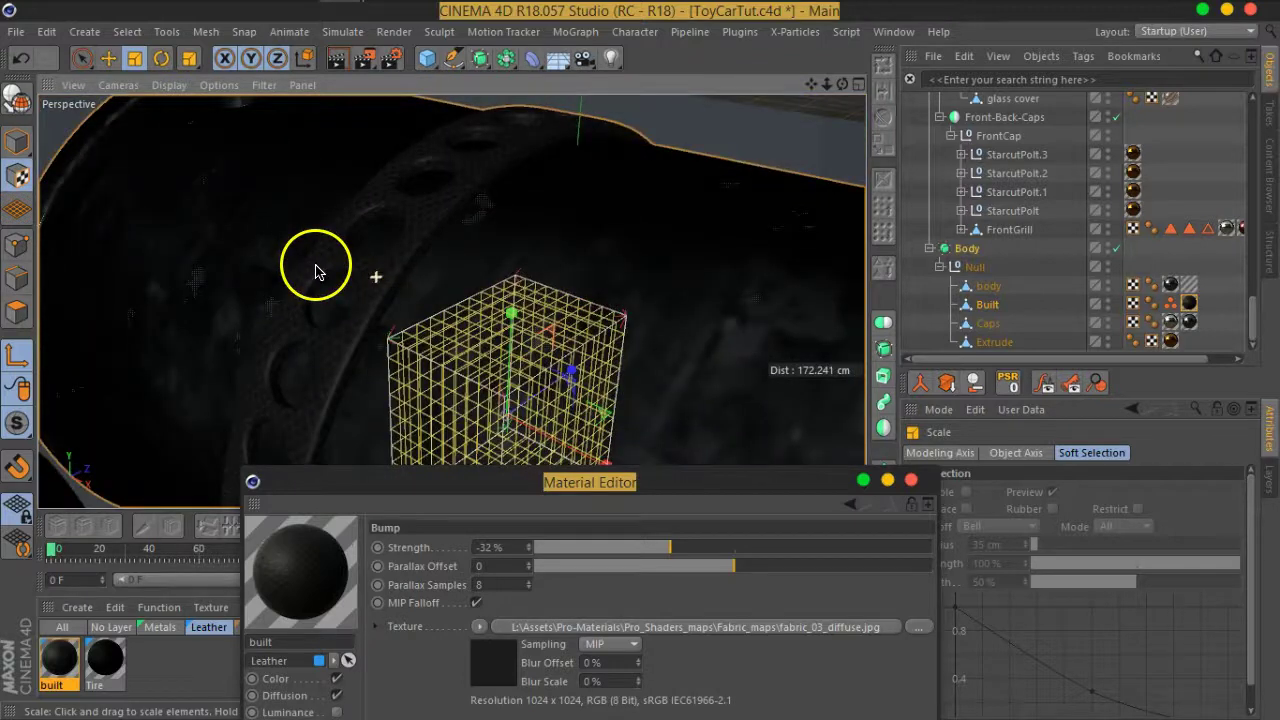
left_click(1187, 177)
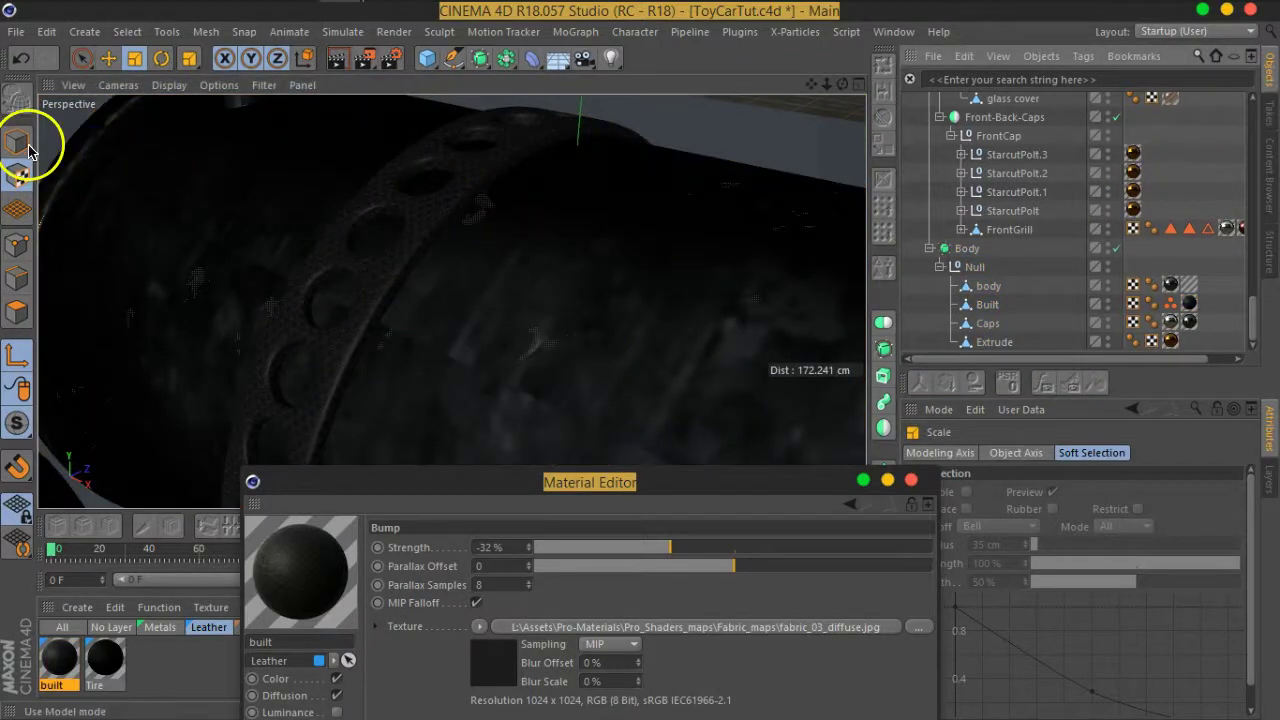
left_click(343, 70)
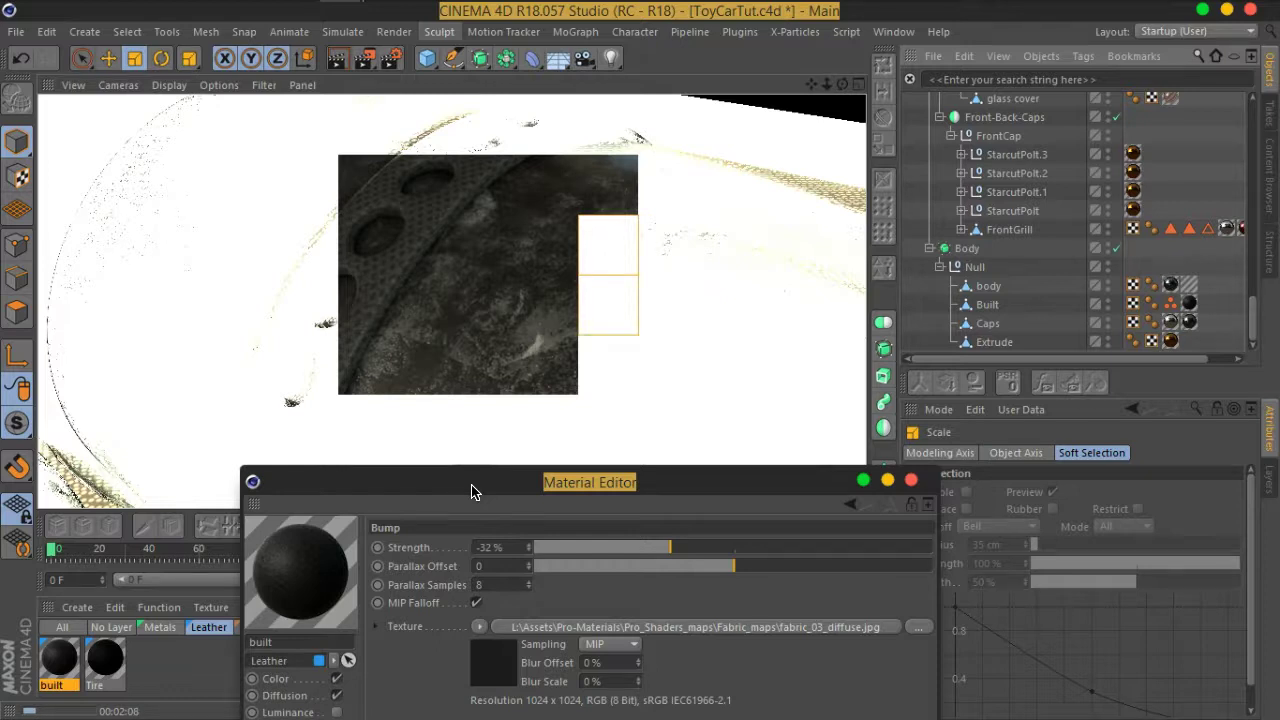
left_click_drag(473, 492, 697, 137)
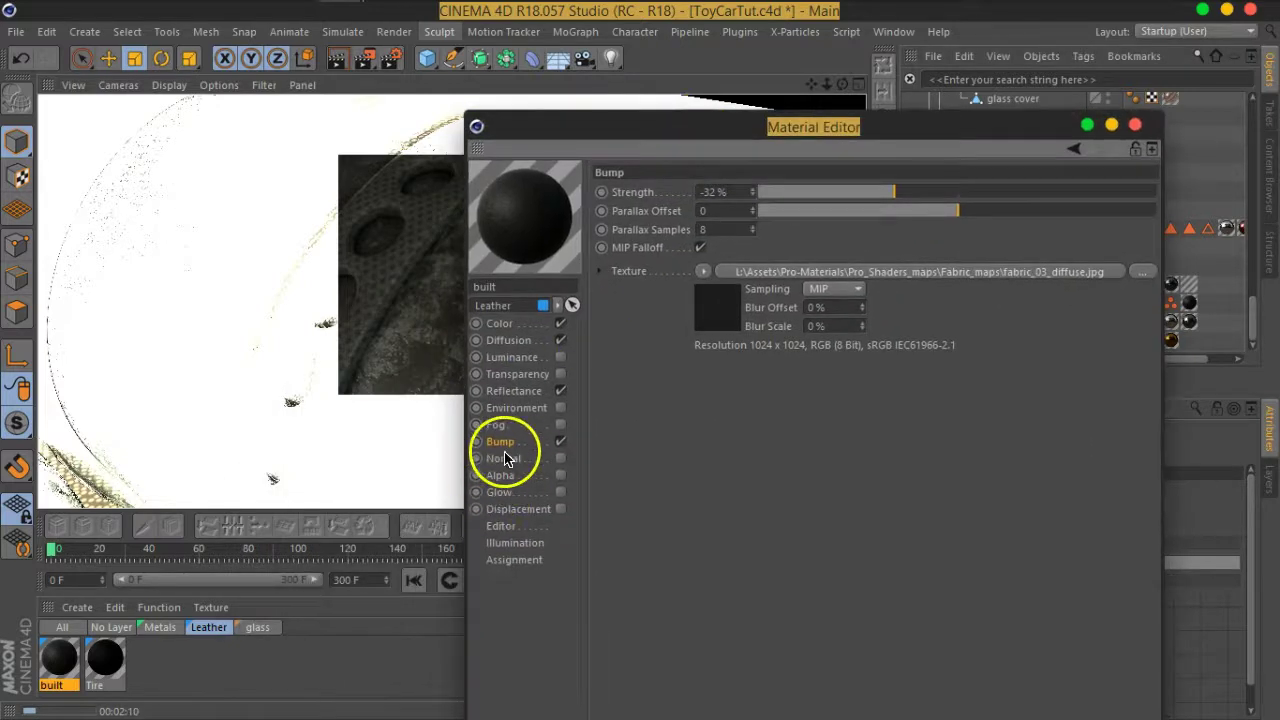
left_click(408, 305)
scroll(350, 325, "up", 2)
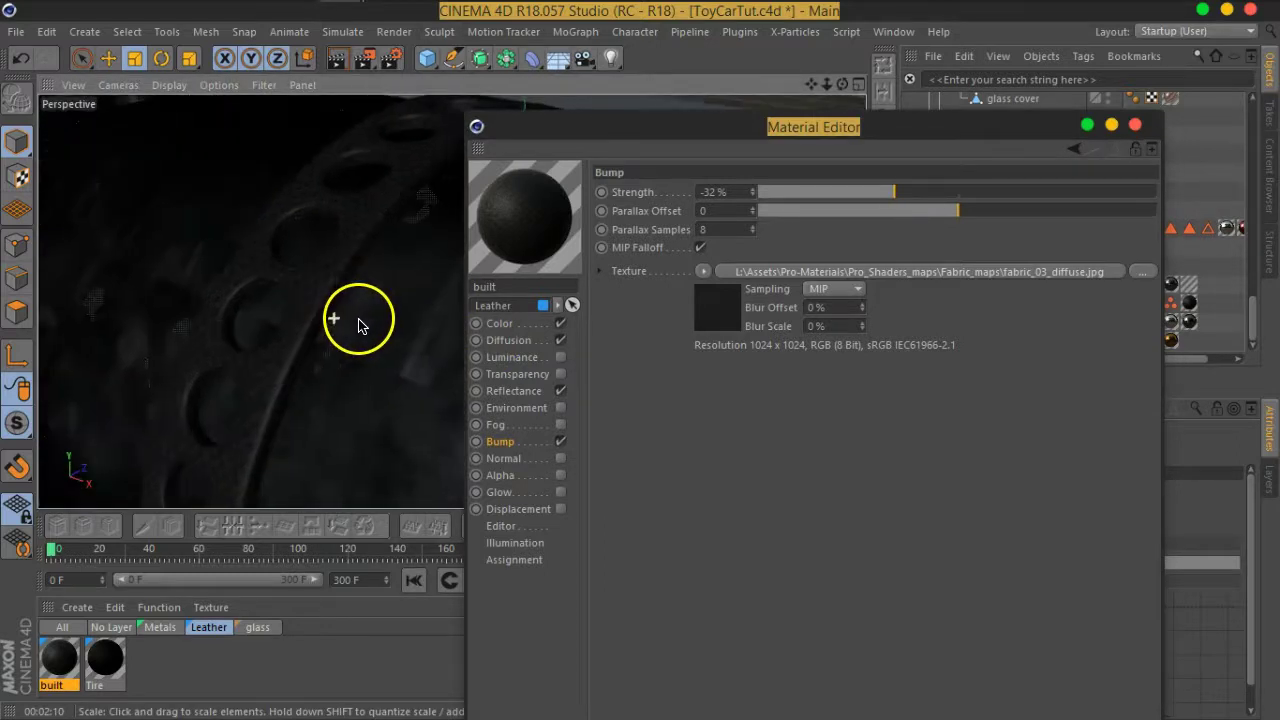
scroll(314, 314, "up", 2)
scroll(314, 309, "up", 2)
- Set the Bump texture to a Colorizer and remove its red middle knot
left_click(710, 330)
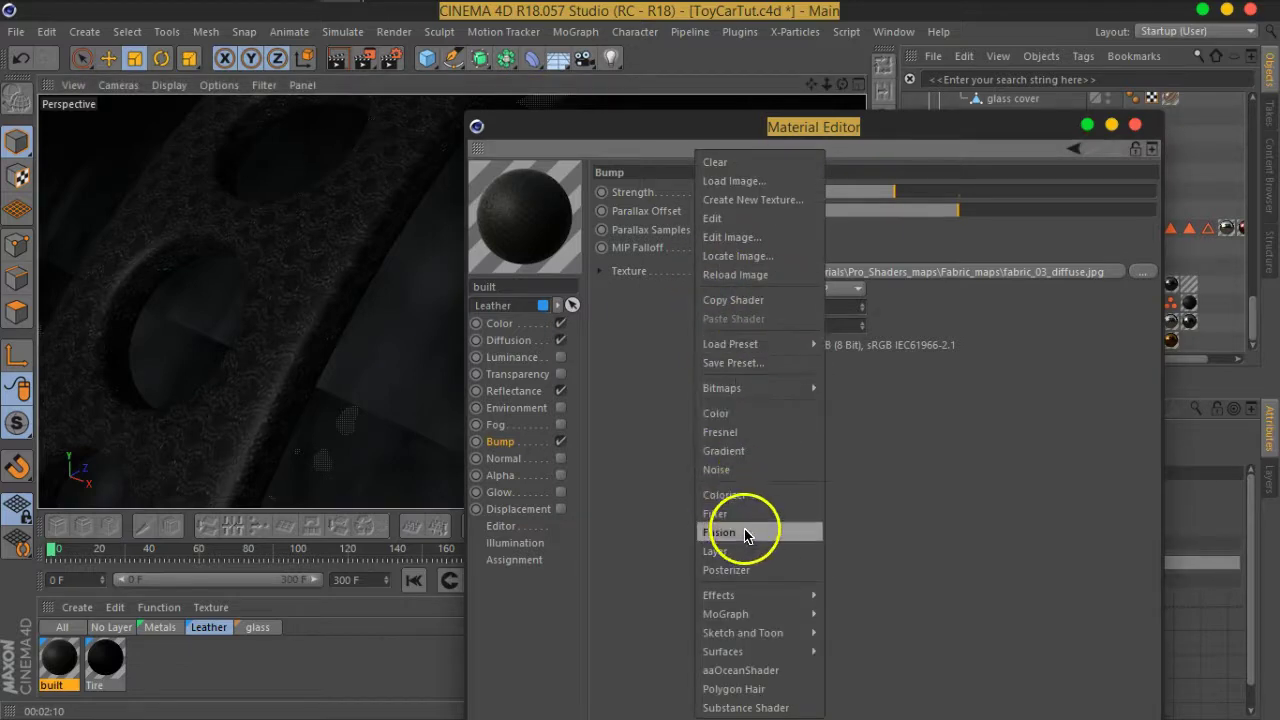
left_click(745, 495)
left_click(720, 316)
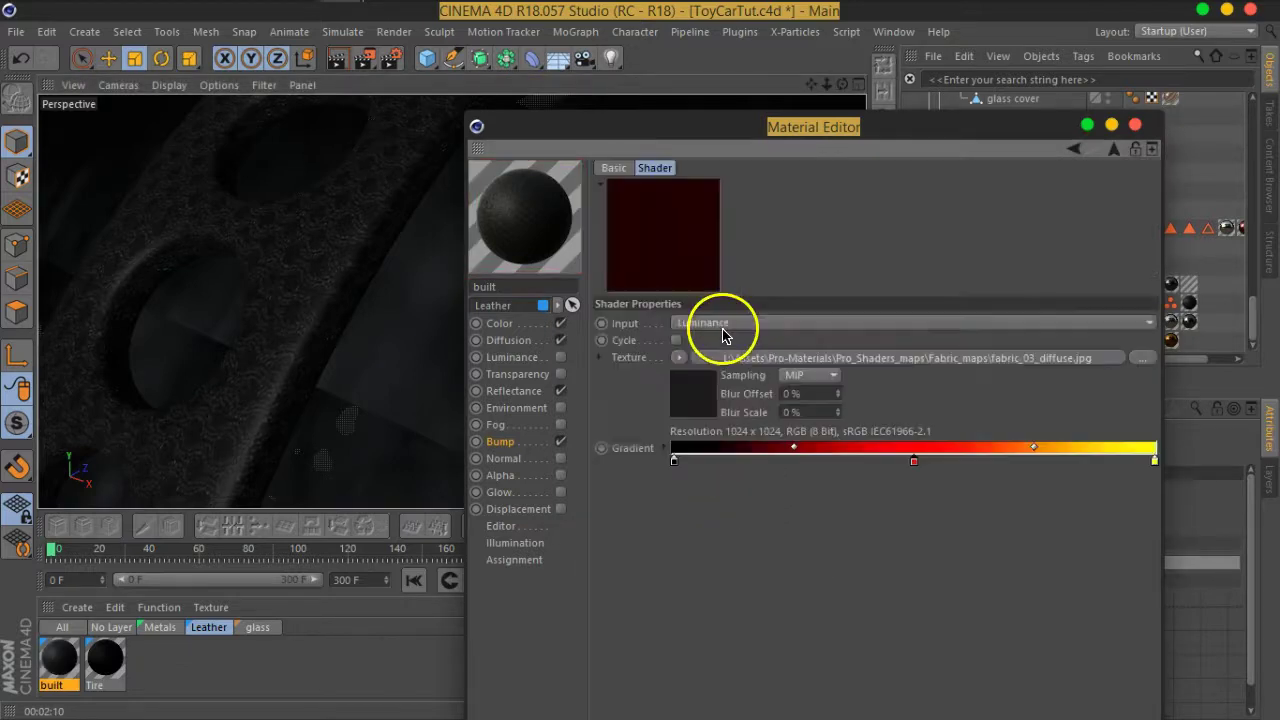
left_click_drag(886, 460, 900, 597)
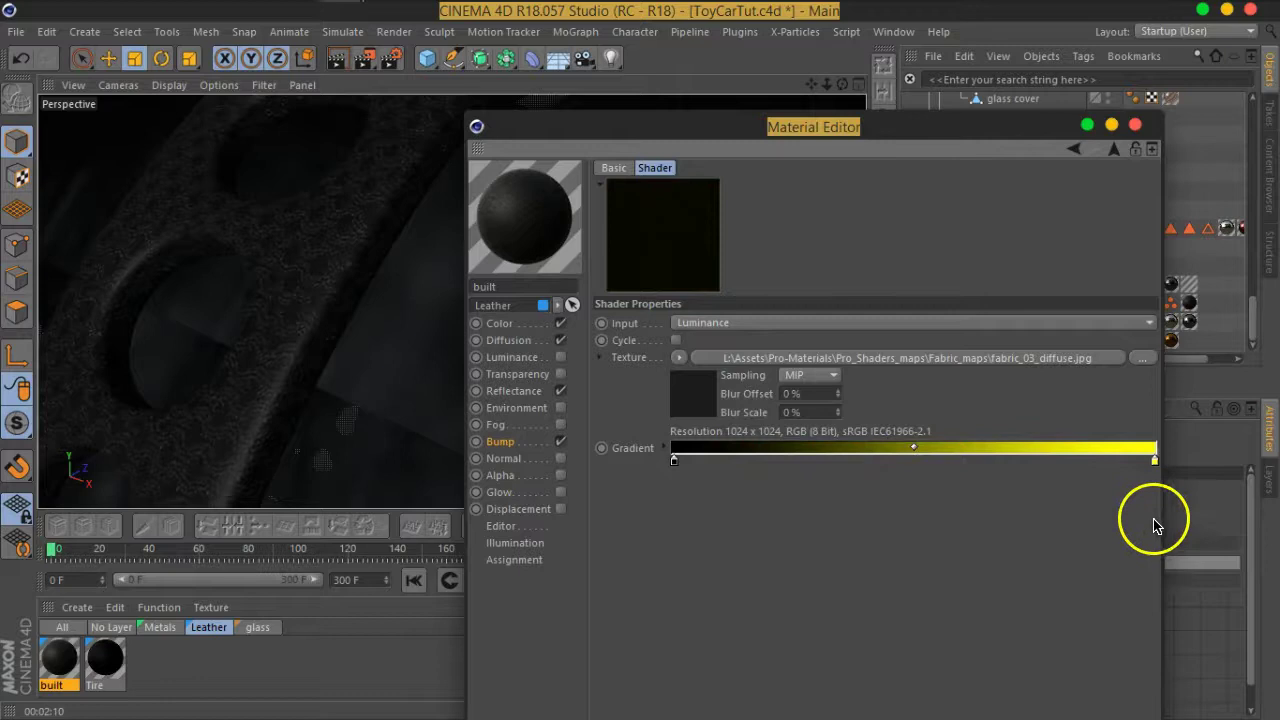
- Make the right gradient knot white and pull it close to the black knot
left_click(1155, 461)
double_click(1155, 461)
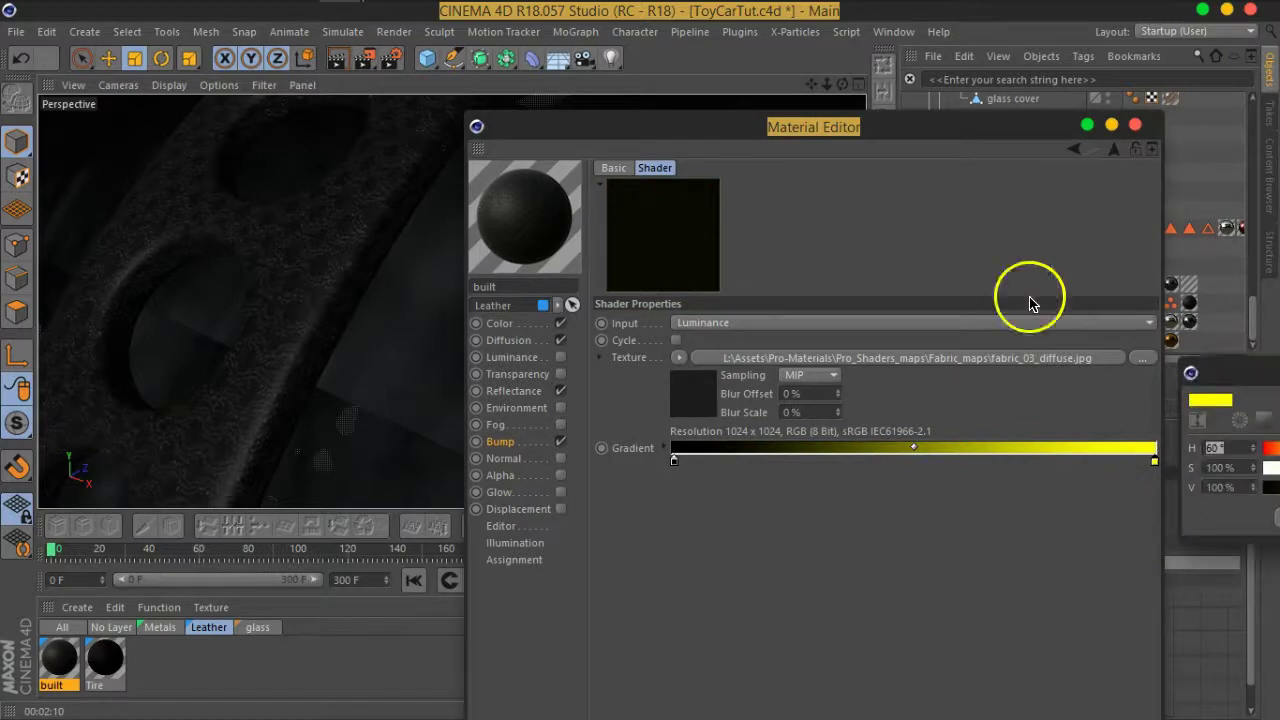
left_click_drag(894, 375, 686, 391)
left_click(876, 432)
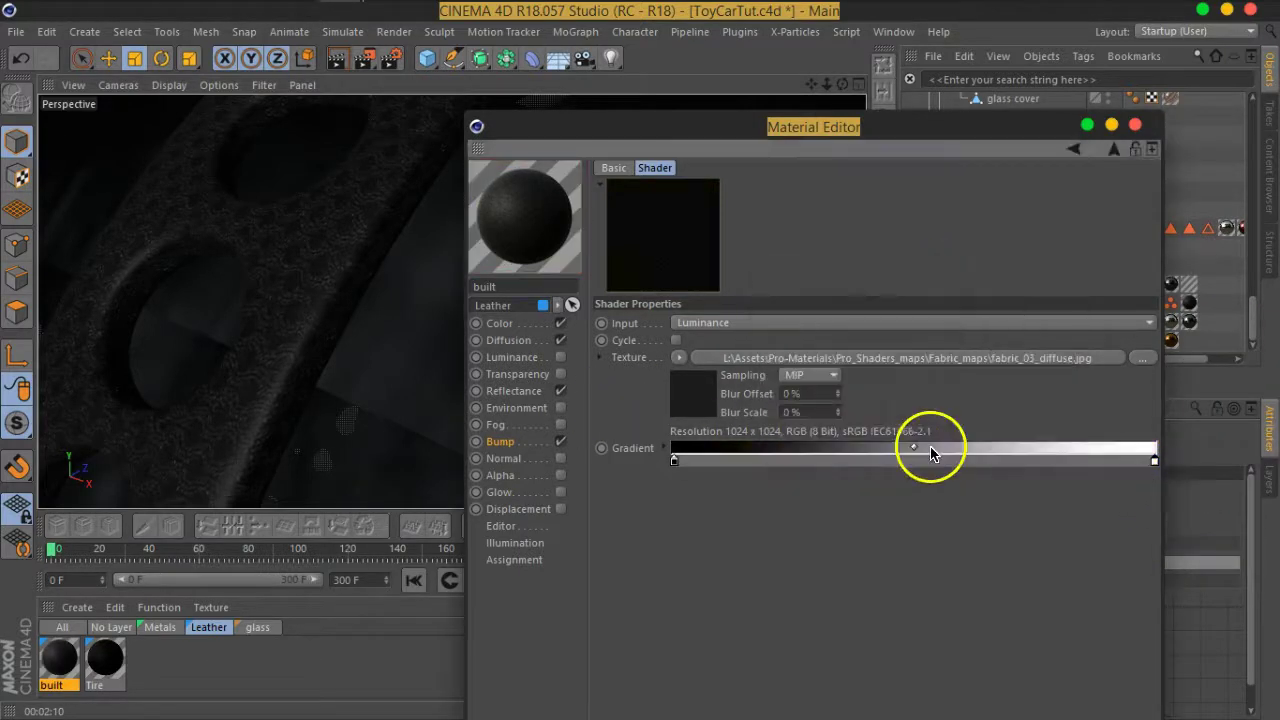
left_click_drag(1153, 463, 943, 466)
mouse_move(687, 469)
left_mouse_down()
mouse_move(751, 471)
mouse_move(702, 466)
left_mouse_up()
left_click_drag(943, 466, 775, 466)
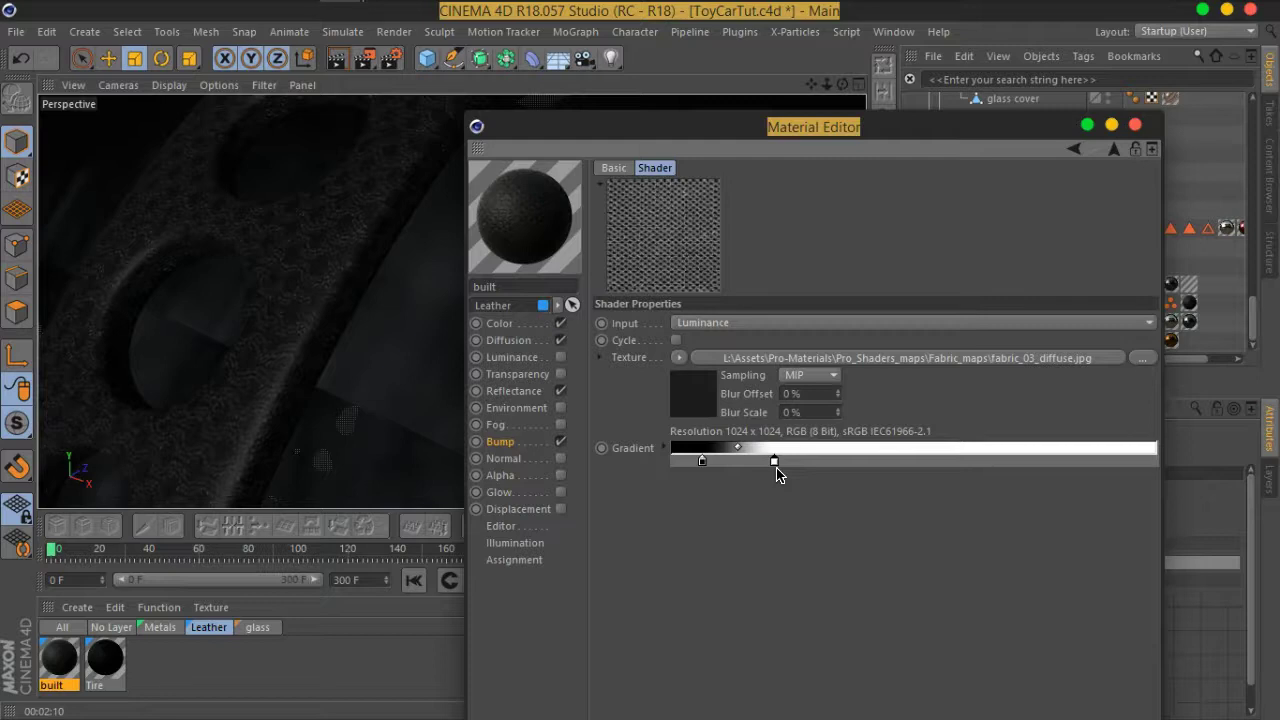
left_click(760, 473)
left_click_drag(778, 470, 761, 470)
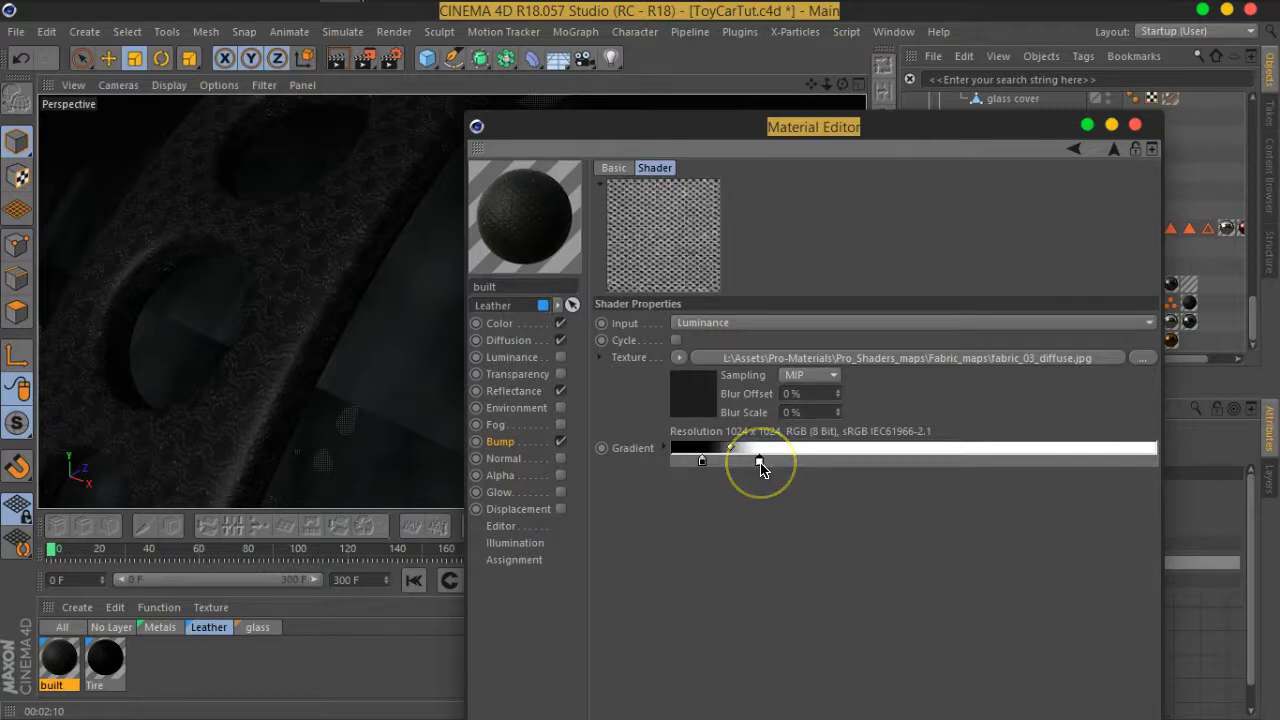
- Preview the material in its own window, then choose Render Region
right_click(514, 226)
left_click(558, 40)
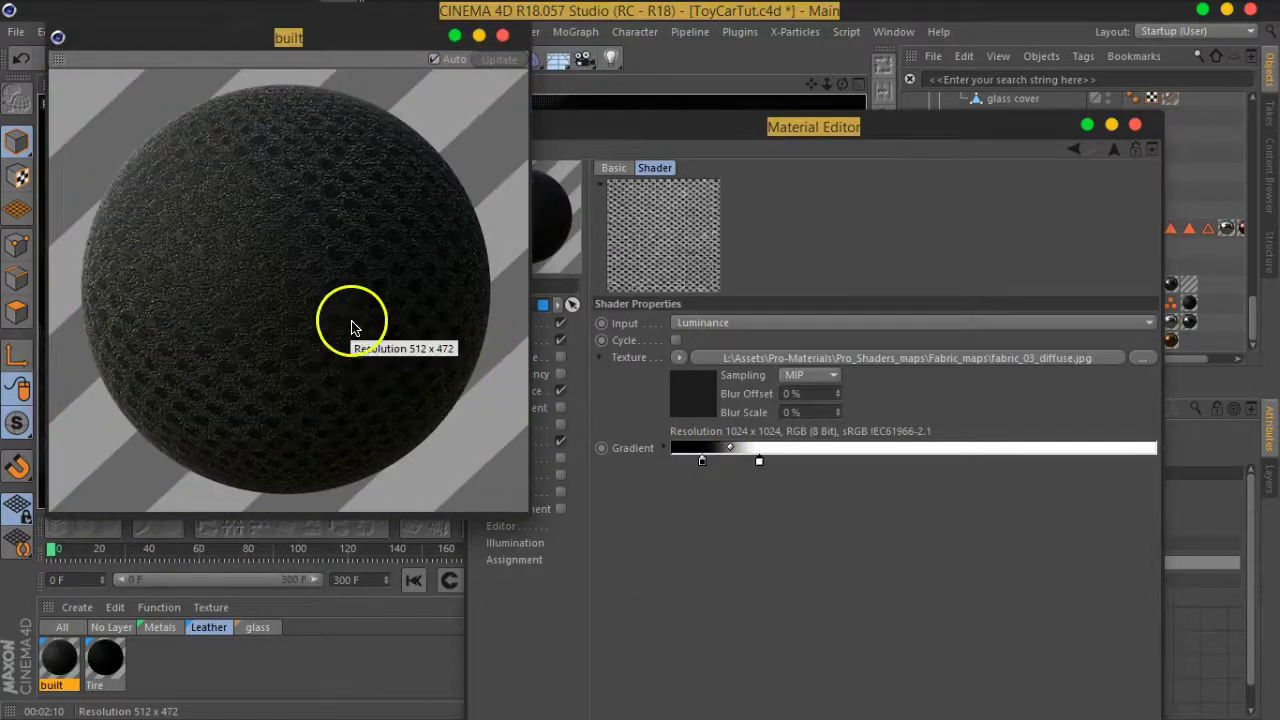
left_click(502, 35)
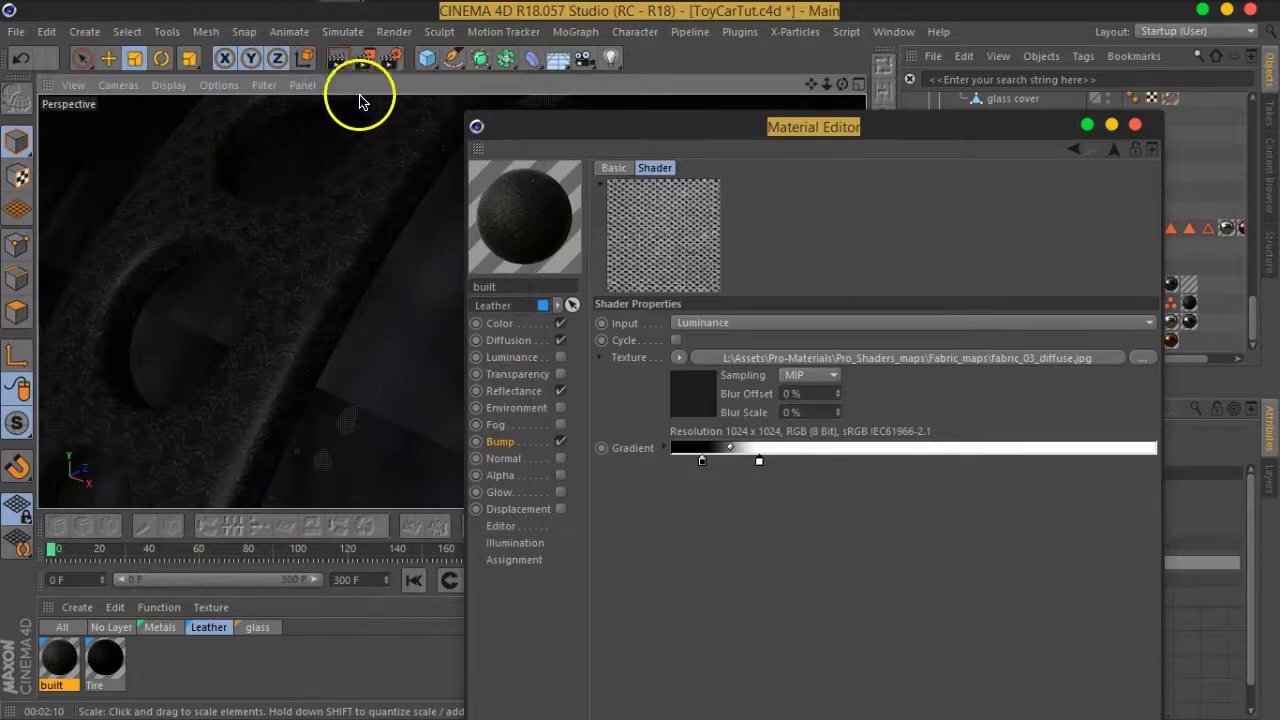
left_click_drag(365, 57, 420, 80)
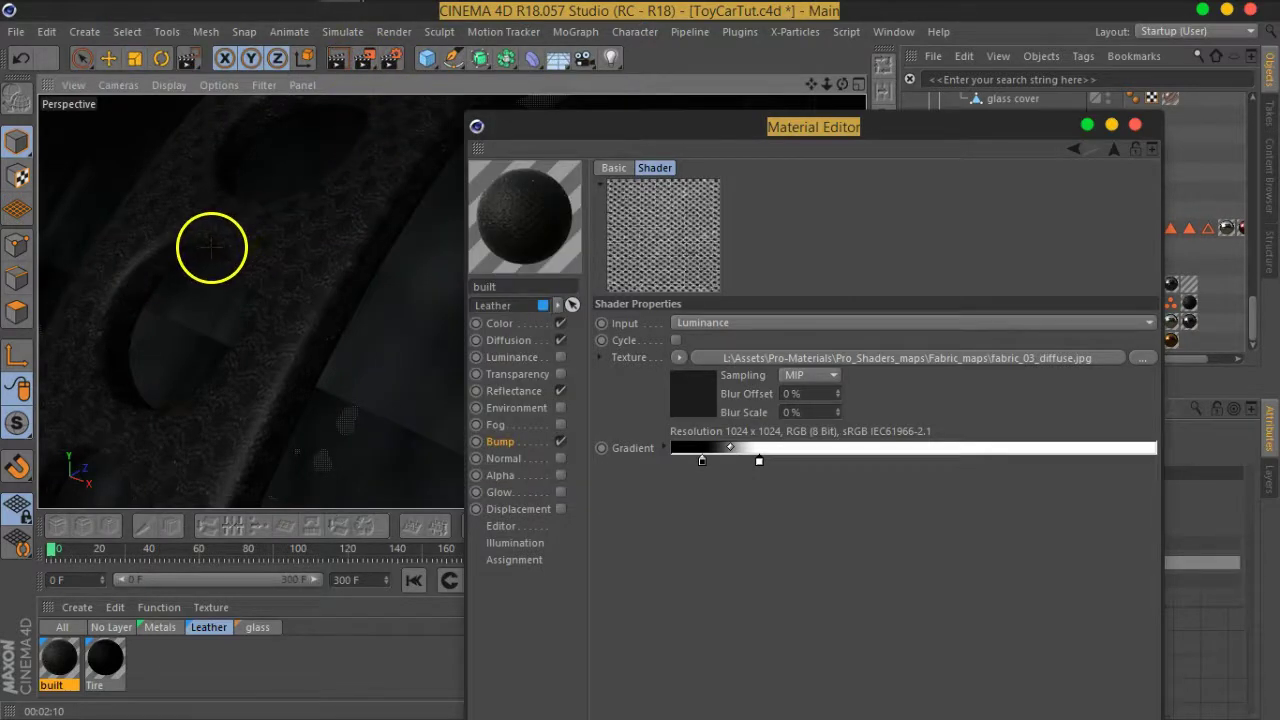
scroll(300, 305, "down", 2)
scroll(304, 321, "down", 2)
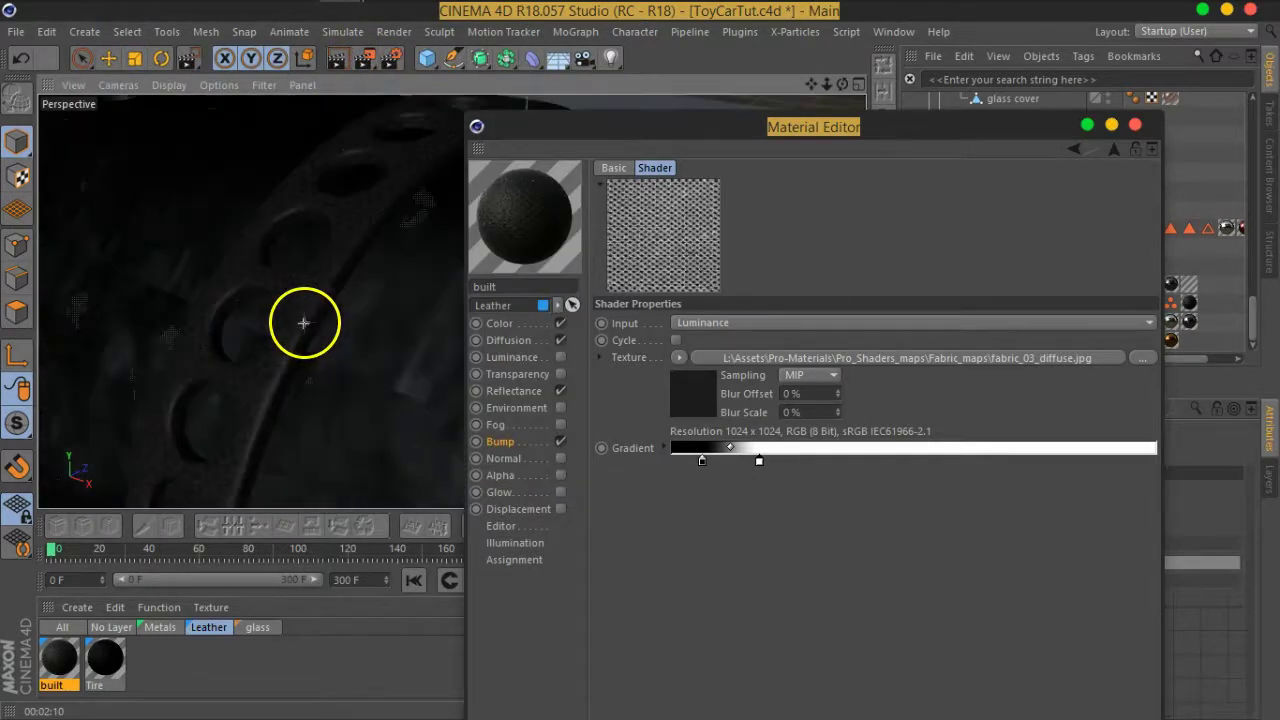
scroll(304, 322, "down", 2)
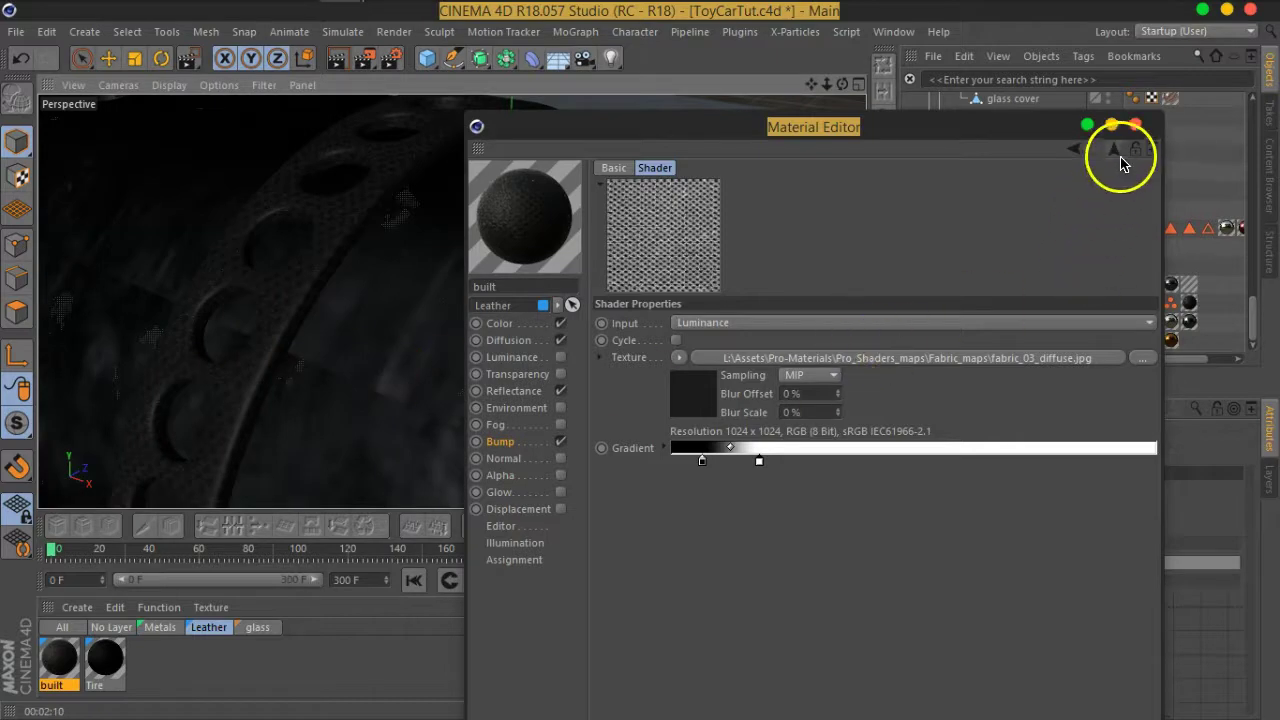
- Wrap the Bump texture in a Layer shader and add a Noise layer above the Colorizer
left_click(500, 441)
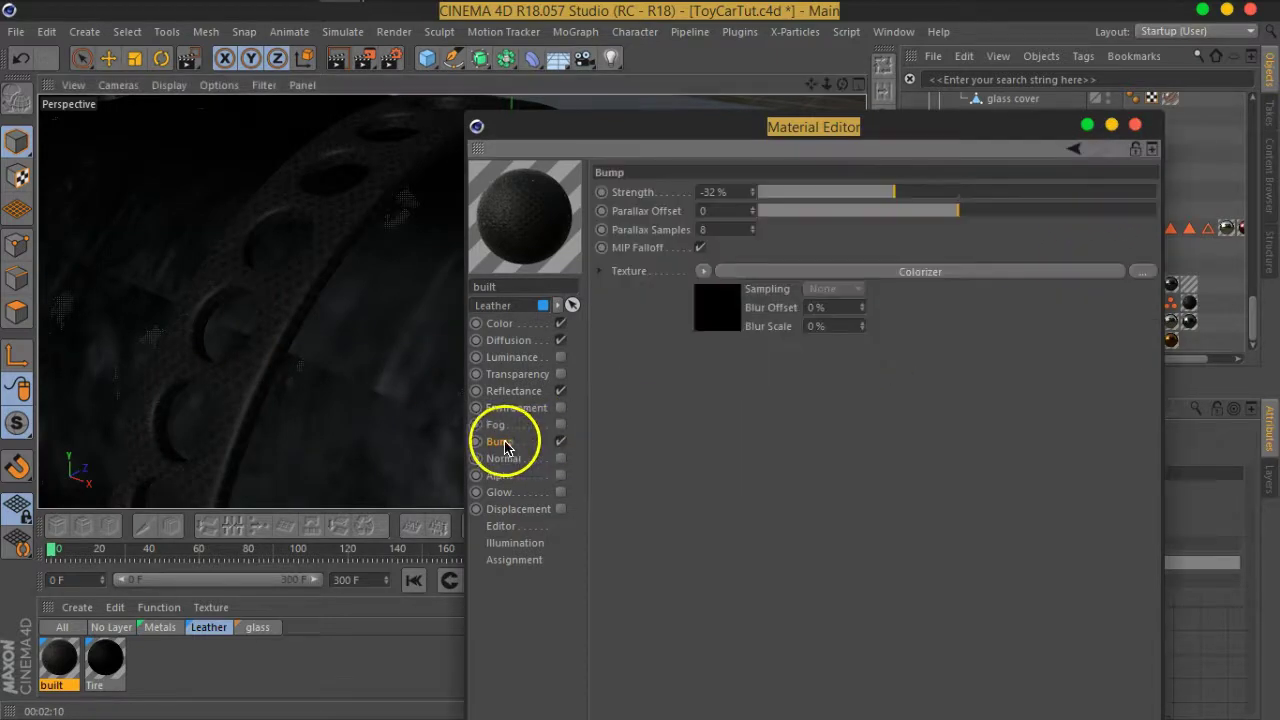
left_click(704, 273)
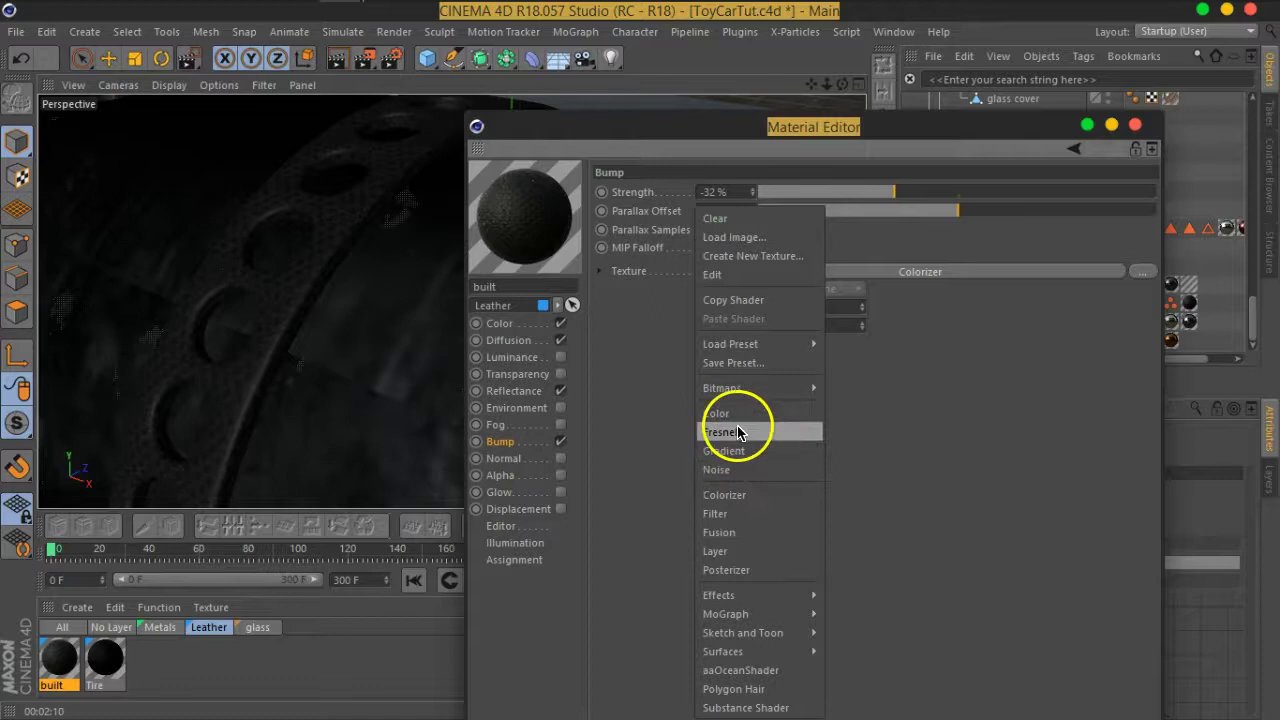
left_click(745, 551)
left_click(714, 338)
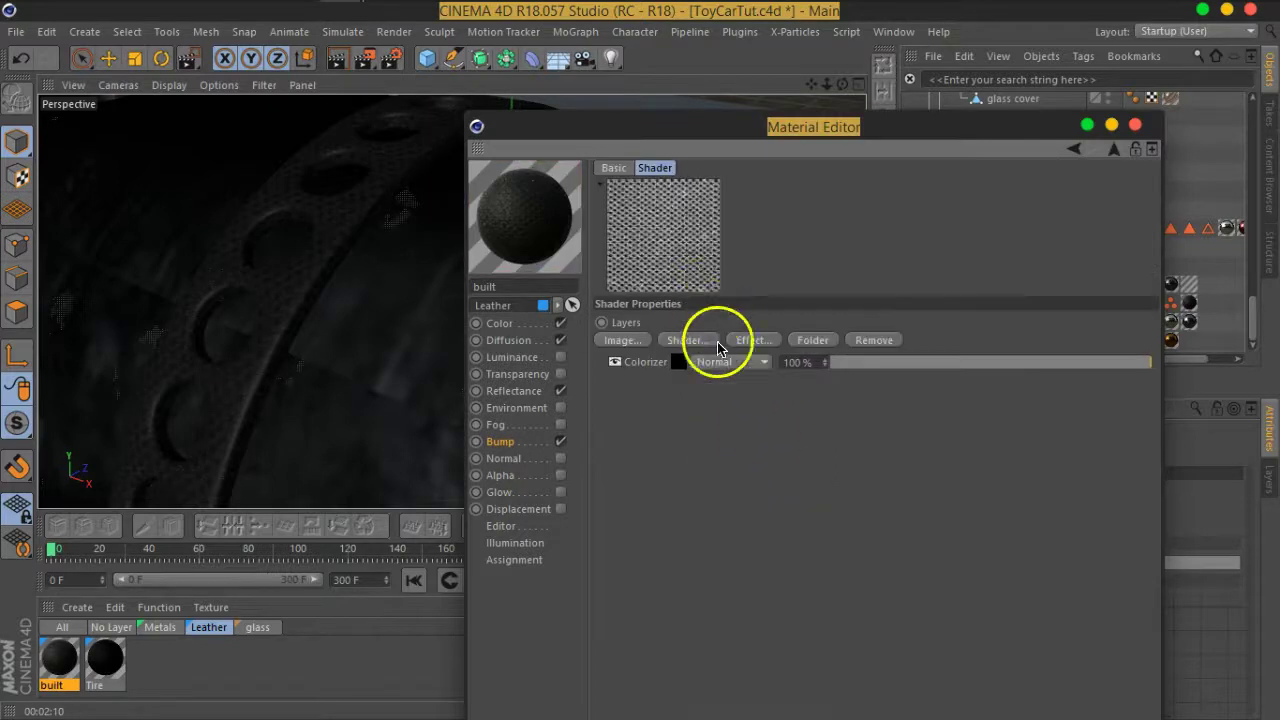
left_click(687, 341)
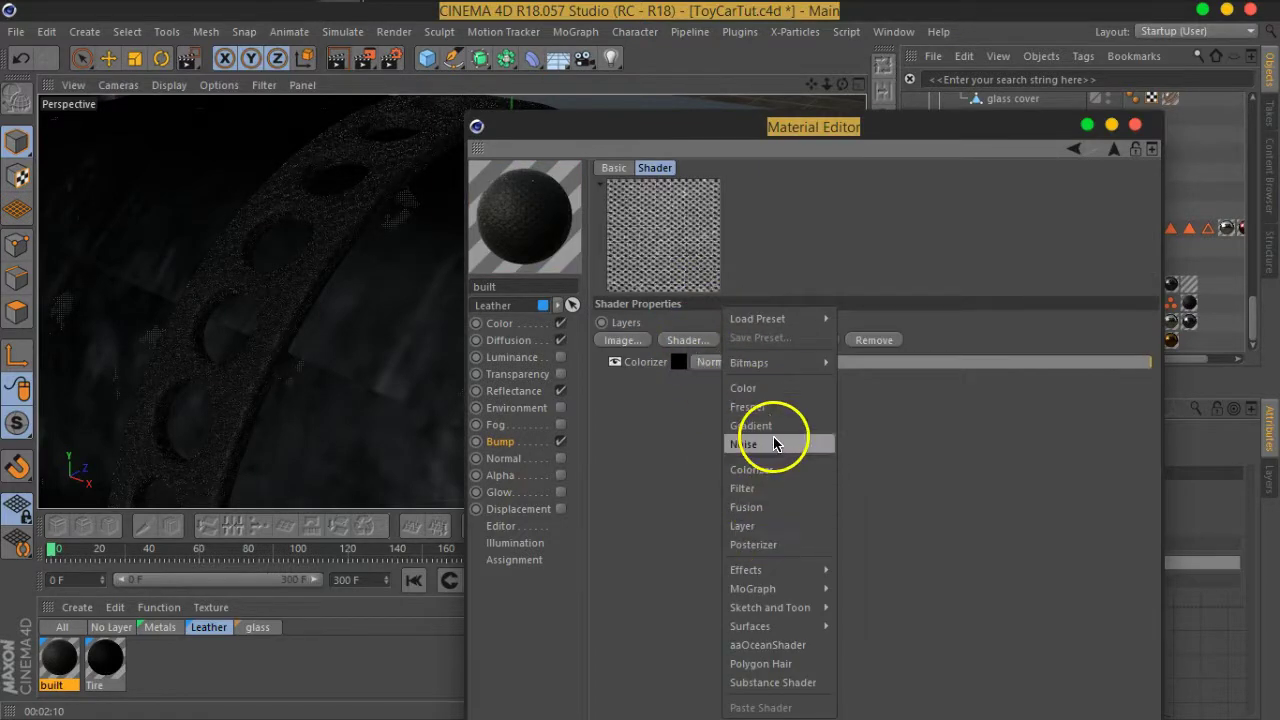
left_click(775, 443)
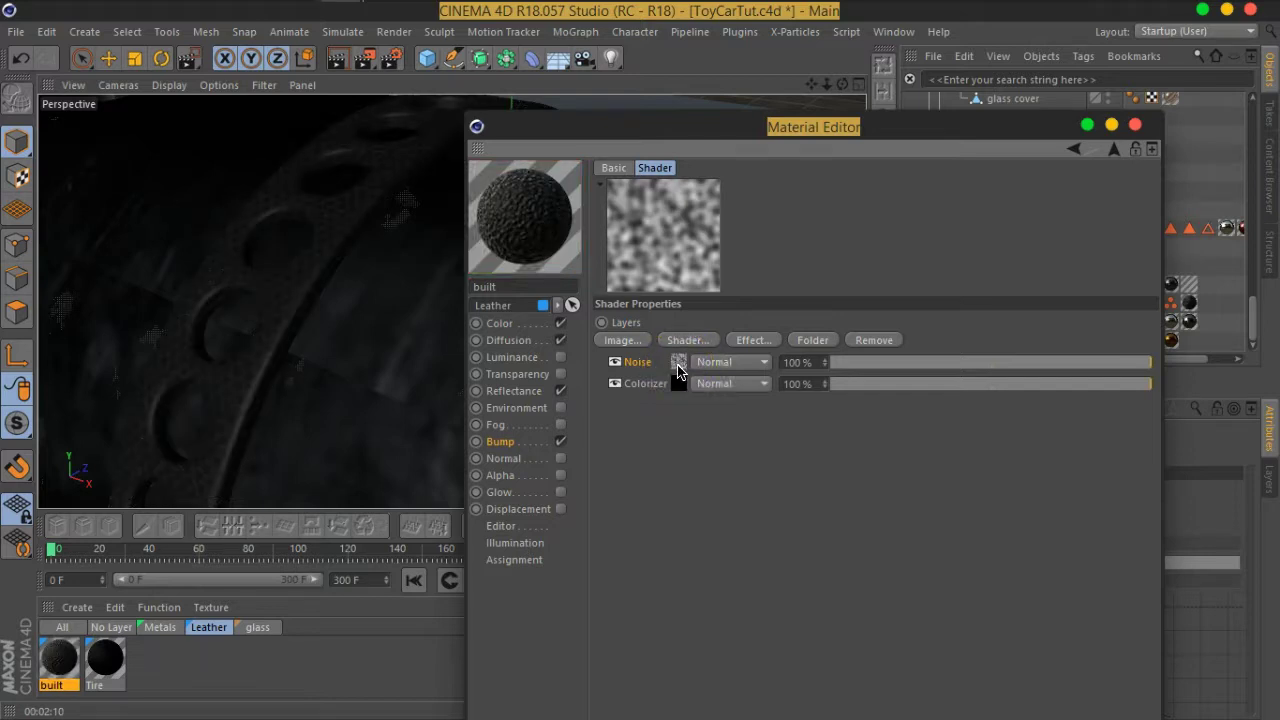
- Set the Noise type to Turbulence and its Global Scale to 200%
left_click(678, 366)
left_click(772, 379)
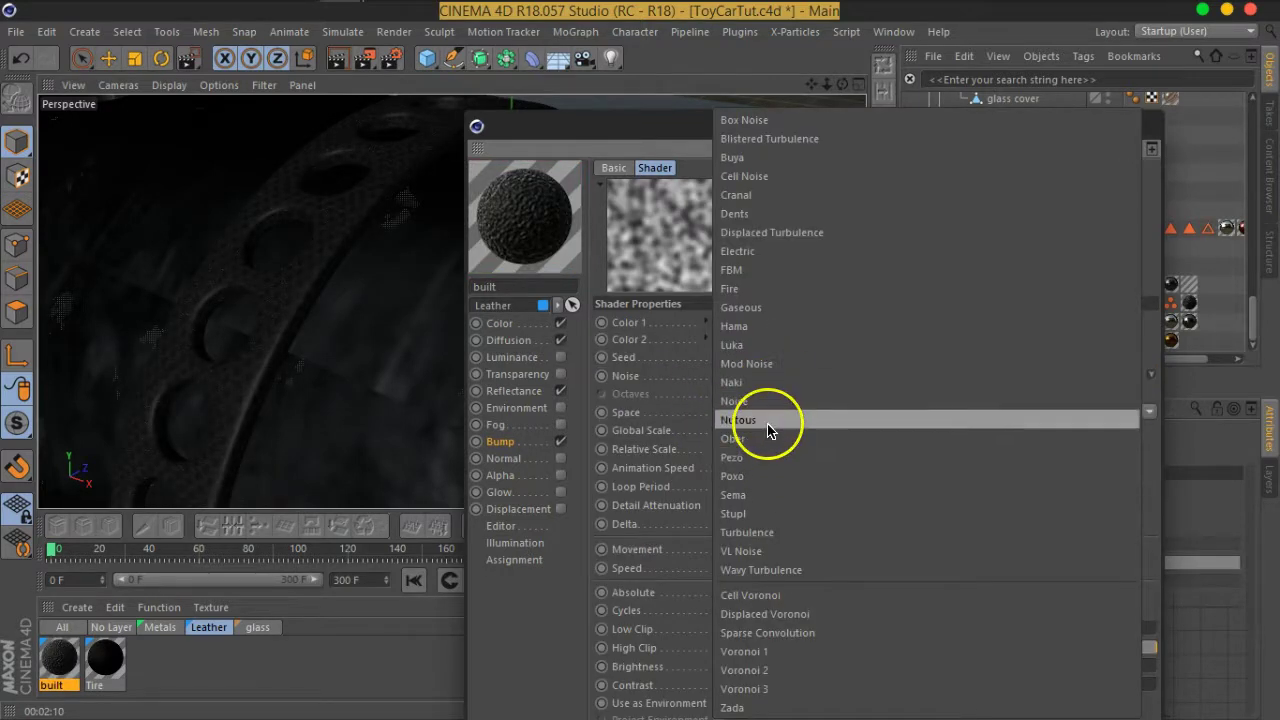
left_click(768, 420)
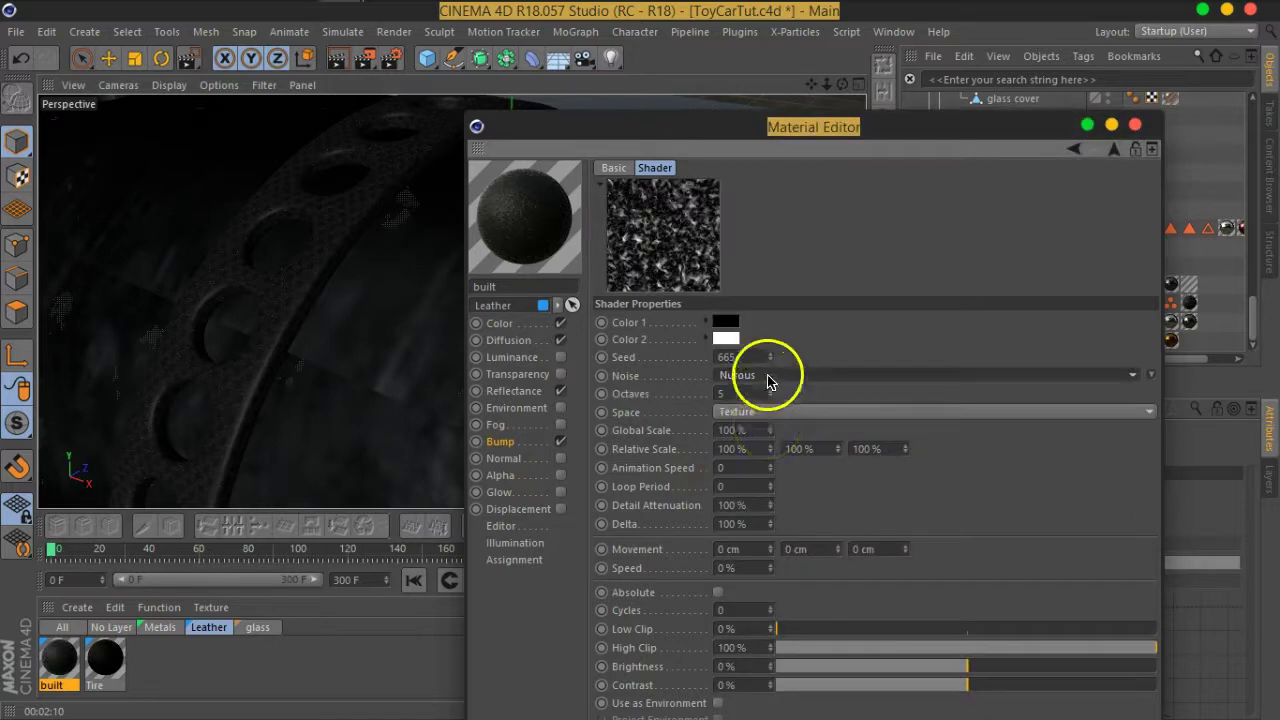
left_click(768, 376)
left_click(777, 531)
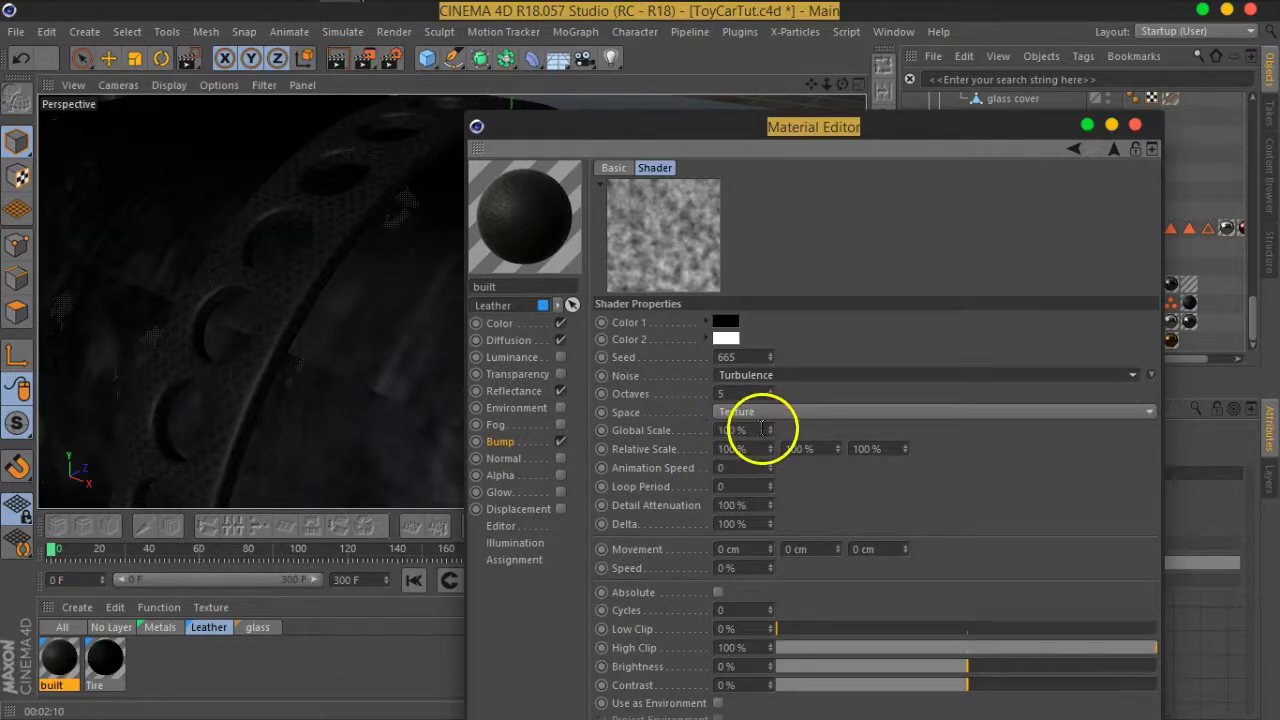
left_click(760, 429)
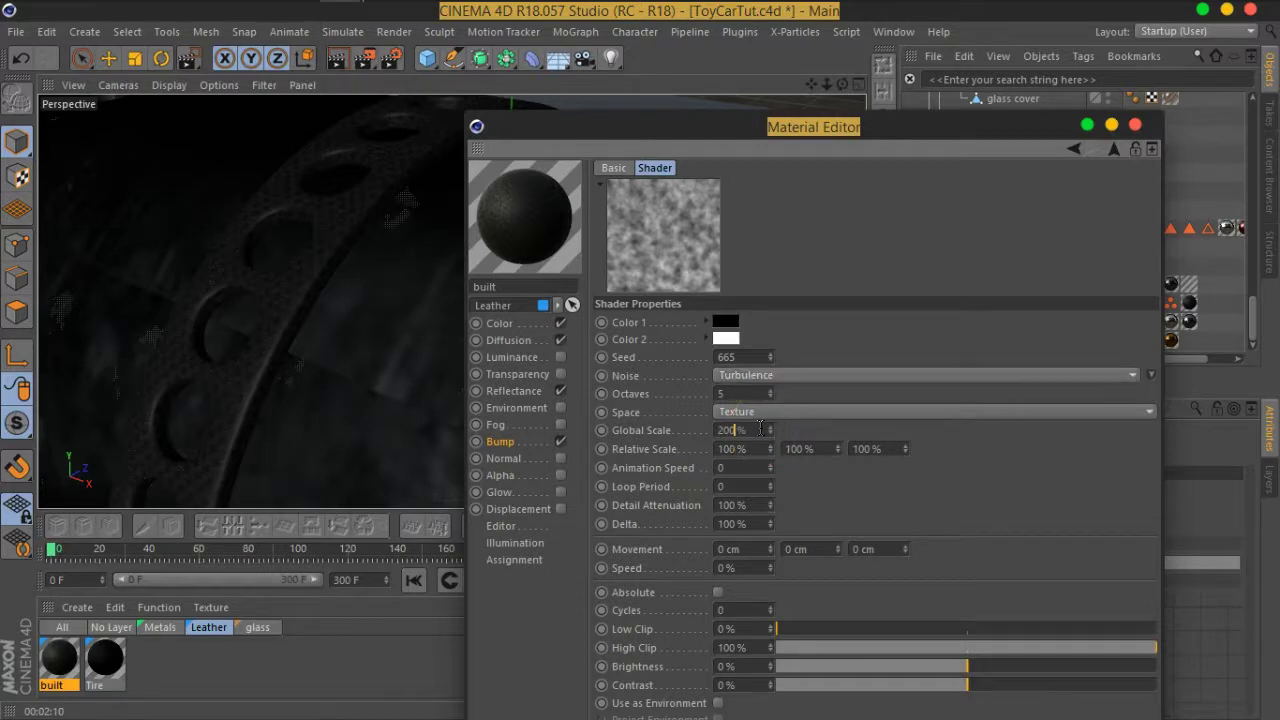
key("Return")
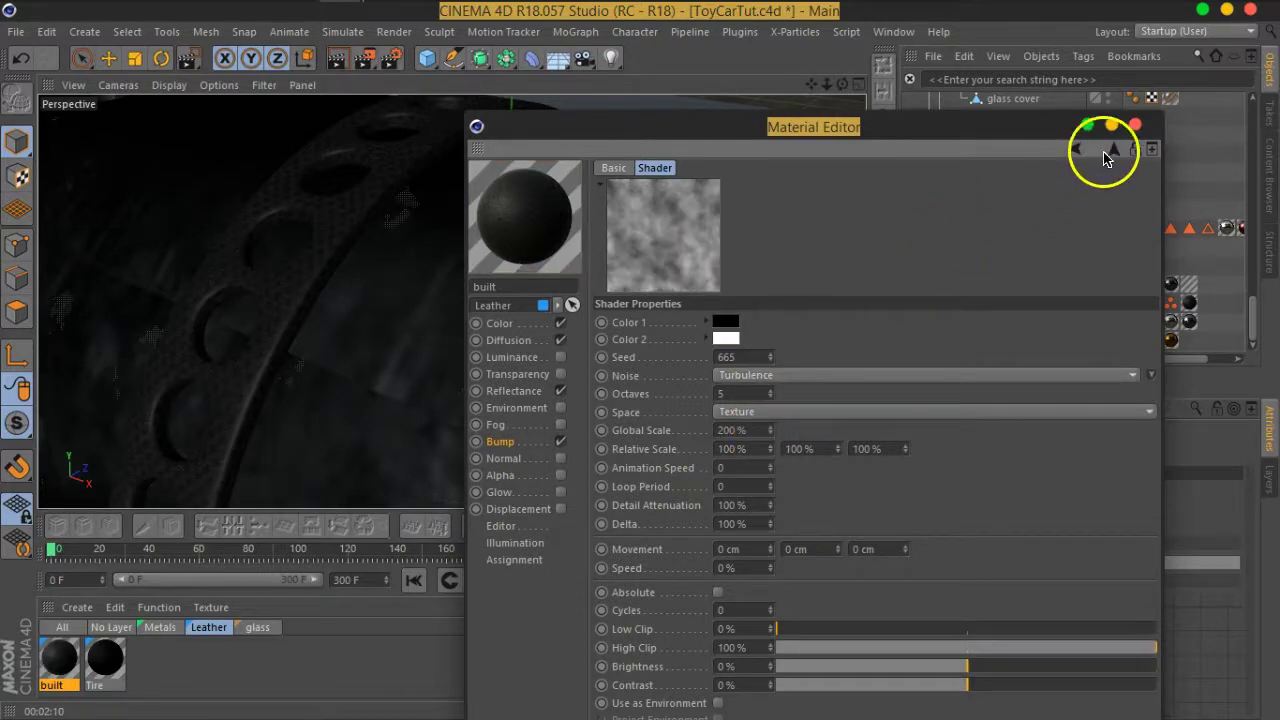
- Close the Material Editor, hide the body, Caps and FrontCap, and run a test viewport render
left_click(1135, 124)
mouse_move(362, 271)
left_mouse_down("alt")
mouse_move(557, 334)
mouse_move(429, 280)
mouse_move(437, 403)
mouse_move(509, 329)
mouse_move(589, 300)
mouse_move(540, 300)
left_mouse_up("alt")
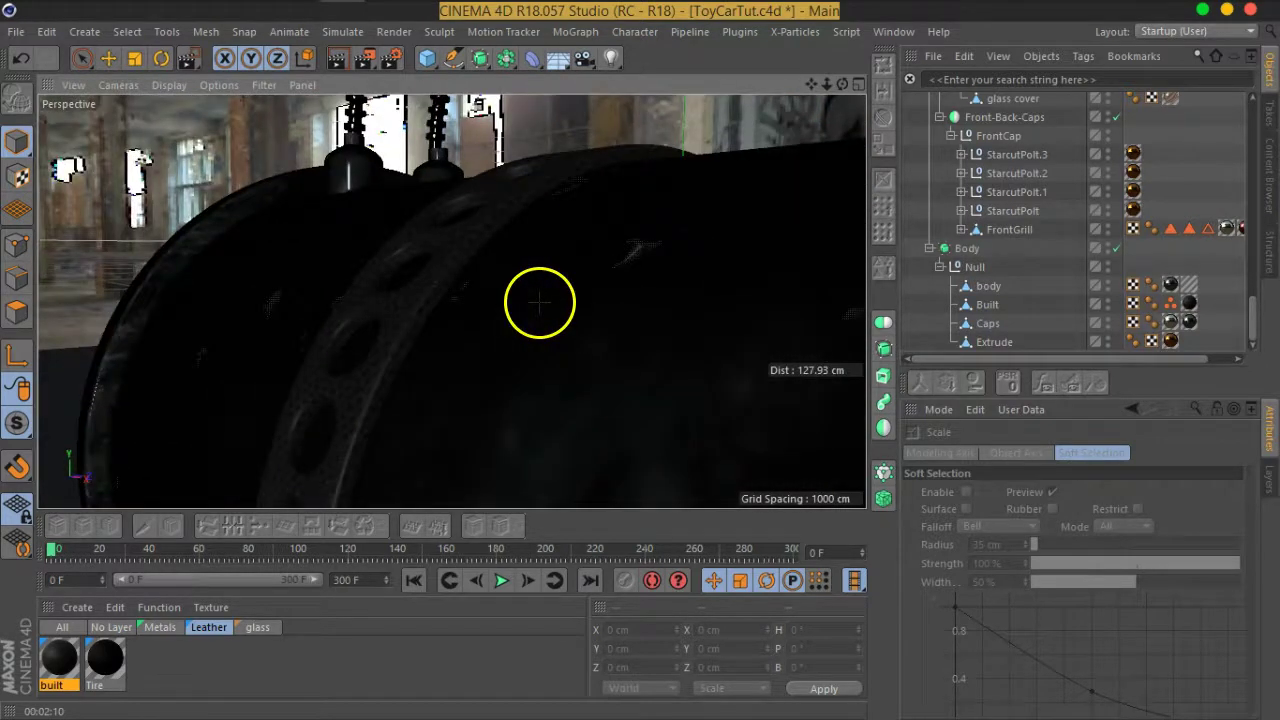
left_click(1108, 286)
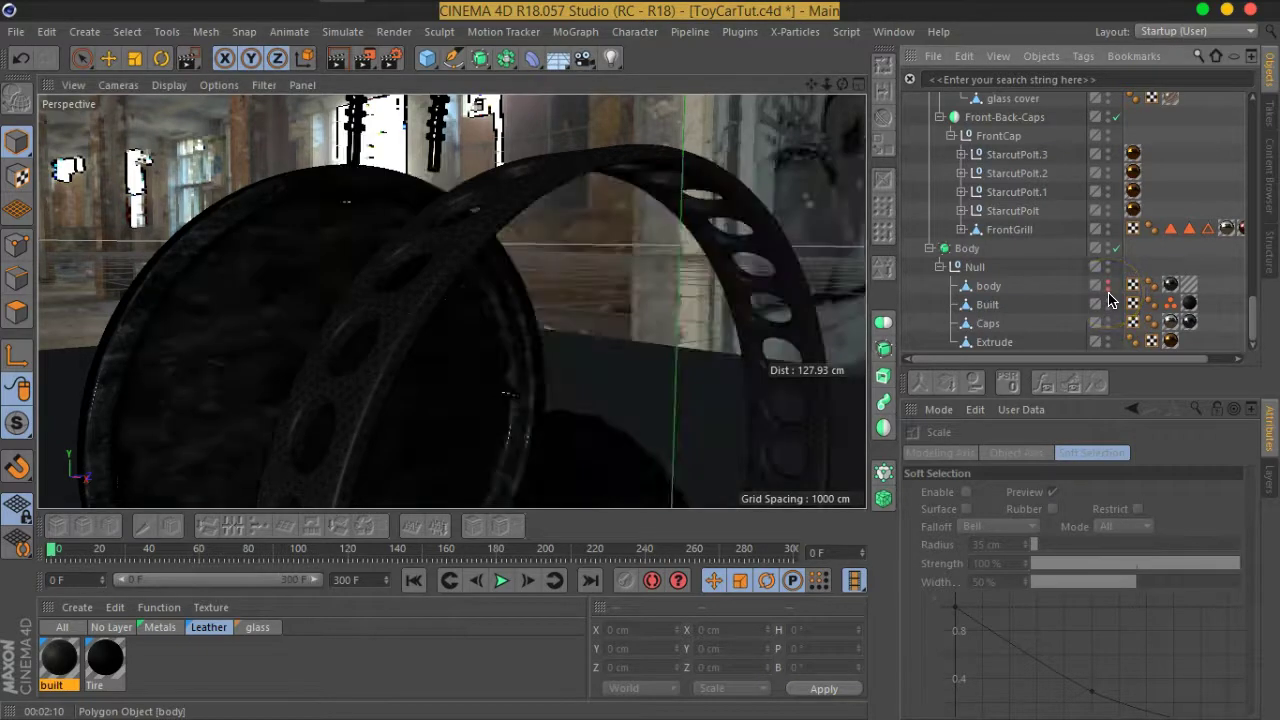
left_click(1108, 324)
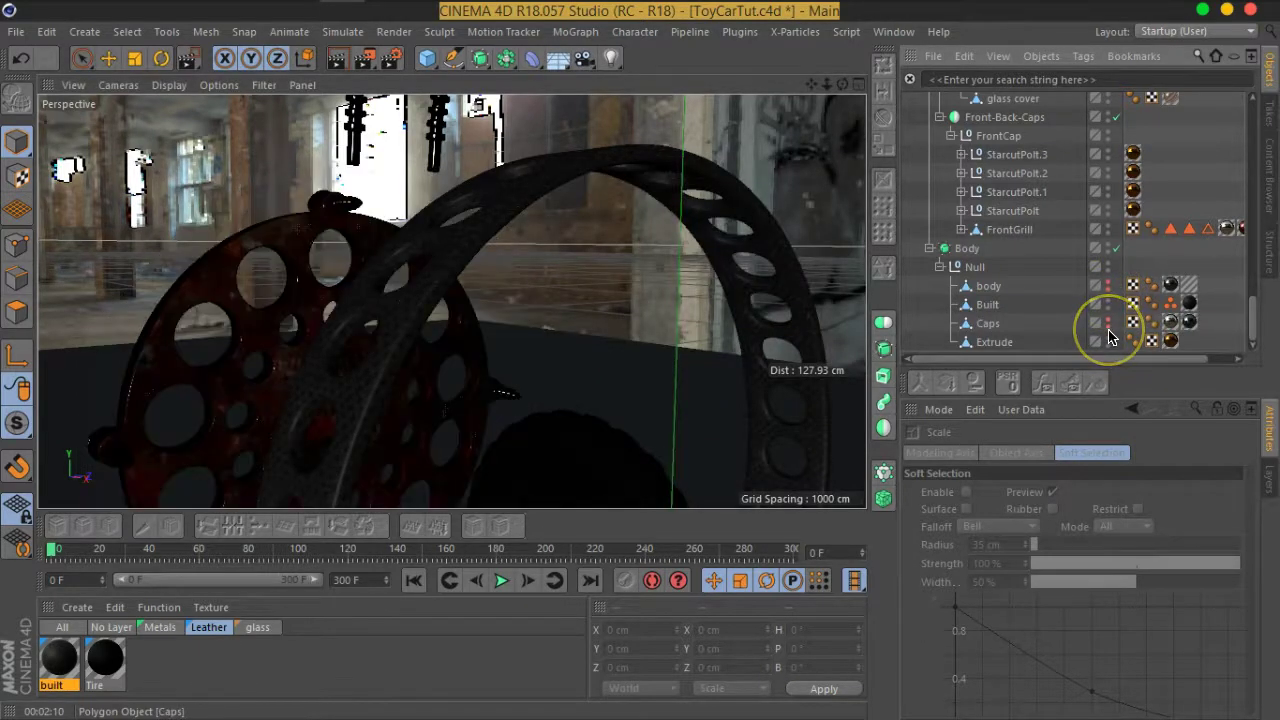
mouse_move(1108, 336)
left_mouse_down()
mouse_move(1108, 322)
mouse_move(1110, 354)
left_mouse_up()
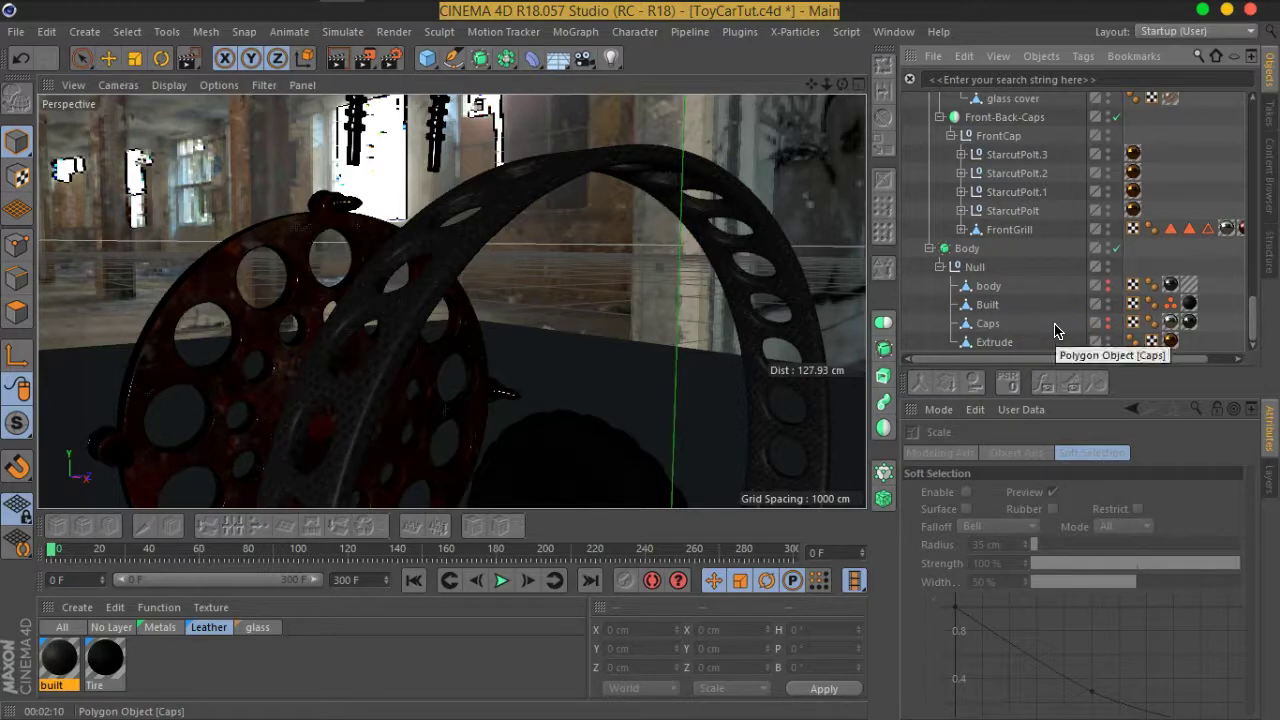
left_click_drag(1108, 166, 1112, 147)
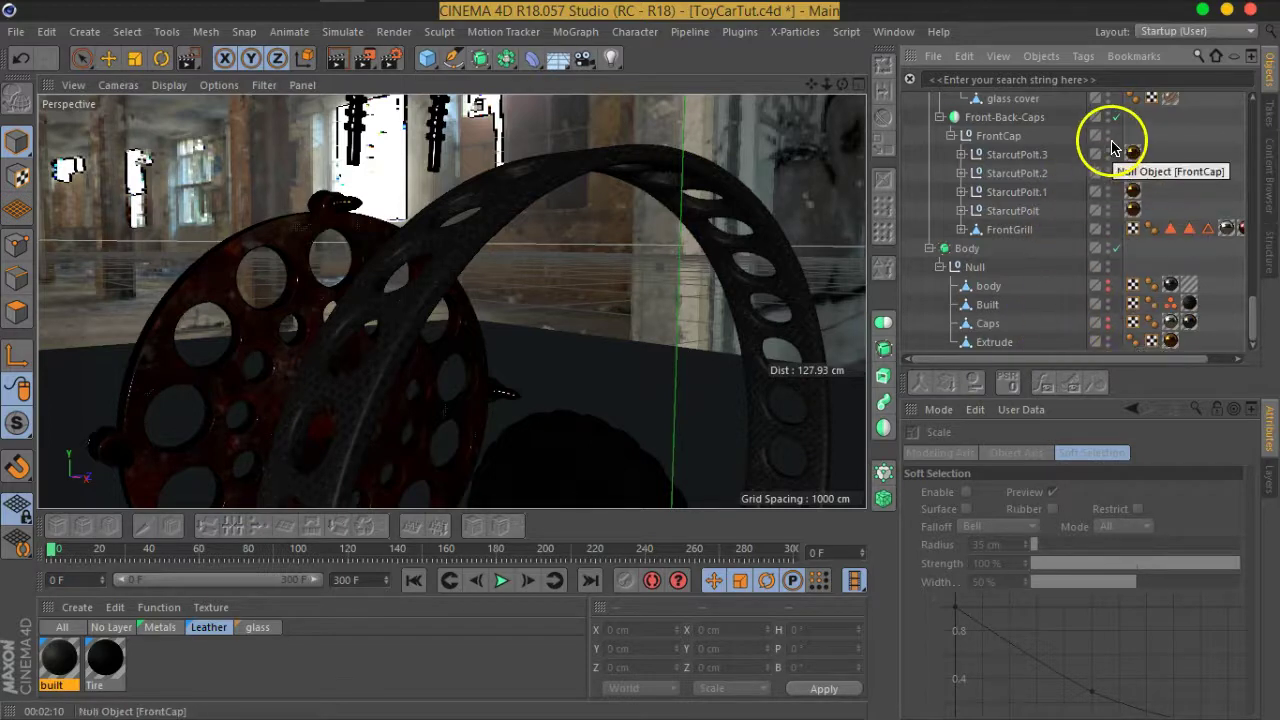
left_click(1110, 146)
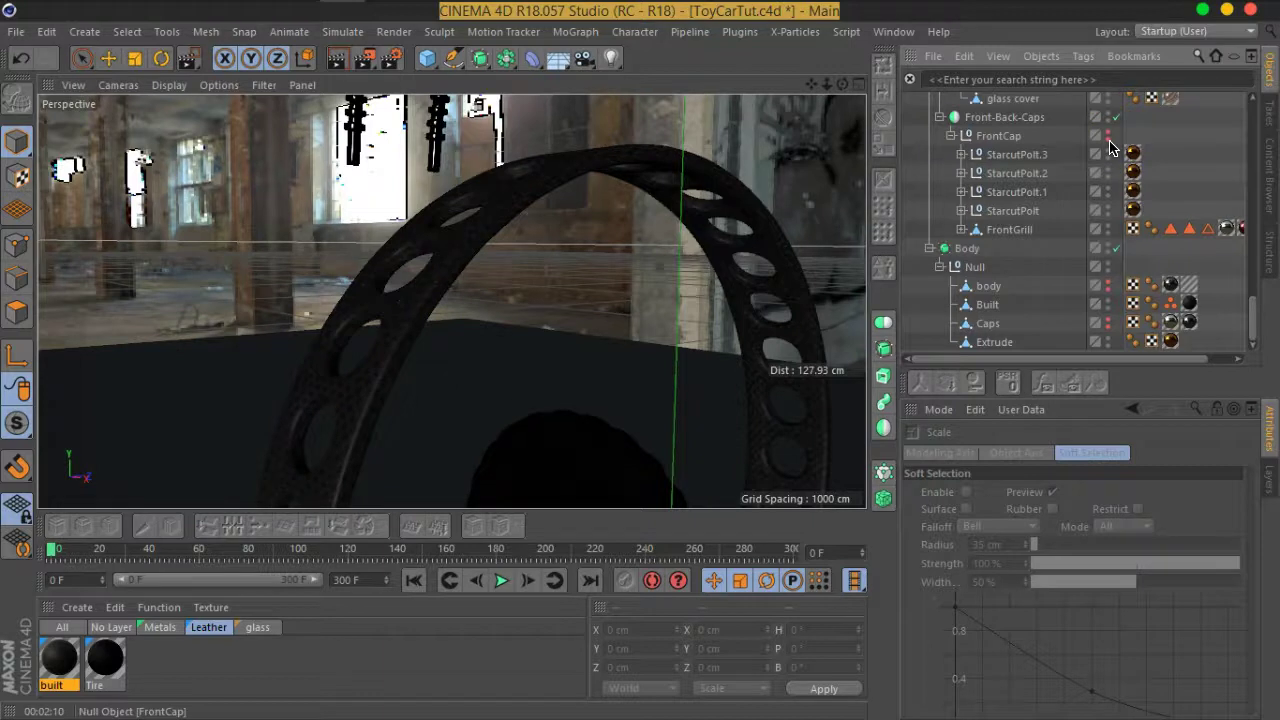
left_click(338, 56)
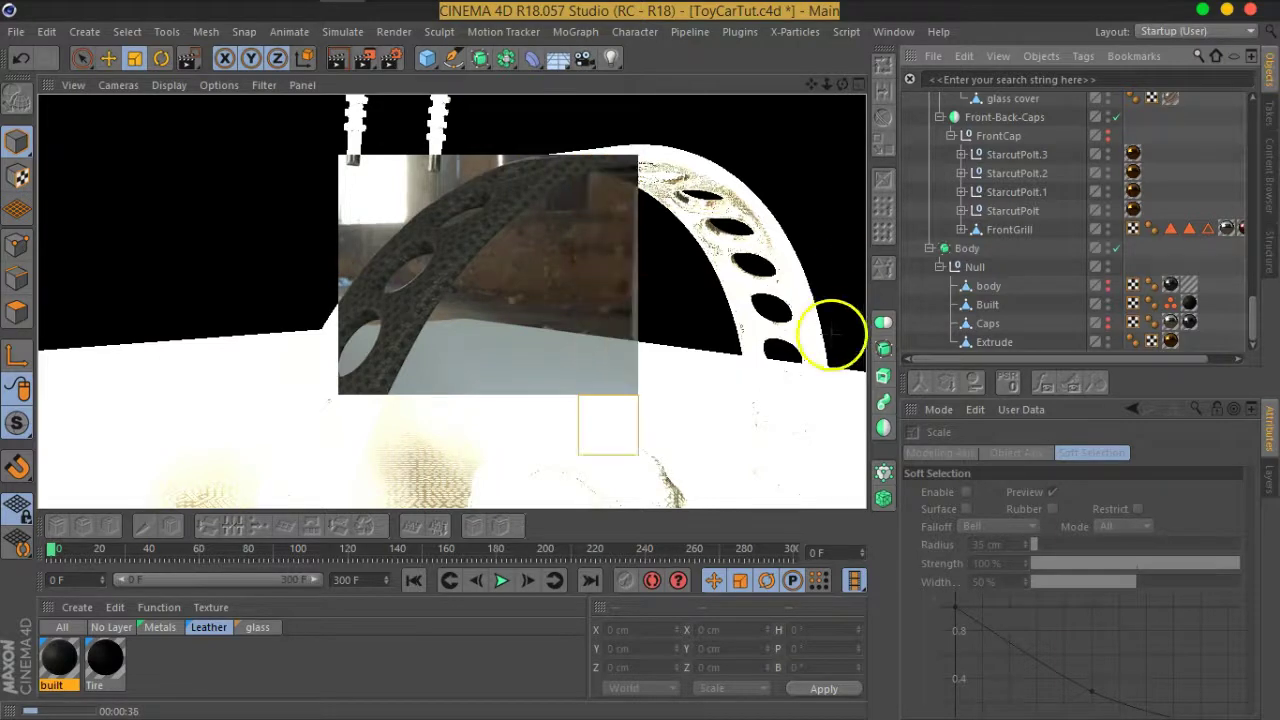
key("Escape")
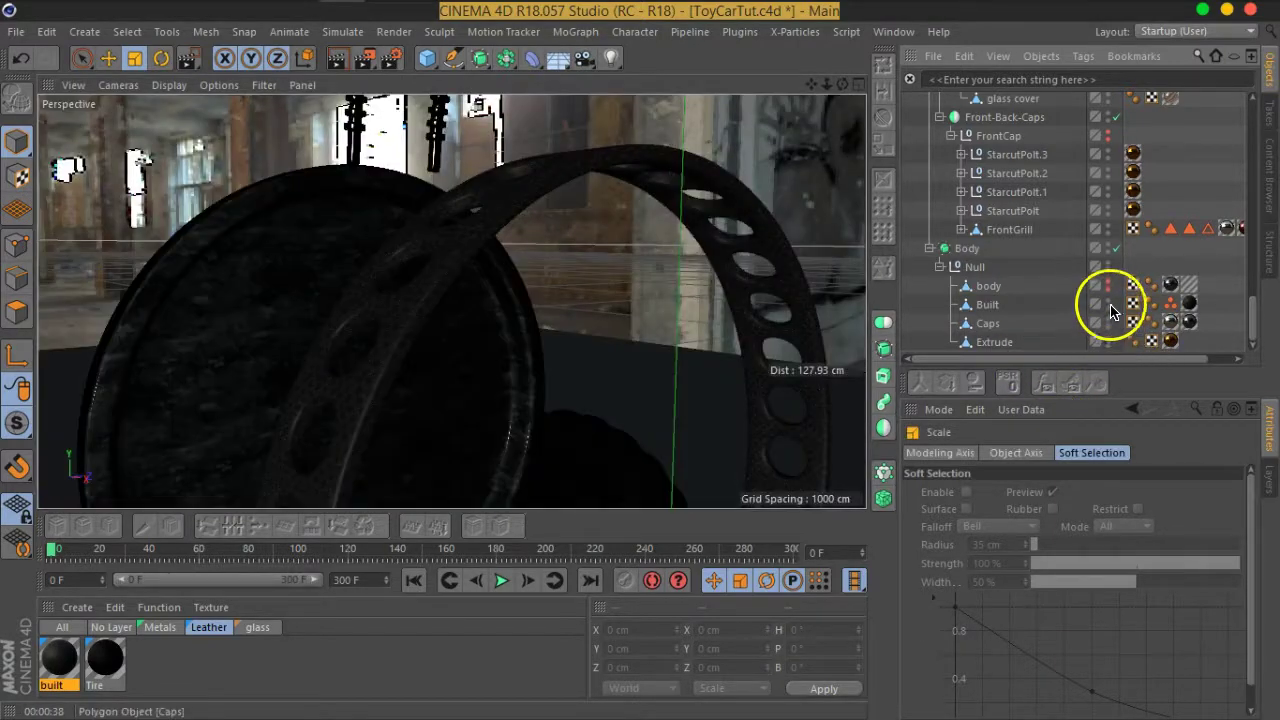
- Unhide the front cap and raise the built material's Diffusion Mix Strength to 83%
left_click(1108, 138)
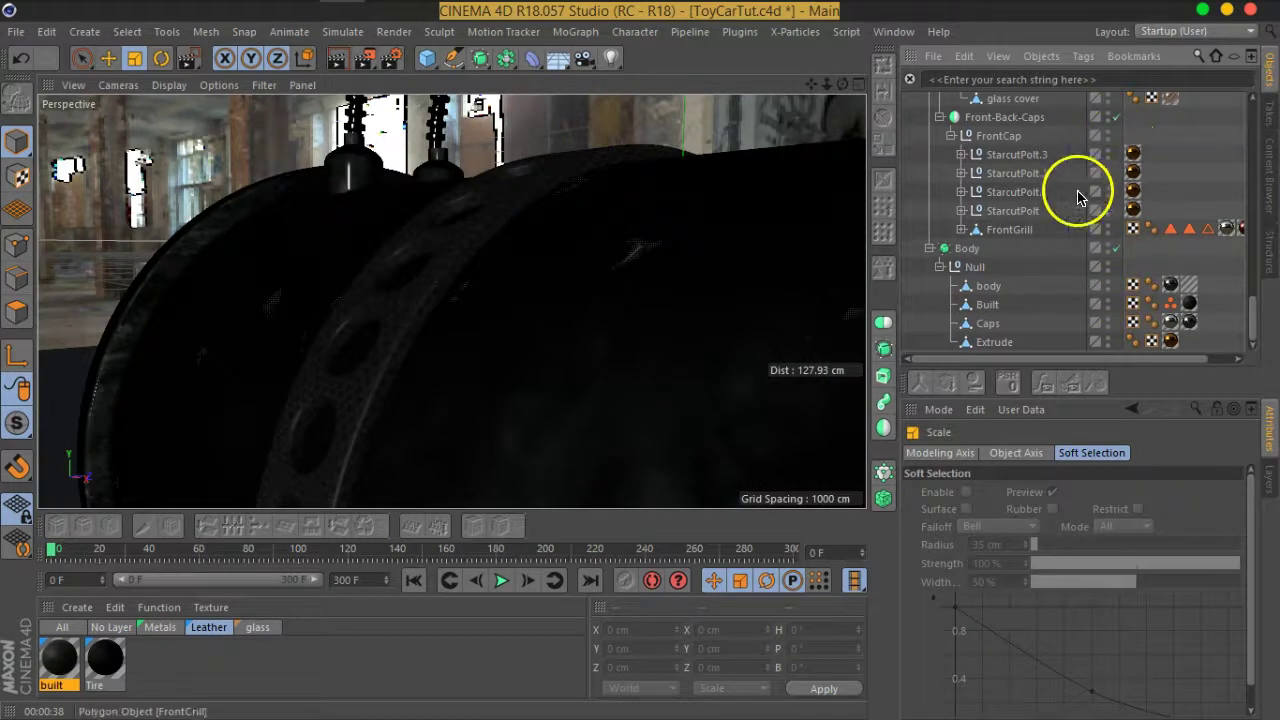
double_click(52, 660)
left_click(330, 276)
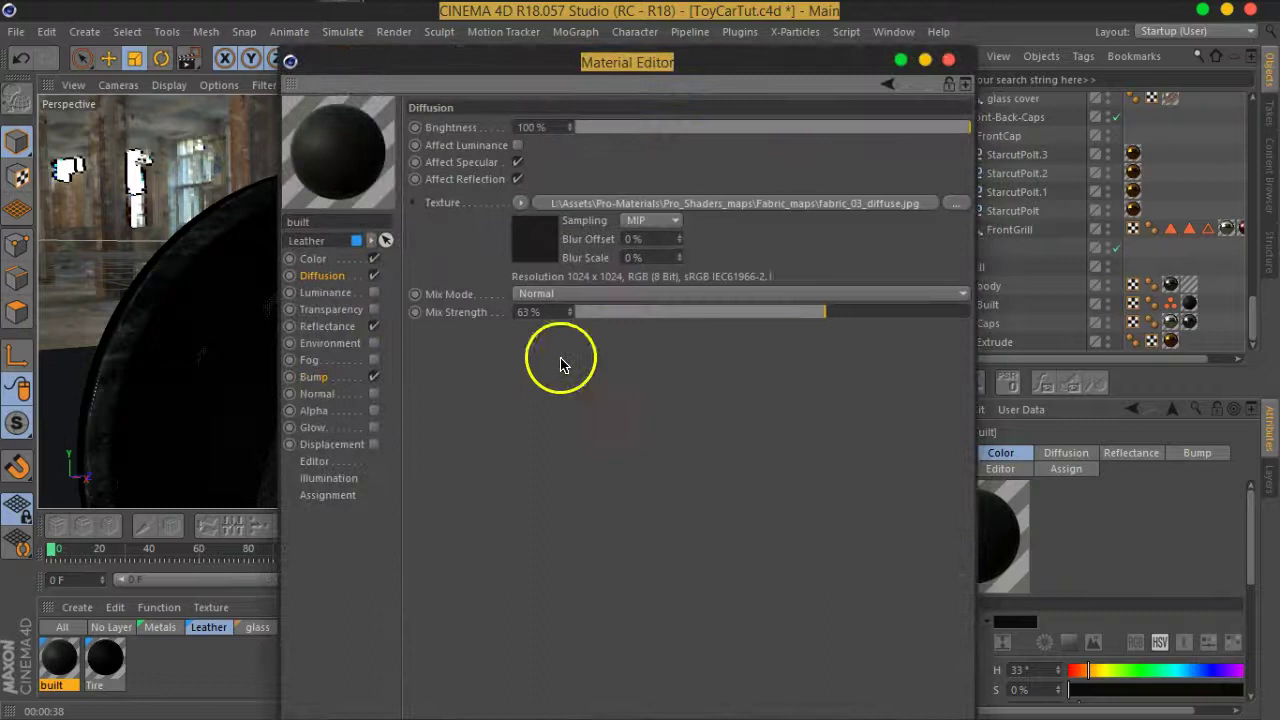
left_click_drag(829, 309, 883, 318)
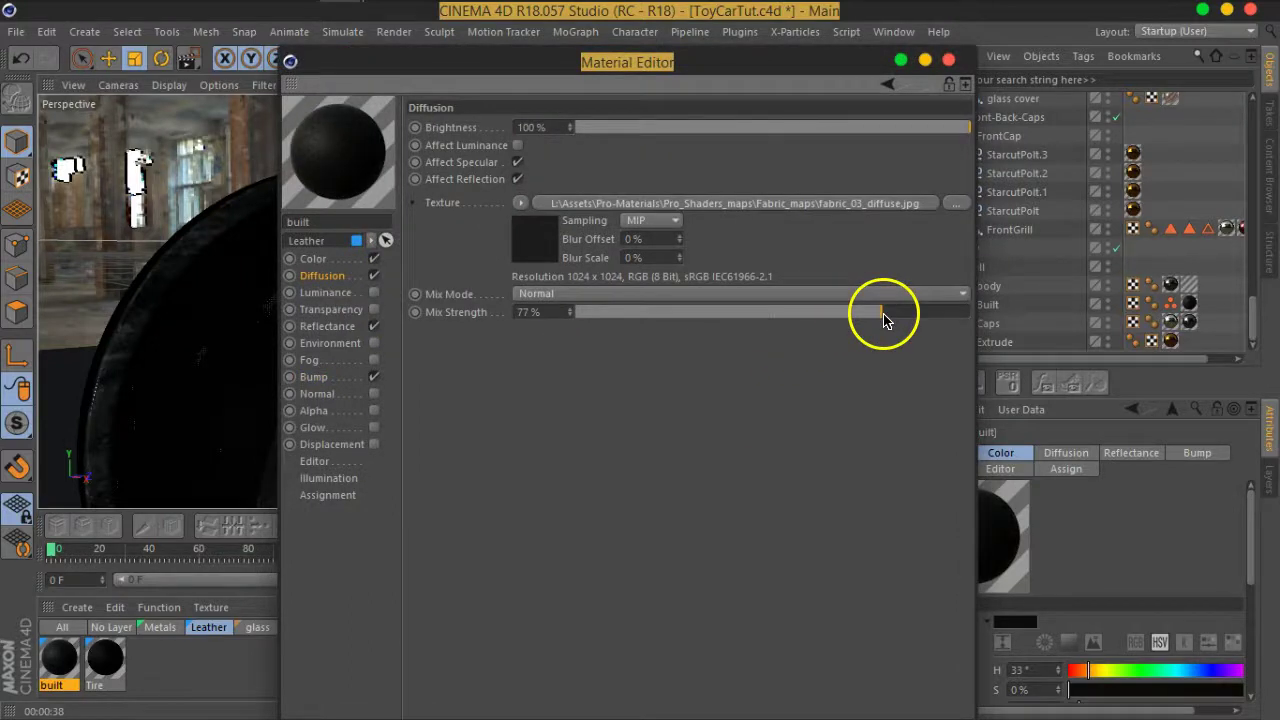
mouse_move(780, 62)
left_mouse_down()
mouse_move(790, 507)
mouse_move(920, 72)
left_mouse_up()
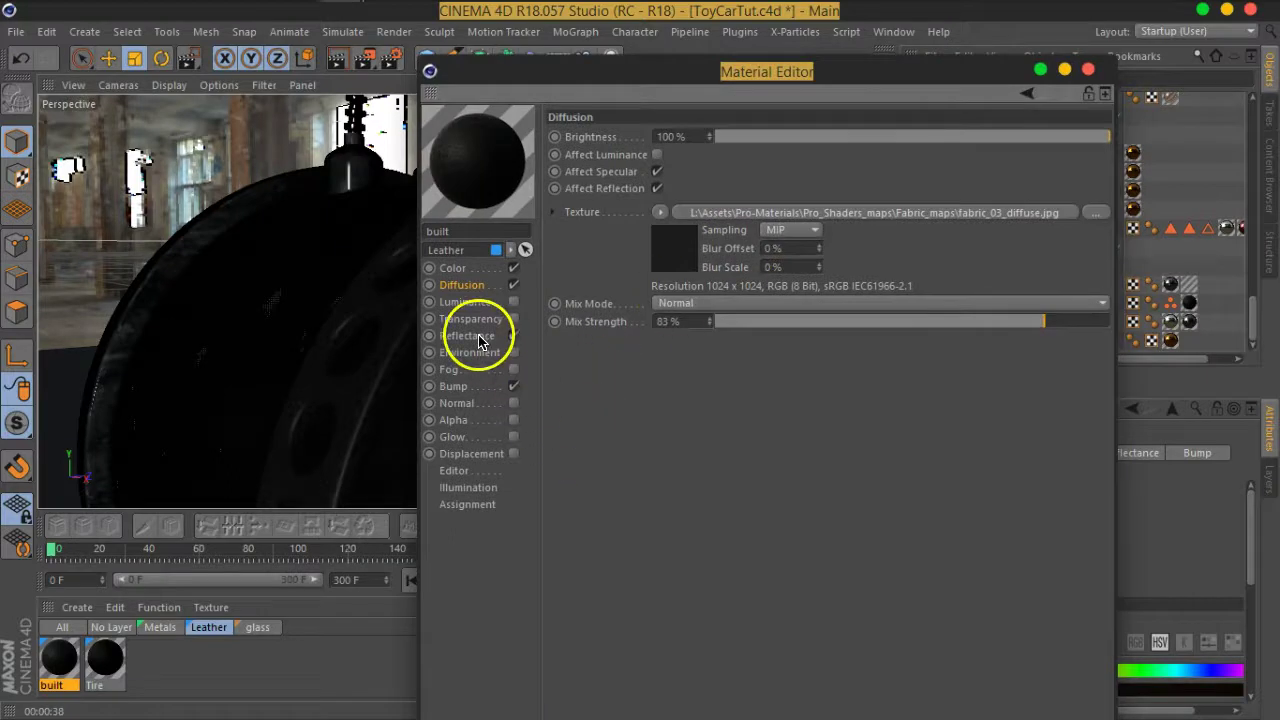
- Lower Reflection Strength to 94% and darken the base colour Value to 2%
left_click(479, 337)
left_click_drag(1108, 459, 1096, 456)
left_click(610, 638)
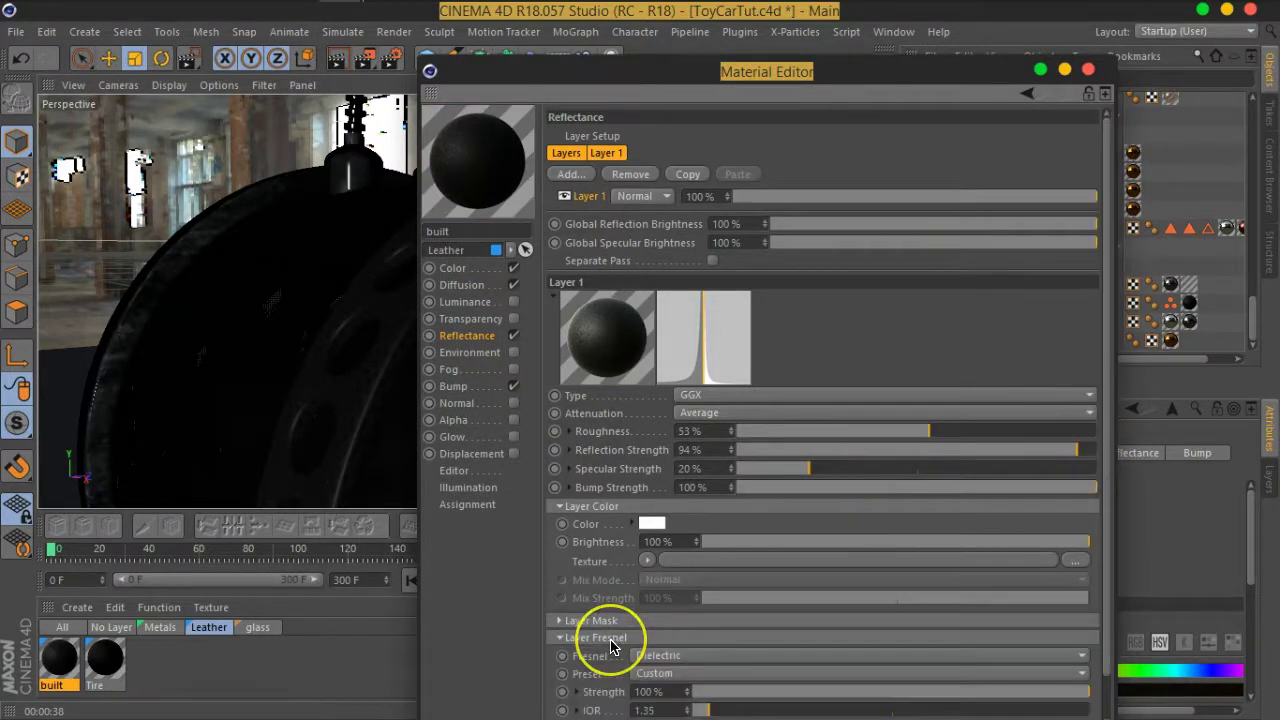
left_click(611, 642)
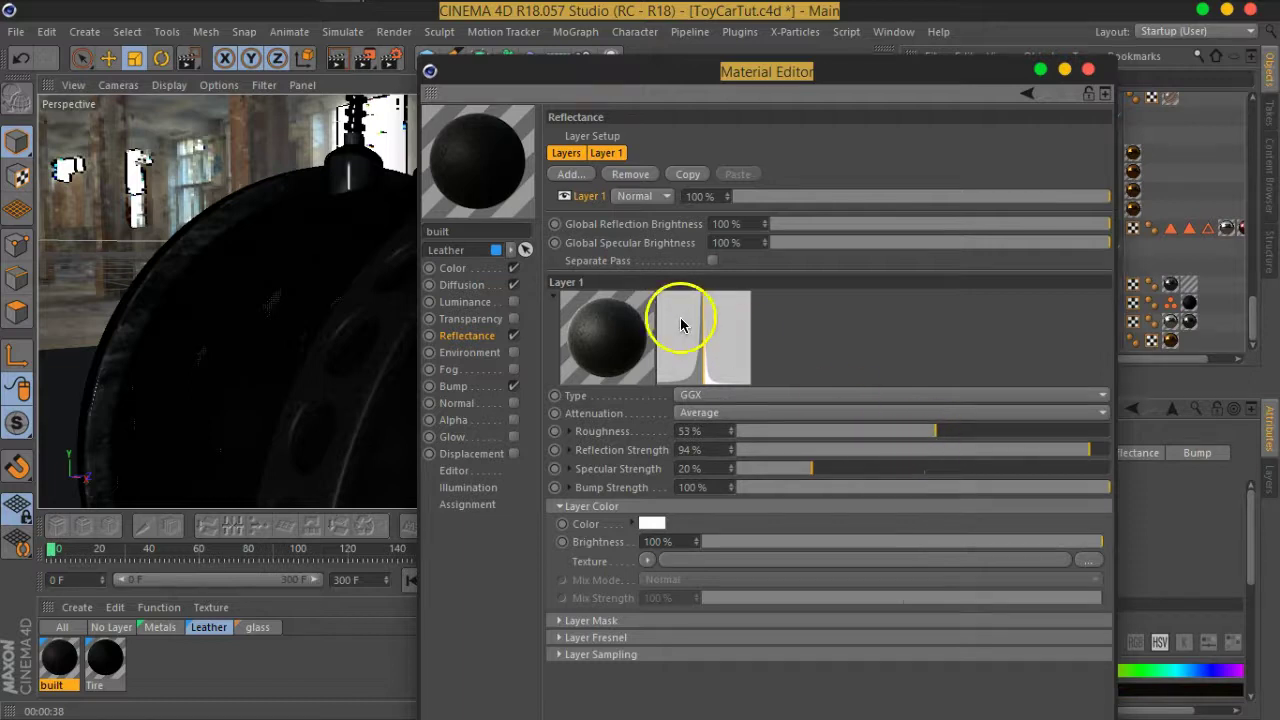
left_click(455, 269)
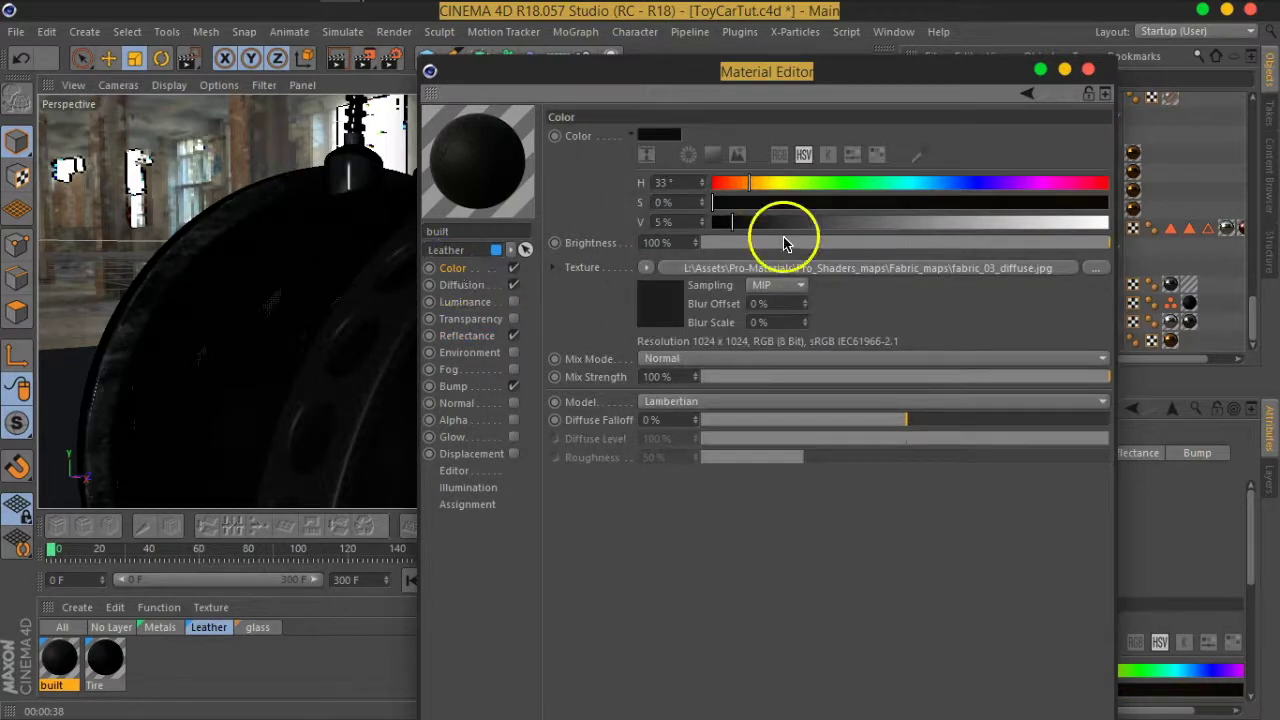
left_click_drag(737, 222, 724, 228)
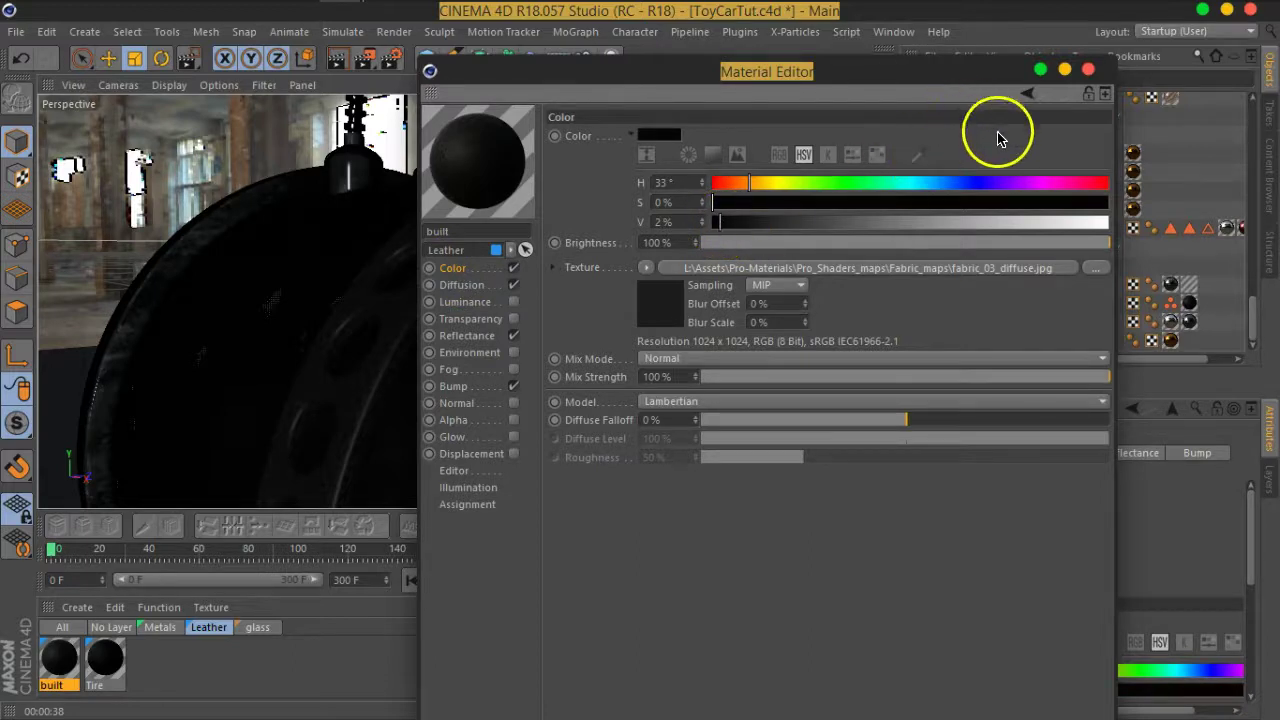
left_click(1089, 70)
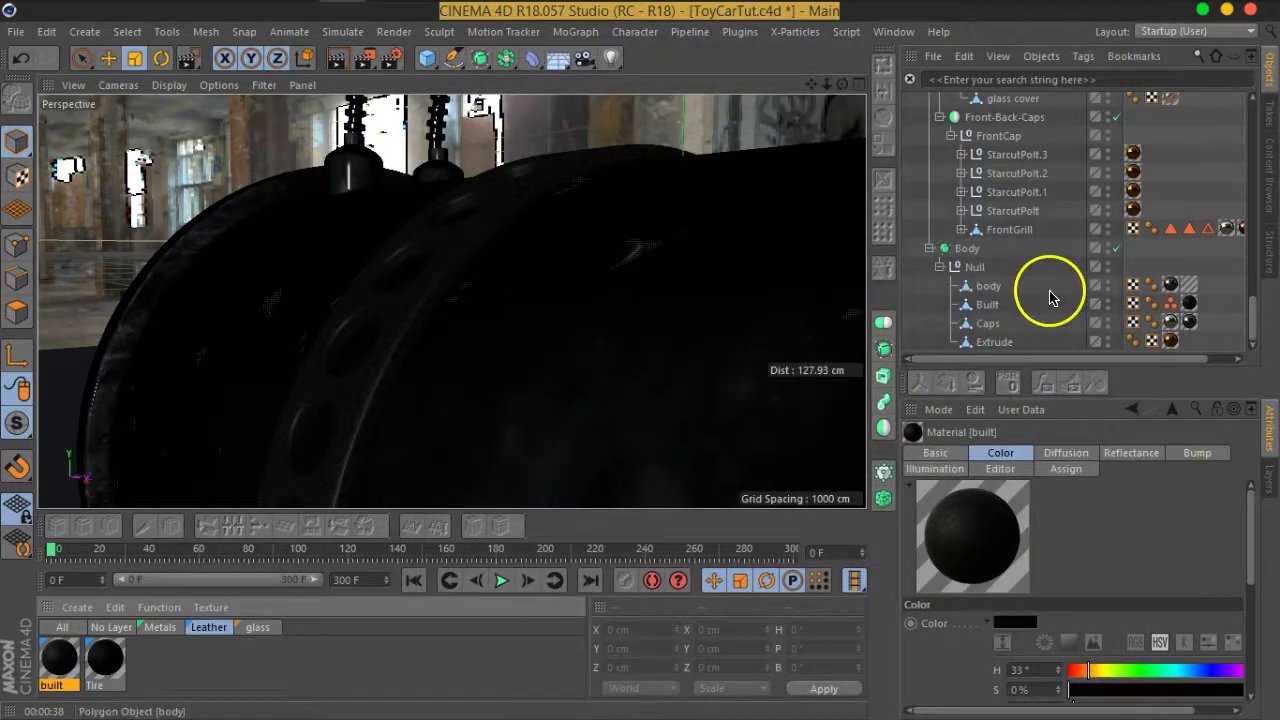
- Select head_built's built texture tag and show its projection in Texture mode
mouse_move(860, 275)
left_mouse_down("alt")
mouse_move(686, 249)
mouse_move(734, 229)
mouse_move(643, 243)
mouse_move(518, 337)
mouse_move(537, 214)
mouse_move(374, 337)
mouse_move(431, 363)
left_mouse_up("alt")
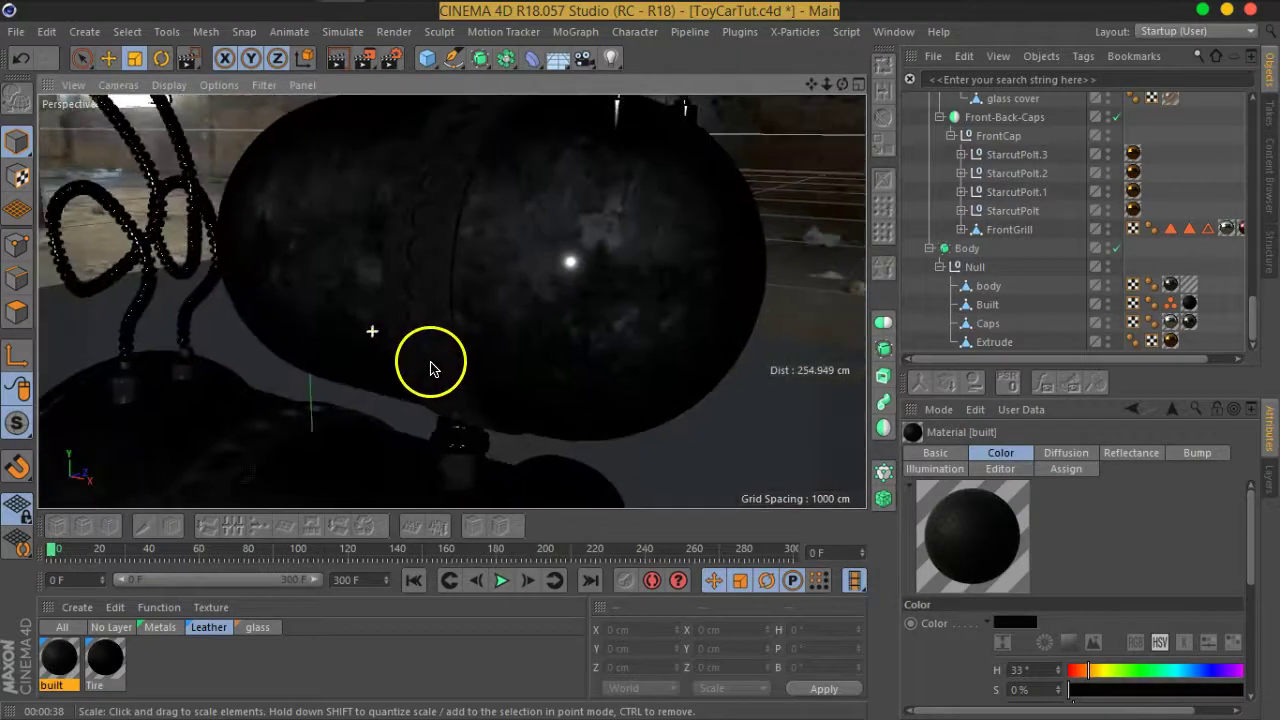
left_click(438, 295)
scroll(1063, 251, "down", 3)
scroll(1063, 251, "down", 3)
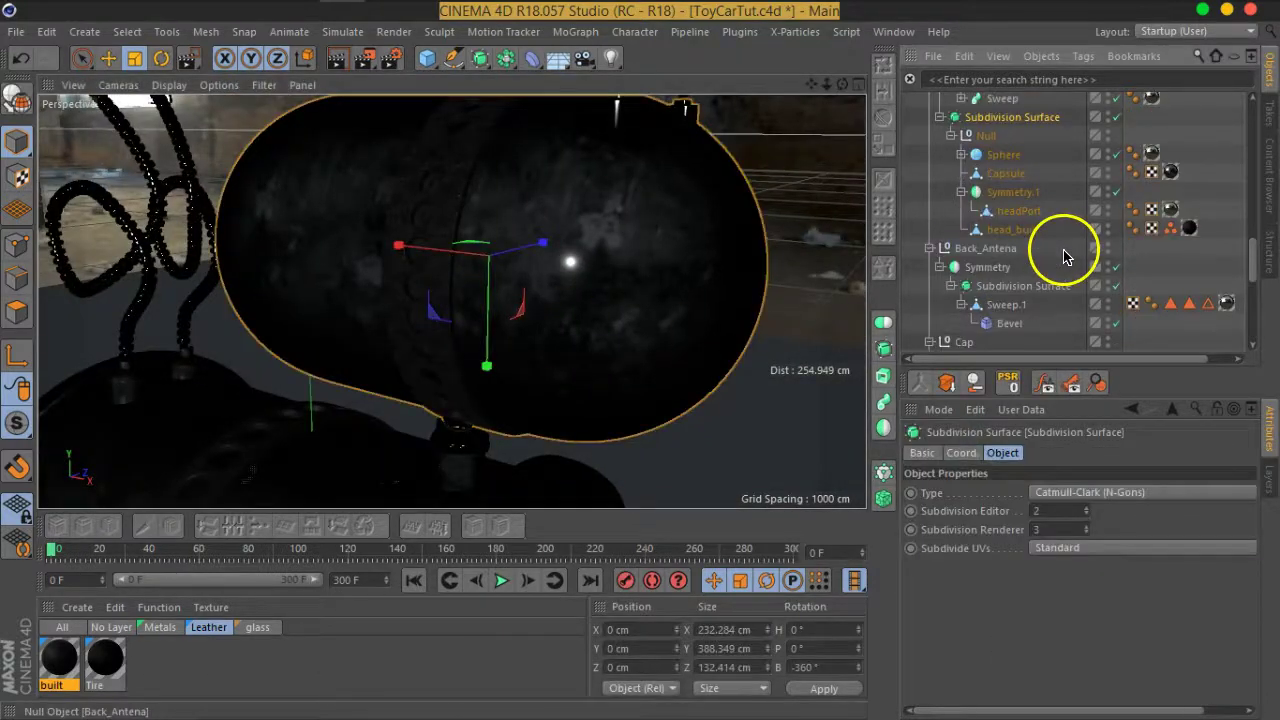
left_click(1015, 229)
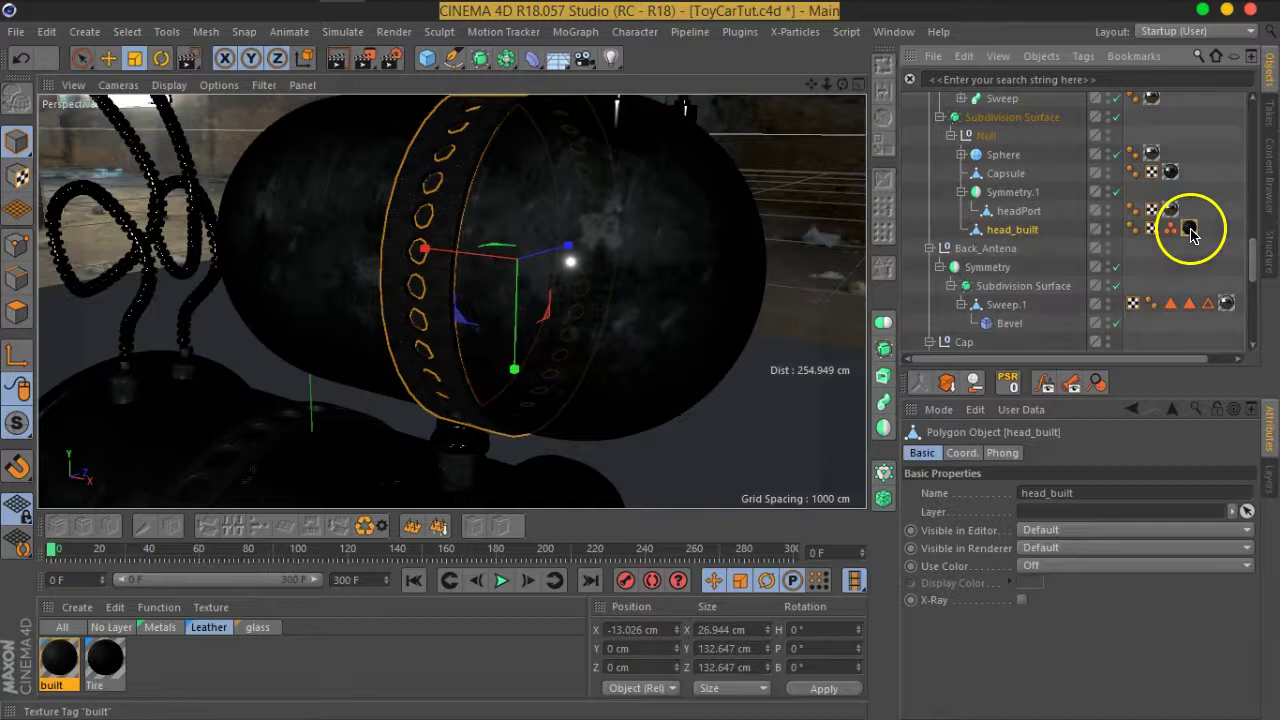
left_click(1189, 228)
left_click(18, 178)
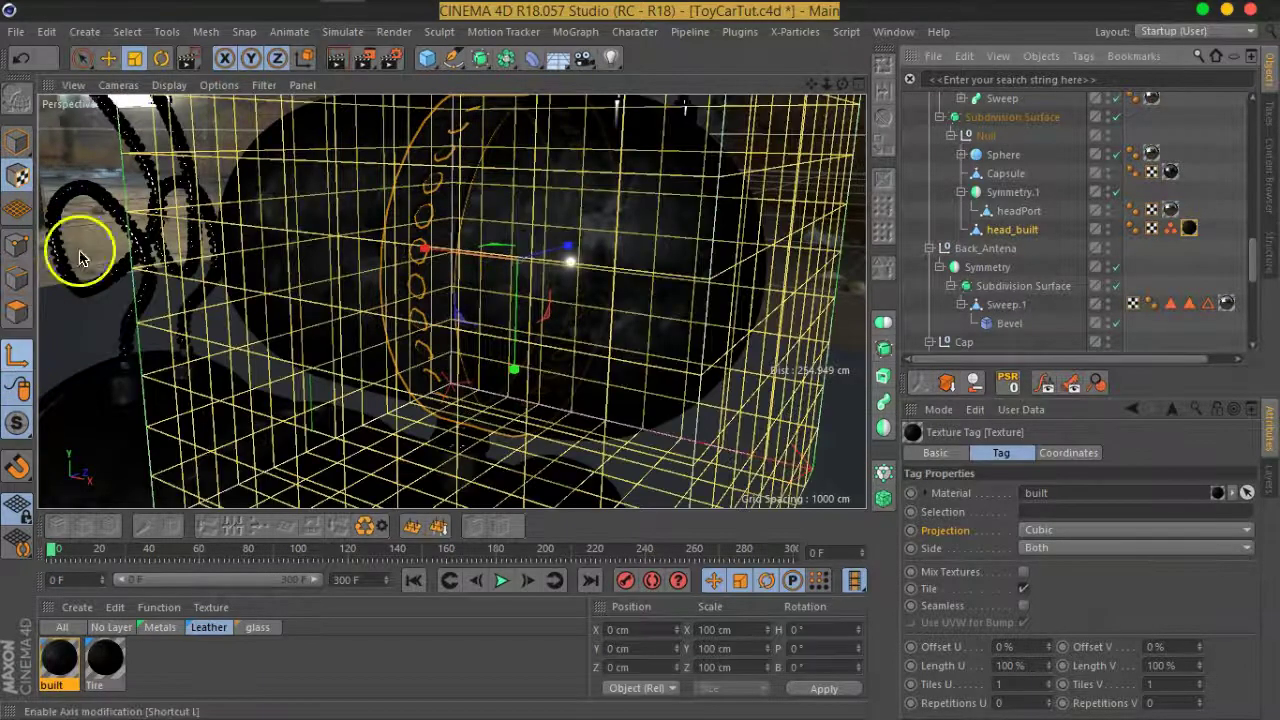
- Scale the projection down to 18.7 cm and make its Z depth thinner
scroll(505, 240, "up", 5)
scroll(500, 220, "up", 4)
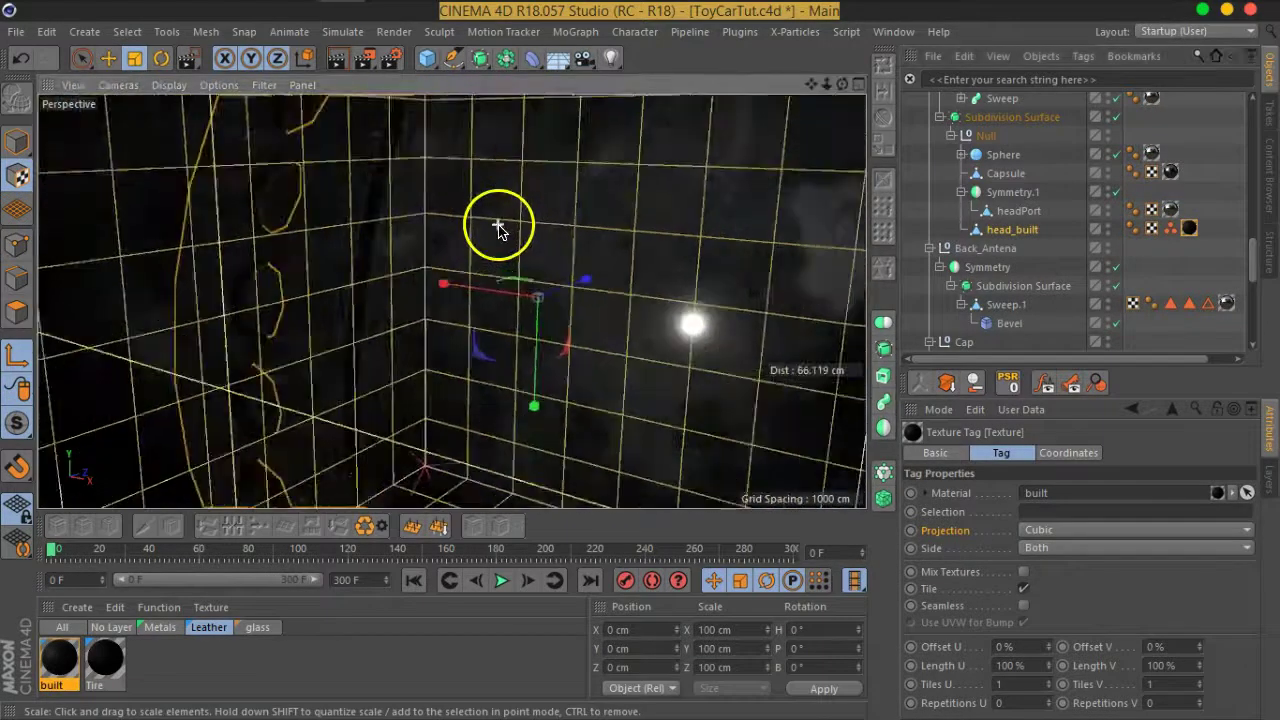
scroll(480, 260, "up", 4)
mouse_move(786, 200)
left_mouse_down()
mouse_move(172, 371)
mouse_move(186, 366)
left_mouse_up()
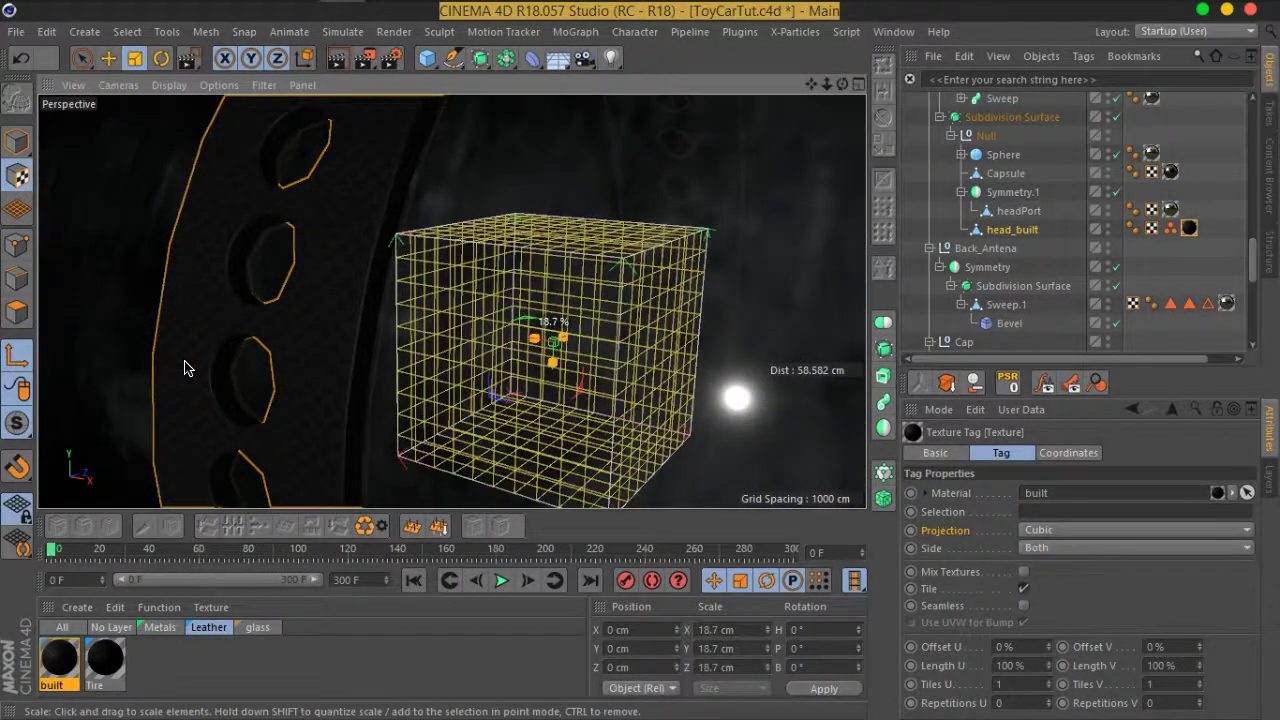
left_click(604, 381)
scroll(228, 414, "up", 4)
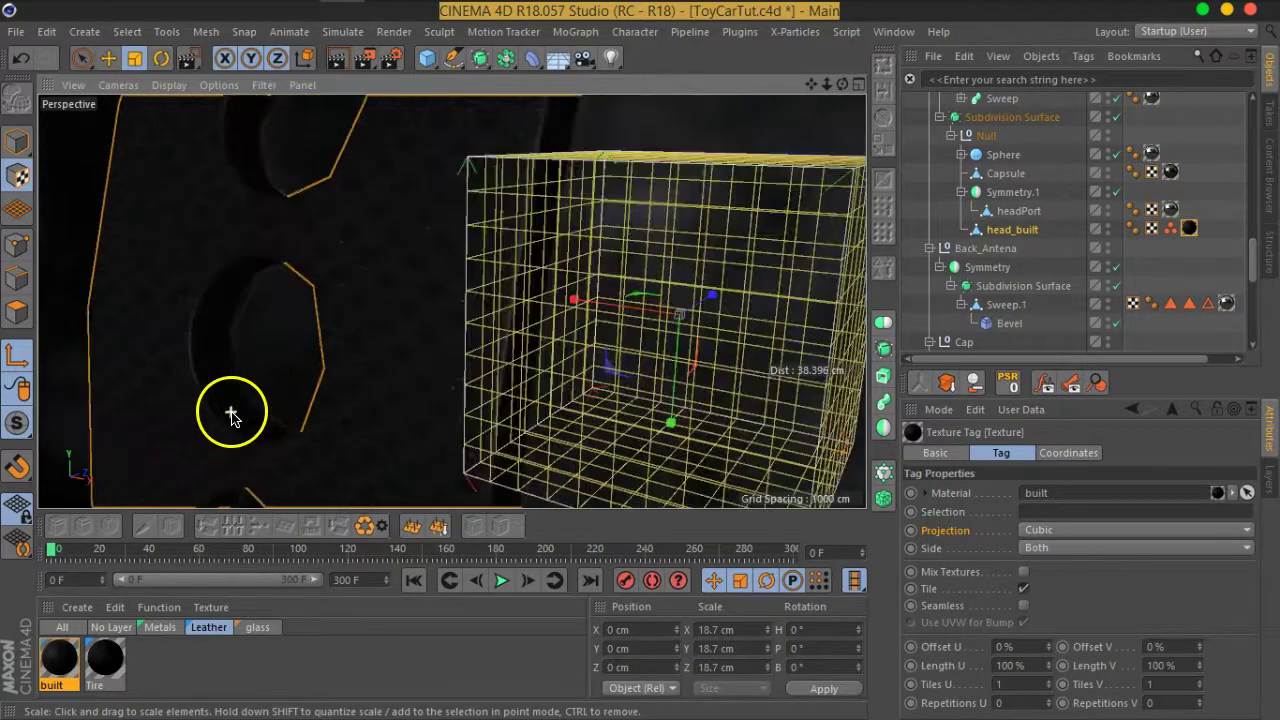
scroll(231, 414, "up", 2)
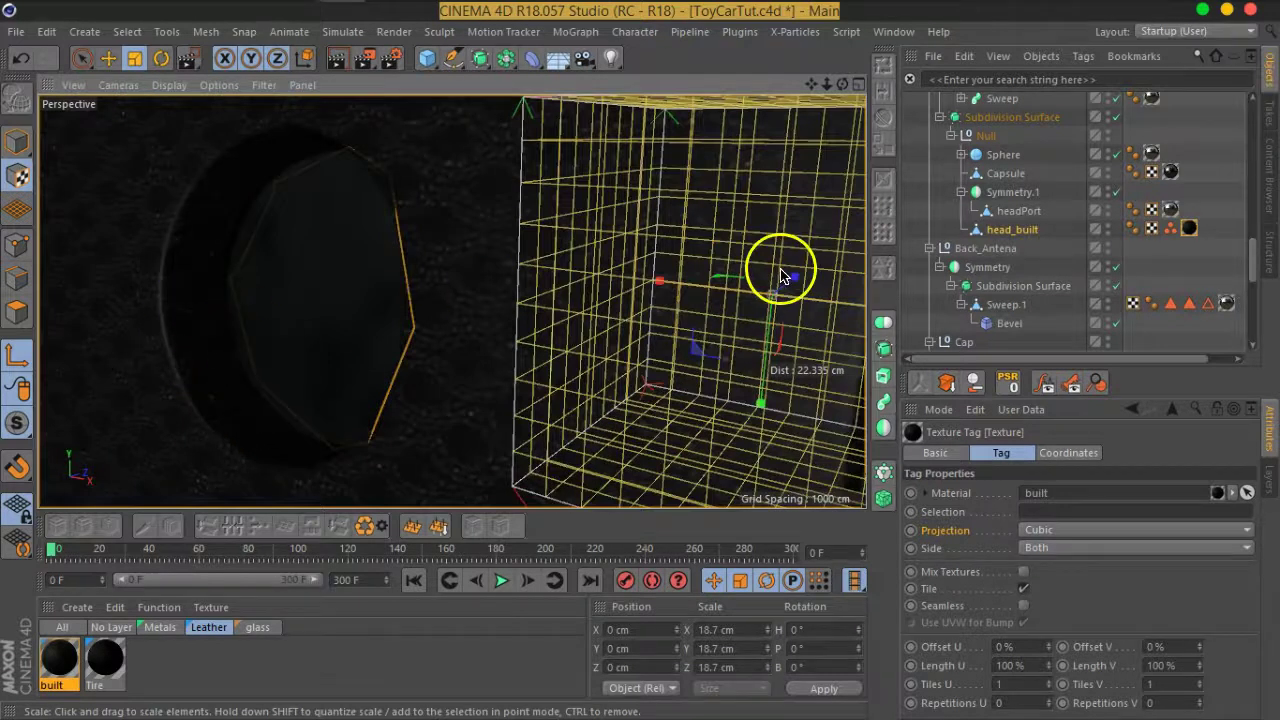
mouse_move(794, 277)
left_mouse_down()
mouse_move(810, 276)
mouse_move(785, 293)
left_mouse_up()
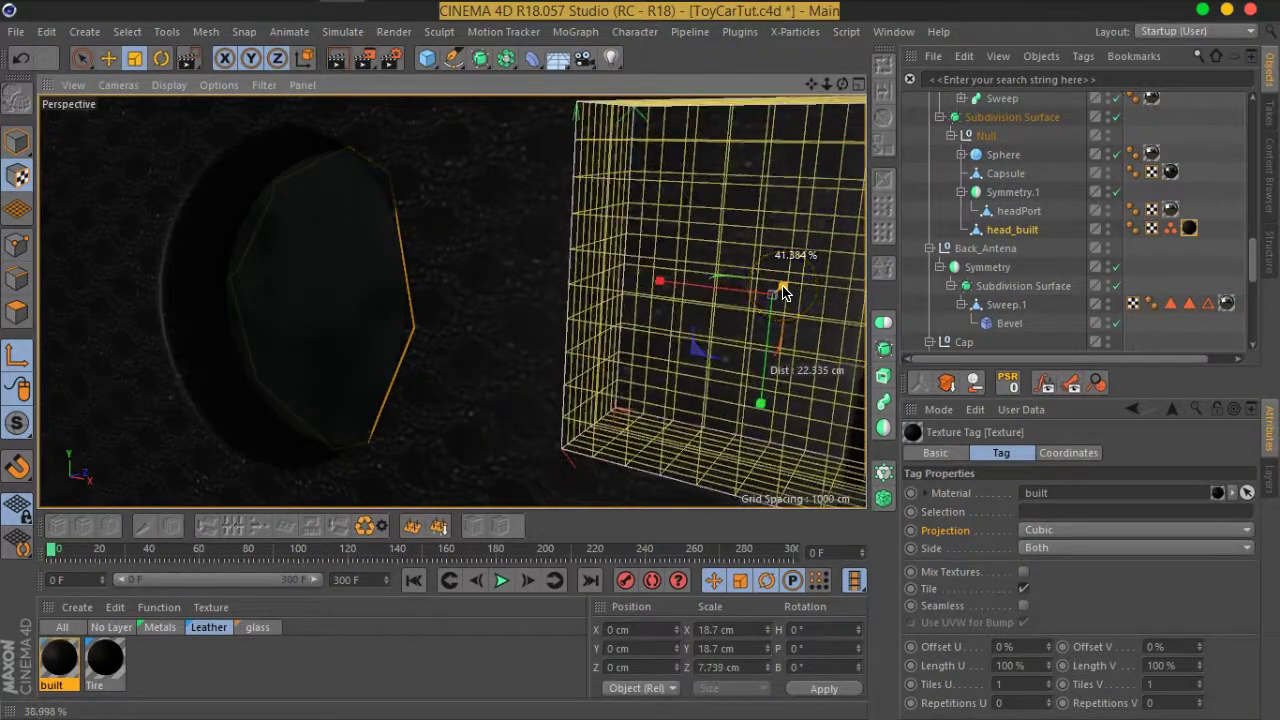
scroll(586, 371, "down", 2)
scroll(590, 368, "down", 3)
scroll(612, 360, "down", 2)
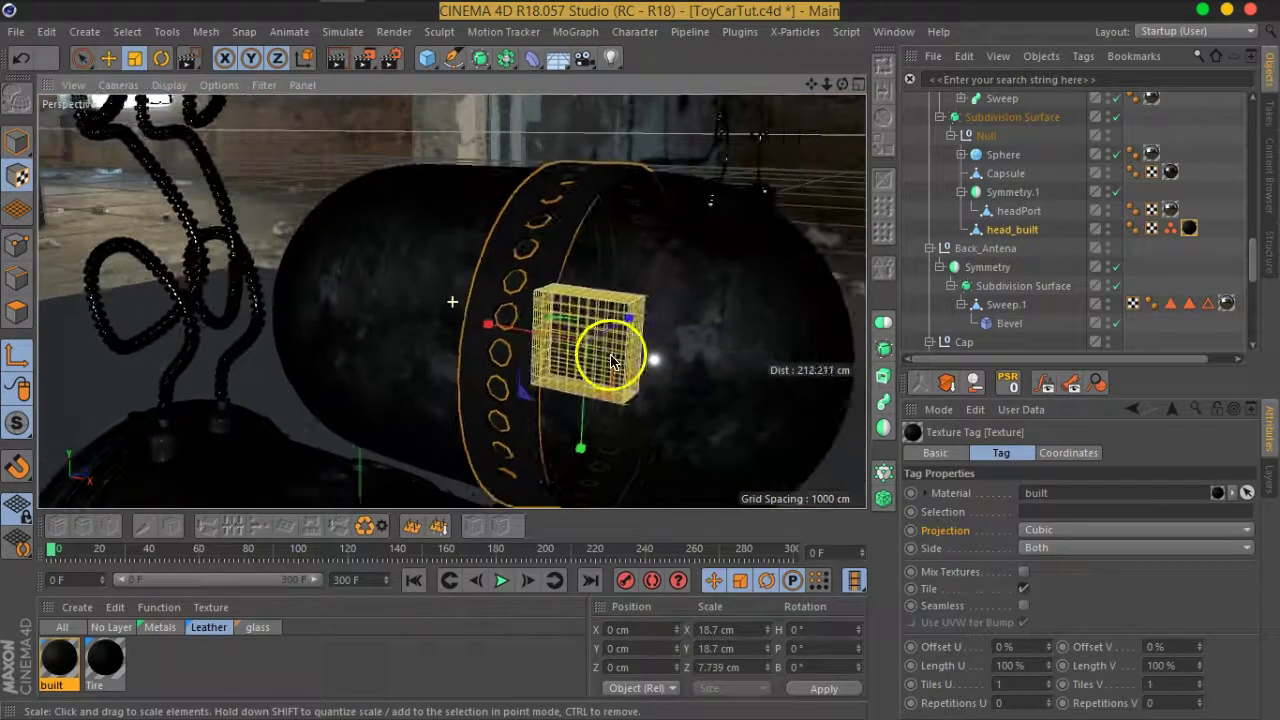
- Deselect and orbit out to view the whole toy car in the warehouse
left_click(1063, 266)
scroll(580, 357, "up", 3)
scroll(580, 352, "up", 3)
scroll(600, 352, "up", 2)
mouse_move(612, 352)
left_mouse_down("alt")
mouse_move(829, 337)
mouse_move(843, 309)
mouse_move(649, 300)
mouse_move(603, 331)
mouse_move(594, 374)
mouse_move(626, 457)
mouse_move(597, 366)
mouse_move(571, 374)
mouse_move(585, 343)
mouse_move(666, 386)
mouse_move(627, 363)
left_mouse_up("alt")
scroll(594, 375, "down", 3)
mouse_move(588, 378)
left_mouse_down("alt")
mouse_move(600, 366)
mouse_move(543, 366)
mouse_move(727, 372)
mouse_move(606, 377)
mouse_move(620, 391)
mouse_move(477, 409)
mouse_move(343, 391)
mouse_move(352, 410)
left_mouse_up("alt")
mouse_move(494, 415)
left_mouse_down("alt")
mouse_move(534, 403)
mouse_move(476, 400)
mouse_move(478, 416)
mouse_move(591, 406)
mouse_move(568, 358)
left_mouse_up("alt")
- Rotate the Sky object's heading to about -71.6° and select its GI Sky texture tag
scroll(1065, 200, "up", 10)
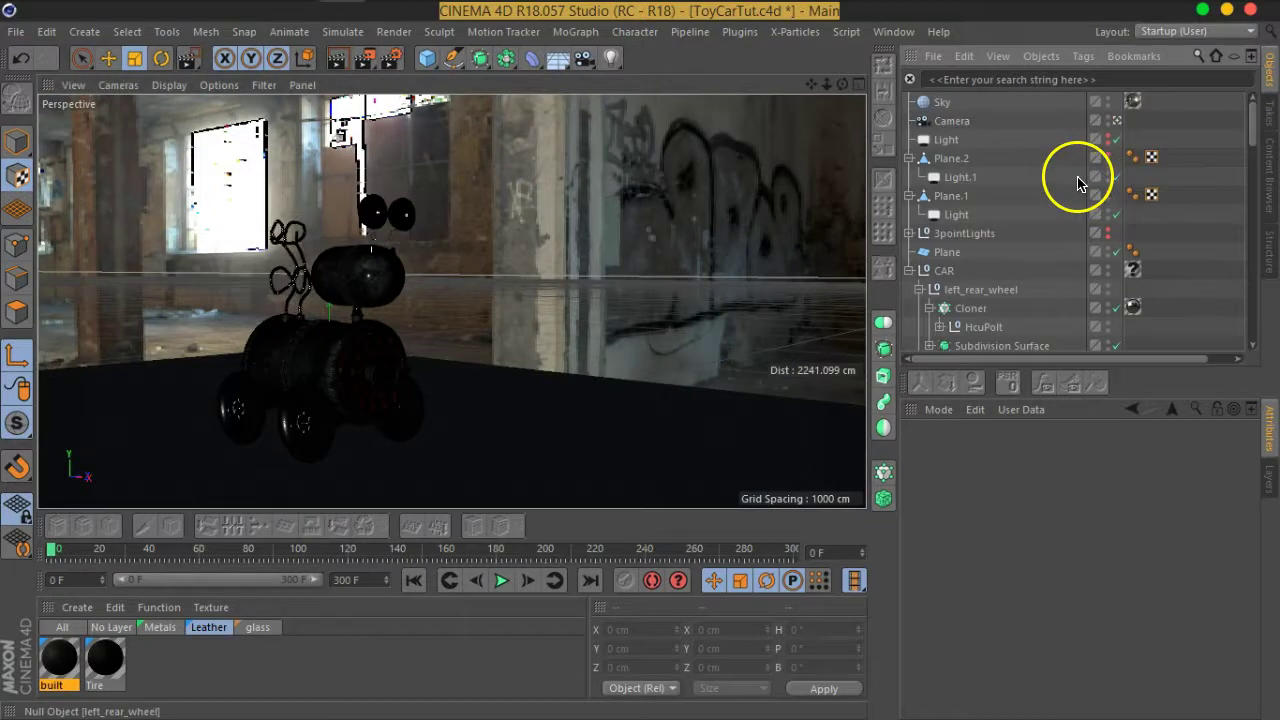
left_click(942, 103)
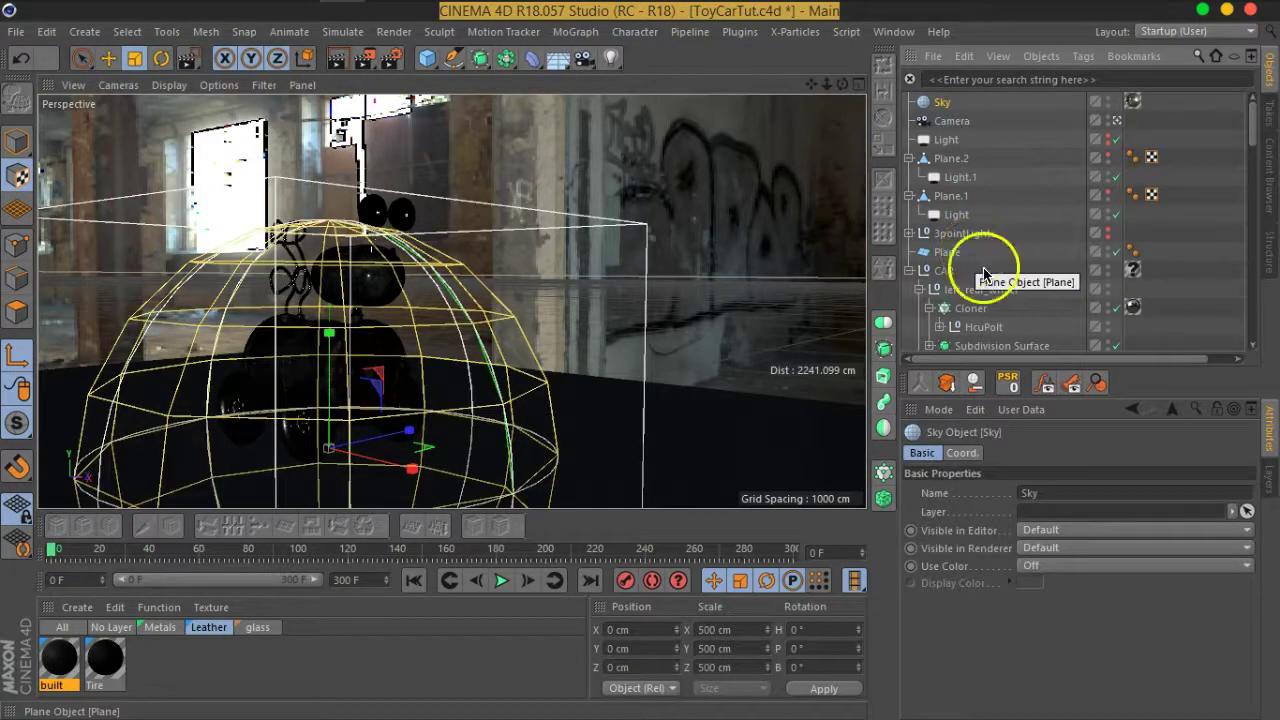
left_click(160, 57)
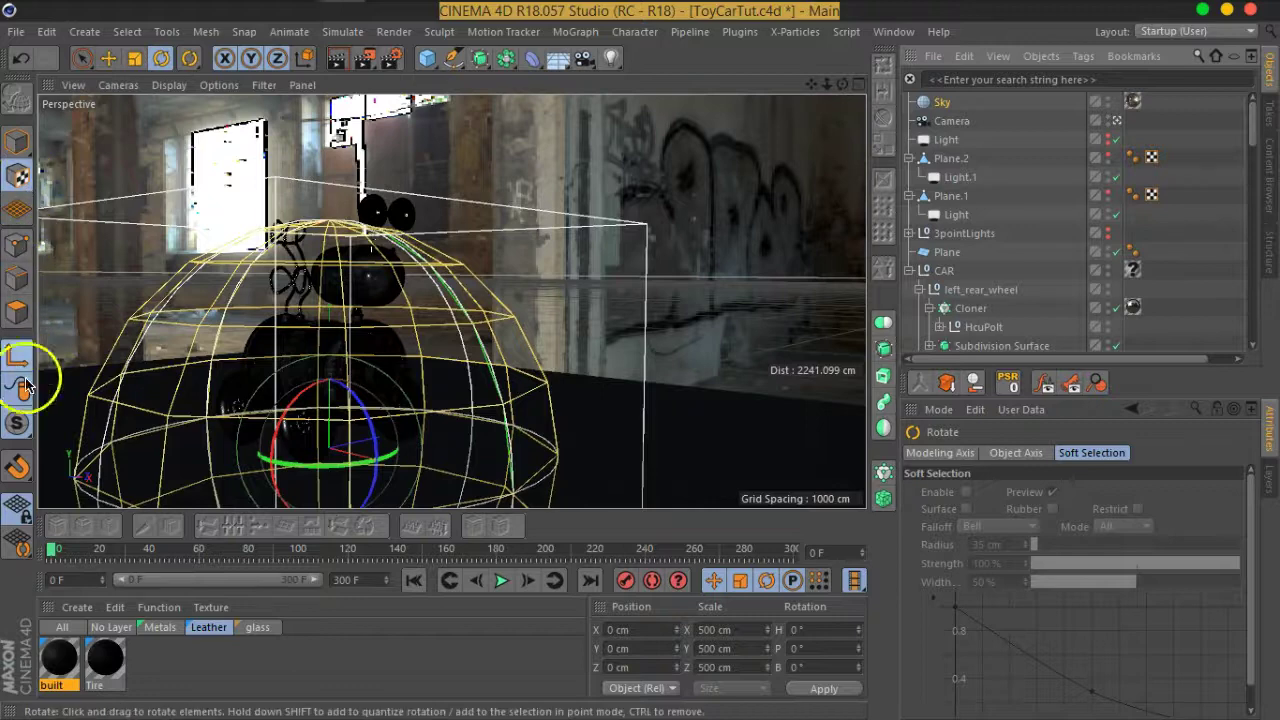
mouse_move(340, 458)
left_mouse_down()
mouse_move(381, 470)
mouse_move(736, 450)
mouse_move(154, 457)
mouse_move(297, 459)
left_mouse_up()
left_click_drag(622, 368, 737, 350, "alt")
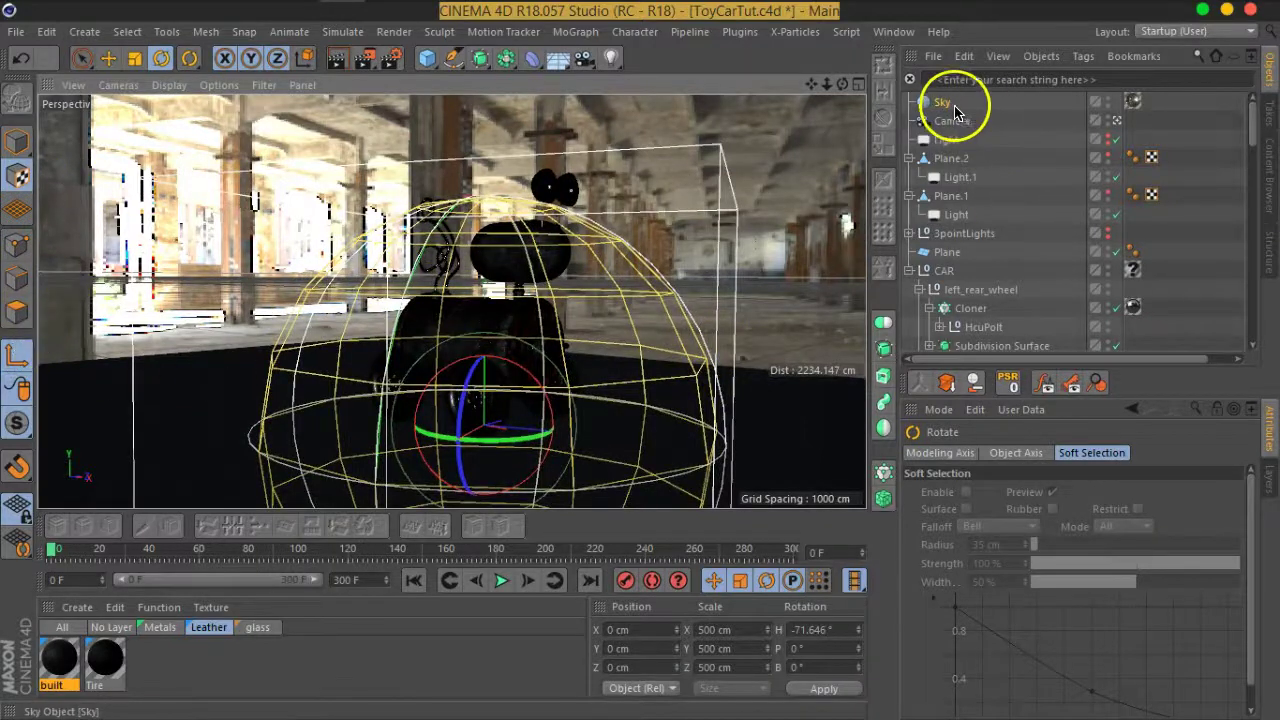
left_click(1133, 101)
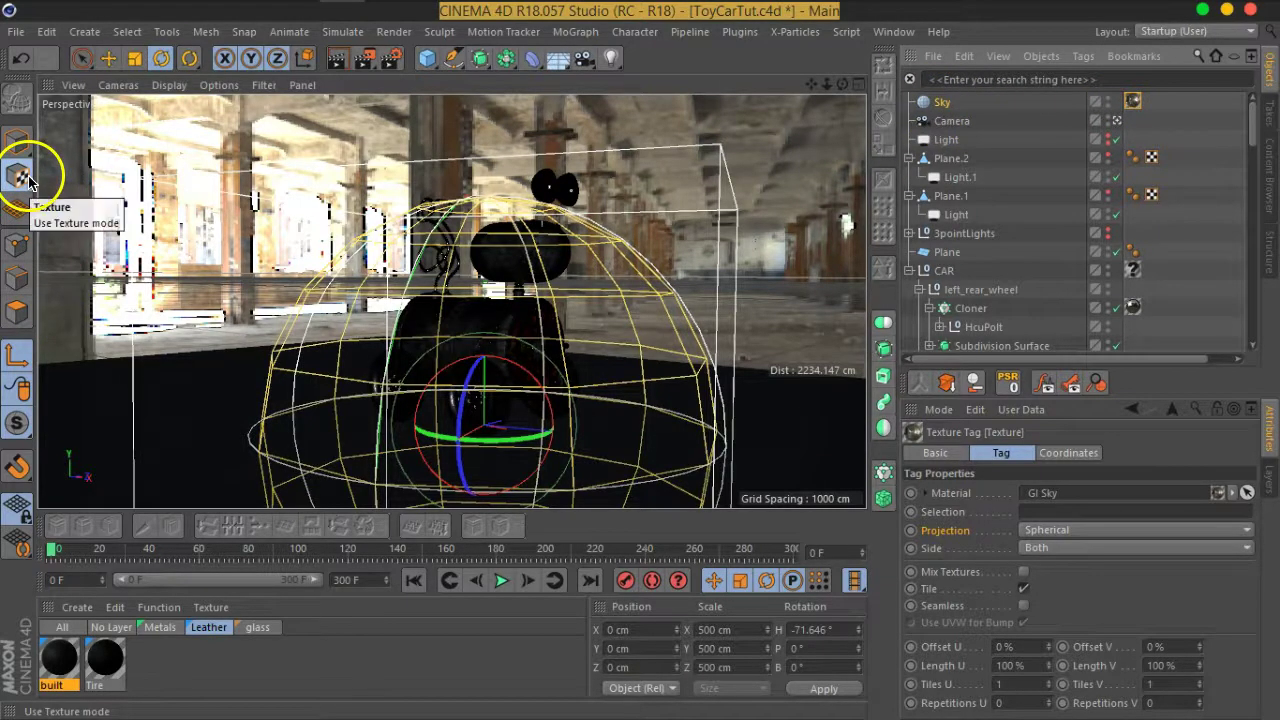
- Orbit and zoom around the car to check the rotated backdrop, then deselect the sky
left_click(20, 352)
left_click(724, 331)
mouse_move(760, 322)
left_mouse_down()
mouse_move(763, 357)
mouse_move(752, 316)
mouse_move(737, 354)
mouse_move(733, 325)
left_mouse_up()
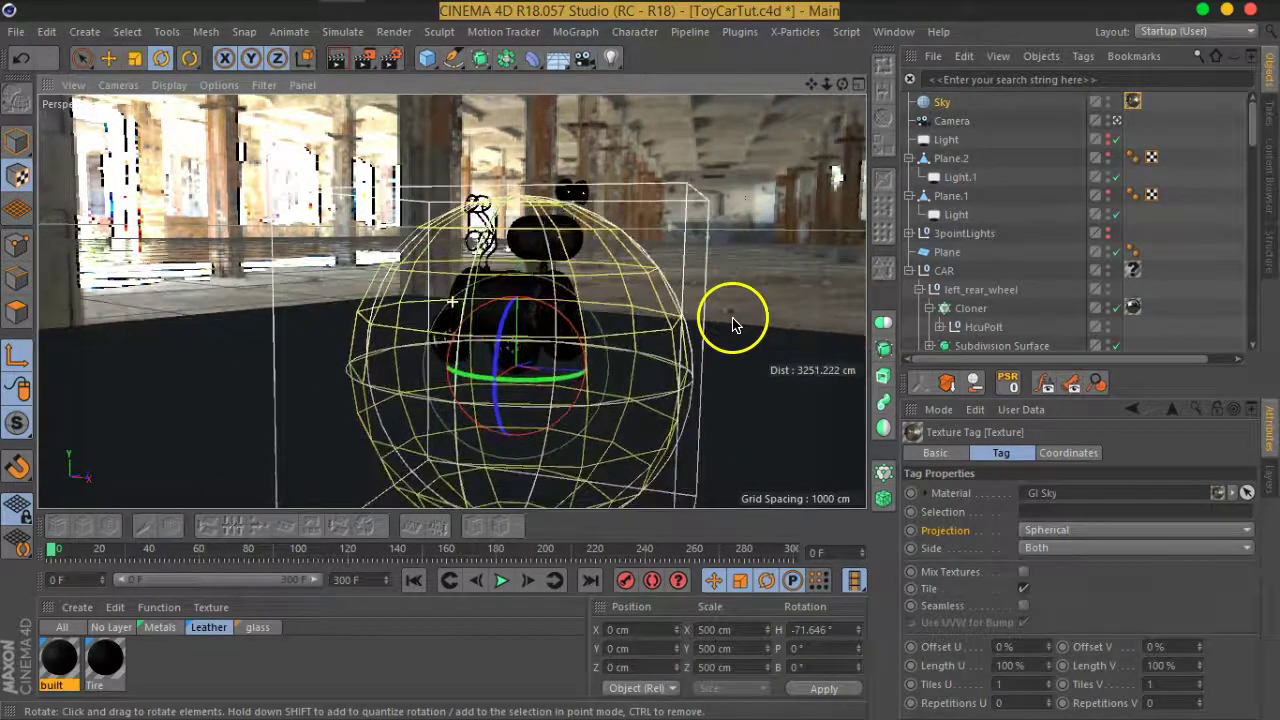
scroll(605, 296, "up", 2)
scroll(605, 296, "up", 2)
mouse_move(633, 293)
left_mouse_down("alt")
mouse_move(617, 297)
mouse_move(617, 318)
left_mouse_up("alt")
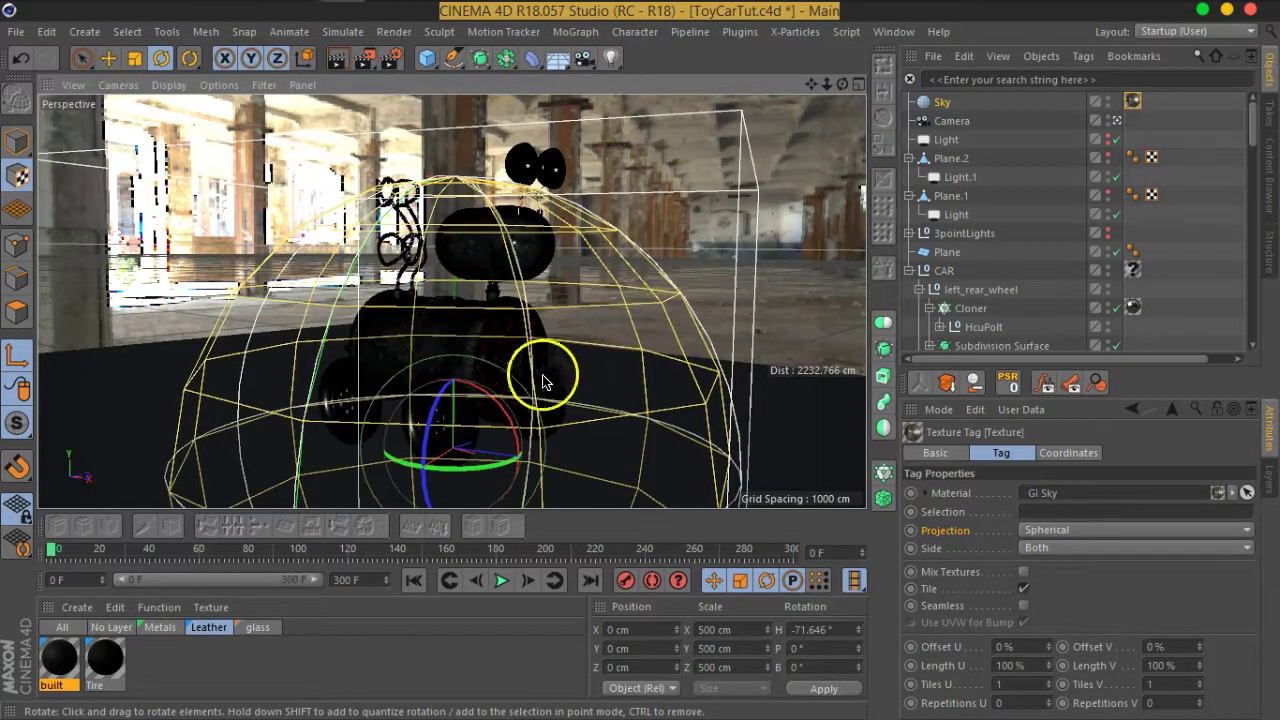
scroll(545, 372, "up", 3)
scroll(557, 375, "up", 2)
mouse_move(557, 375)
left_mouse_down("alt")
mouse_move(560, 357)
mouse_move(594, 349)
mouse_move(530, 357)
mouse_move(591, 309)
mouse_move(606, 333)
left_mouse_up("alt")
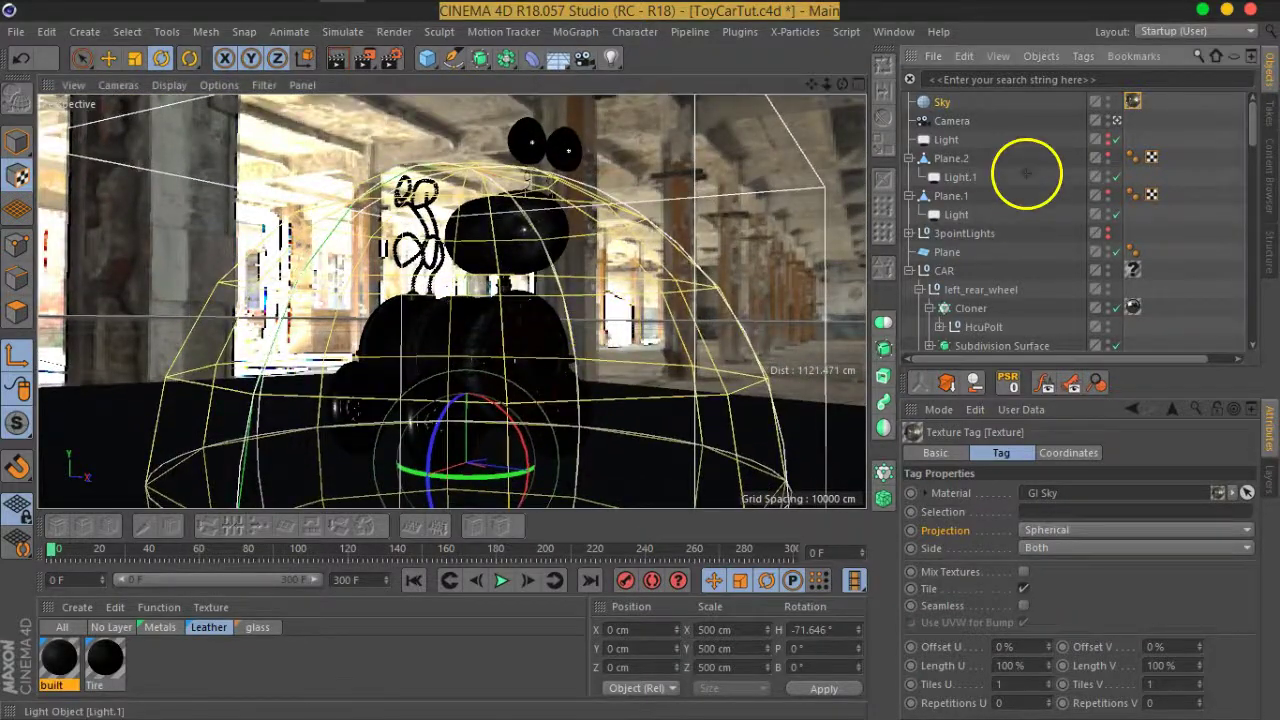
left_click(1028, 173)
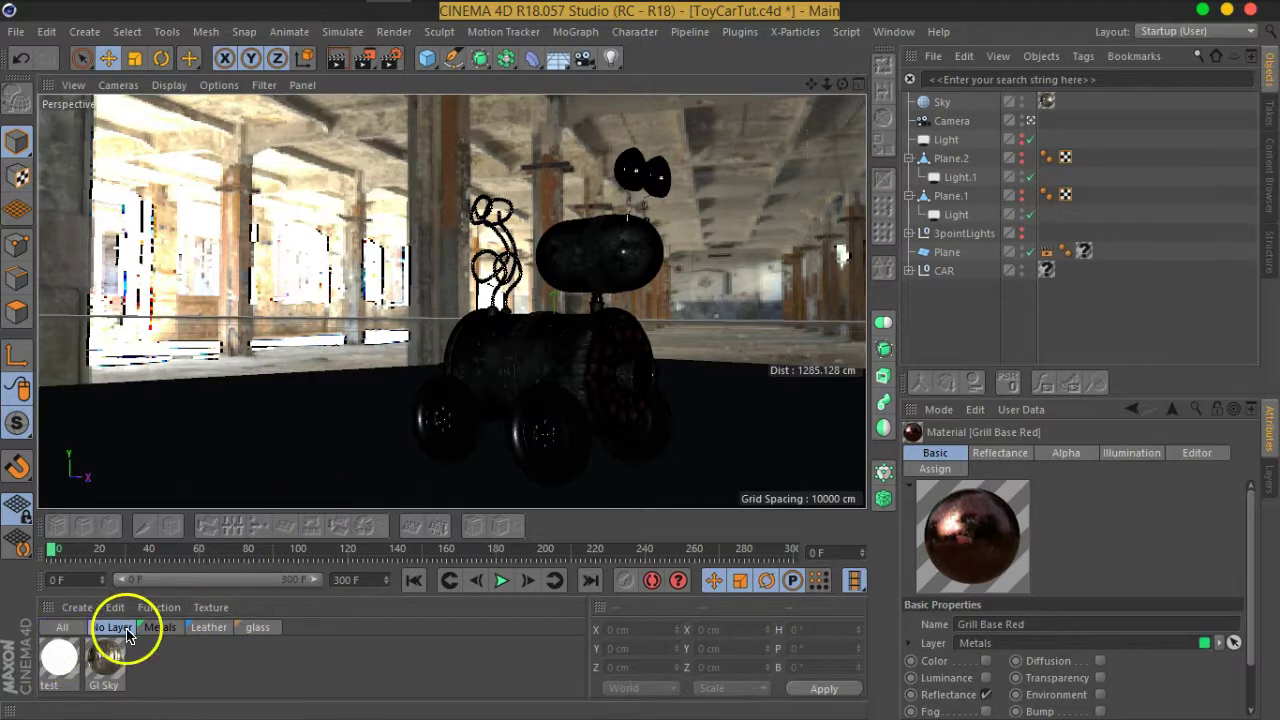
- Create a material named 'shadow catcher', apply it to the floor Plane, and open it
double_click(160, 663)
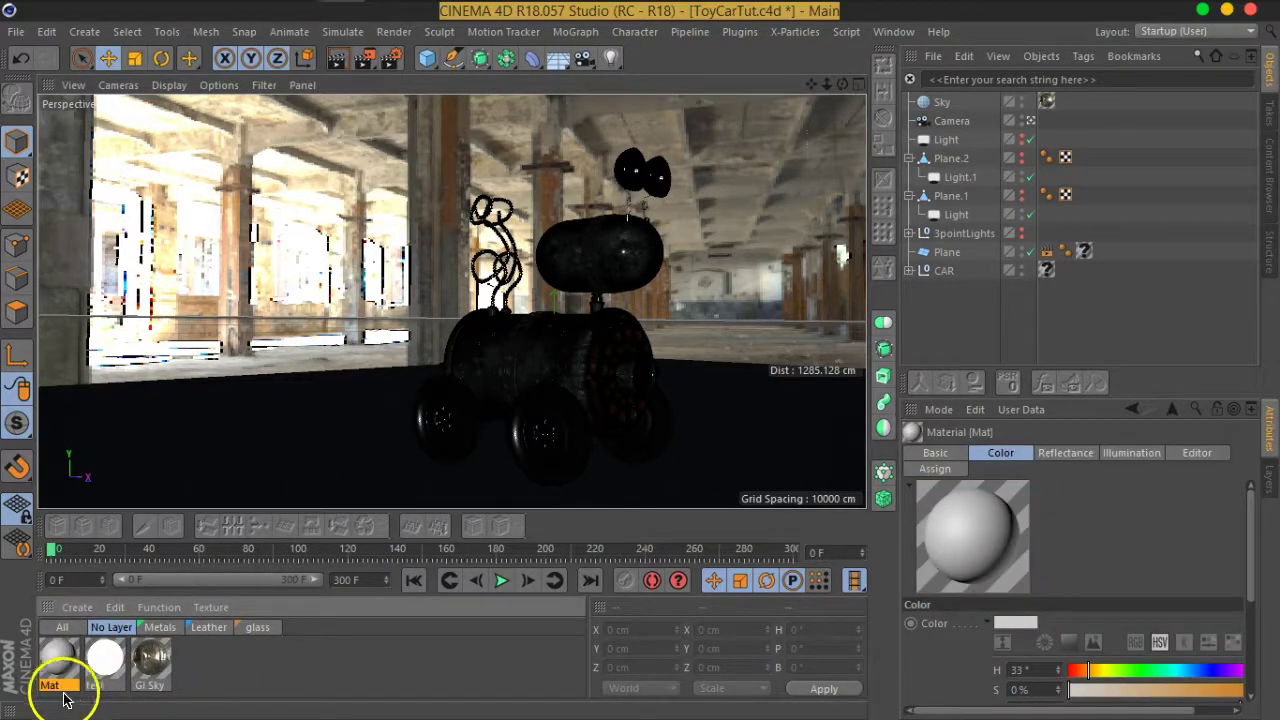
double_click(52, 686)
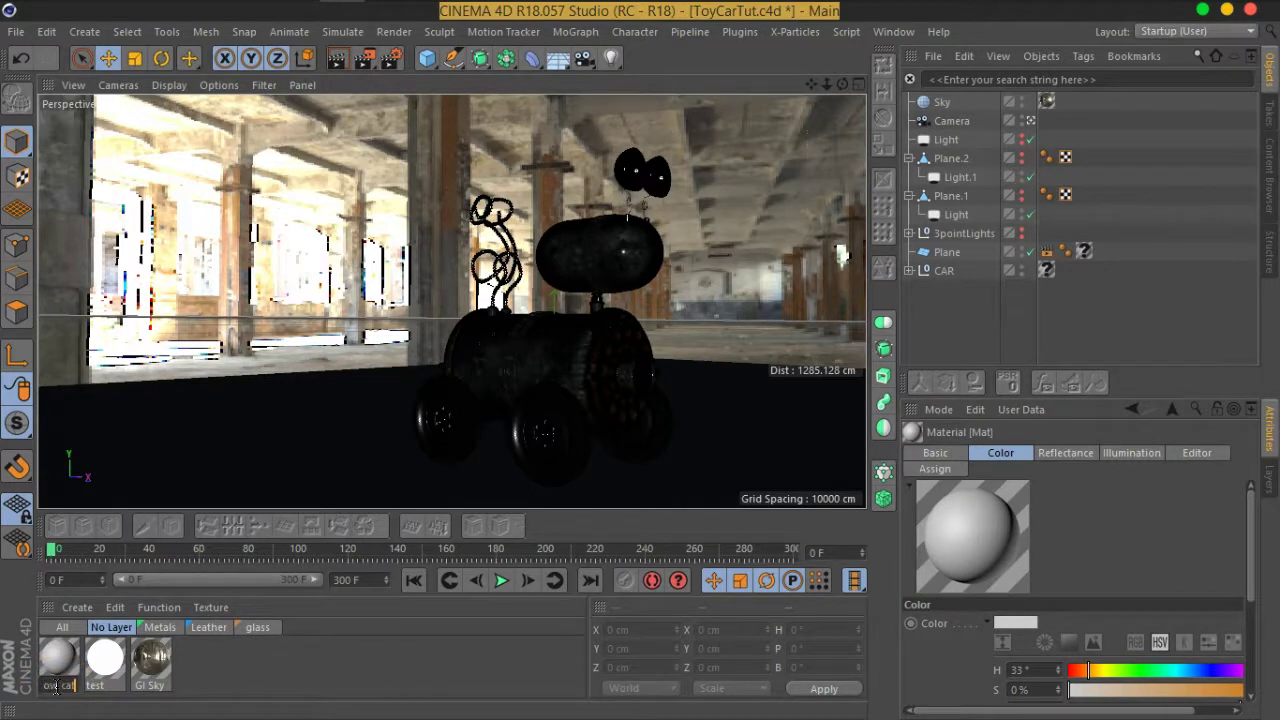
type("er")
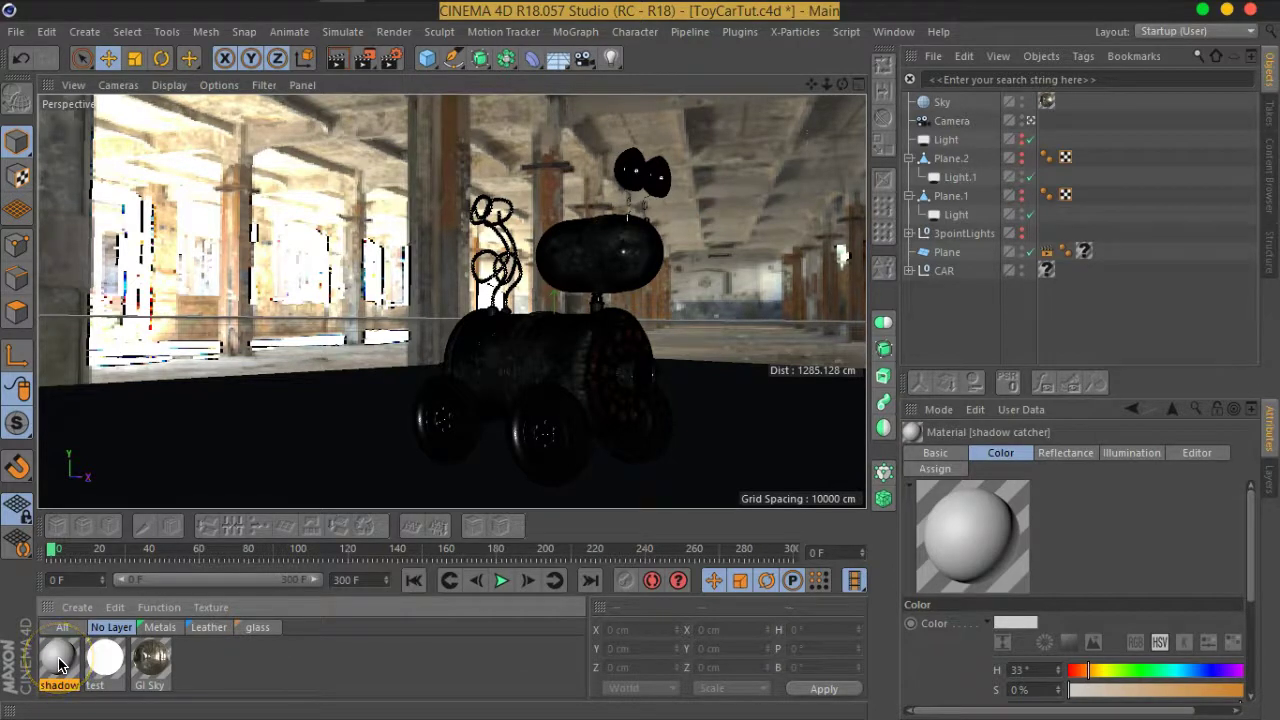
left_click_drag(340, 690, 1087, 264)
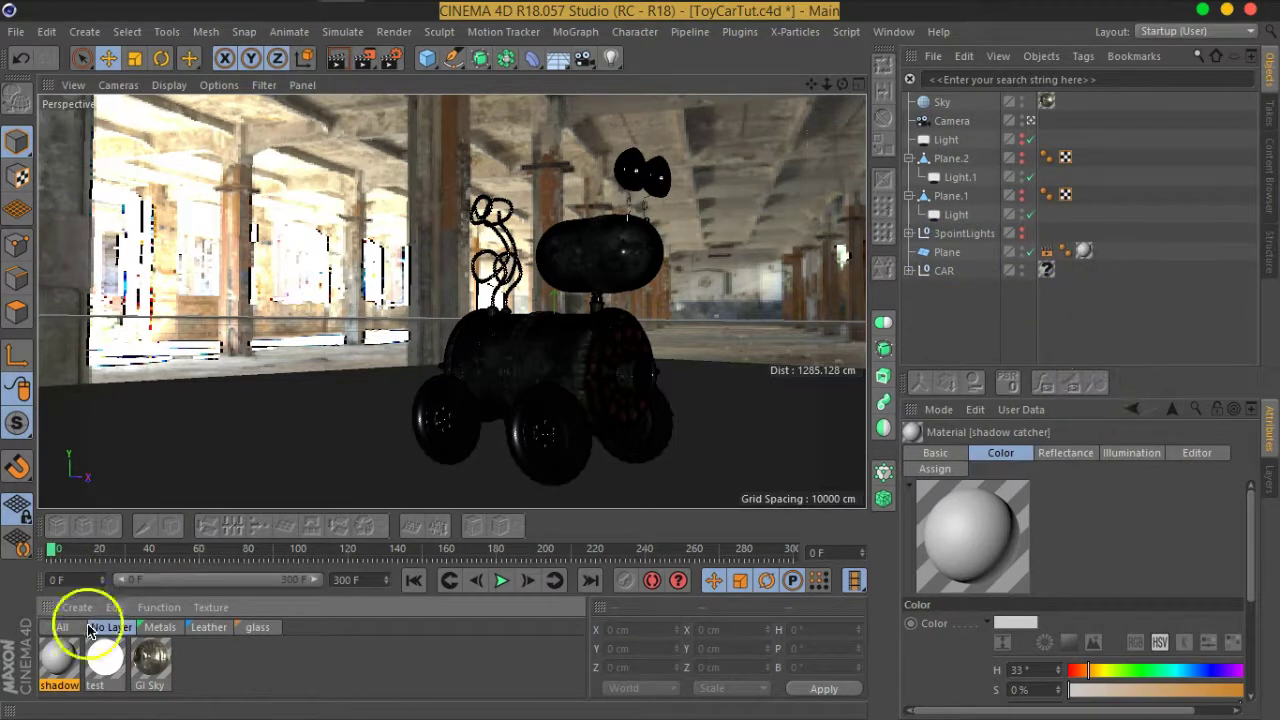
double_click(58, 675)
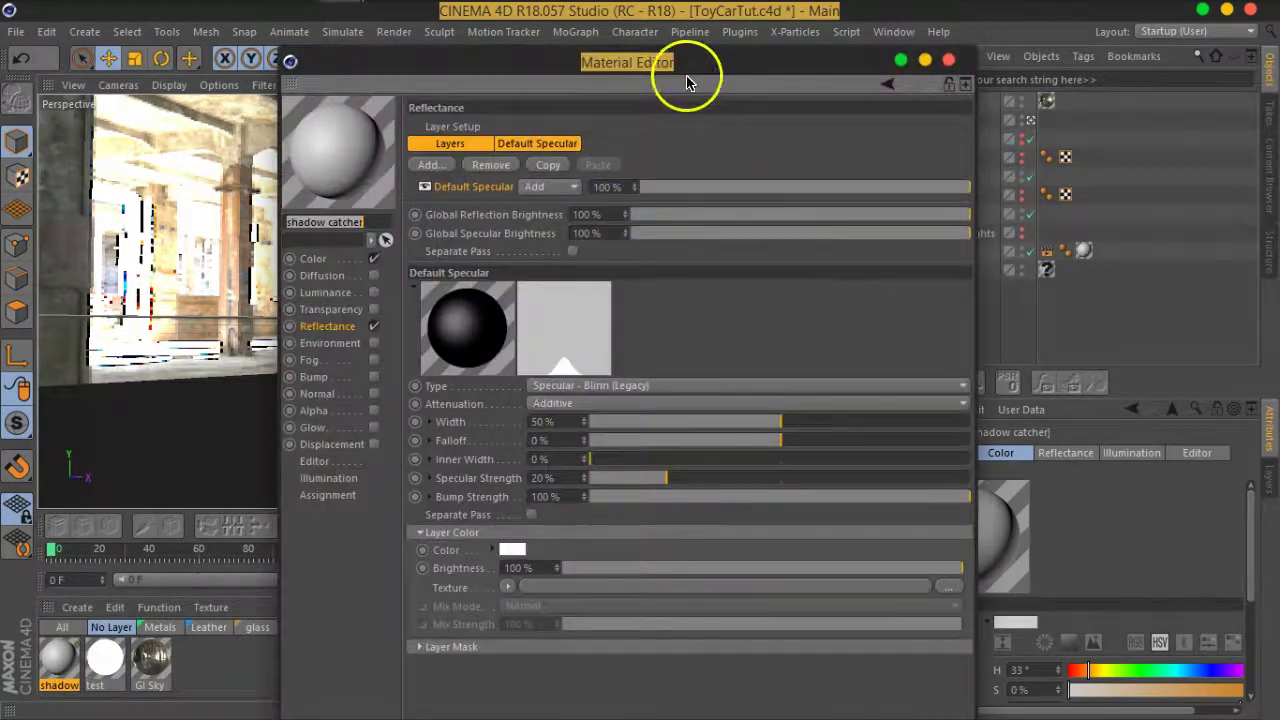
- Disable Color and Reflectance and enable Alpha with a Sketch and Toon Cel shader
left_click_drag(694, 72, 840, 40)
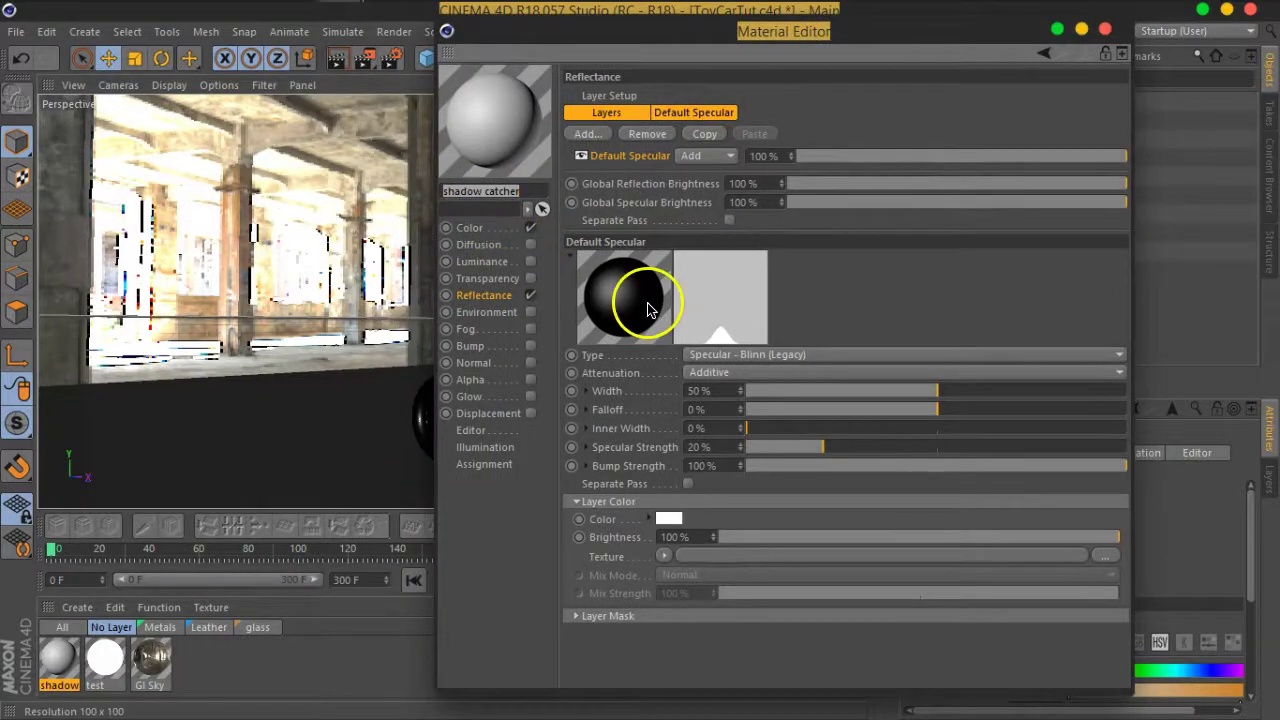
left_click(530, 228)
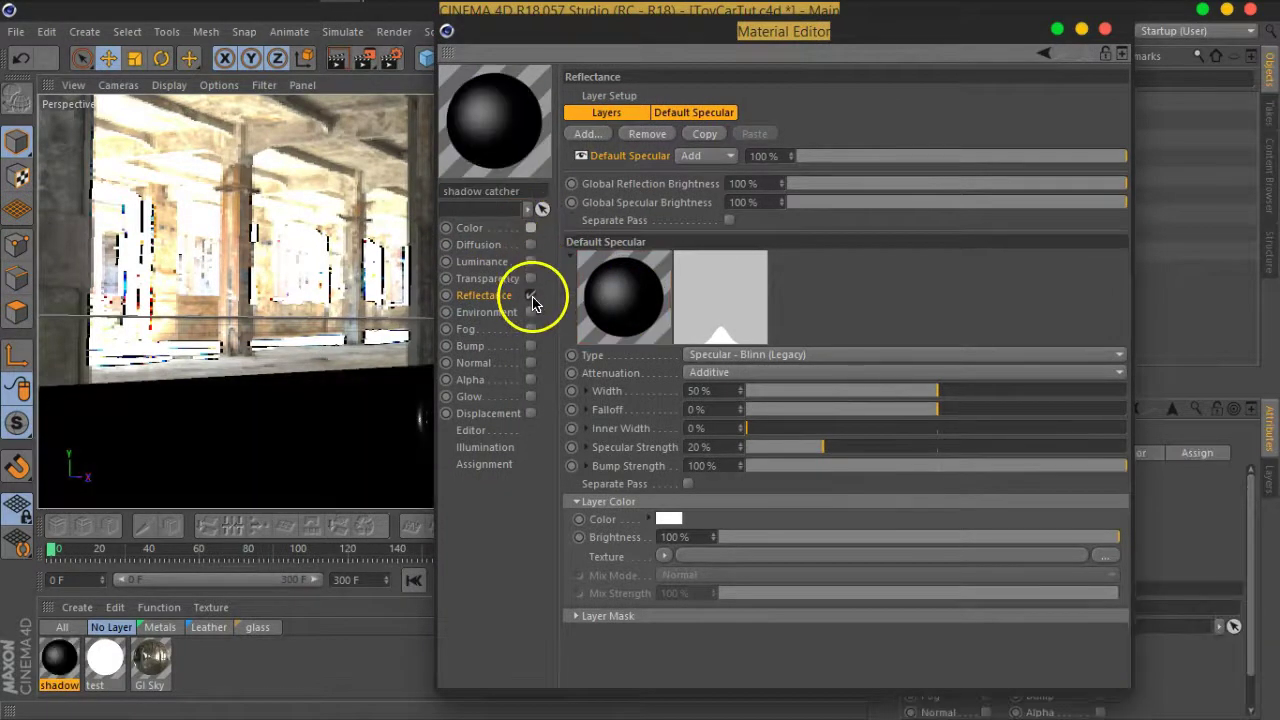
left_click(530, 295)
left_click(472, 384)
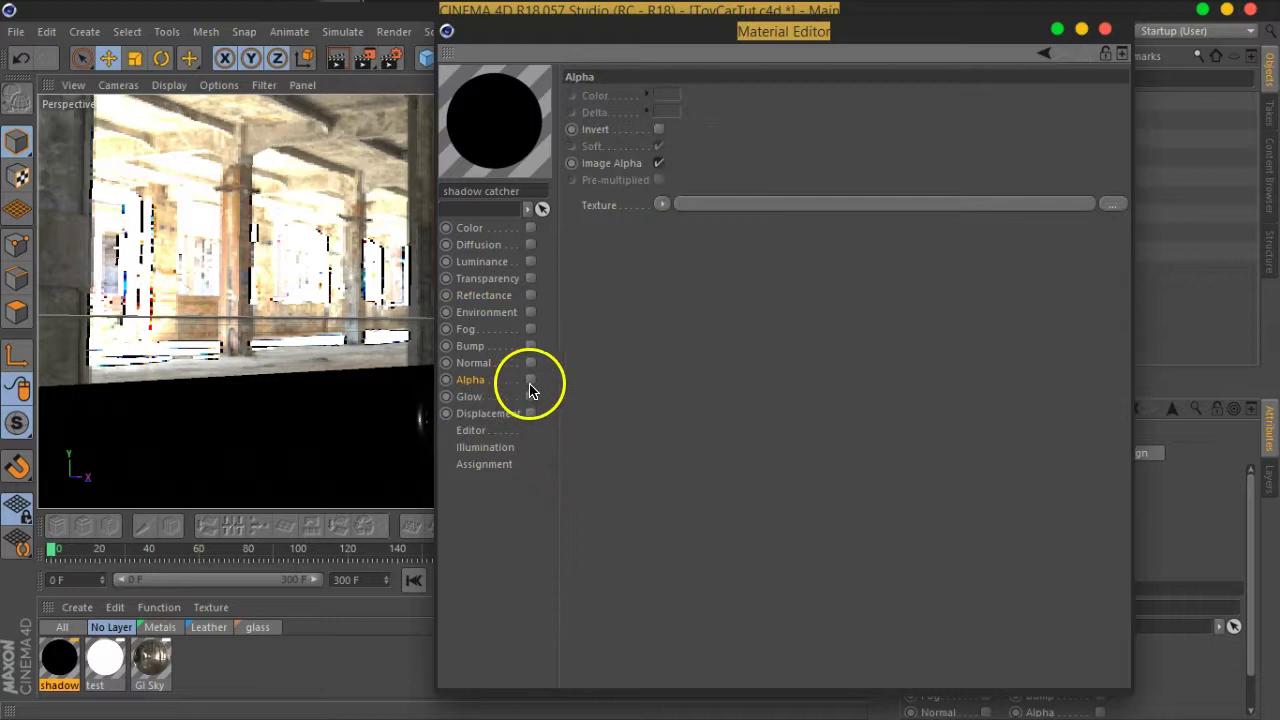
left_click(530, 380)
left_click(662, 205)
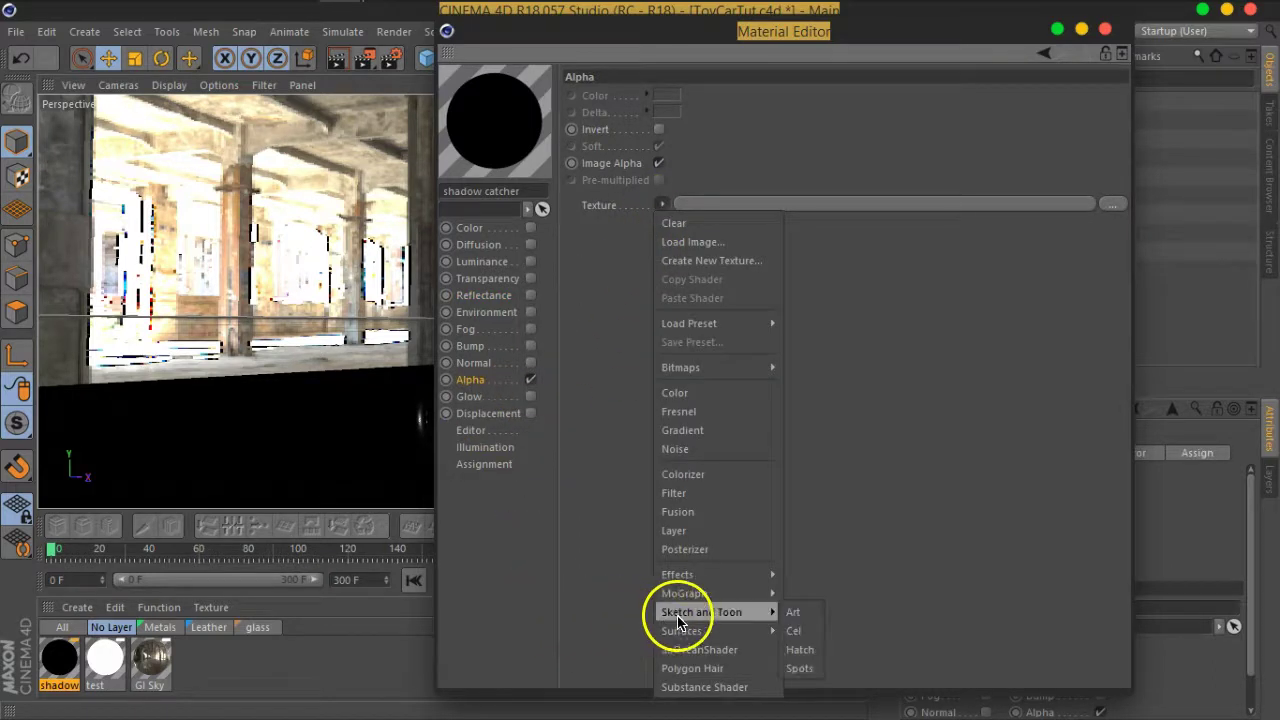
mouse_move(702, 612)
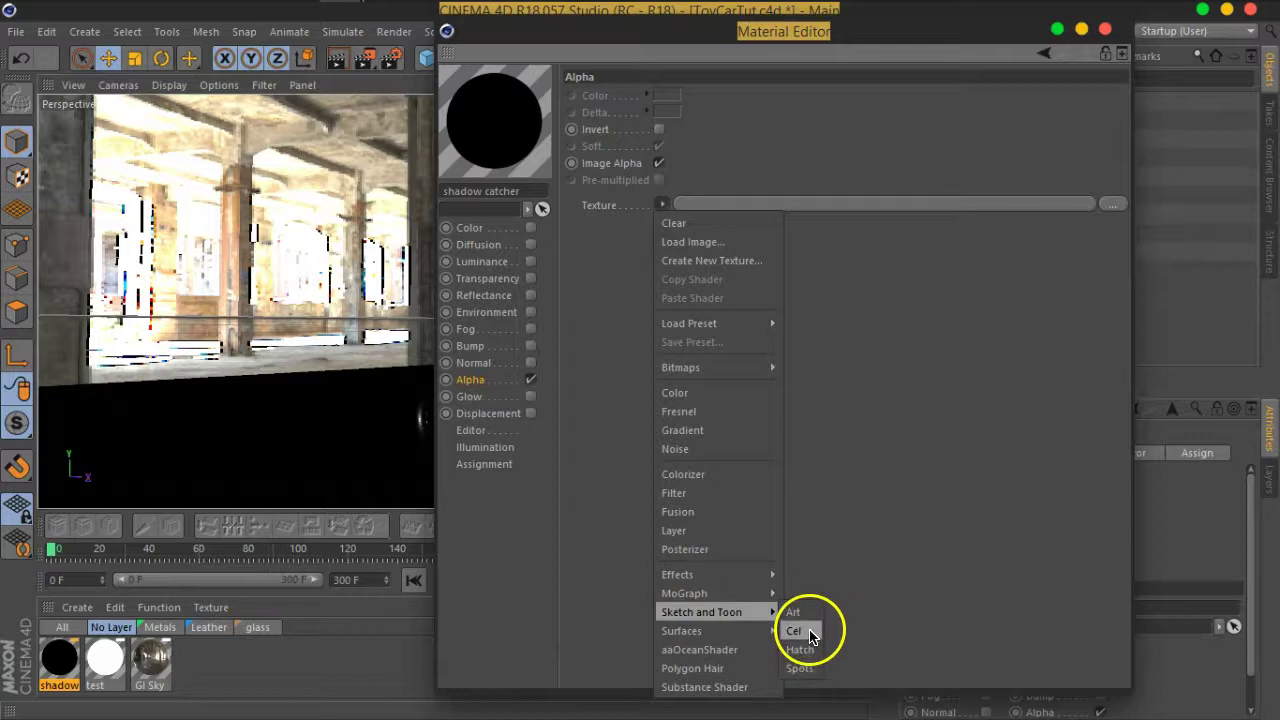
left_click(811, 634)
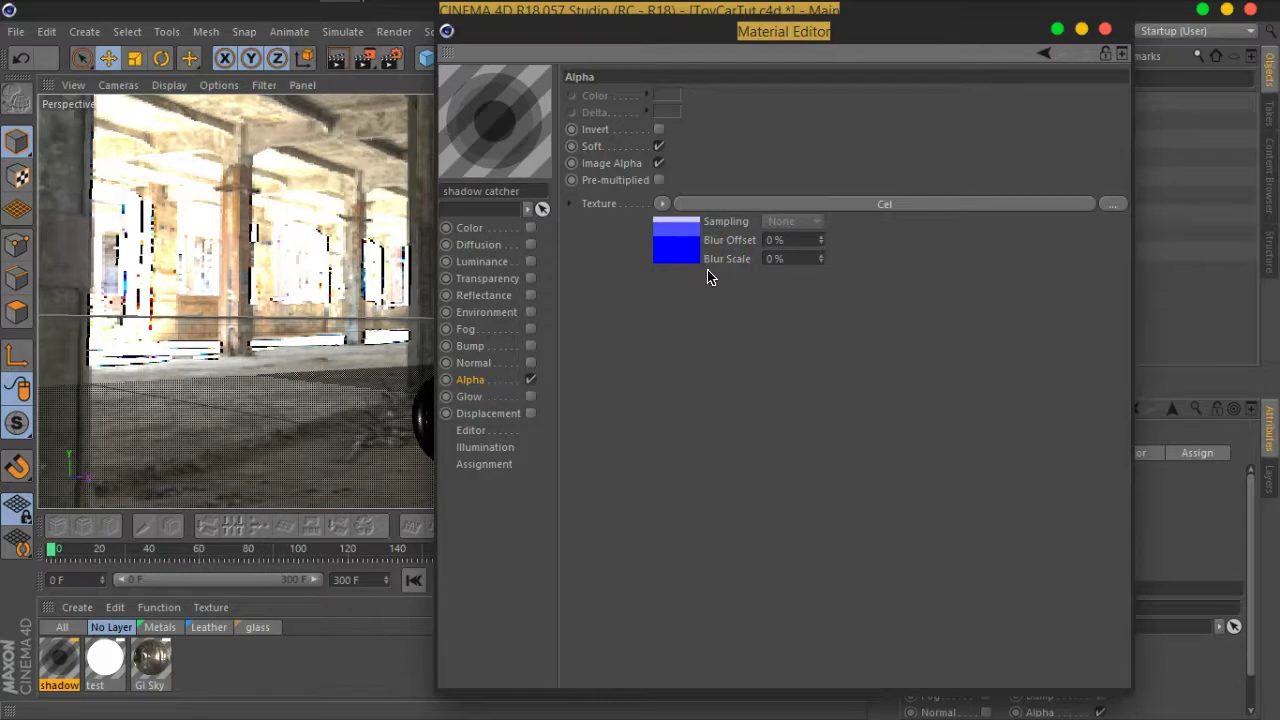
- Turn off Image Alpha, invert the alpha, and open the Cel shader's settings
left_click(343, 360)
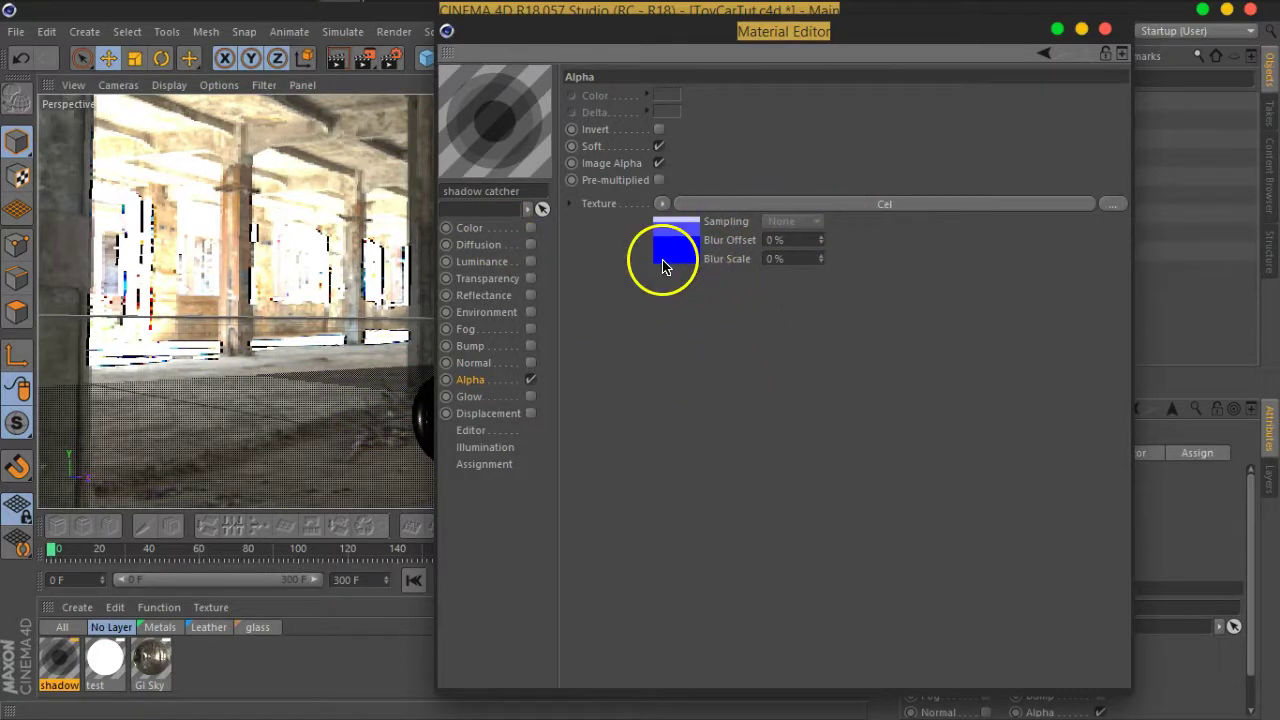
left_click(659, 163)
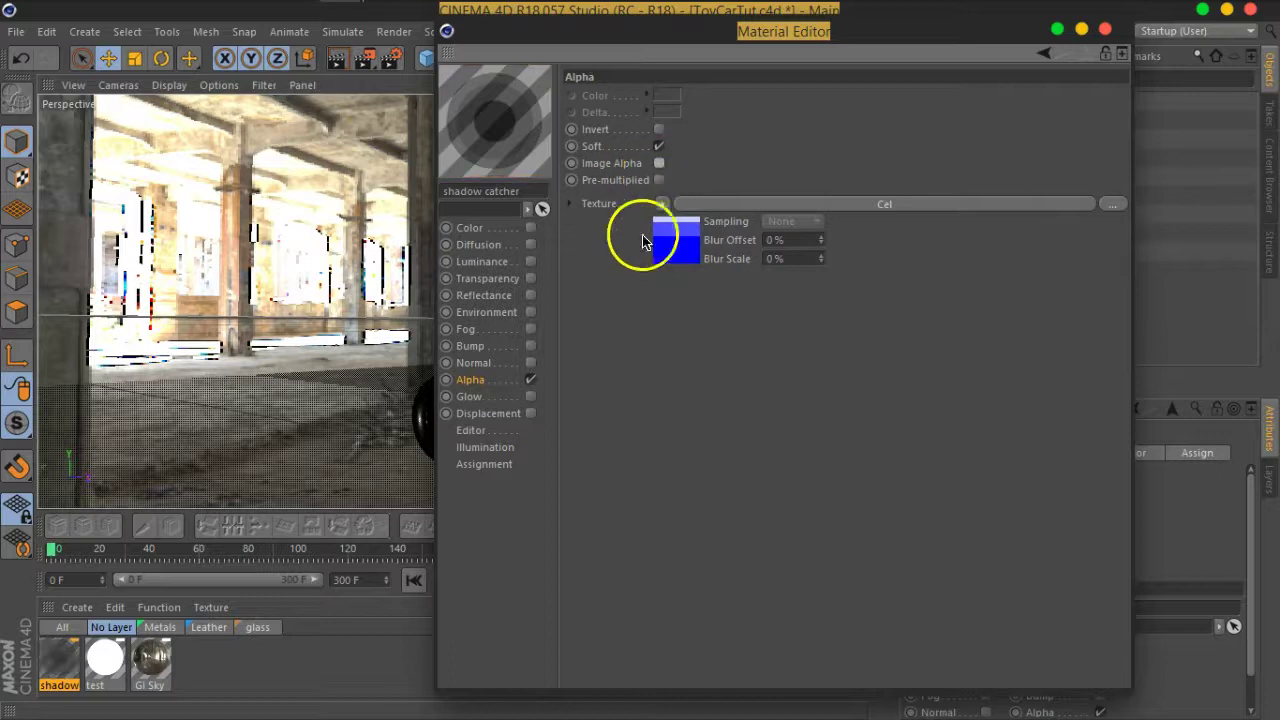
left_click(659, 129)
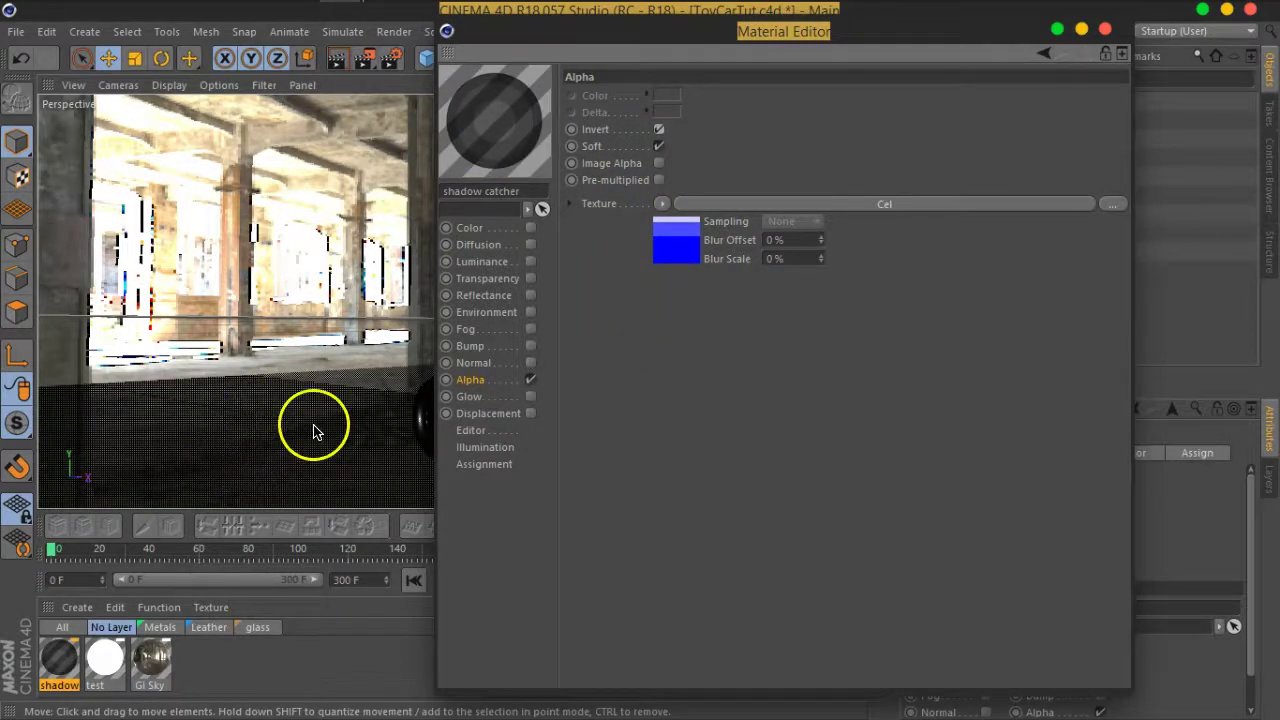
left_click(678, 250)
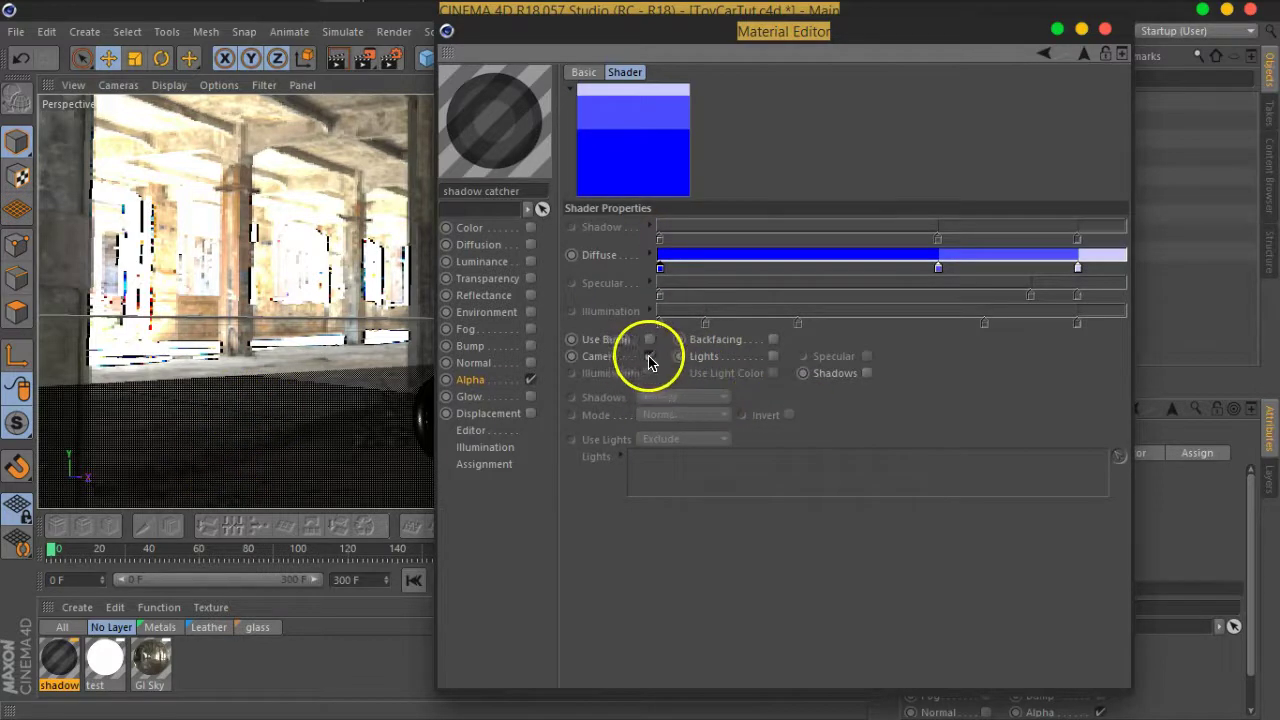
- Enable shadows in the Cel shader and set the shadow mode to Light Shadow
left_click(867, 373)
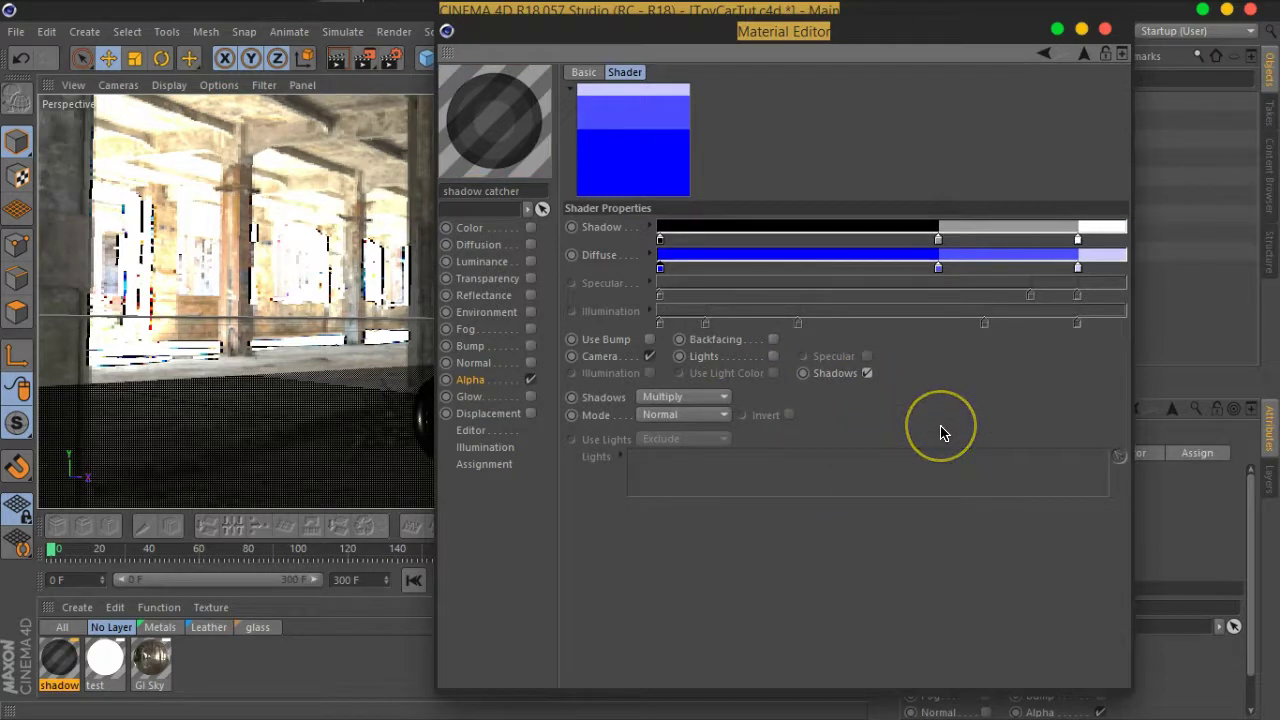
left_click(665, 398)
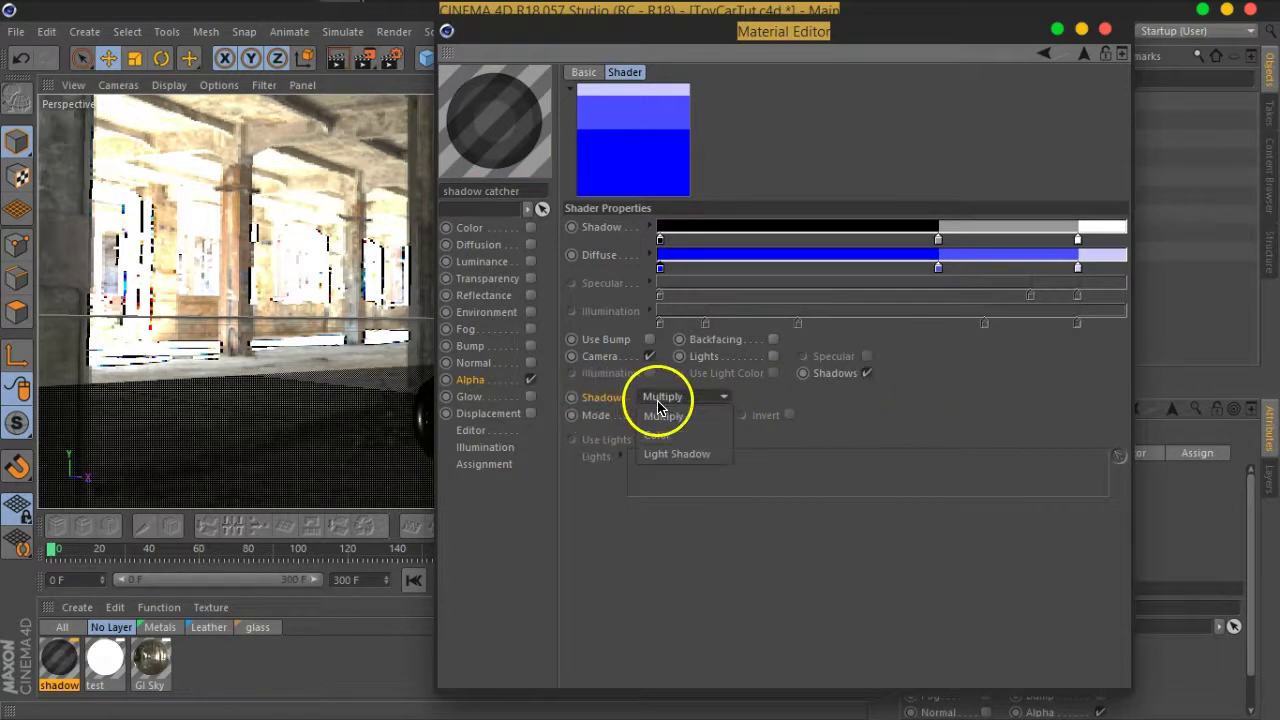
left_click(673, 455)
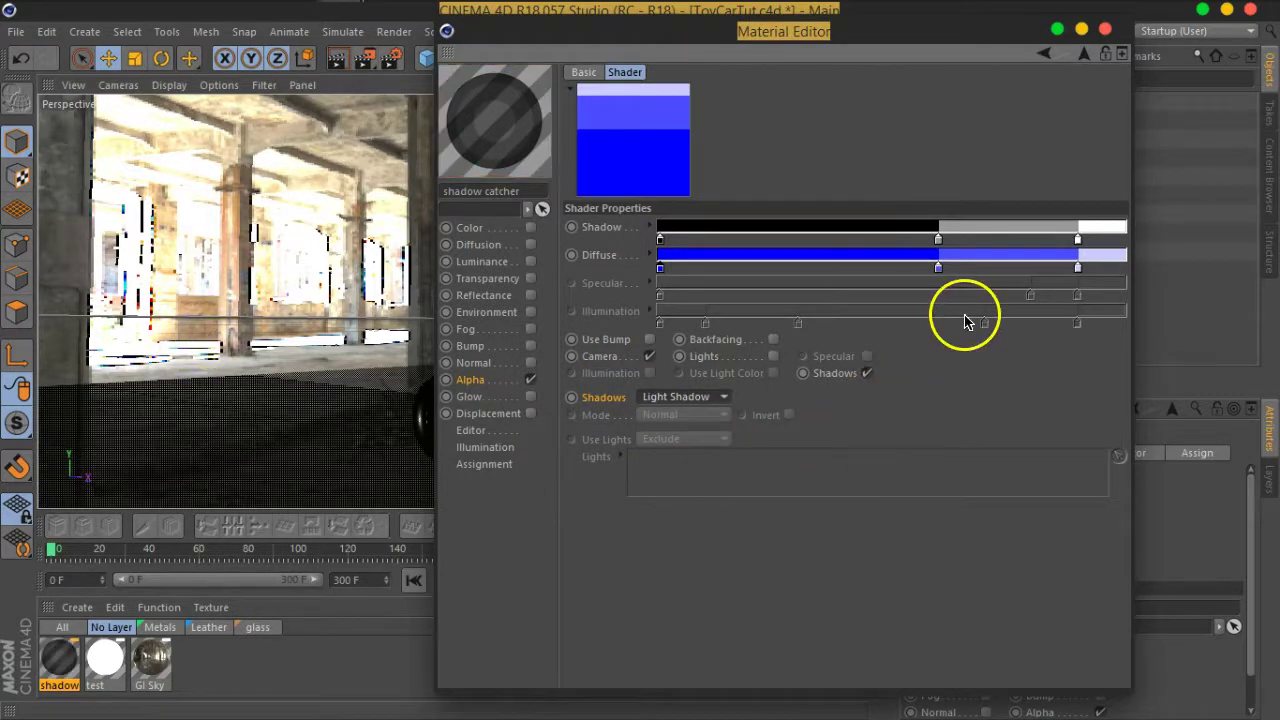
- Delete the extra knots from the Diffuse and Shadow gradients
left_click_drag(1077, 268, 1057, 400)
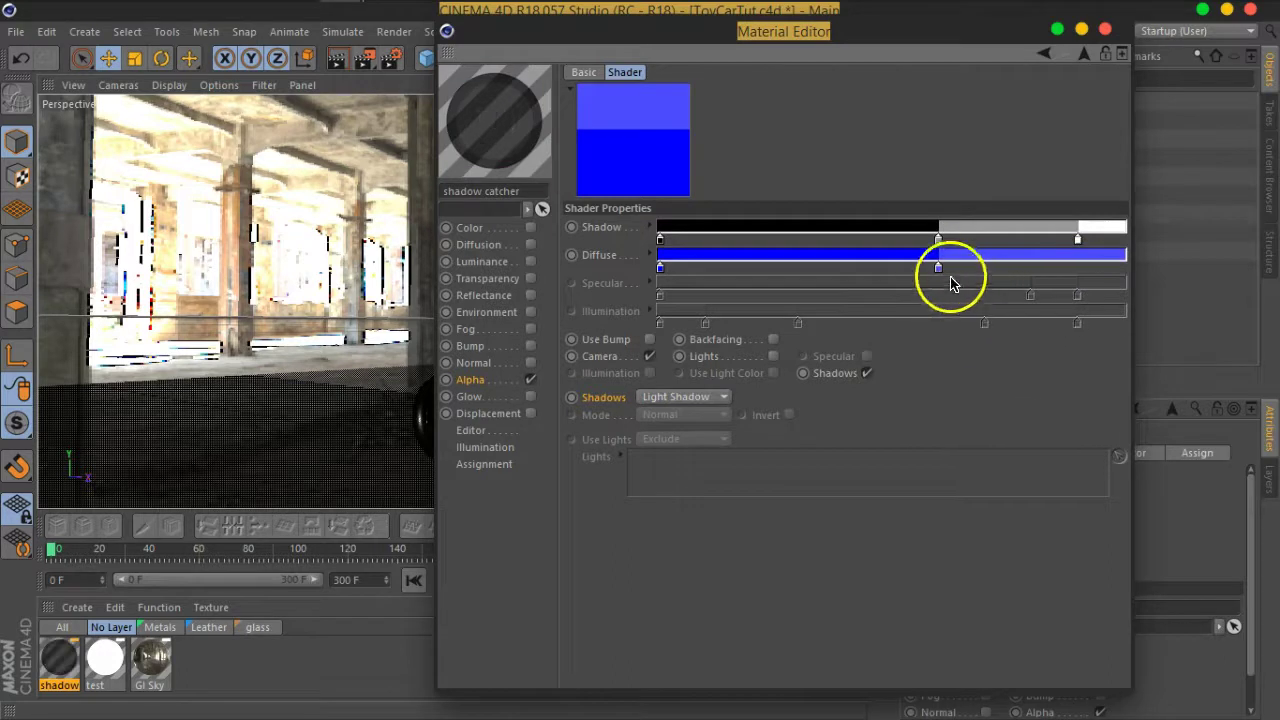
left_click_drag(940, 268, 977, 434)
left_click_drag(1077, 240, 1071, 380)
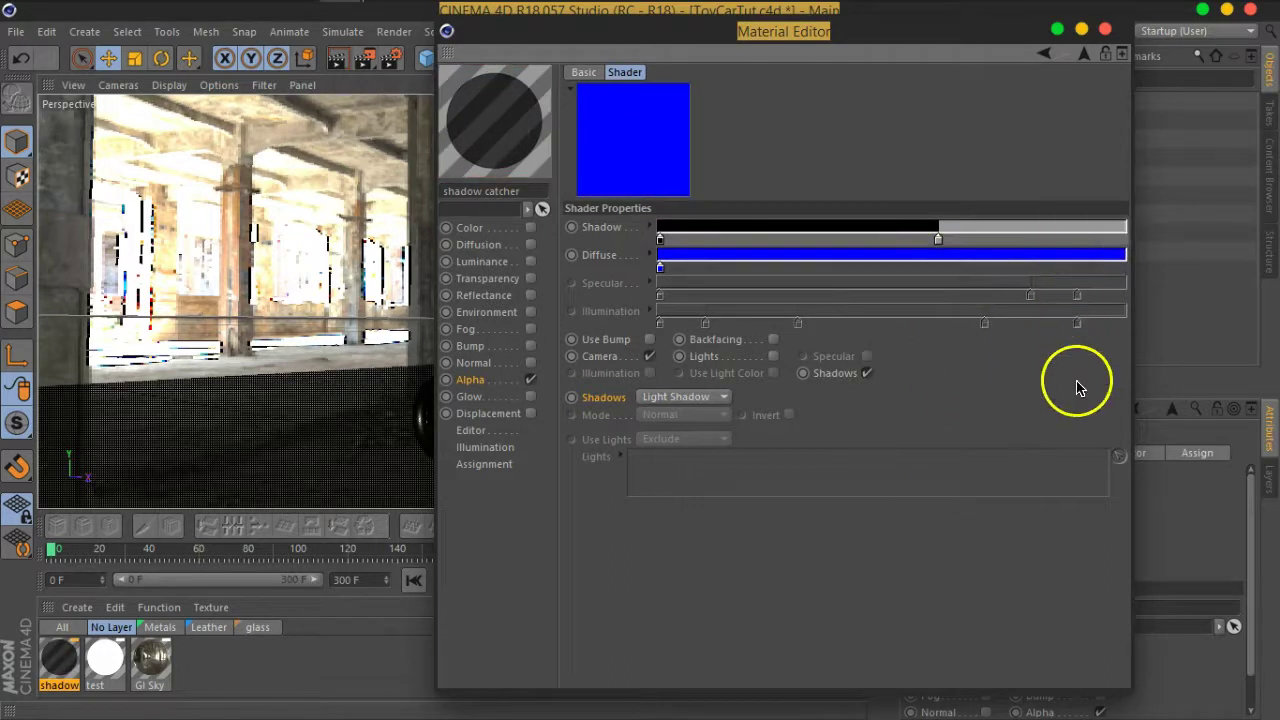
left_click_drag(938, 240, 981, 418)
- Turn on Camera shading and make the Diffuse knot white
left_click(649, 356)
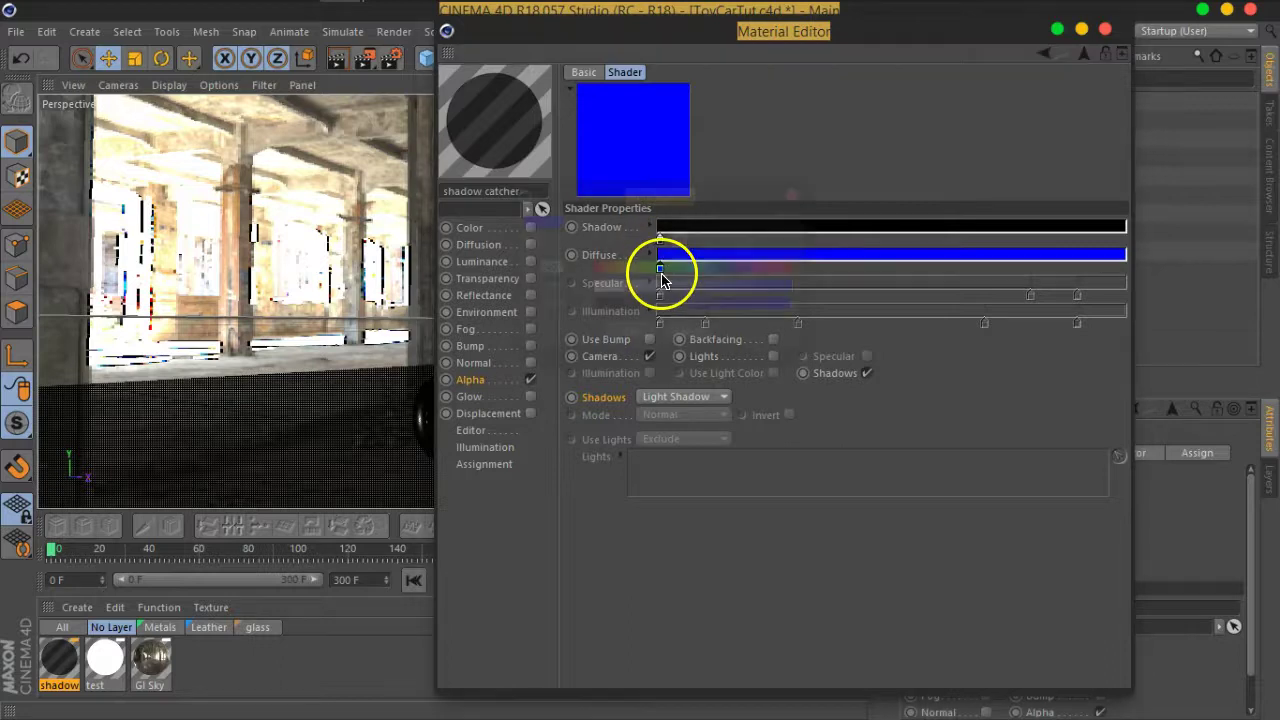
double_click(660, 269)
left_click_drag(657, 292, 590, 290)
left_click(630, 343)
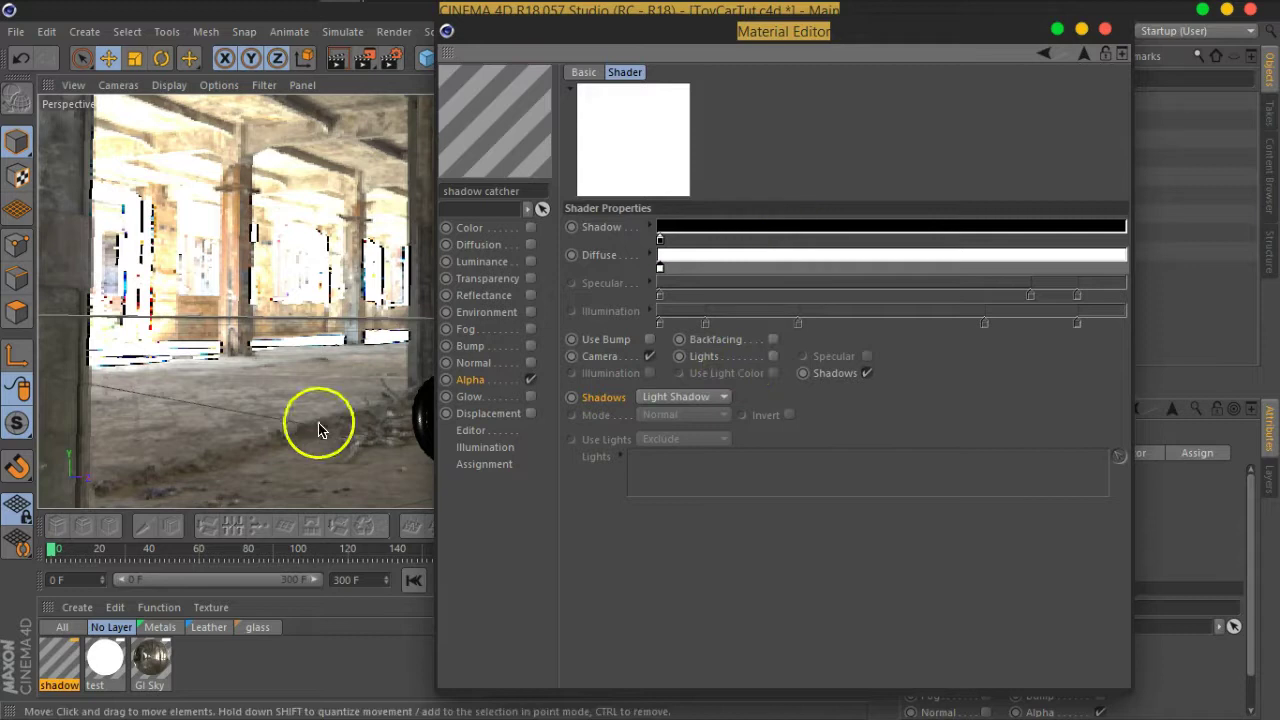
- Return to the alpha channel settings and close the Material Editor
left_click(480, 380)
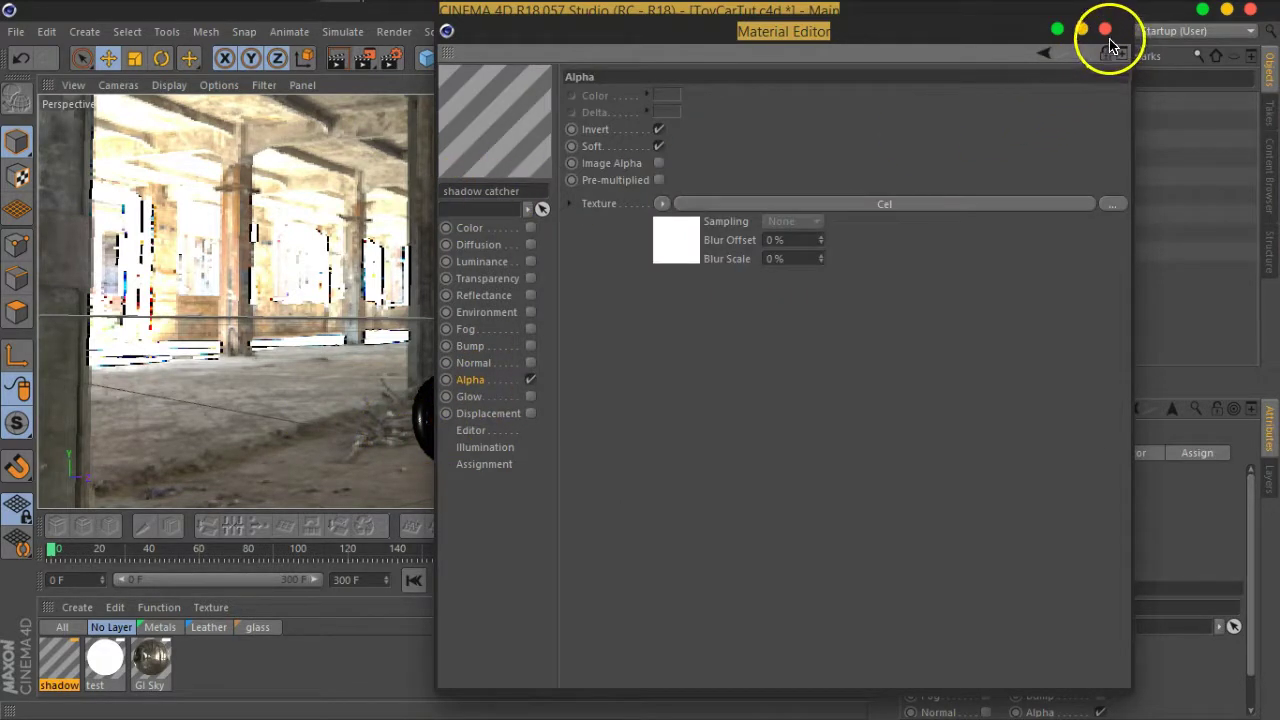
left_click(626, 166)
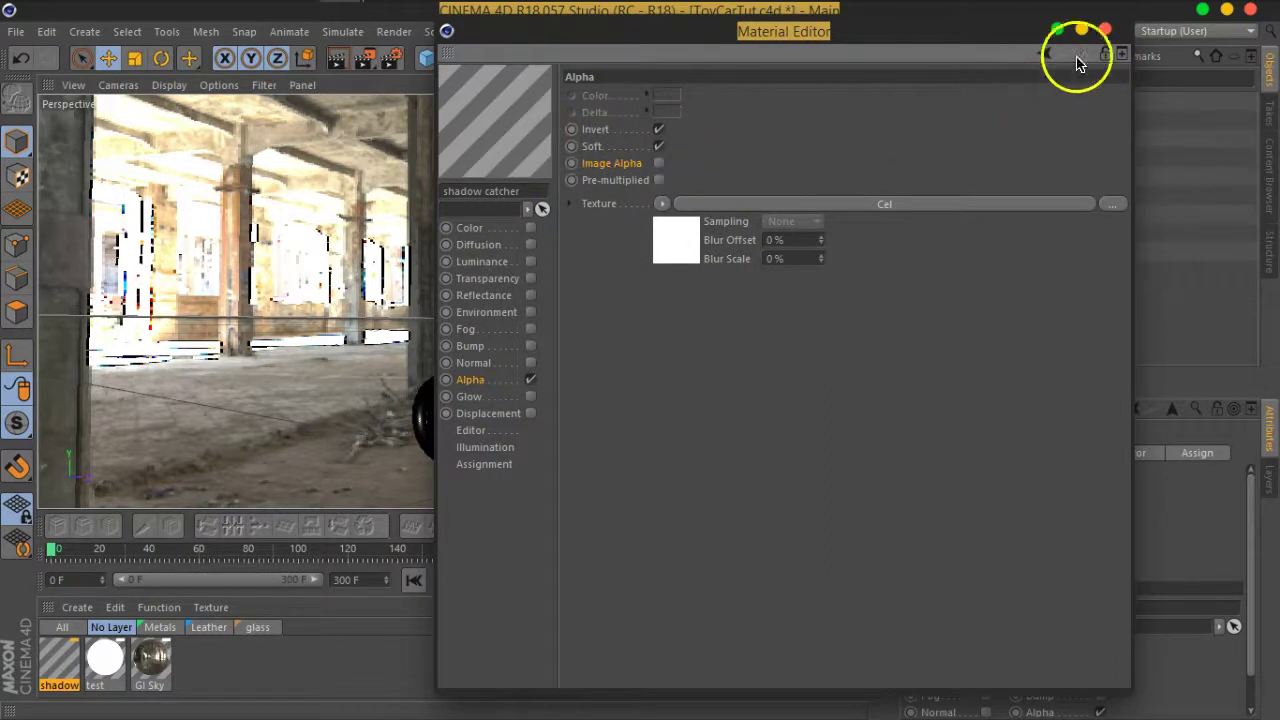
left_click(1106, 30)
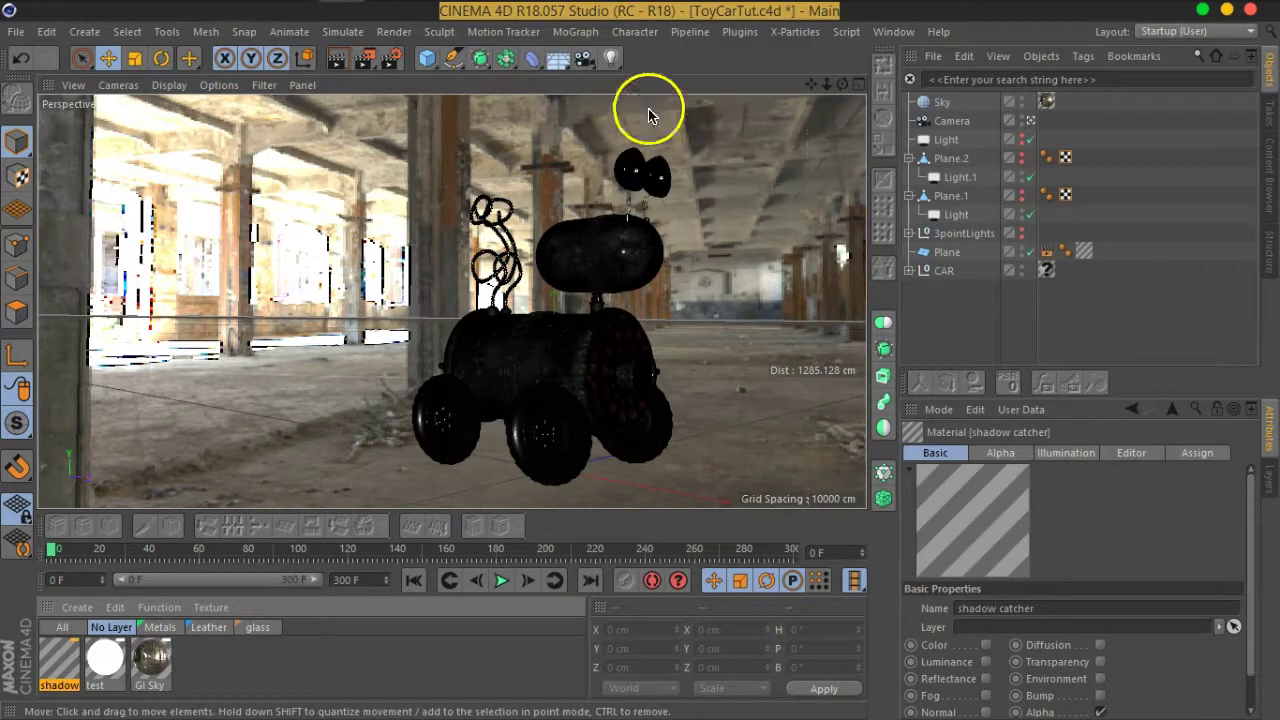
- Add an area light and select the Sky's texture tag to edit its horizontal offset
left_click(611, 58)
left_click(783, 118)
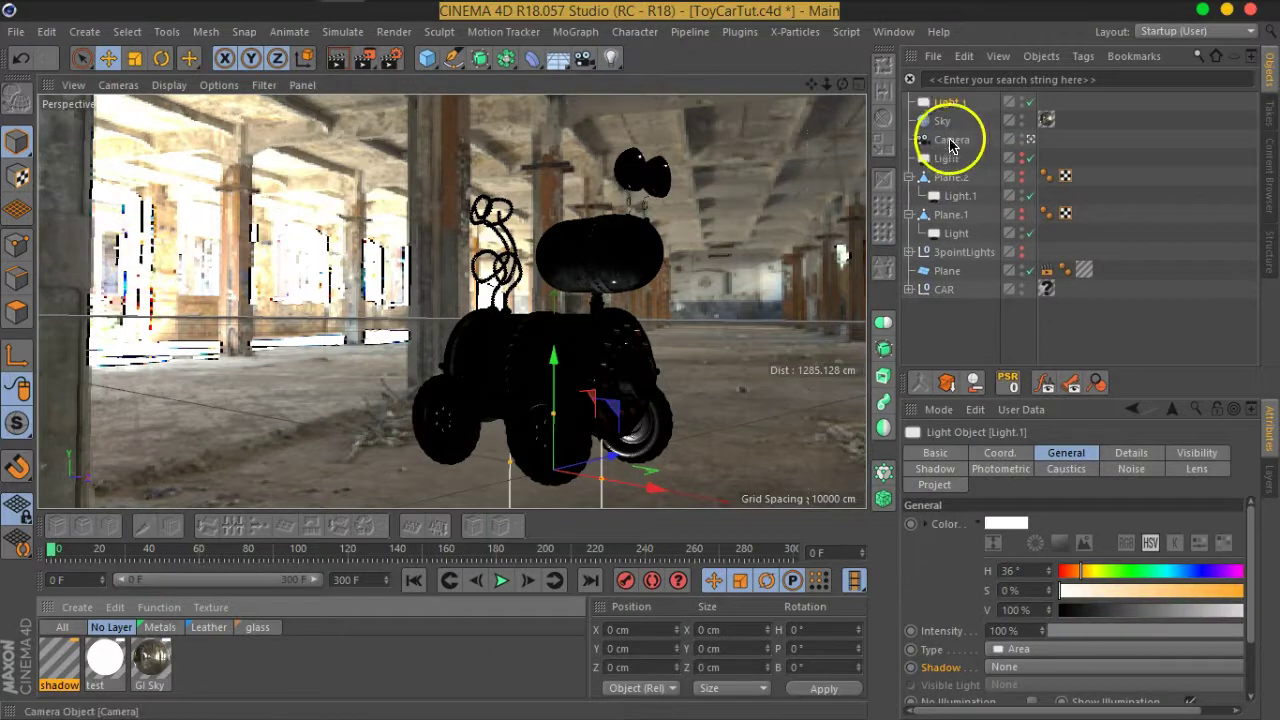
left_click(1046, 120)
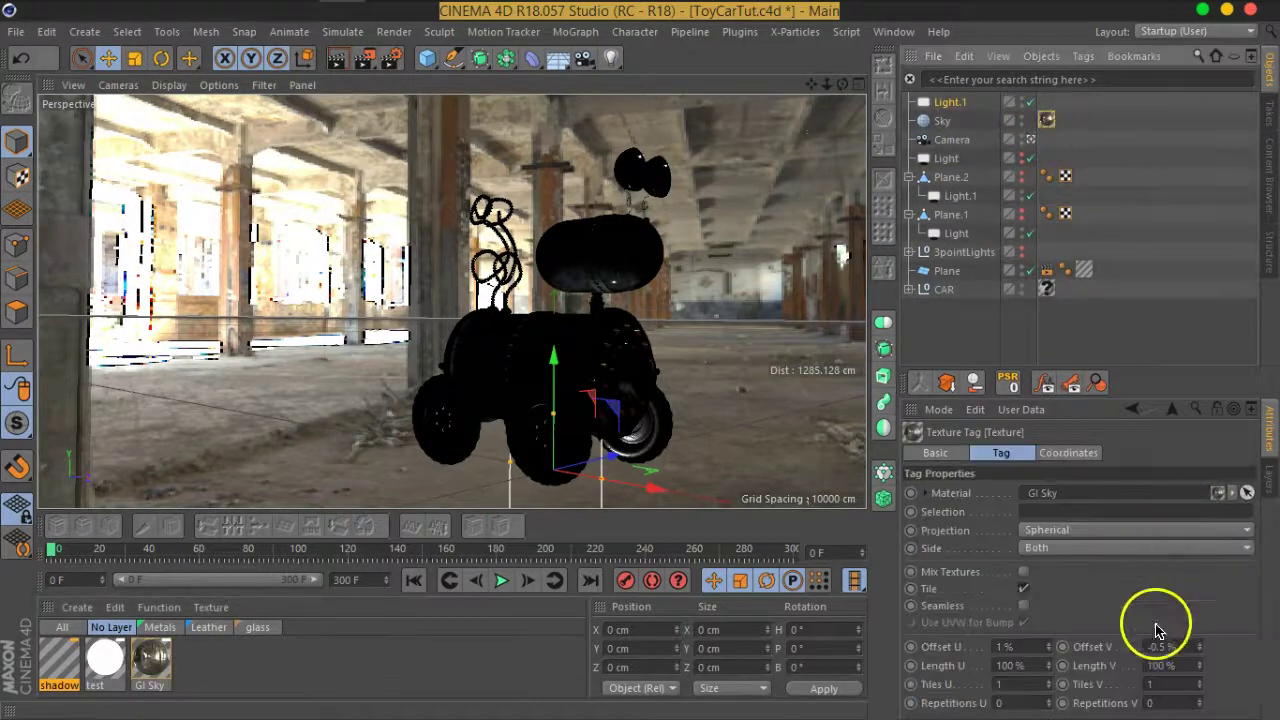
left_click(1025, 648)
scroll(1026, 648, "down", 5)
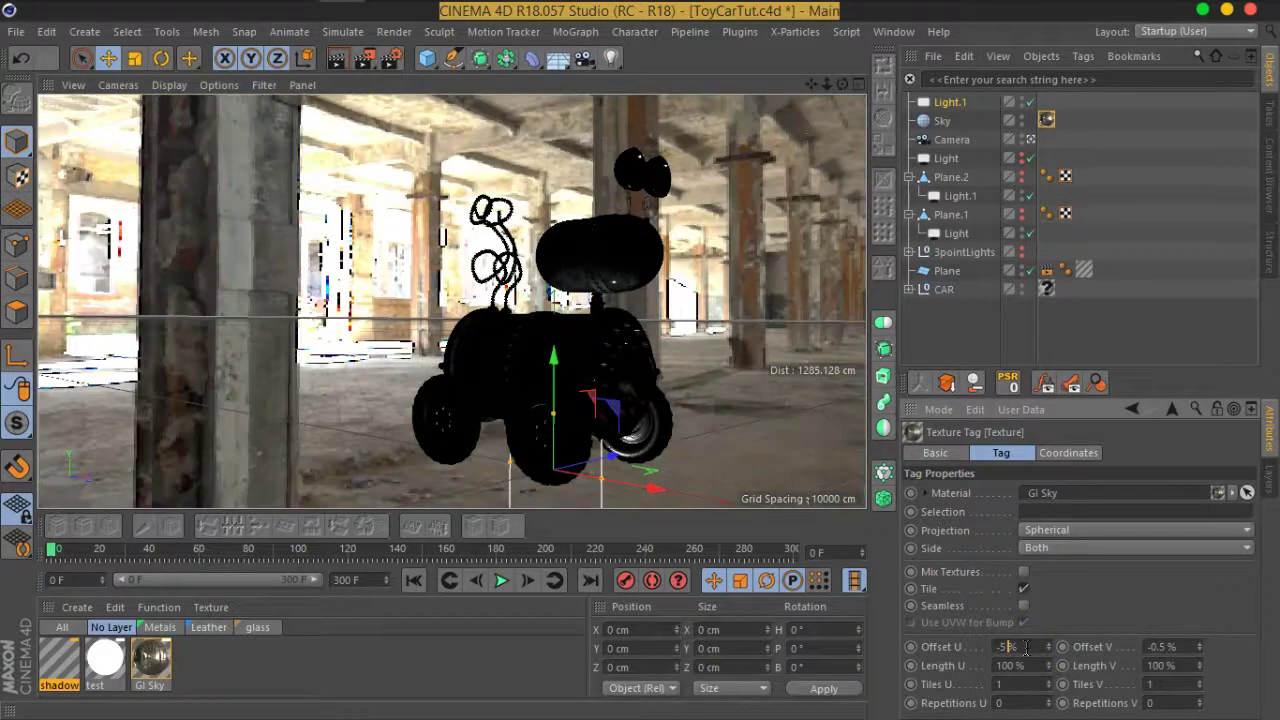
scroll(1026, 648, "down", 5)
scroll(1026, 648, "down", 5)
scroll(1026, 648, "down", 5)
scroll(1026, 648, "up", 4)
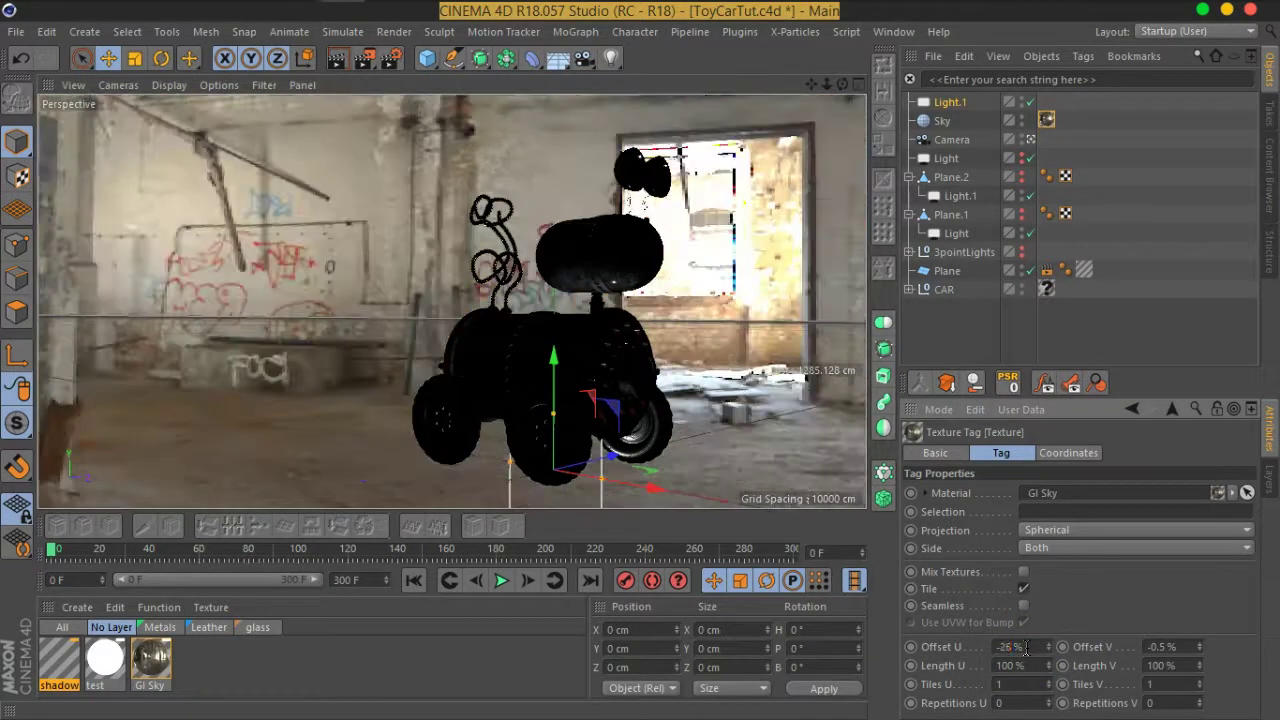
- Orbit and pull back the view to frame the toy car
left_click_drag(840, 88, 1045, 88)
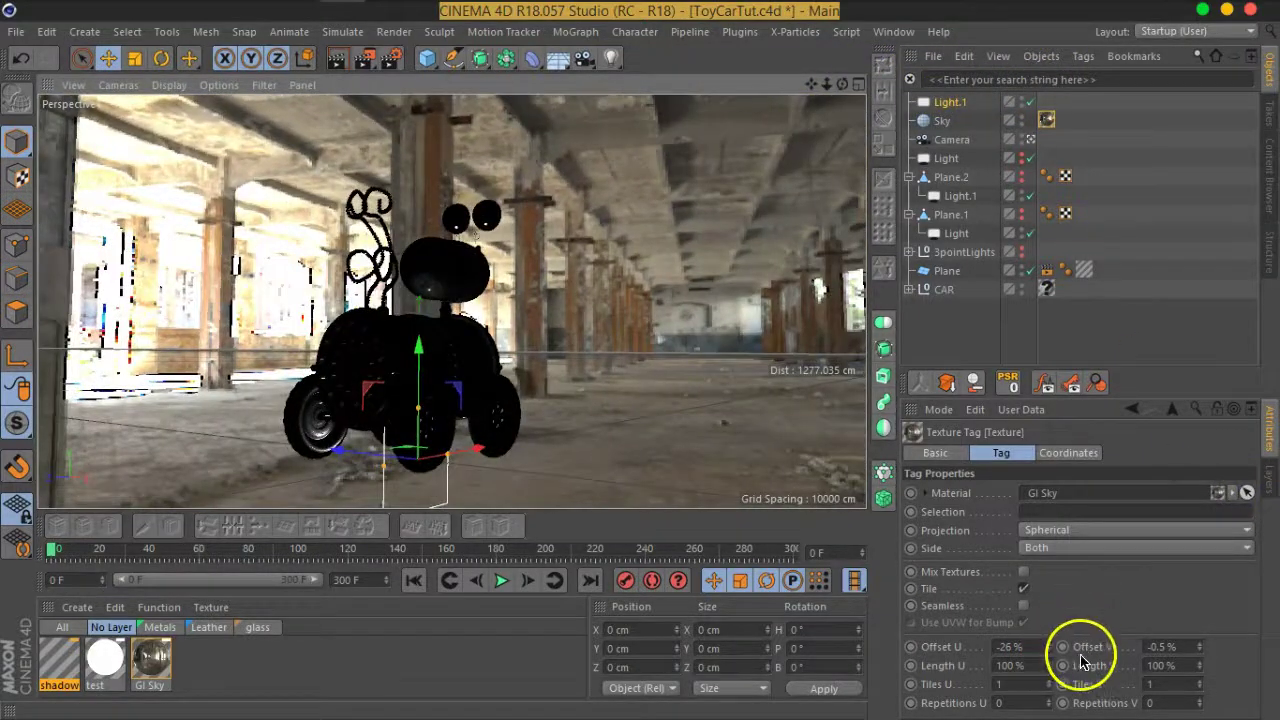
scroll(1053, 657, "down", 5)
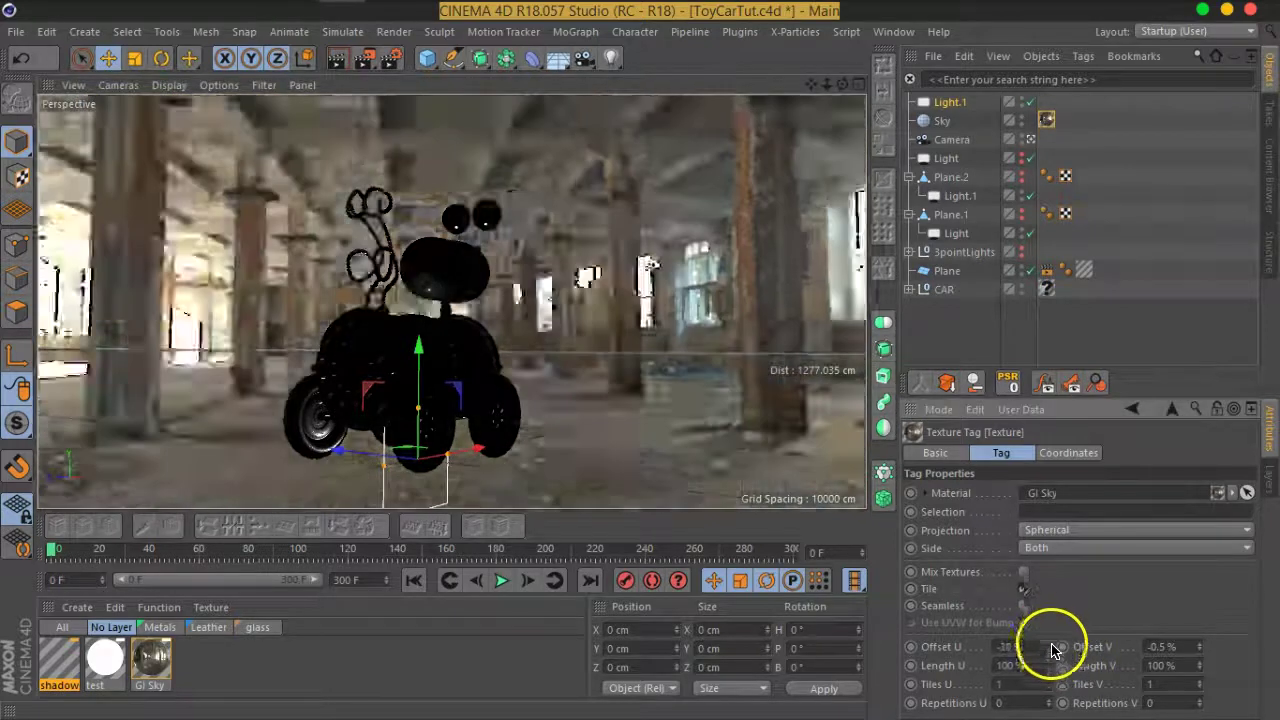
scroll(1053, 657, "up", 4)
scroll(1053, 652, "up", 4)
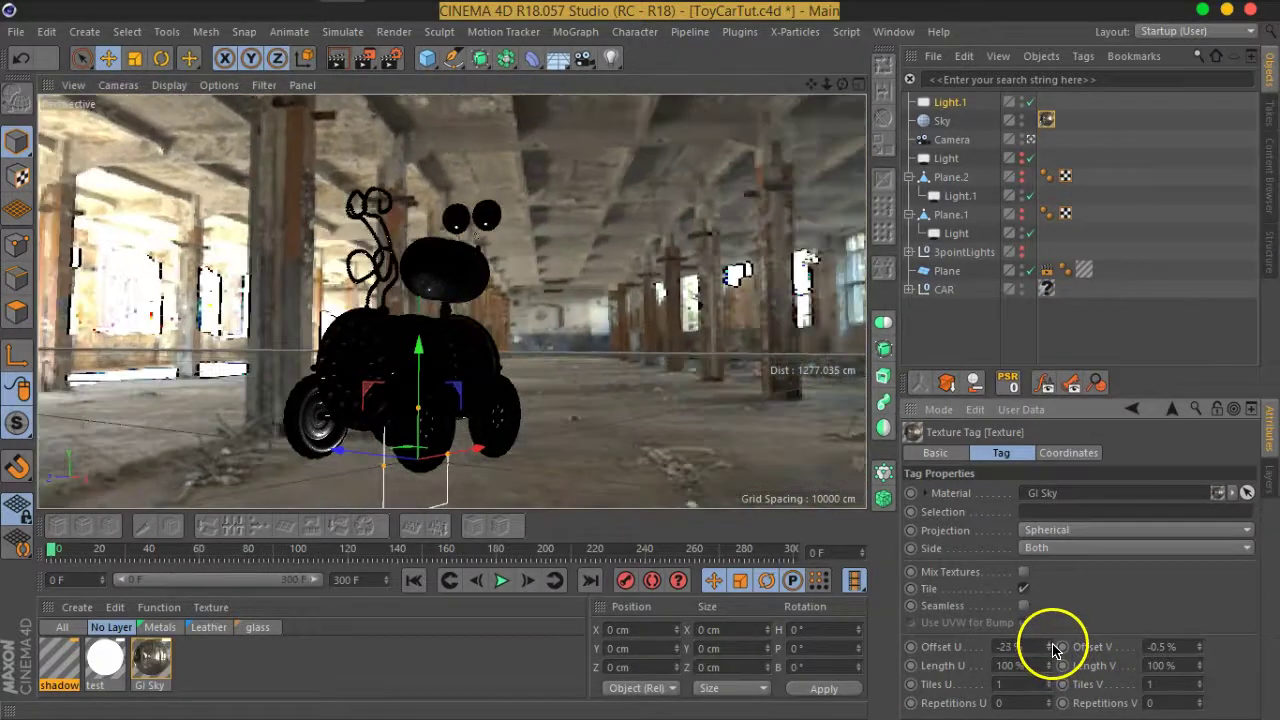
scroll(1053, 650, "down", 4)
mouse_move(842, 84)
left_mouse_down()
mouse_move(800, 95)
mouse_move(706, 86)
mouse_move(1043, 86)
mouse_move(826, 86)
mouse_move(673, 115)
left_mouse_up()
mouse_move(840, 84)
left_mouse_down()
mouse_move(958, 98)
mouse_move(955, 85)
mouse_move(1000, 114)
mouse_move(1034, 106)
mouse_move(967, 103)
left_mouse_up()
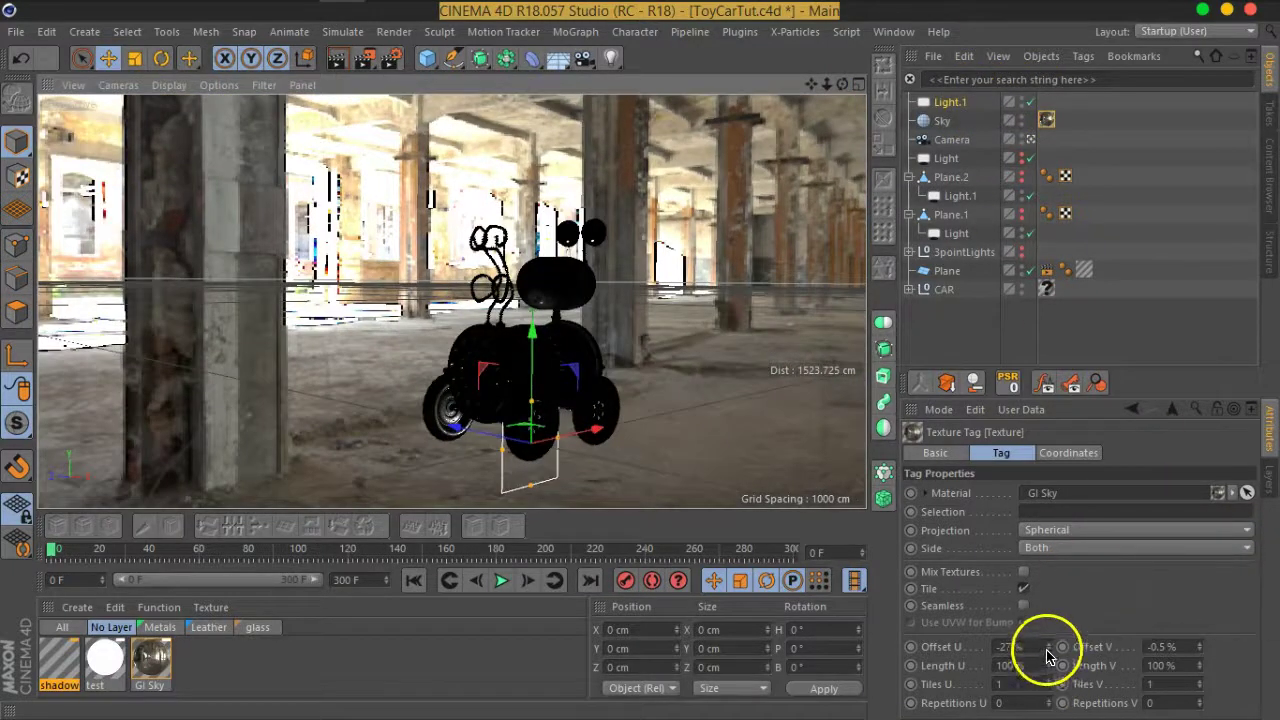
- Shift the warehouse backdrop to Offset U 69% and select the scene camera
mouse_move(1063, 652)
left_mouse_down()
mouse_move(1049, 651)
mouse_move(1052, 560)
left_mouse_up()
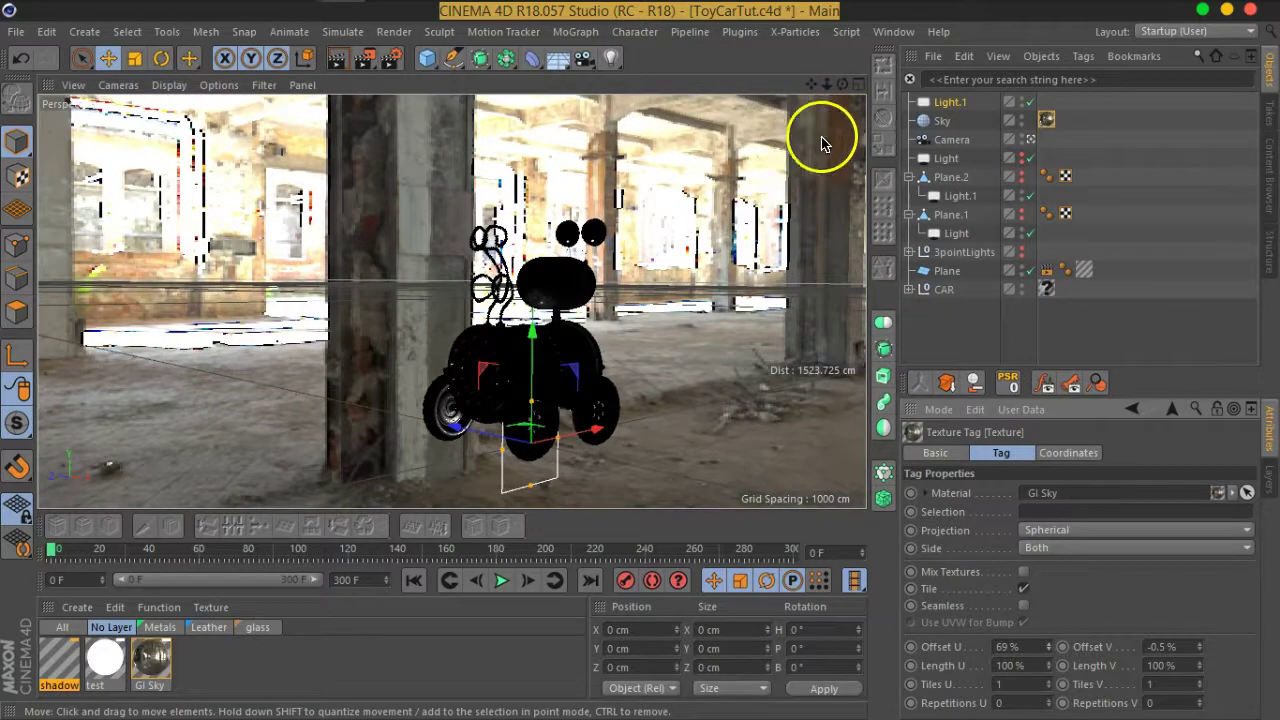
mouse_move(843, 85)
left_mouse_down()
mouse_move(910, 79)
mouse_move(823, 80)
mouse_move(856, 93)
left_mouse_up()
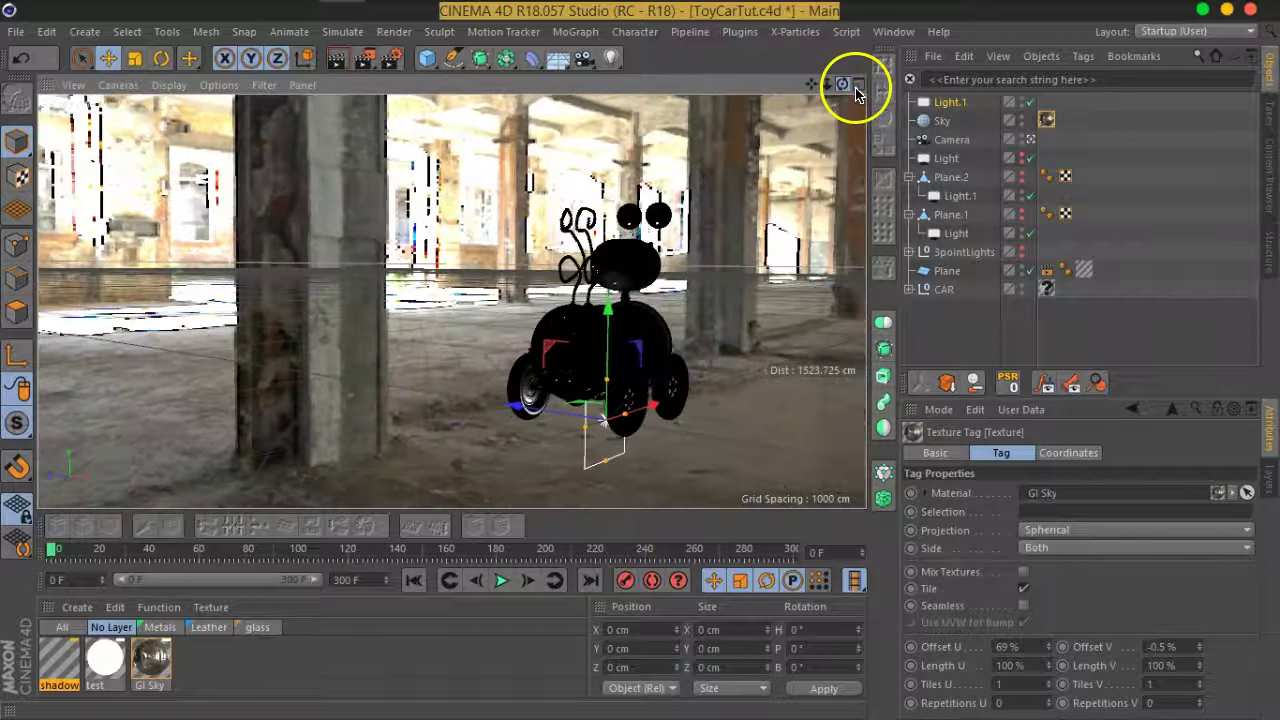
left_click(967, 137)
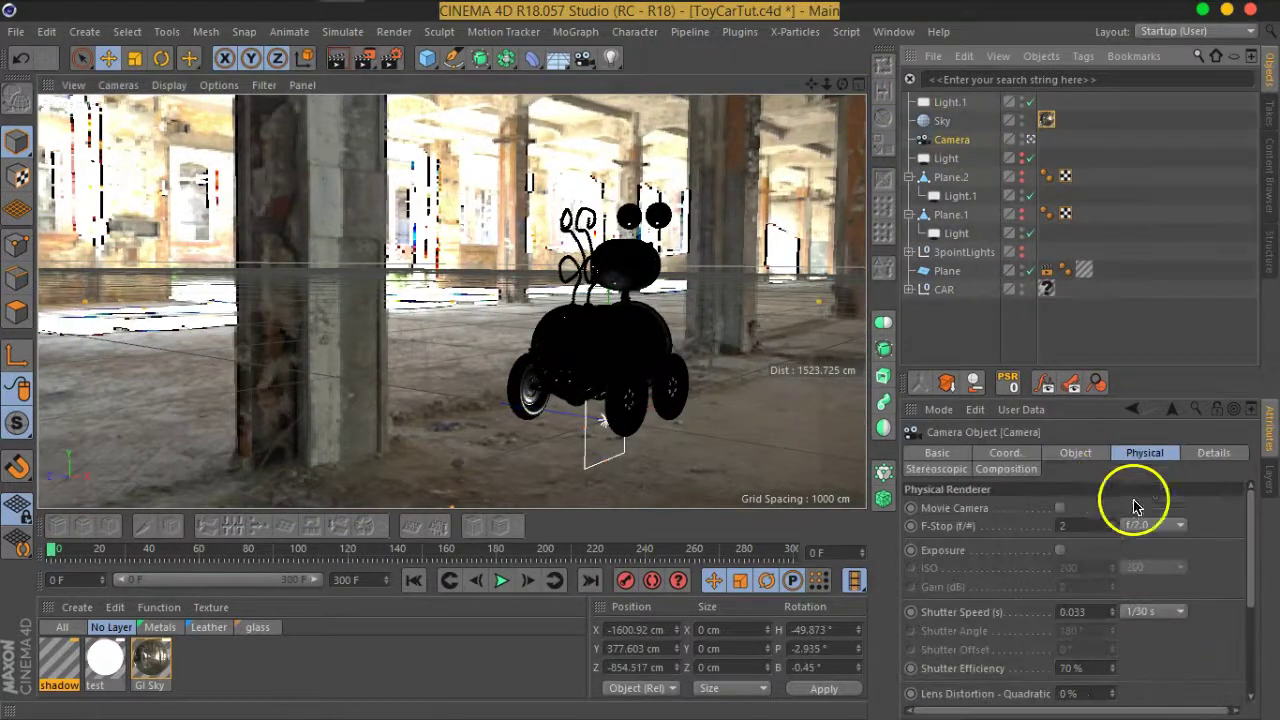
- Increase the camera's focal length to about 53.7 mm
left_click(1077, 458)
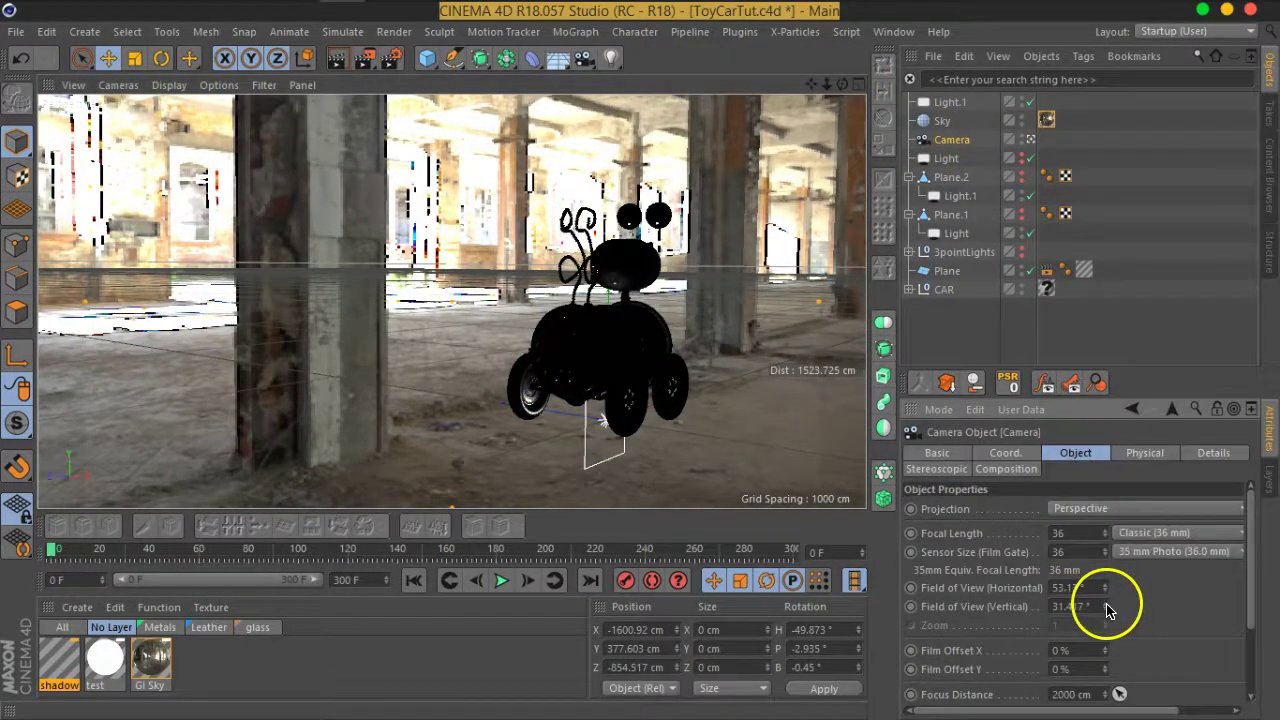
mouse_move(1108, 540)
left_mouse_down()
mouse_move(1073, 383)
mouse_move(839, 220)
left_mouse_up()
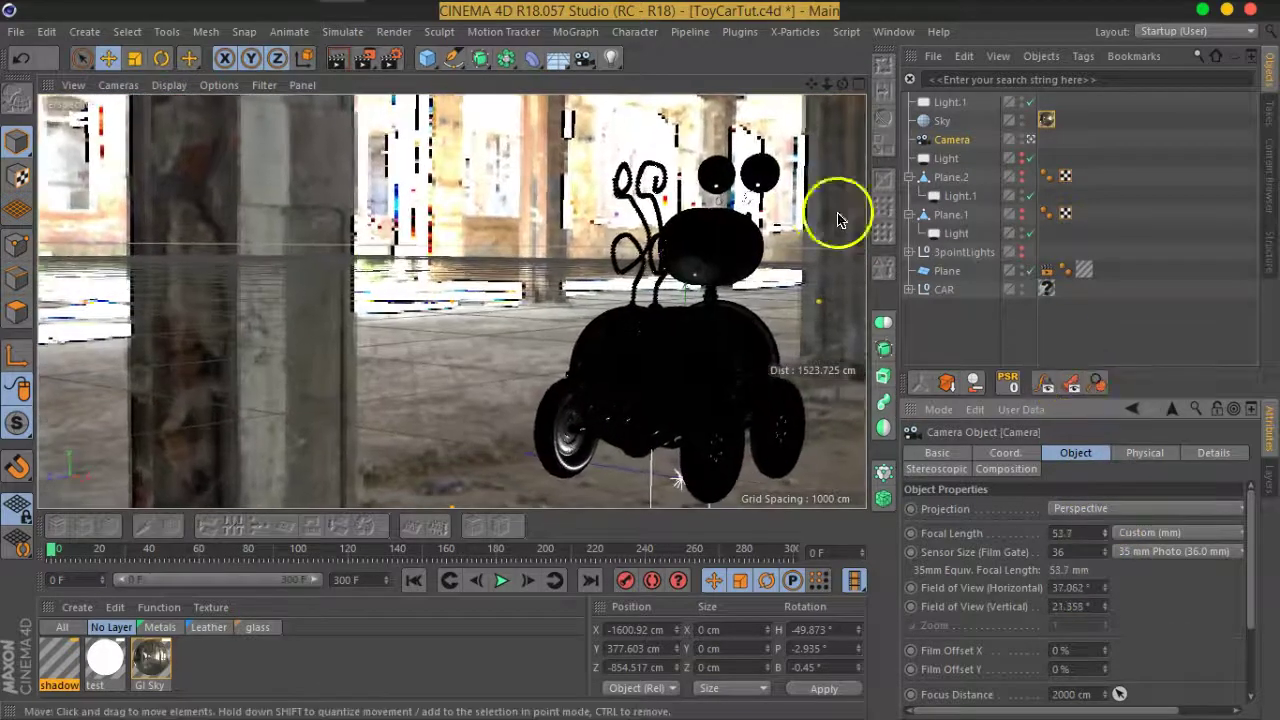
left_click_drag(834, 82, 857, 77)
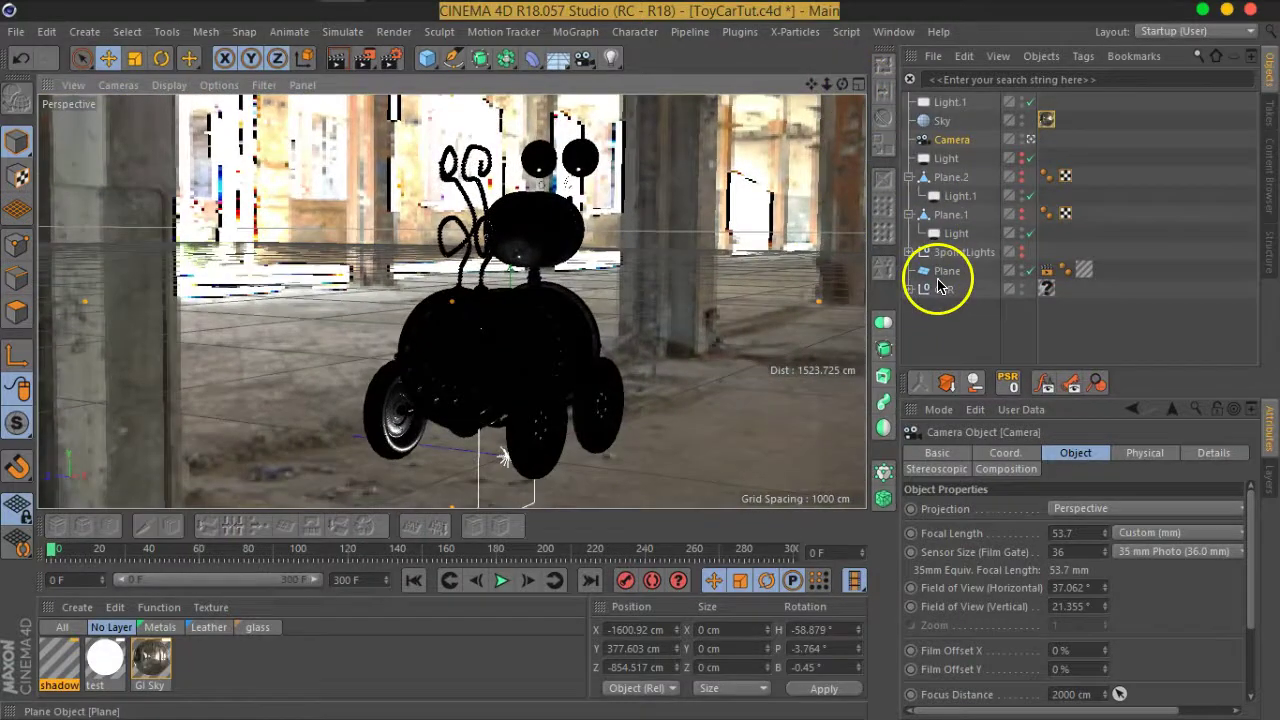
- Set navigation to orbit around the selected CAR group and orbit to a side-on view
left_click(937, 288)
mouse_move(848, 86)
left_mouse_down()
mouse_move(720, 80)
mouse_move(860, 88)
left_mouse_up()
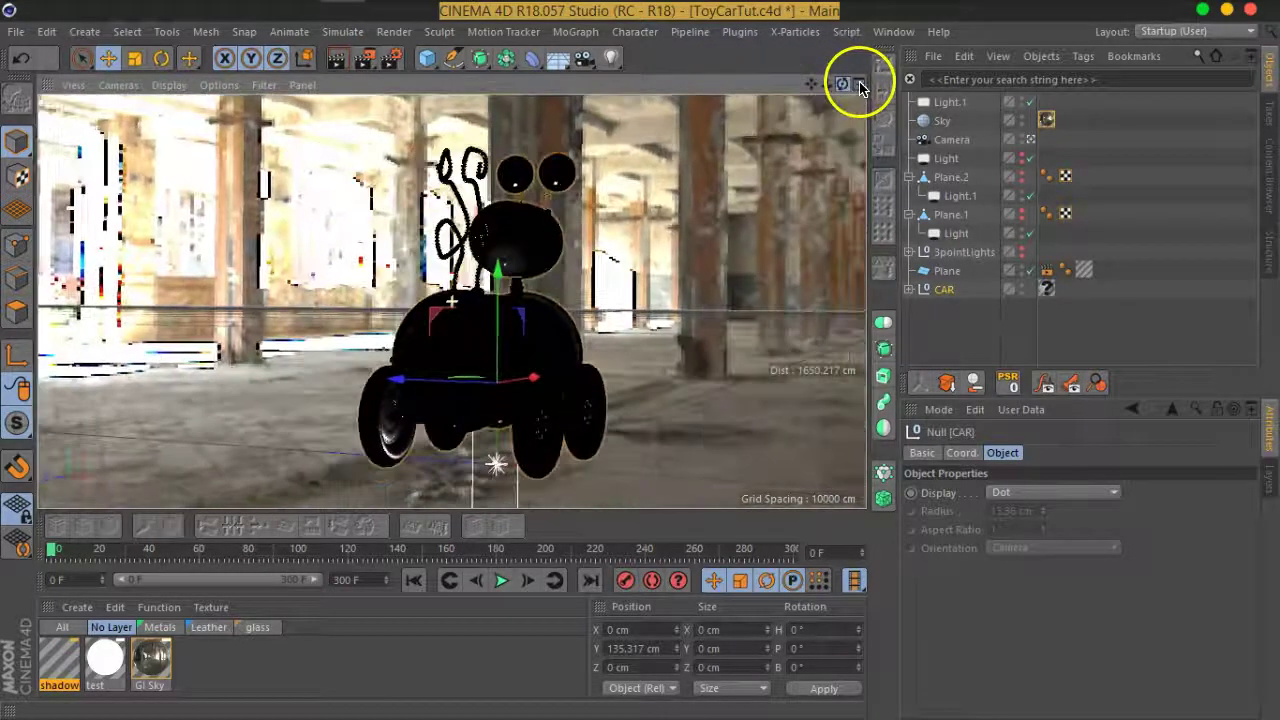
left_click(955, 271)
mouse_move(837, 86)
left_mouse_down()
mouse_move(826, 93)
mouse_move(820, 80)
mouse_move(843, 86)
left_mouse_up()
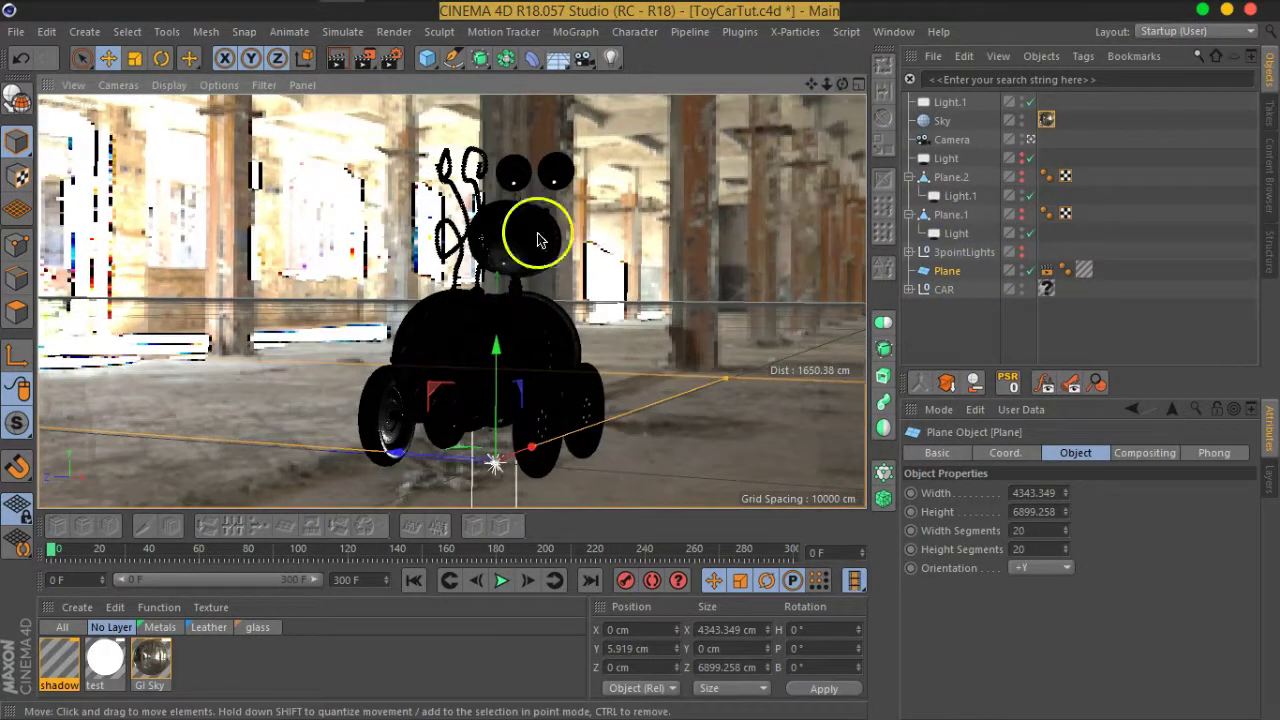
left_click(118, 85)
mouse_move(140, 113)
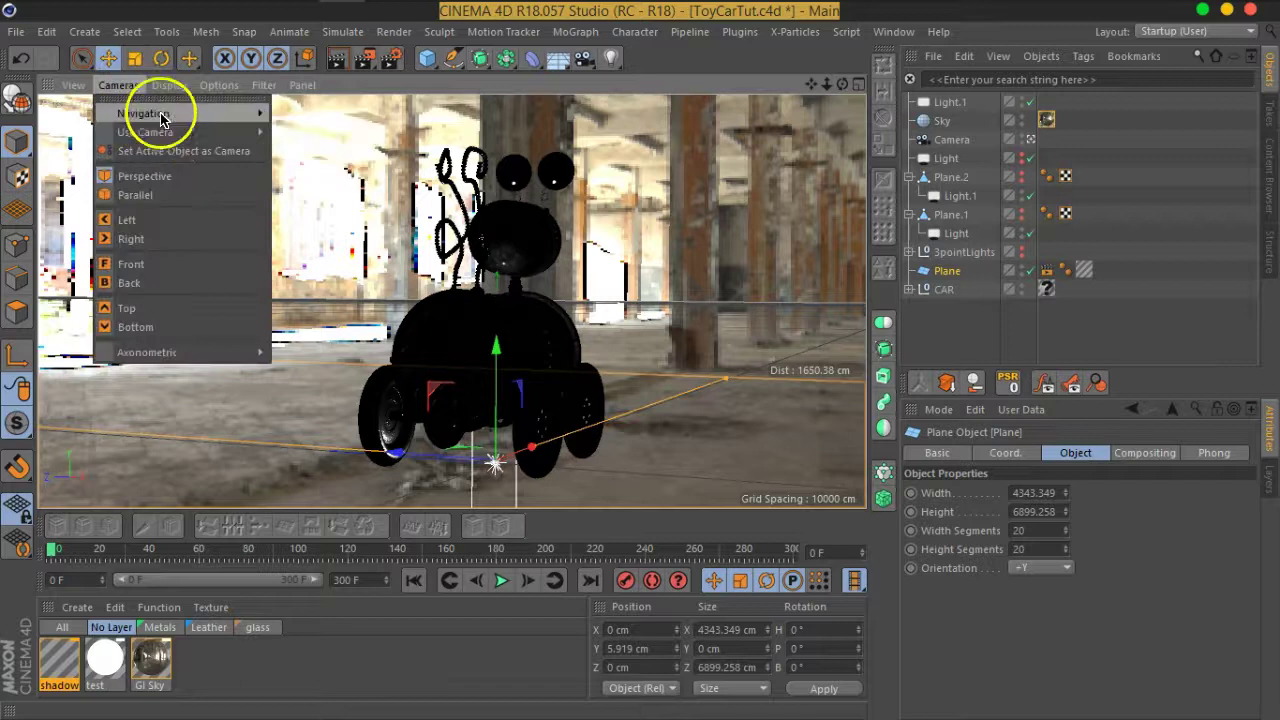
left_click(321, 154)
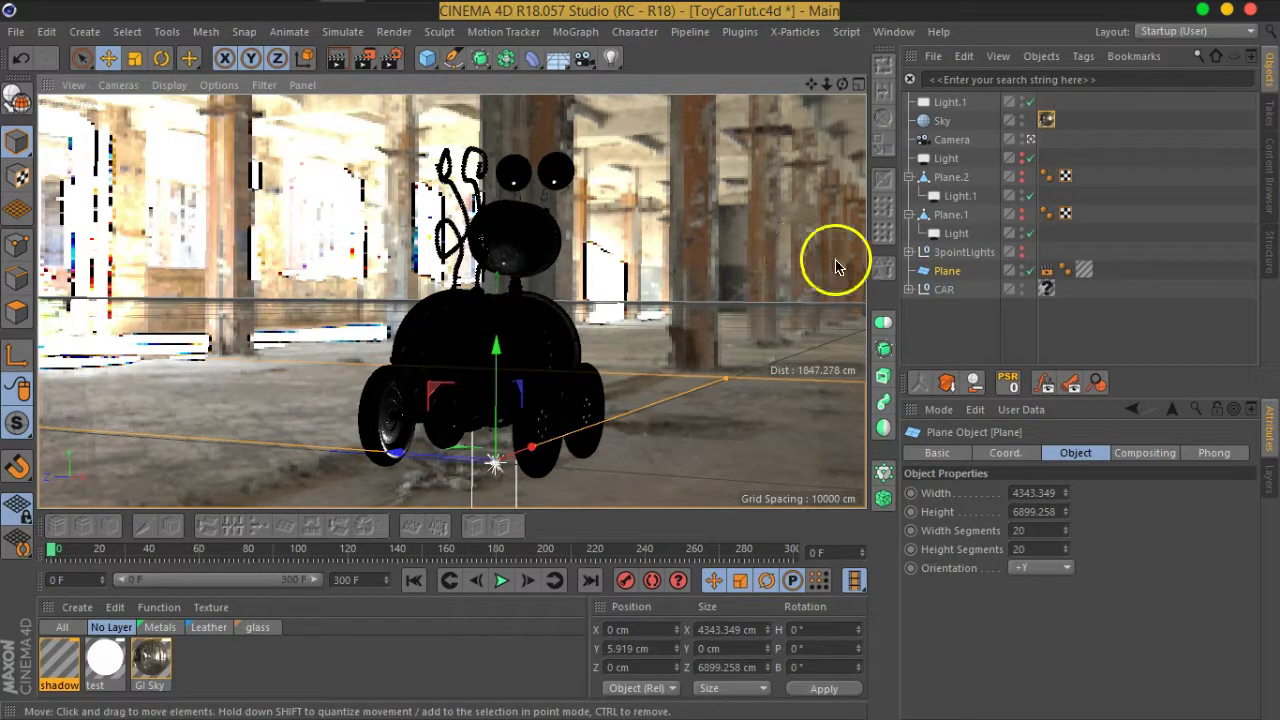
left_click(945, 292)
mouse_move(845, 83)
left_mouse_down()
mouse_move(823, 86)
mouse_move(852, 93)
left_mouse_up()
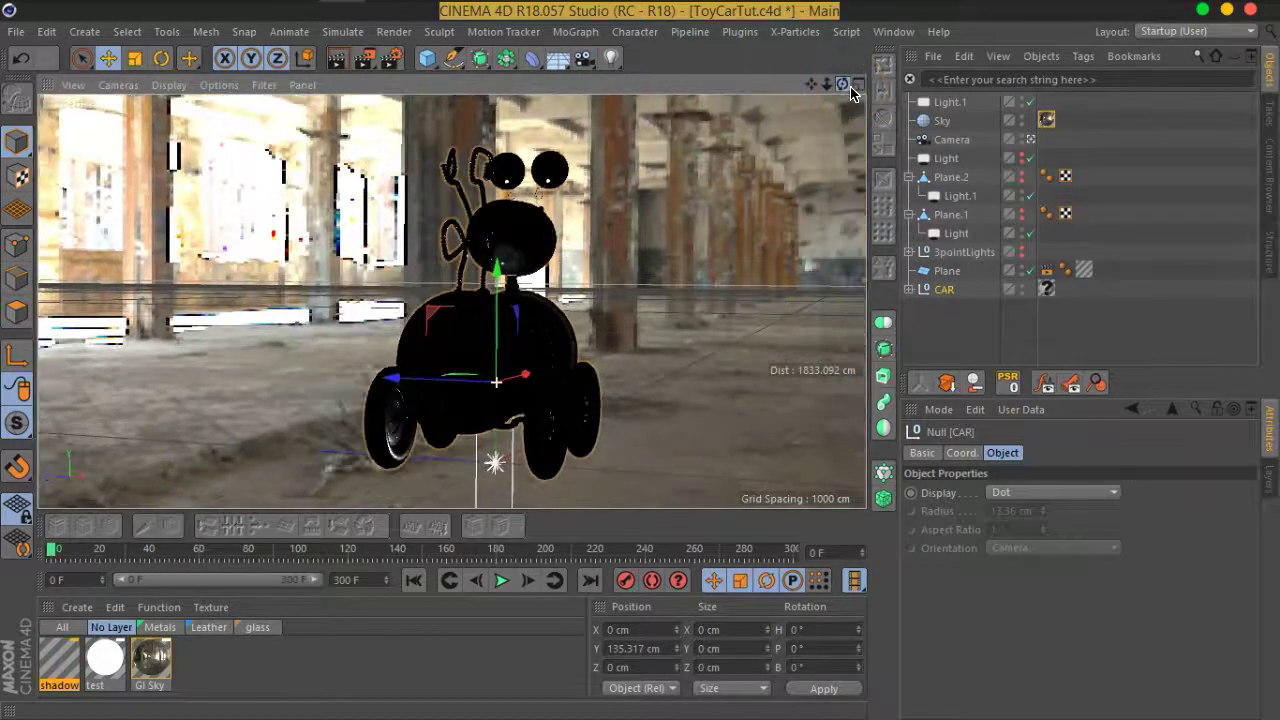
left_click_drag(845, 85, 727, 86)
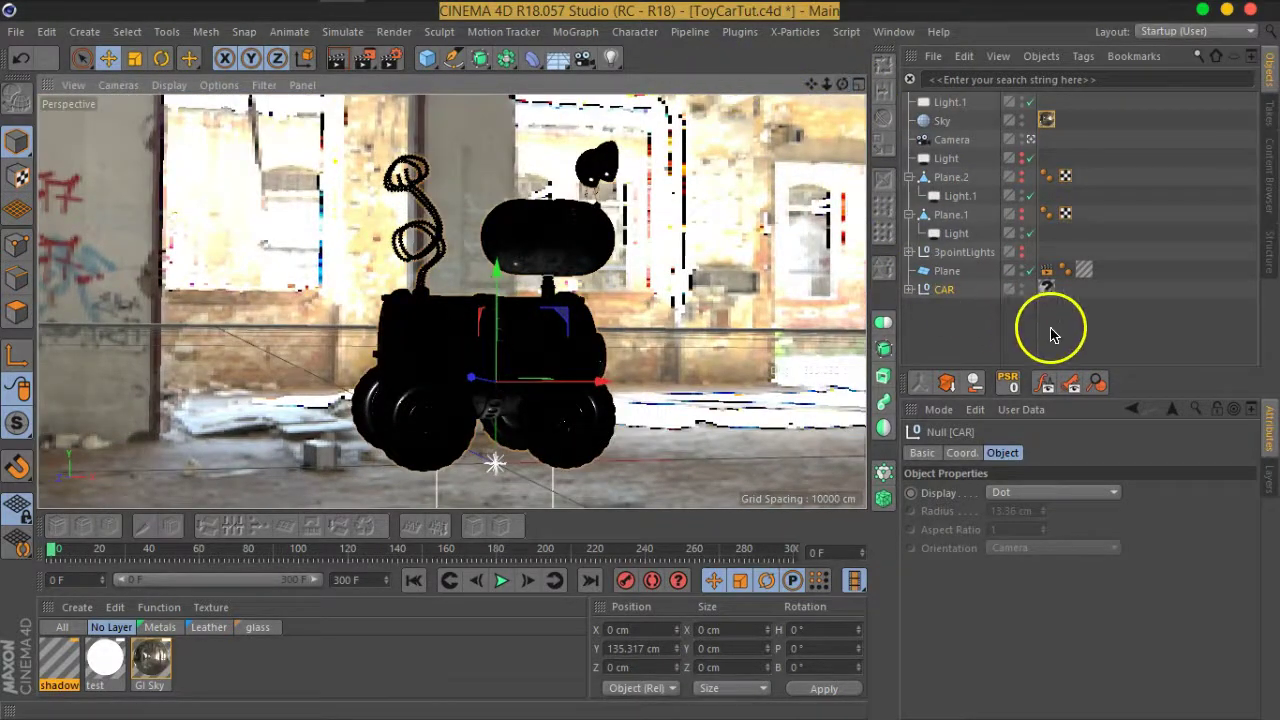
- Rotate the Sky's GI Sky texture in Texture mode to turn the warehouse backdrop
left_click(940, 123)
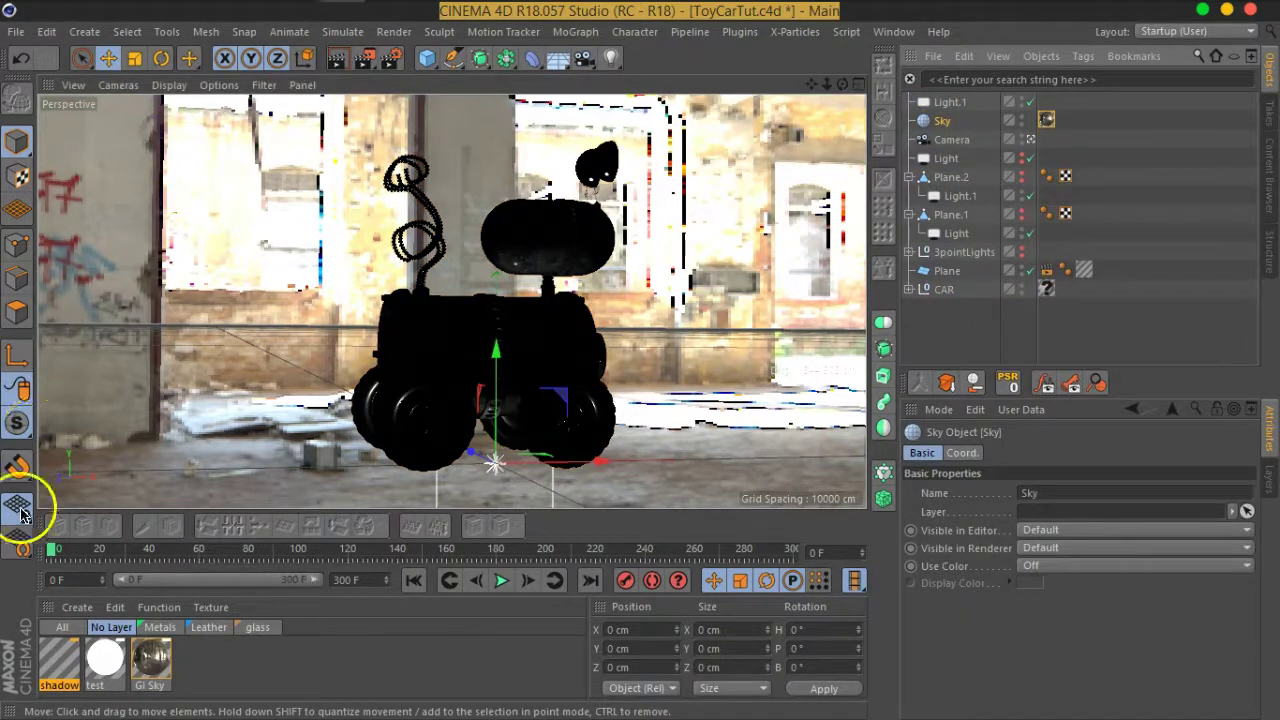
left_click(1046, 120)
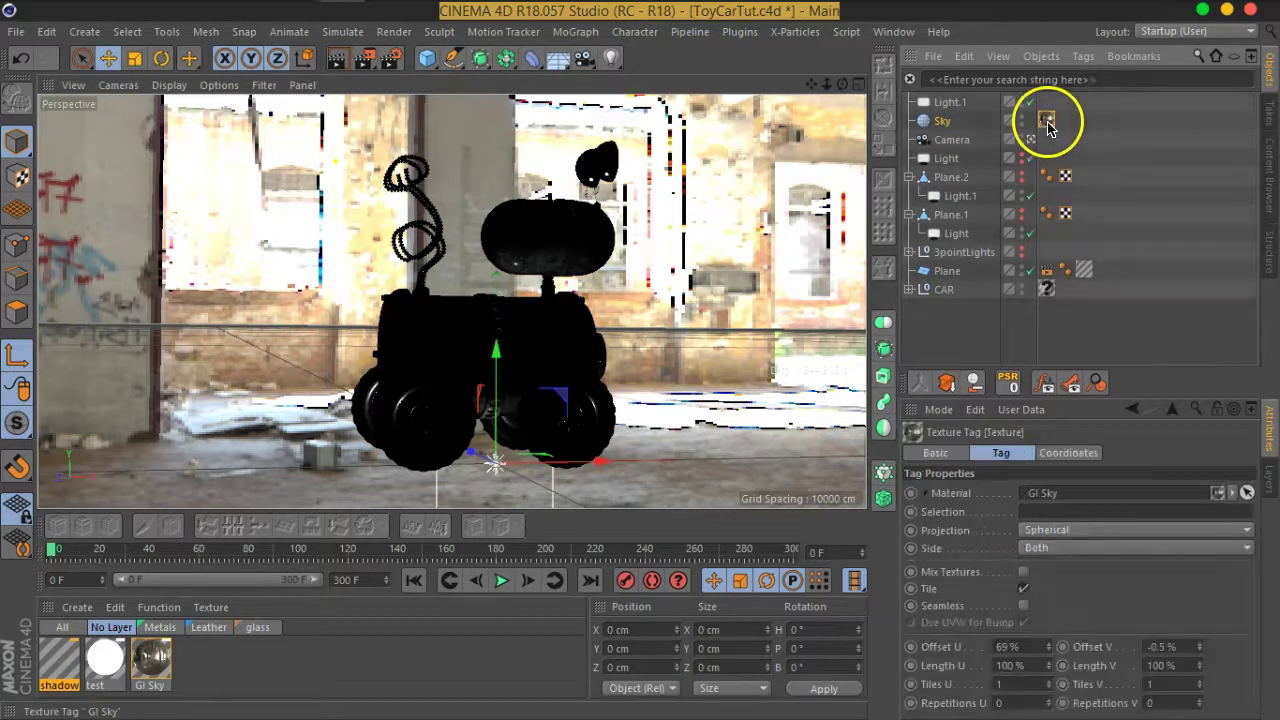
left_click(161, 58)
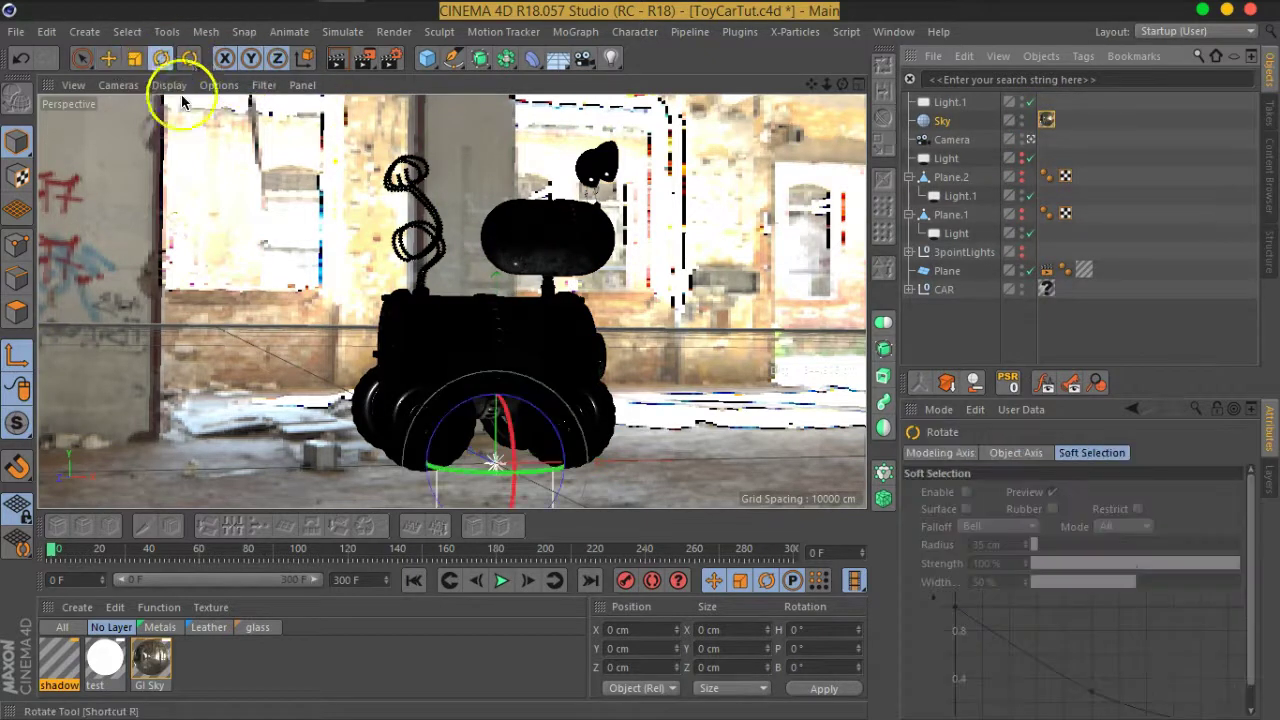
left_click(17, 177)
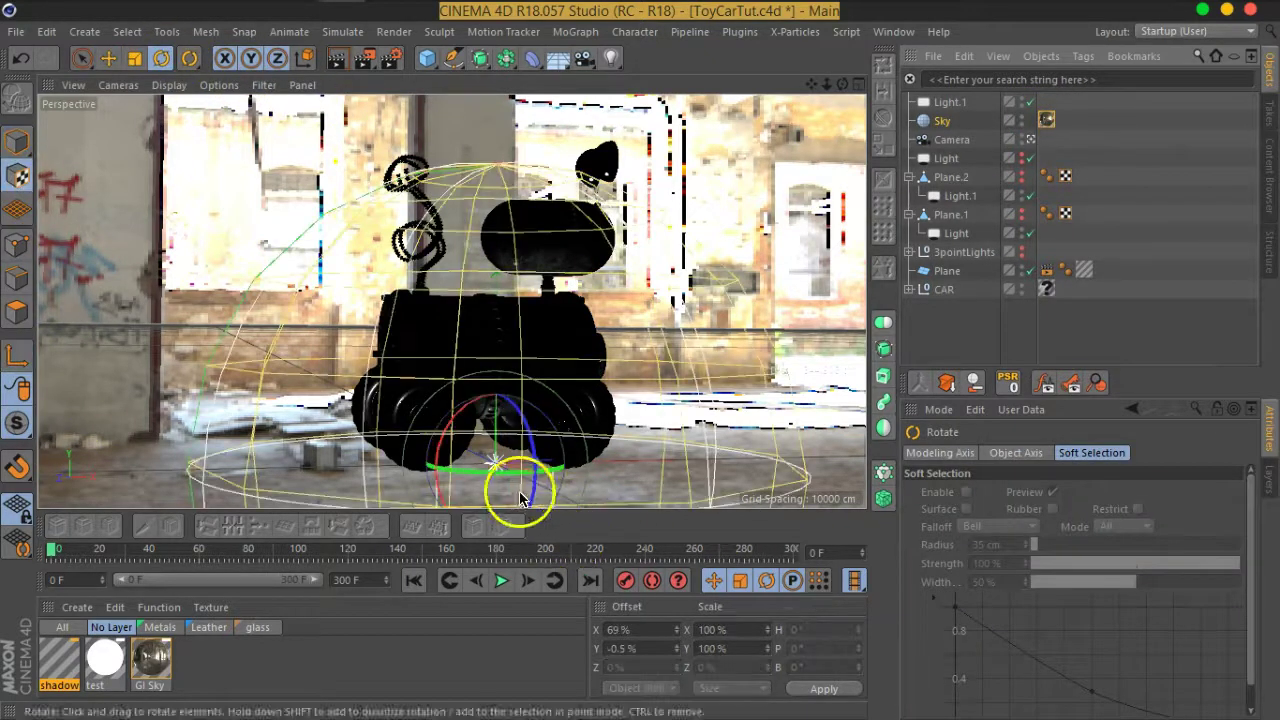
mouse_move(514, 471)
left_mouse_down()
mouse_move(663, 457)
mouse_move(614, 457)
left_mouse_up()
mouse_move(841, 86)
left_mouse_down()
mouse_move(757, 78)
mouse_move(752, 92)
mouse_move(749, 71)
left_mouse_up()
mouse_move(484, 471)
left_mouse_down()
mouse_move(555, 458)
mouse_move(526, 451)
mouse_move(546, 454)
mouse_move(486, 471)
mouse_move(550, 461)
left_mouse_up()
- Fine-tune the sky texture heading to about 14.58°, then select Light.1
left_click(8, 357)
mouse_move(842, 84)
left_mouse_down()
mouse_move(929, 82)
mouse_move(922, 97)
mouse_move(913, 90)
left_mouse_up()
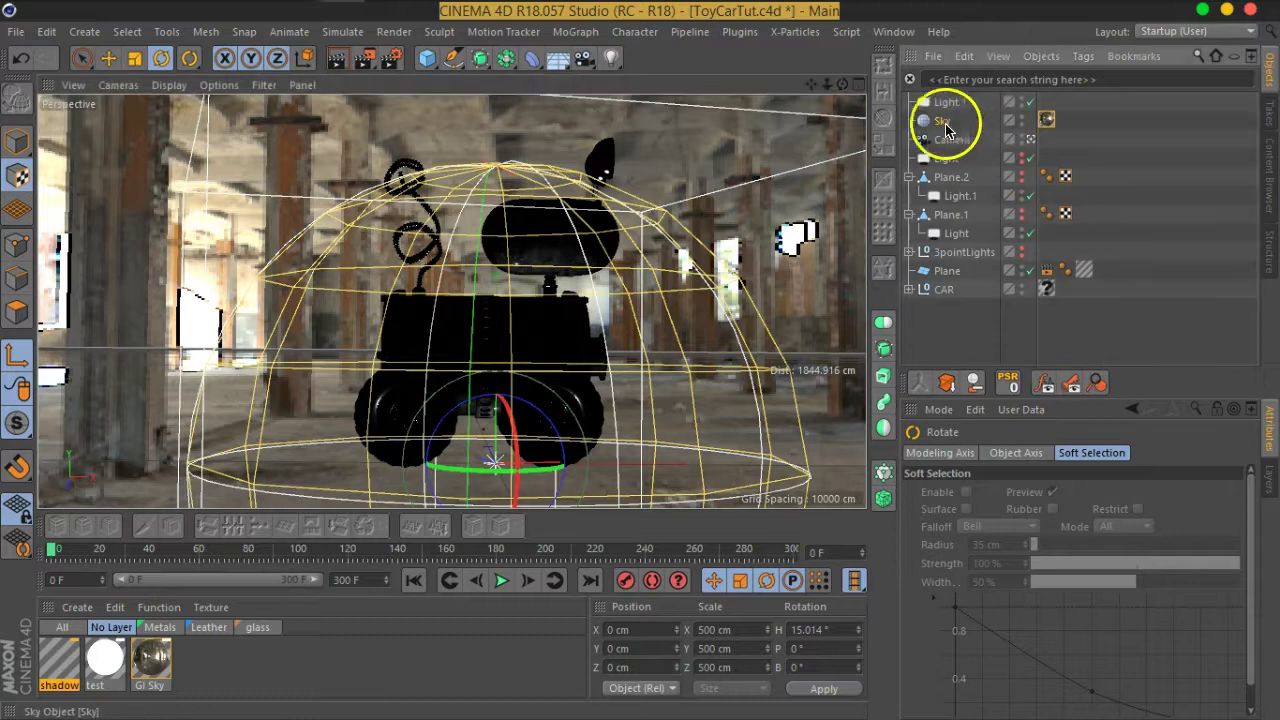
left_click(945, 120)
left_click(1046, 119)
mouse_move(486, 466)
left_mouse_down()
mouse_move(457, 463)
mouse_move(486, 458)
left_mouse_up()
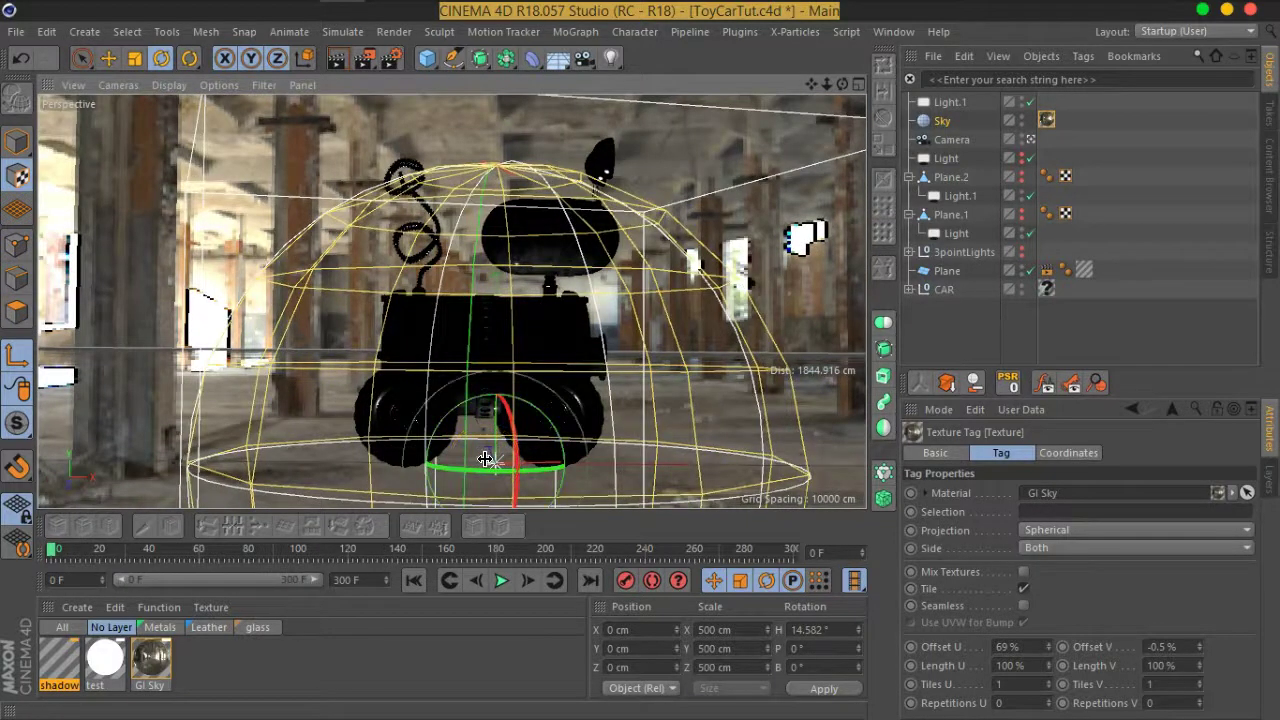
left_click(950, 102)
left_click(648, 418)
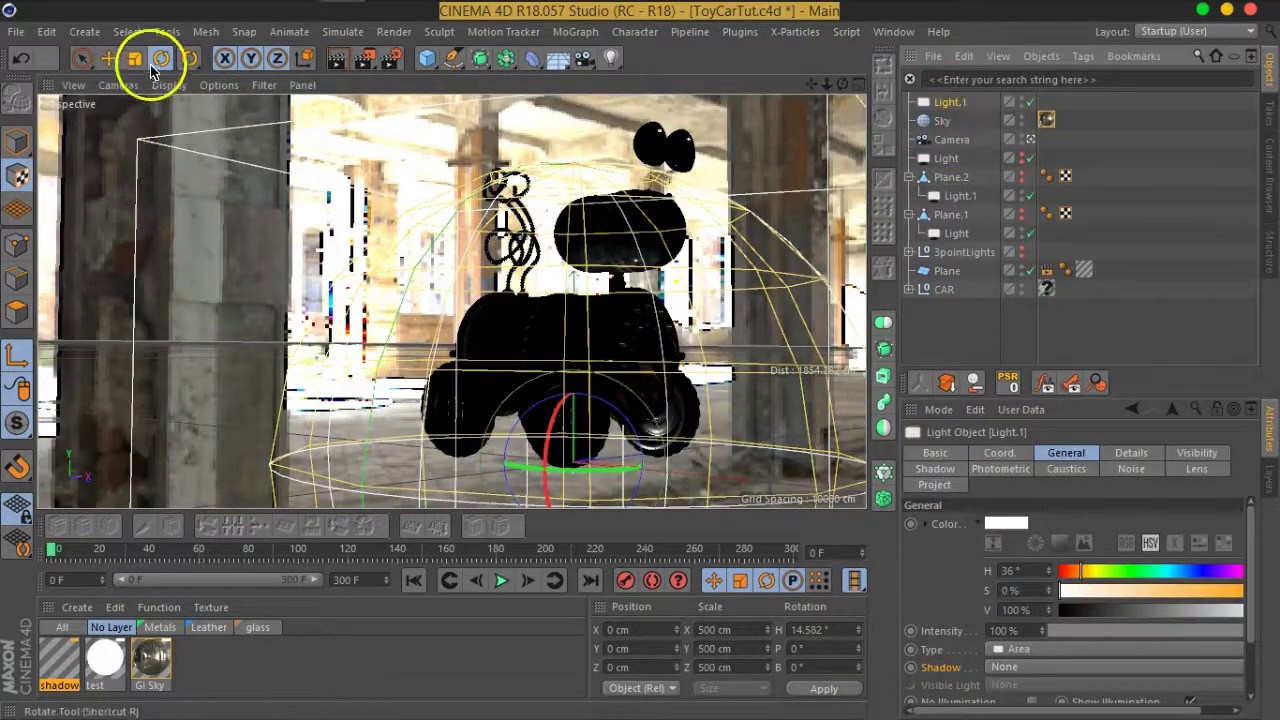
- Raise Light.1, turn it to heading -100°, and move it up-left of the car to Y ≈536 cm
left_click(108, 57)
left_click(22, 358)
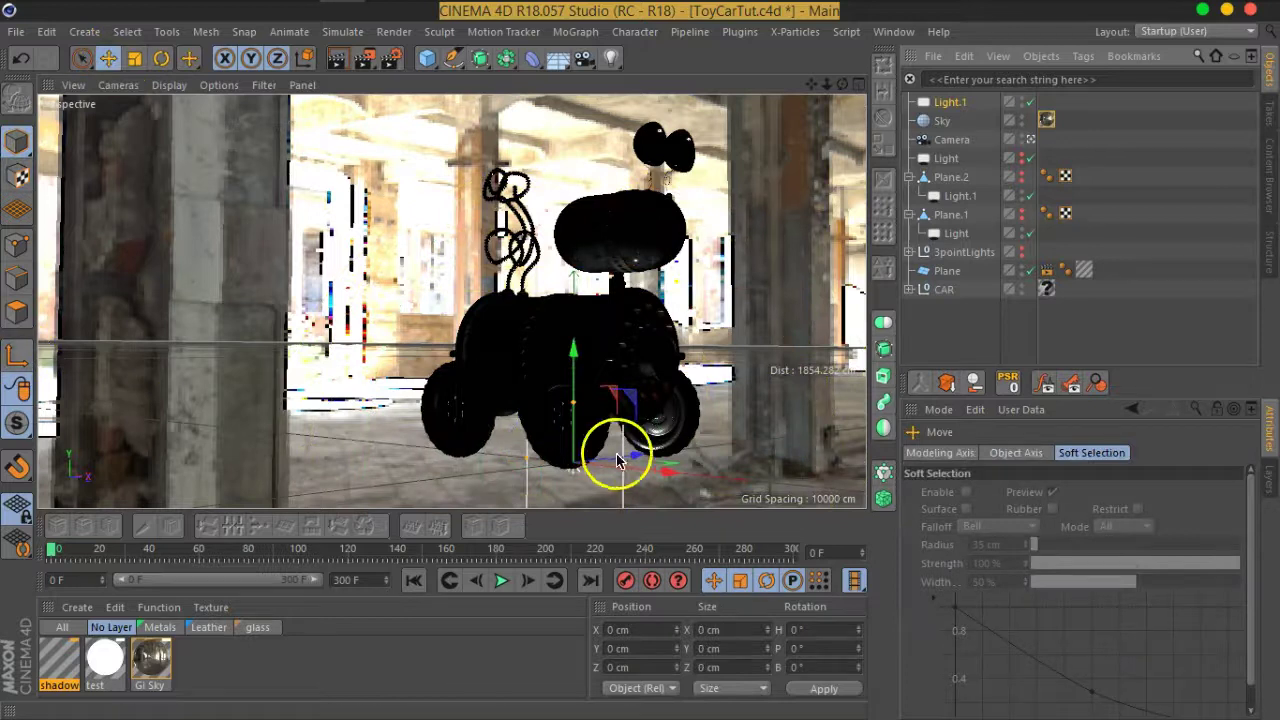
left_click_drag(574, 388, 573, 195)
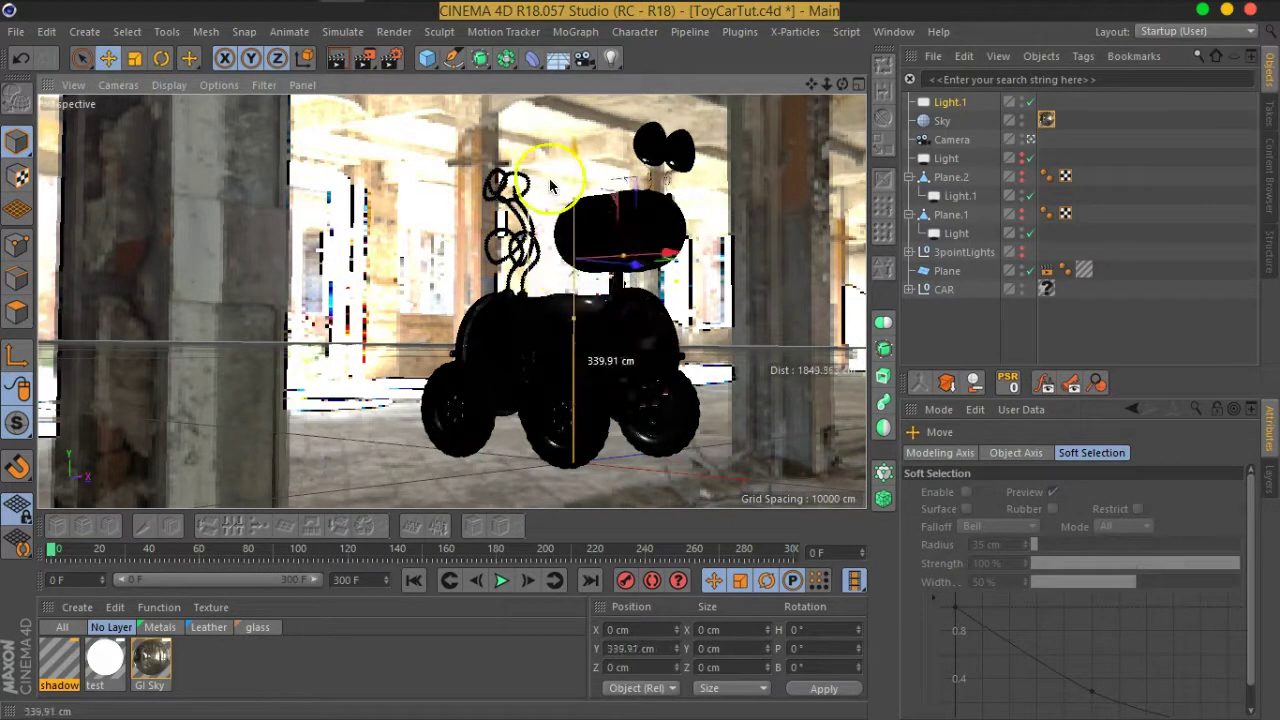
left_click(164, 60)
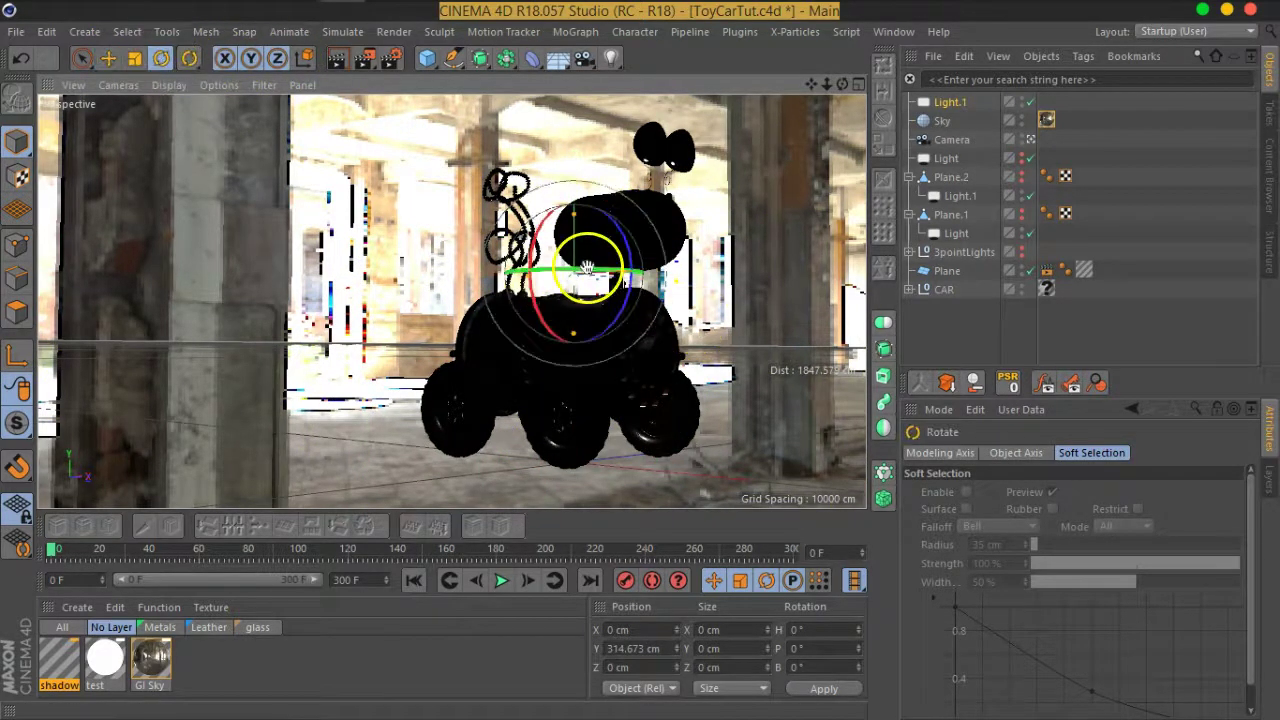
mouse_move(587, 268)
left_mouse_down()
mouse_move(353, 267)
mouse_move(367, 268)
mouse_move(343, 243)
left_mouse_up()
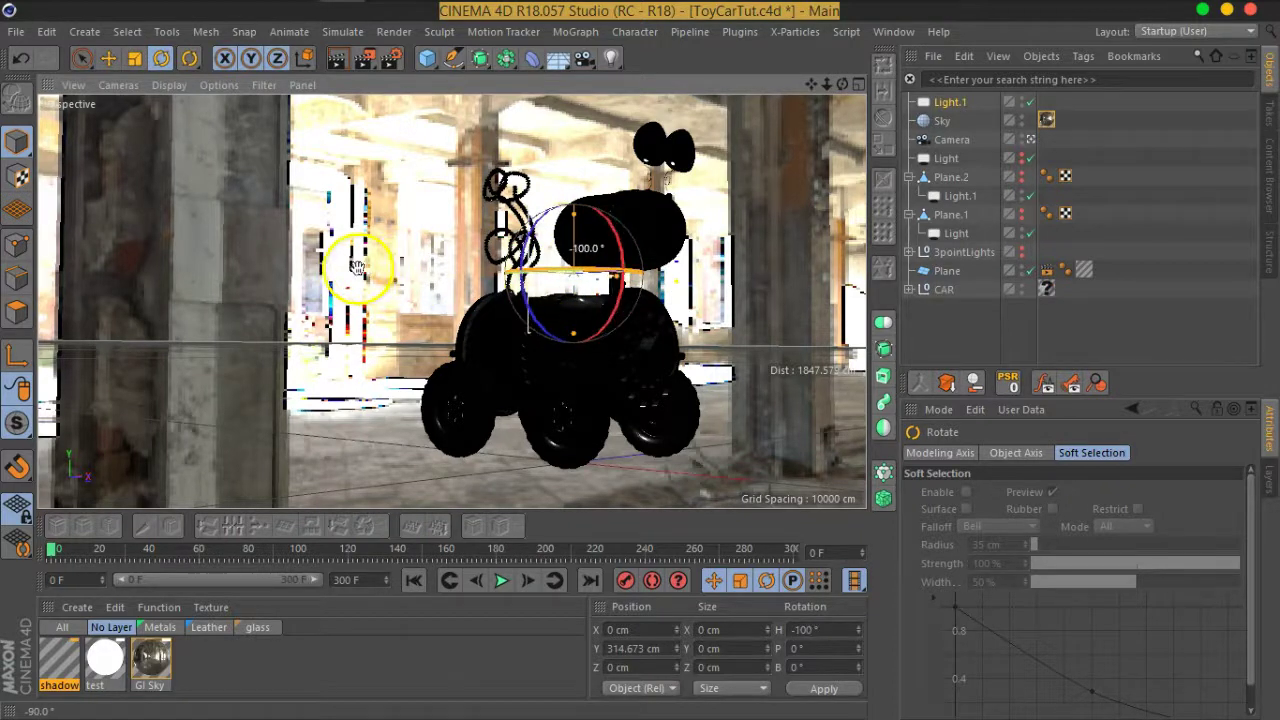
left_click(109, 58)
left_click_drag(585, 338, 385, 272)
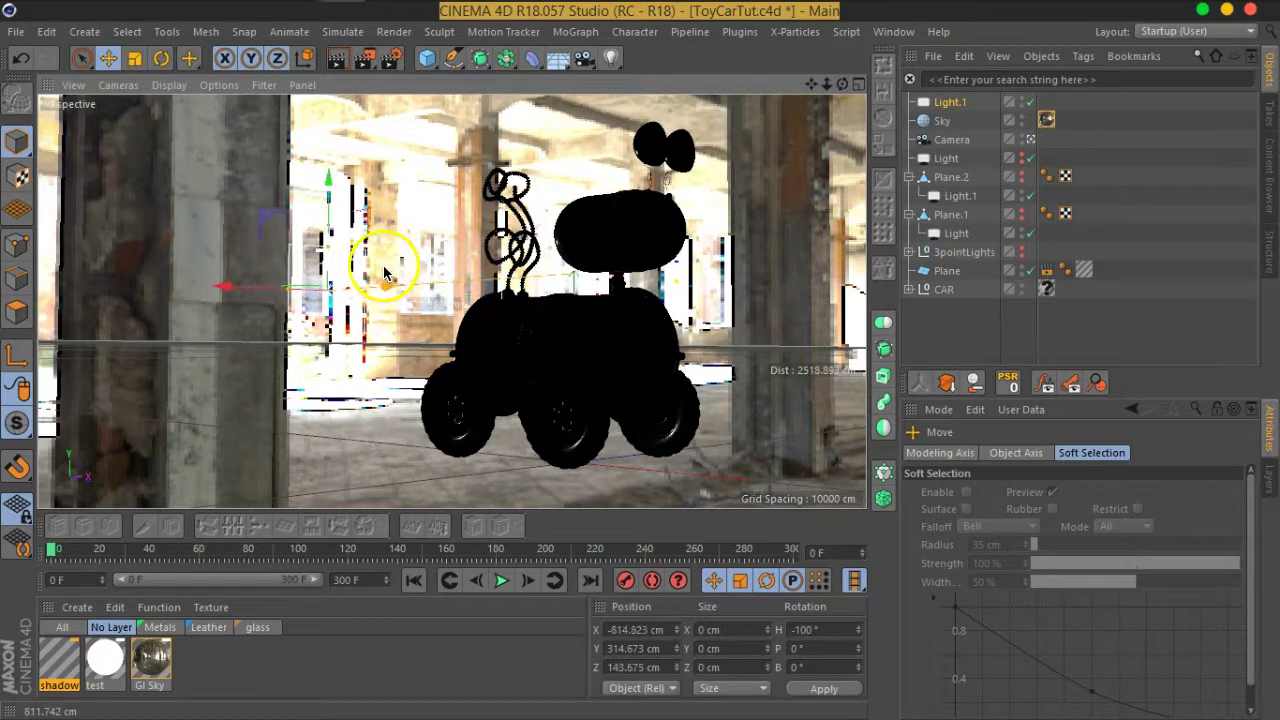
left_click_drag(348, 210, 338, 135)
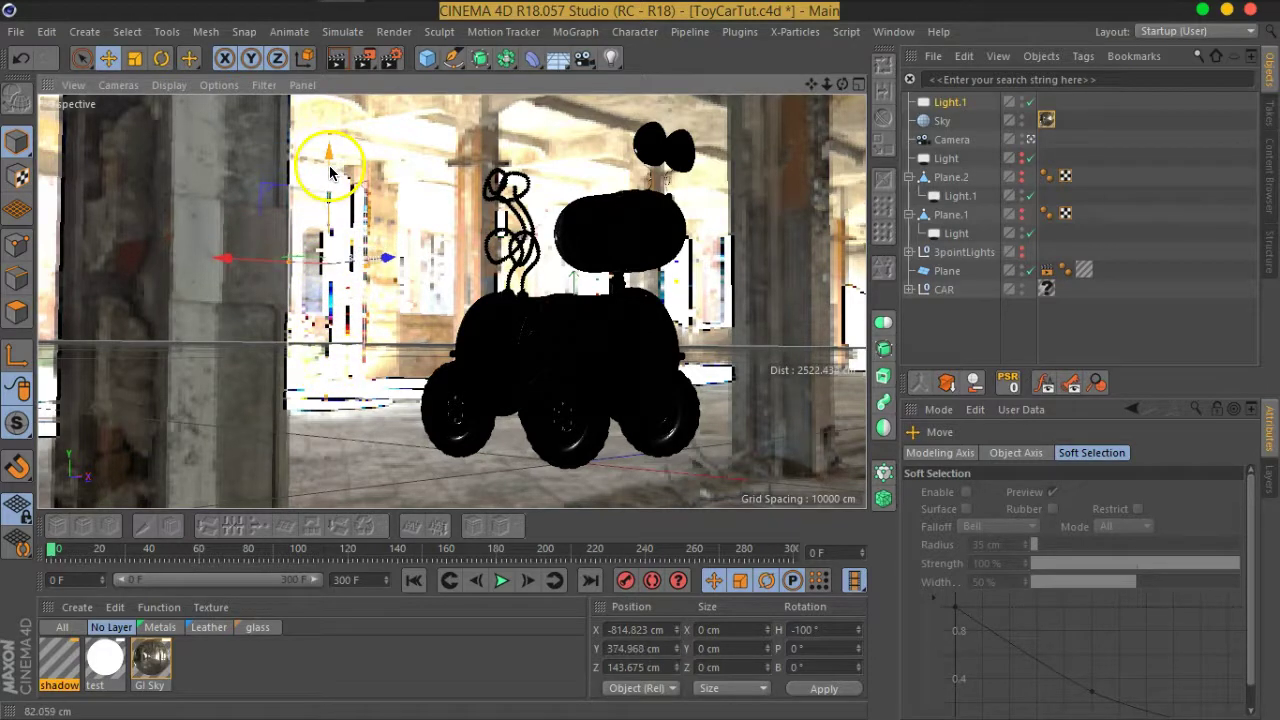
mouse_move(330, 160)
left_mouse_down()
mouse_move(380, 80)
mouse_move(388, 103)
left_mouse_up()
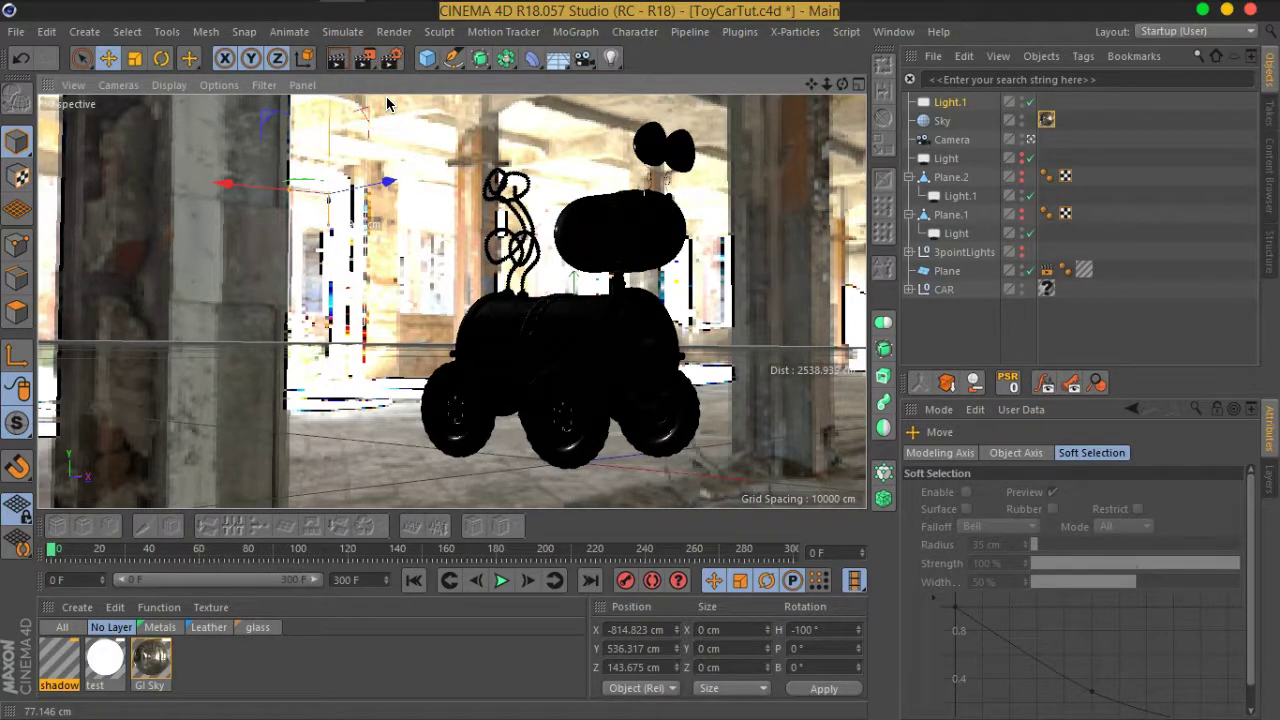
left_click(952, 103)
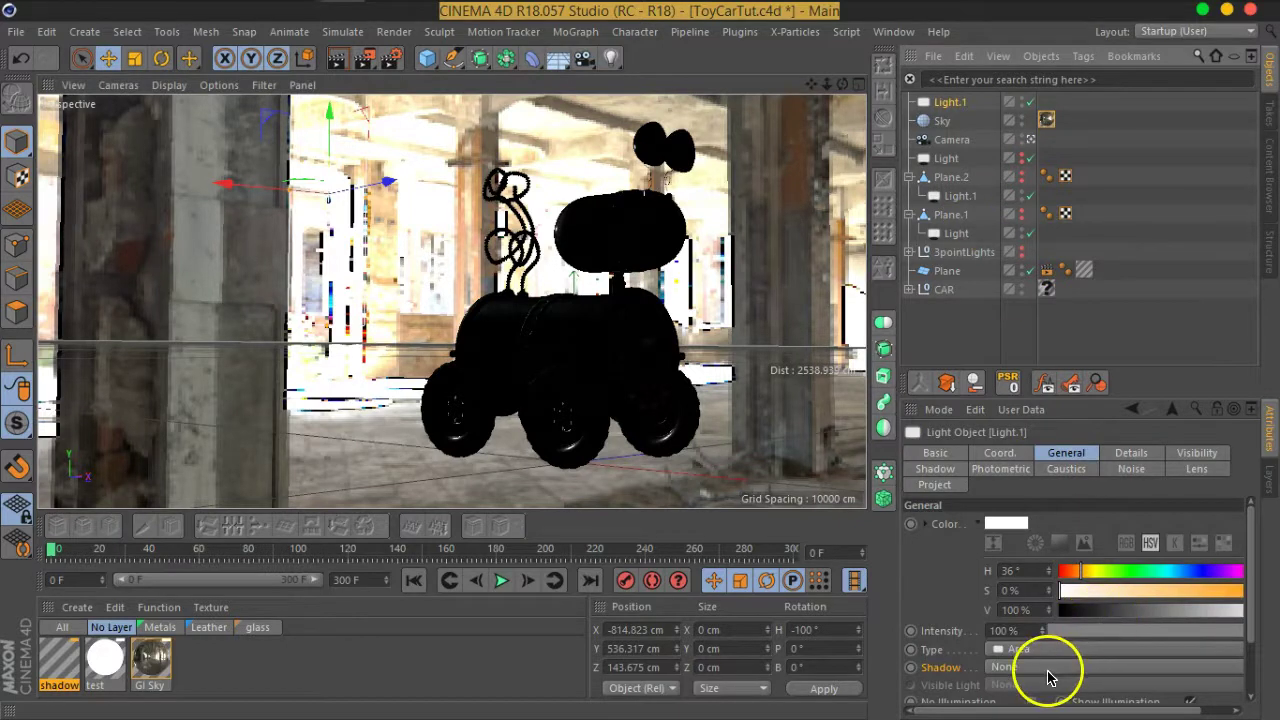
- Give Light.1 soft shadow maps, a slightly warmer colour and 206% intensity
left_click(1047, 667)
left_click(1006, 597)
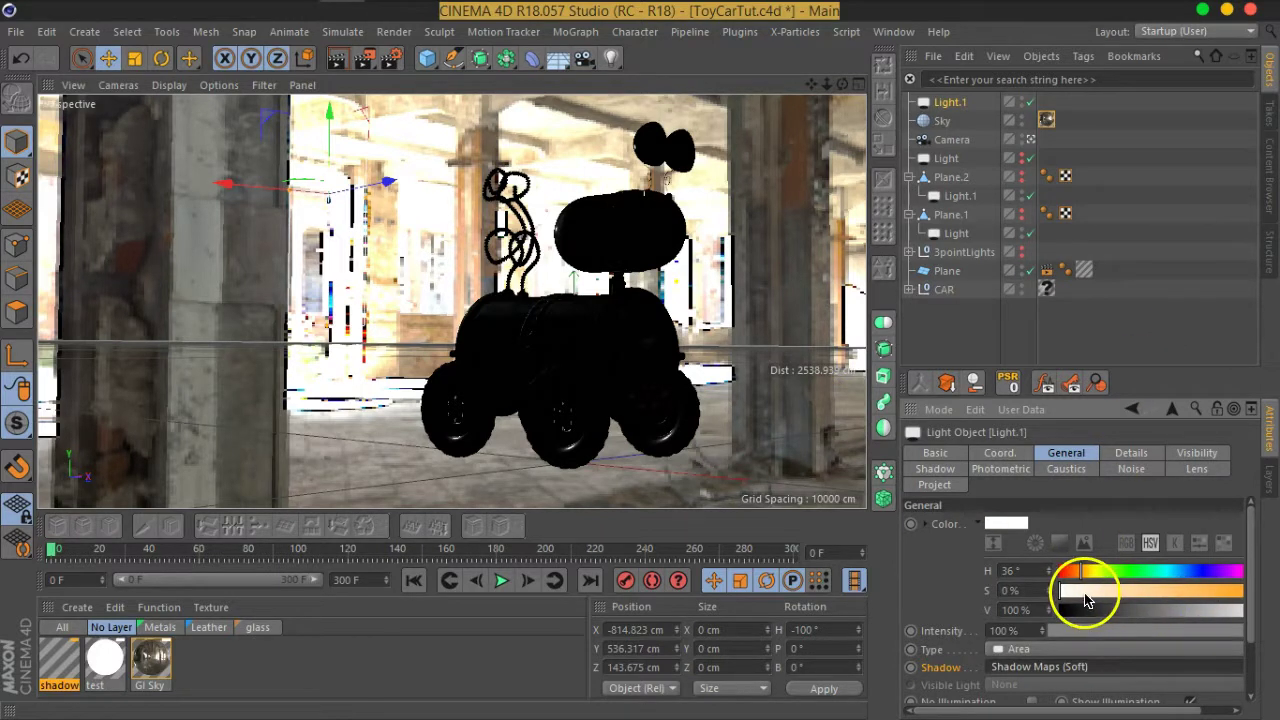
left_click_drag(1087, 599, 1103, 597)
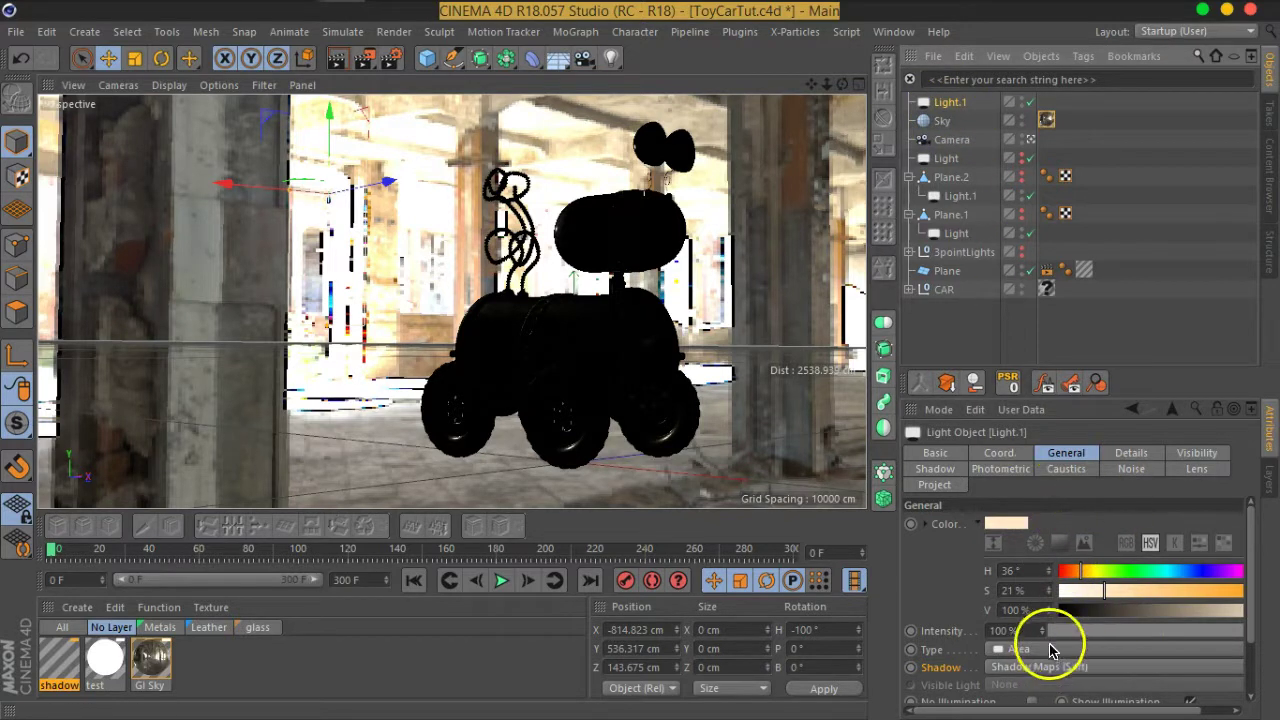
left_click_drag(1040, 635, 1057, 663)
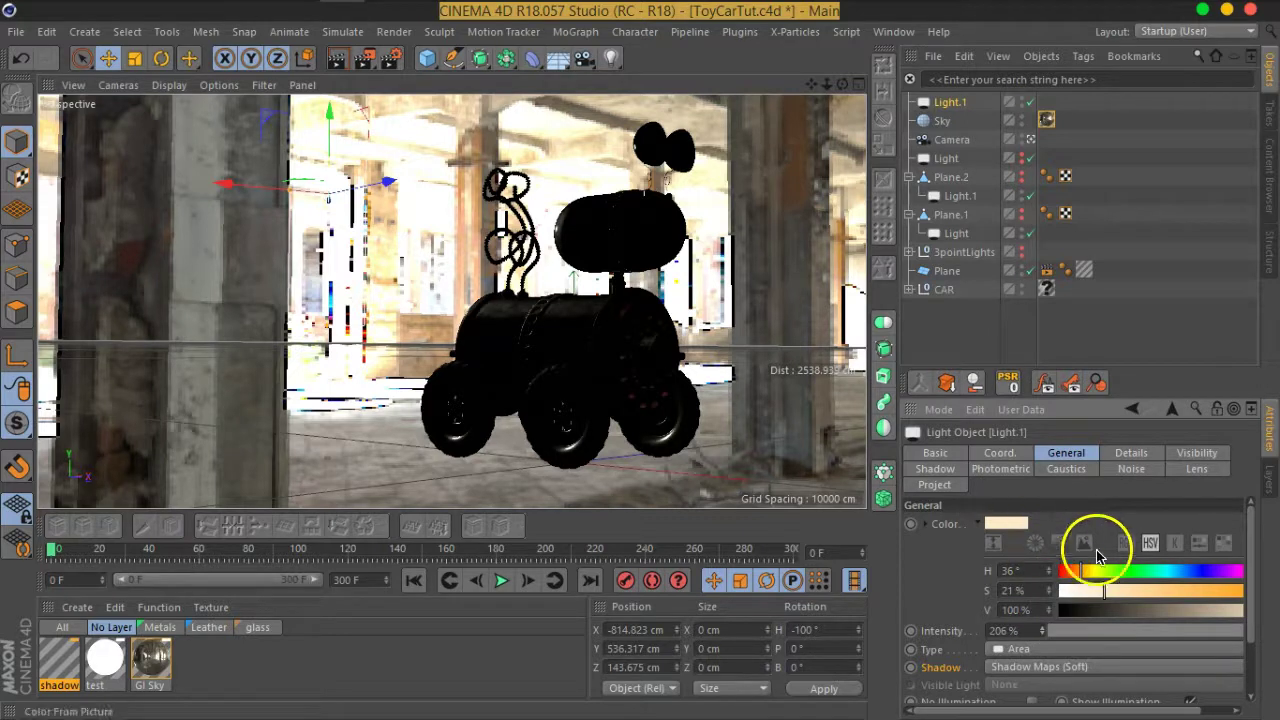
- Set Light.1's falloff to Inverse Square (Physically Accurate) with Radius/Decay above 1100 cm
left_click(1127, 462)
scroll(1109, 606, "down", 5)
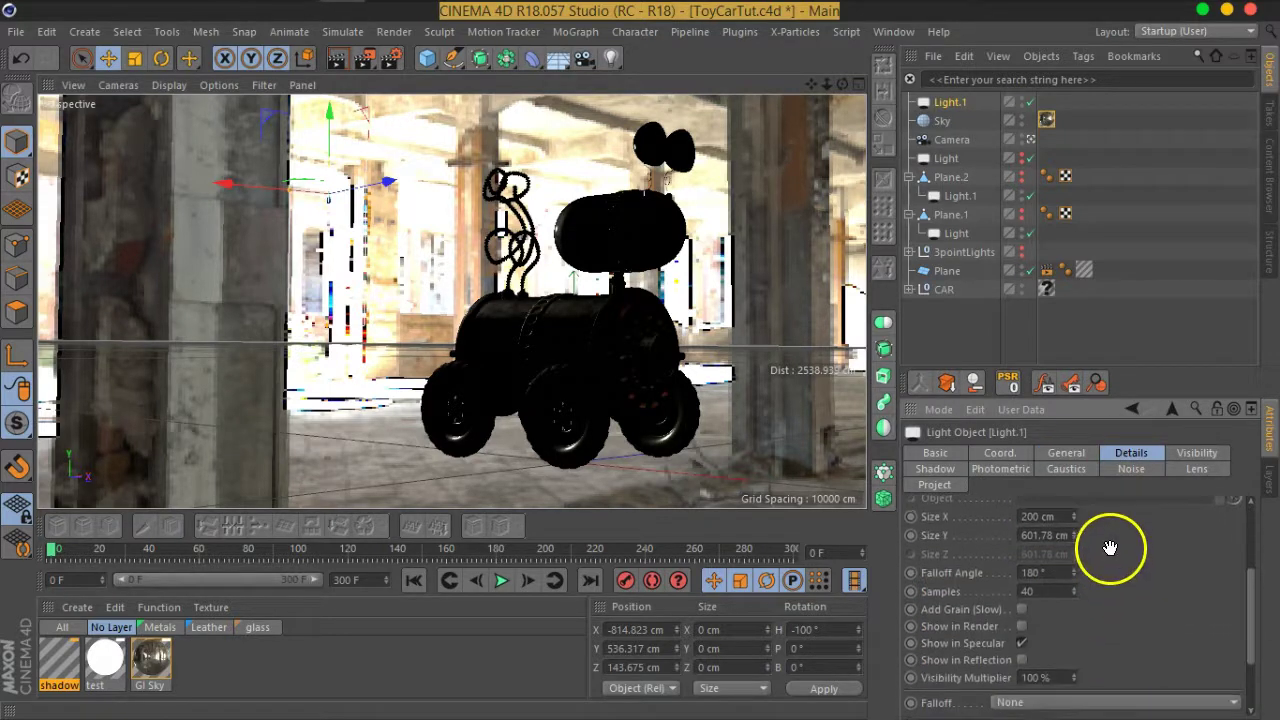
scroll(1100, 540, "down", 2)
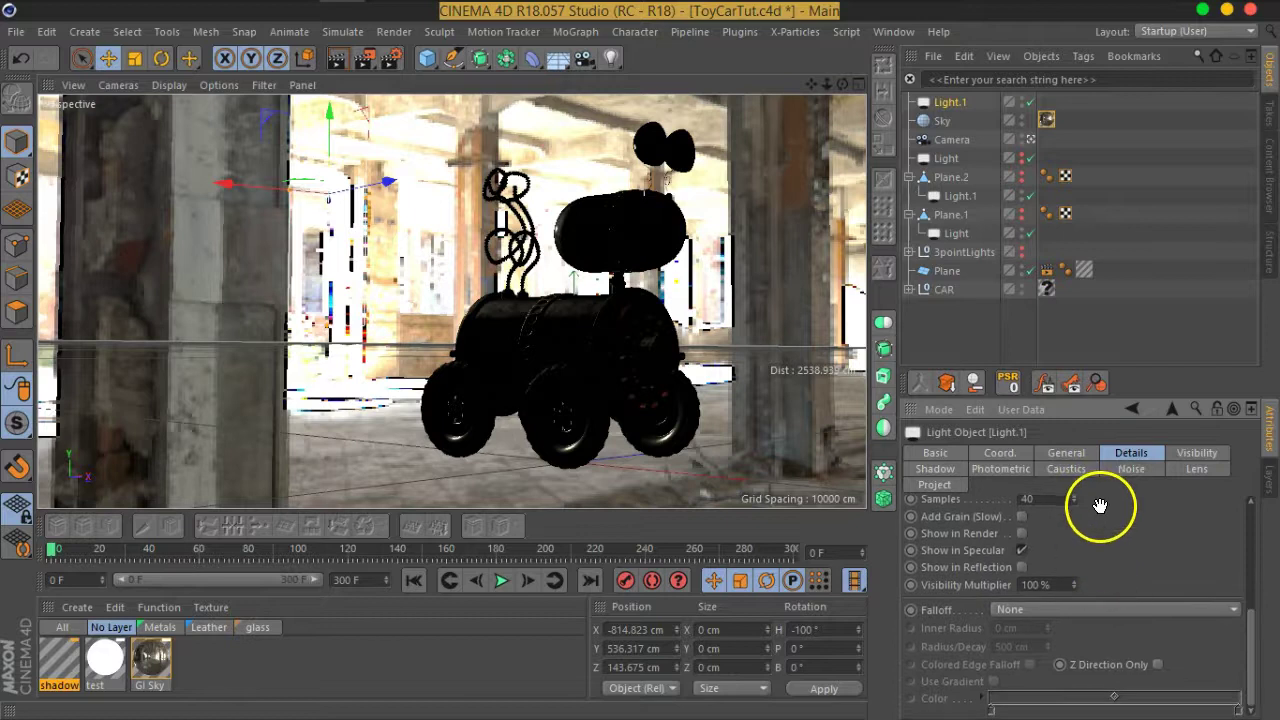
left_click(1074, 610)
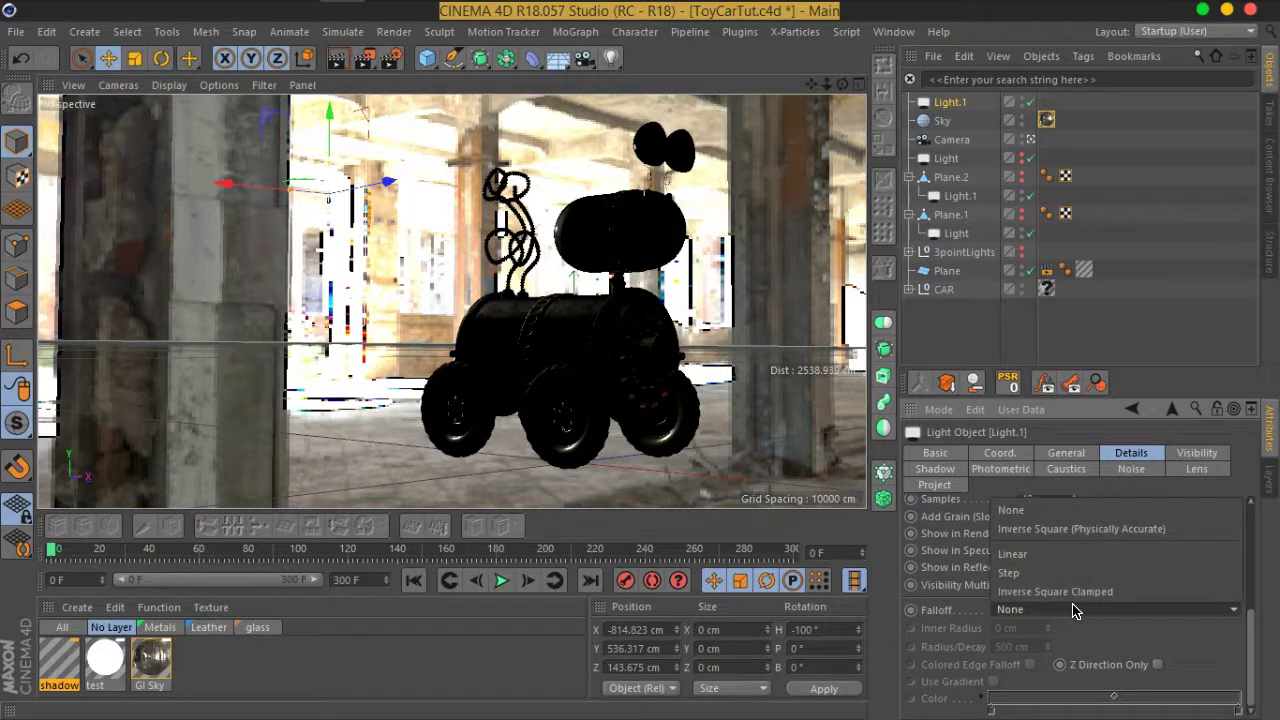
left_click(1096, 538)
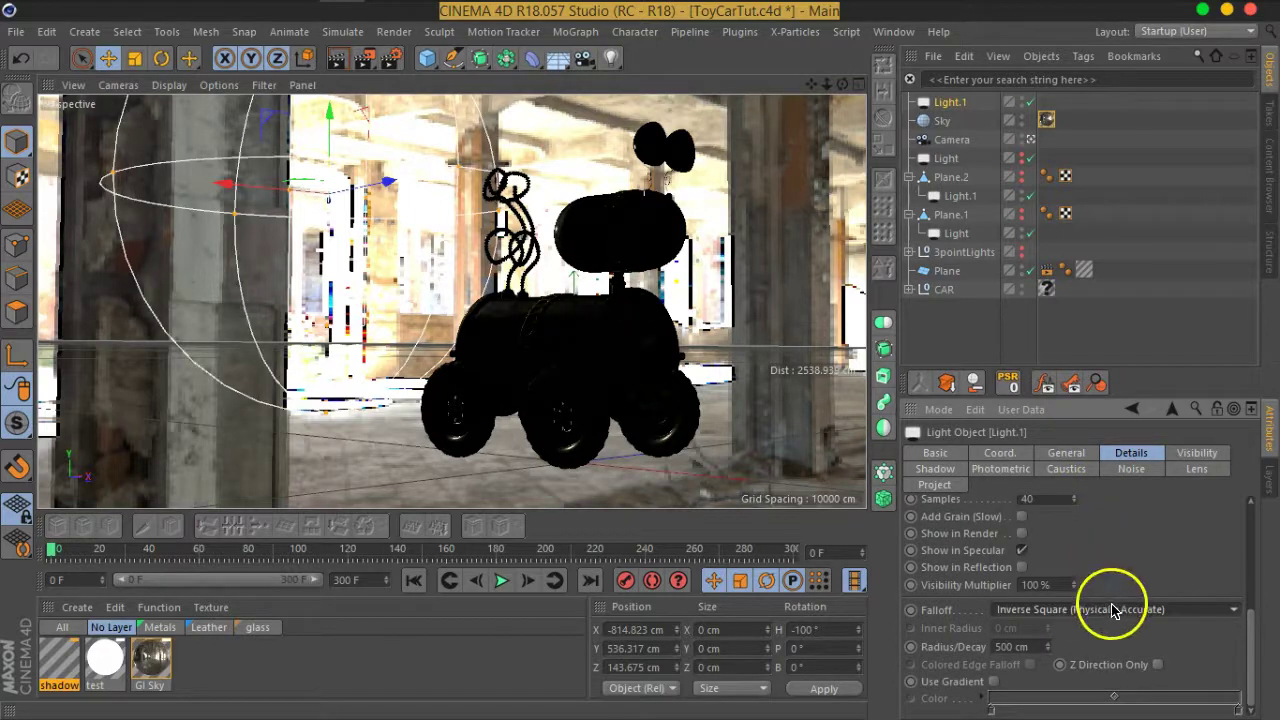
mouse_move(1050, 652)
left_mouse_down()
mouse_move(1018, 196)
mouse_move(1040, 218)
mouse_move(1033, 10)
left_mouse_up()
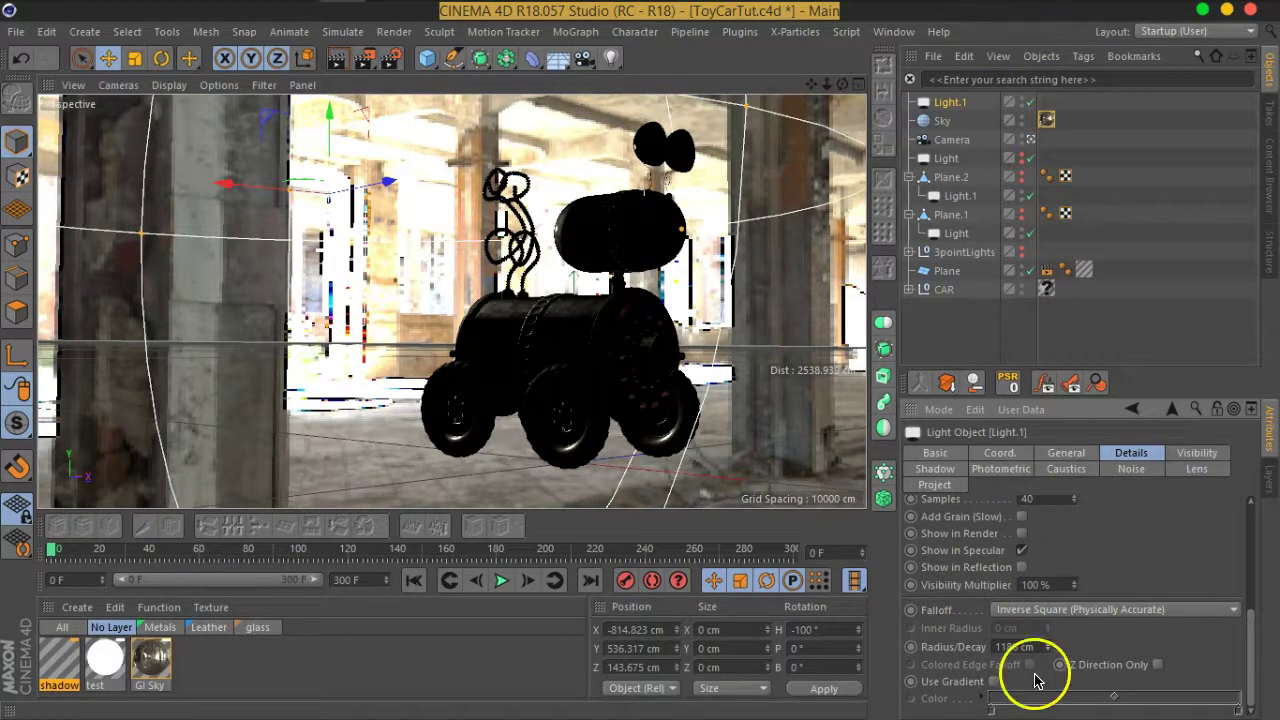
left_click(1057, 455)
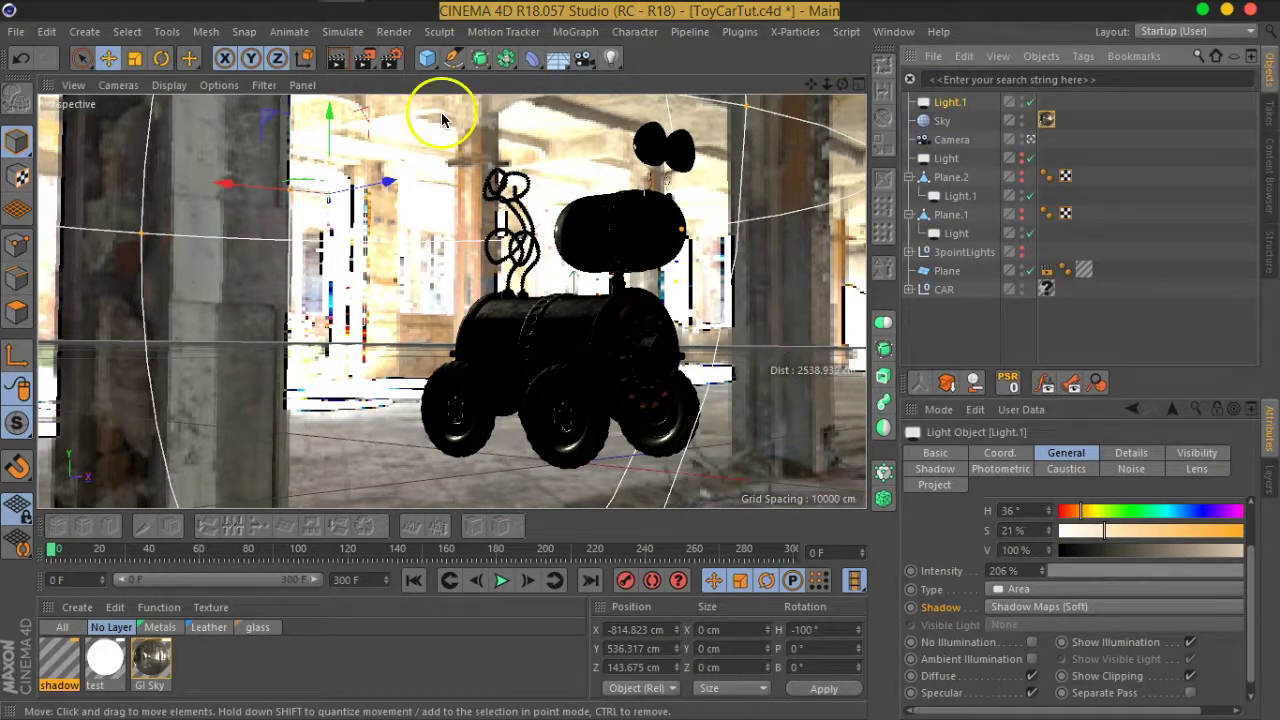
- Render a region drawn around the toy car to preview Light.1's falloff
left_click(337, 58)
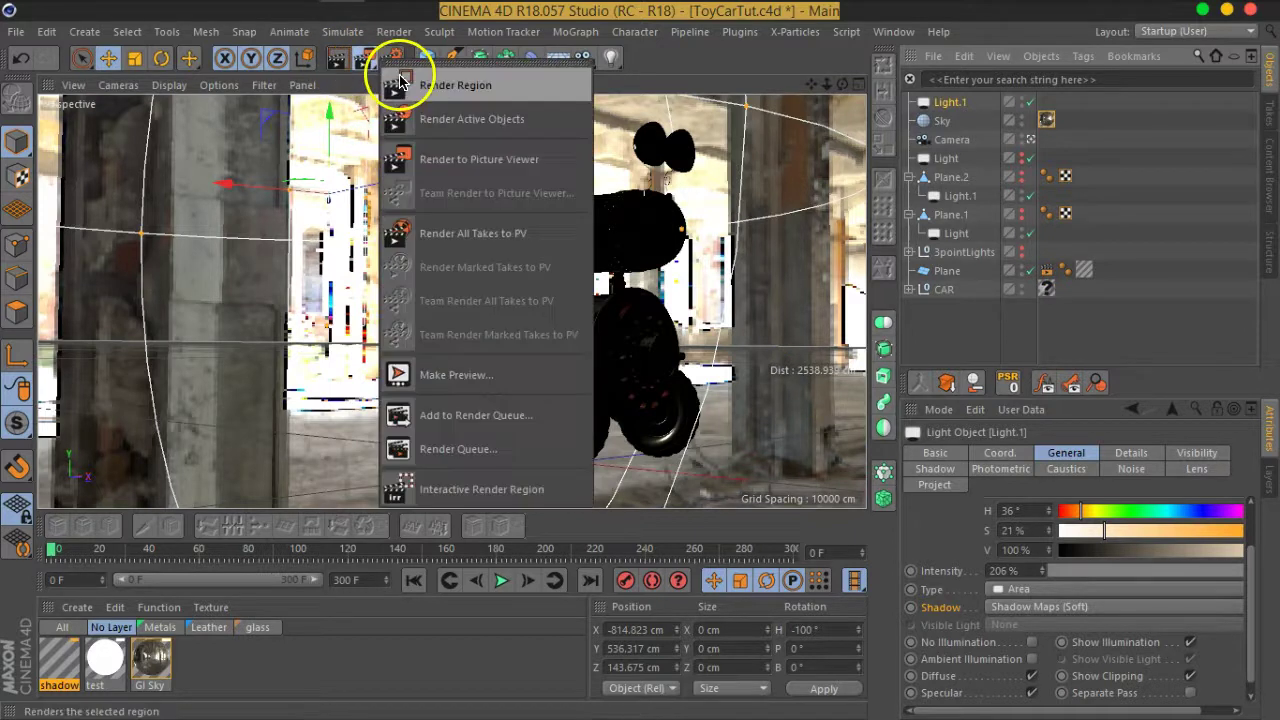
left_click(420, 83)
left_click_drag(725, 453, 292, 537)
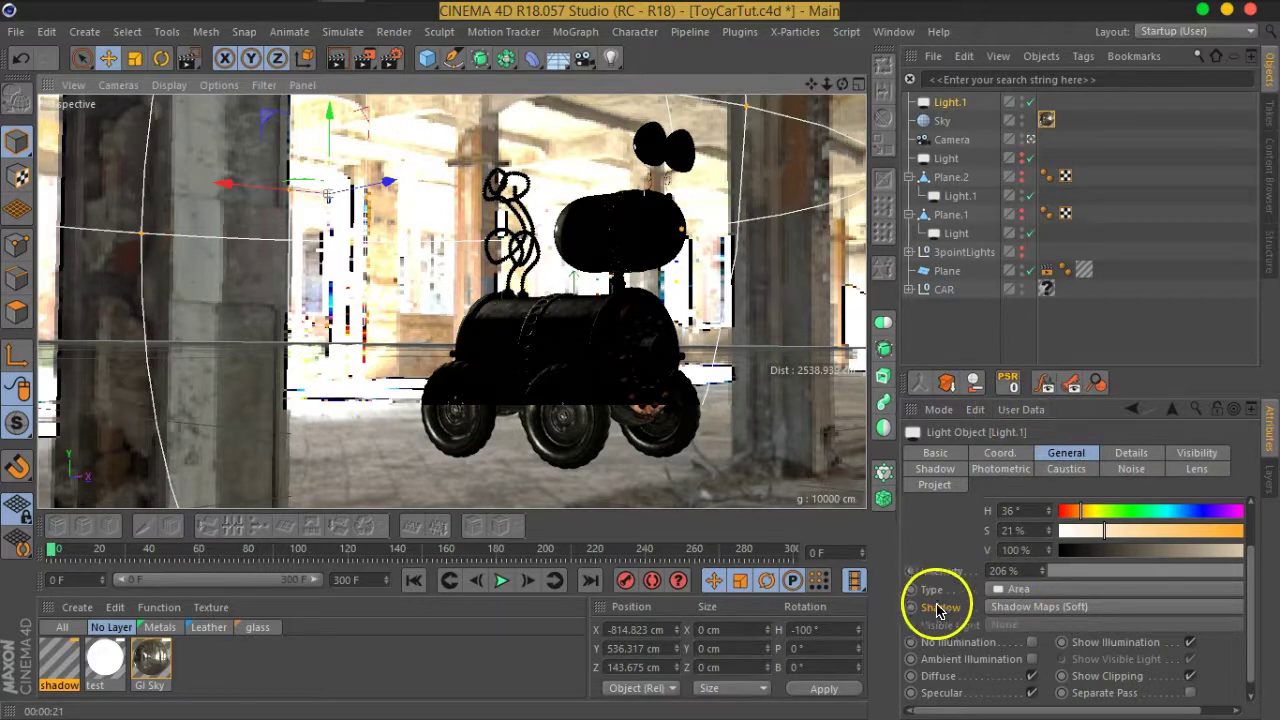
- Change Light.1 to an Infinite light with Falloff set to None
left_click(1035, 589)
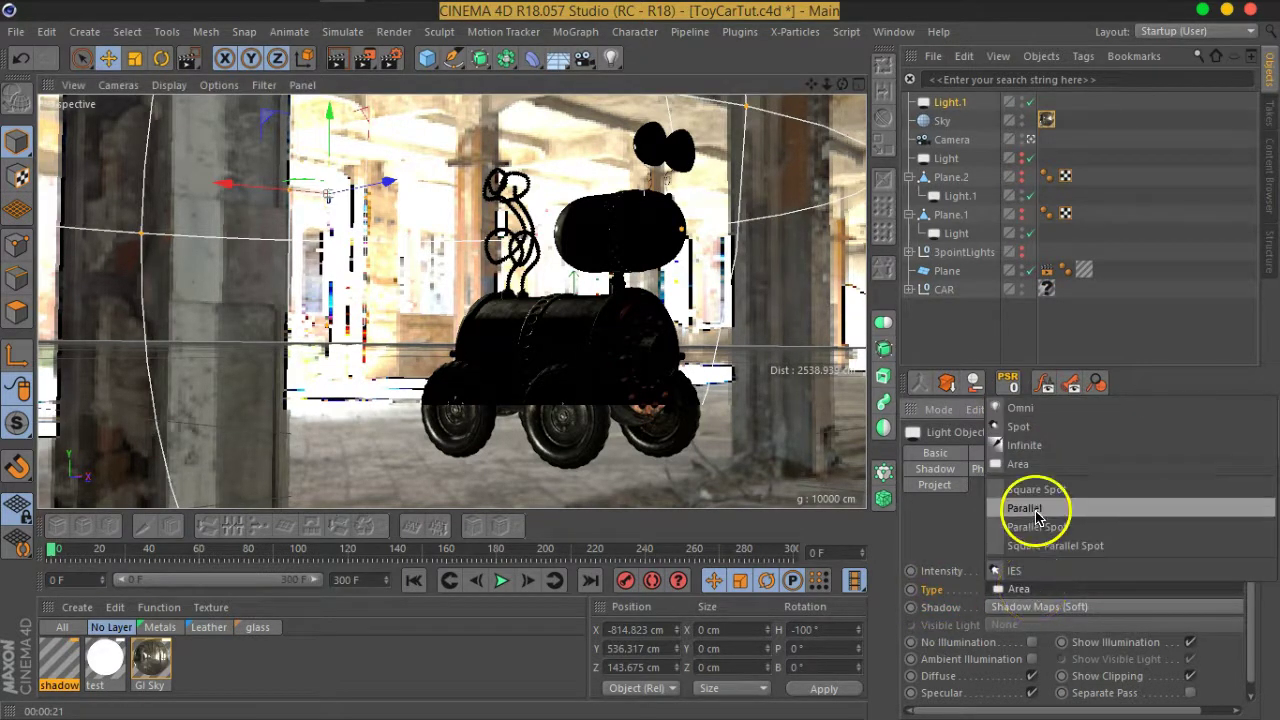
left_click(1030, 445)
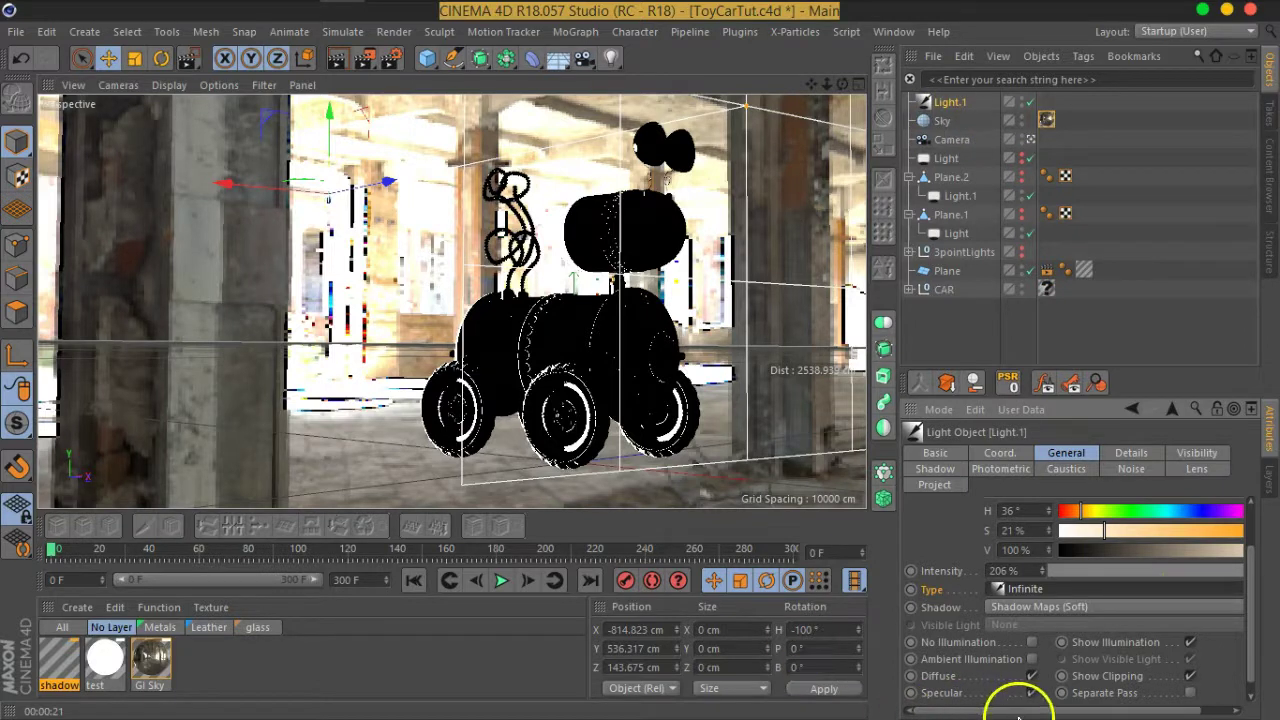
left_click(1130, 455)
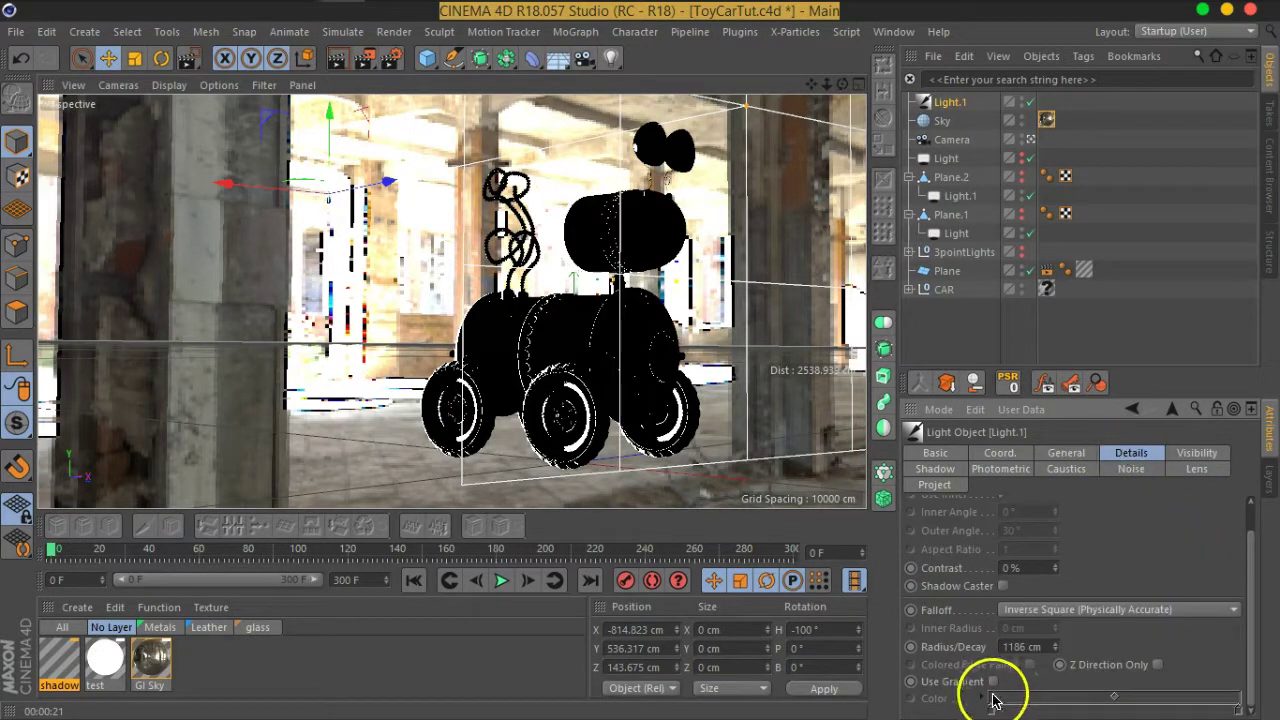
left_click(1110, 608)
left_click(1038, 510)
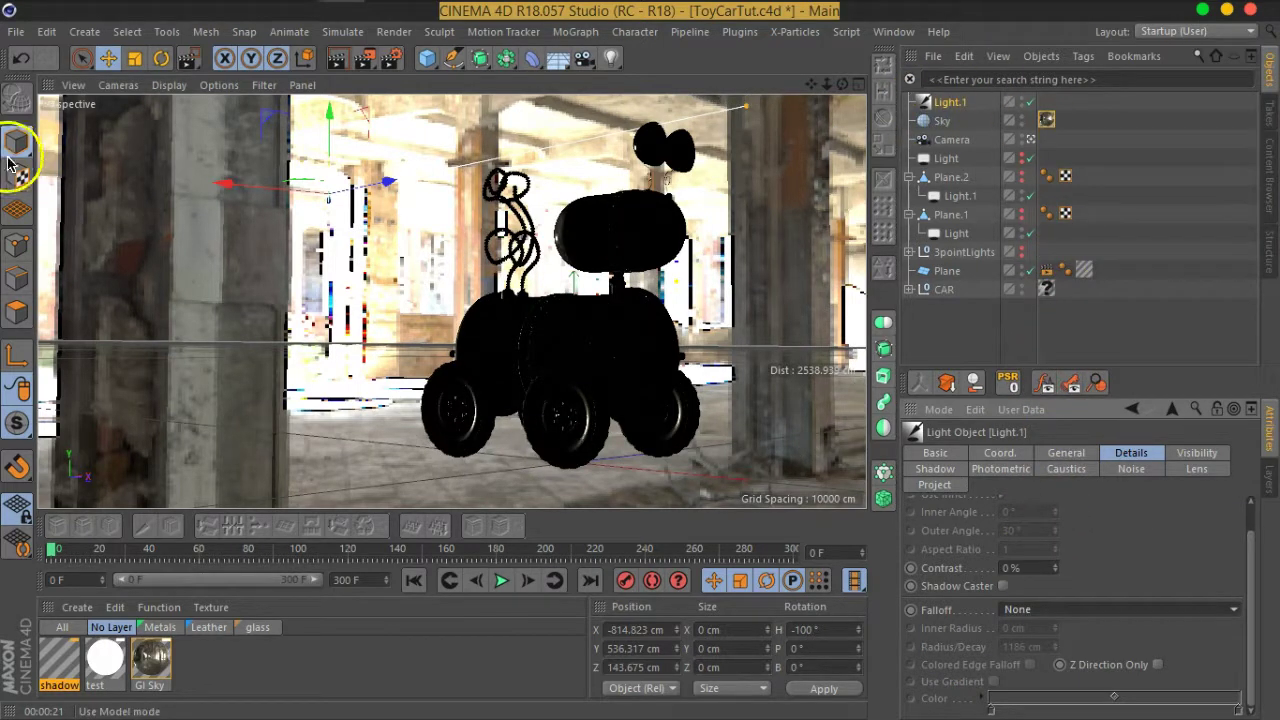
- Aim Light.1 down to heading -106.078°, pitch -22.349°, and render a preview region
left_click(161, 57)
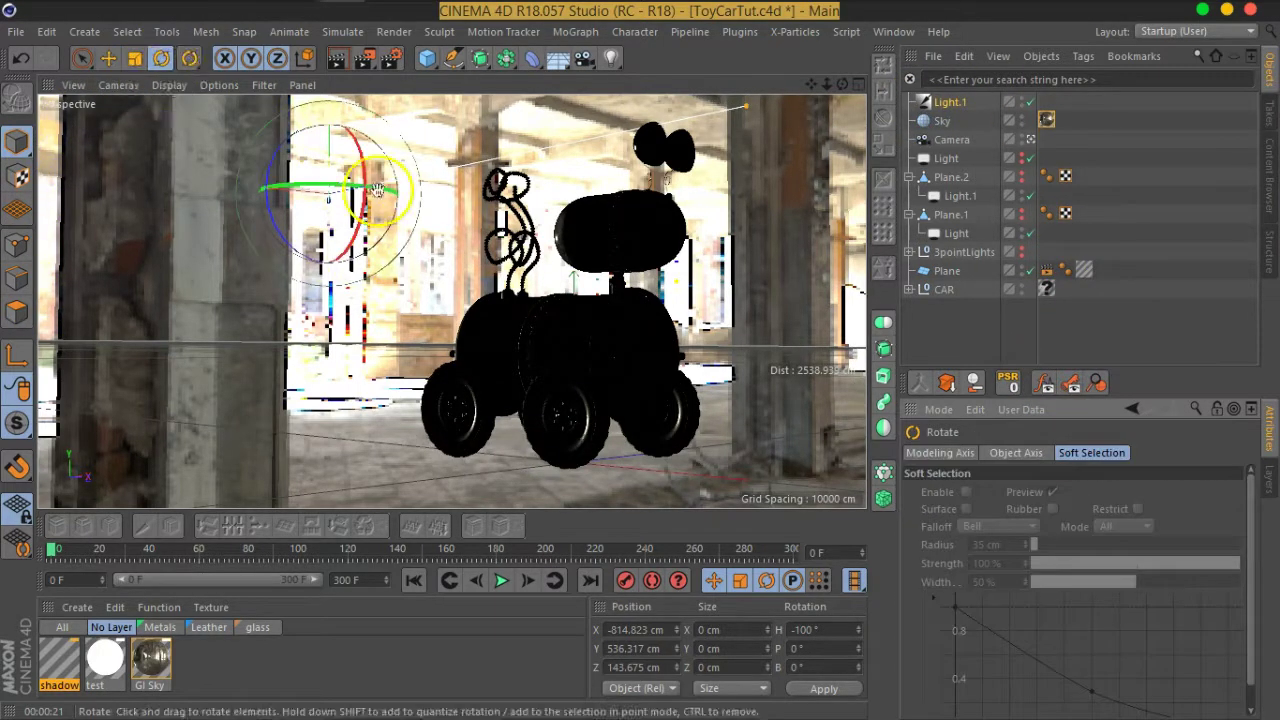
mouse_move(365, 170)
left_mouse_down()
mouse_move(366, 197)
mouse_move(362, 185)
left_mouse_up()
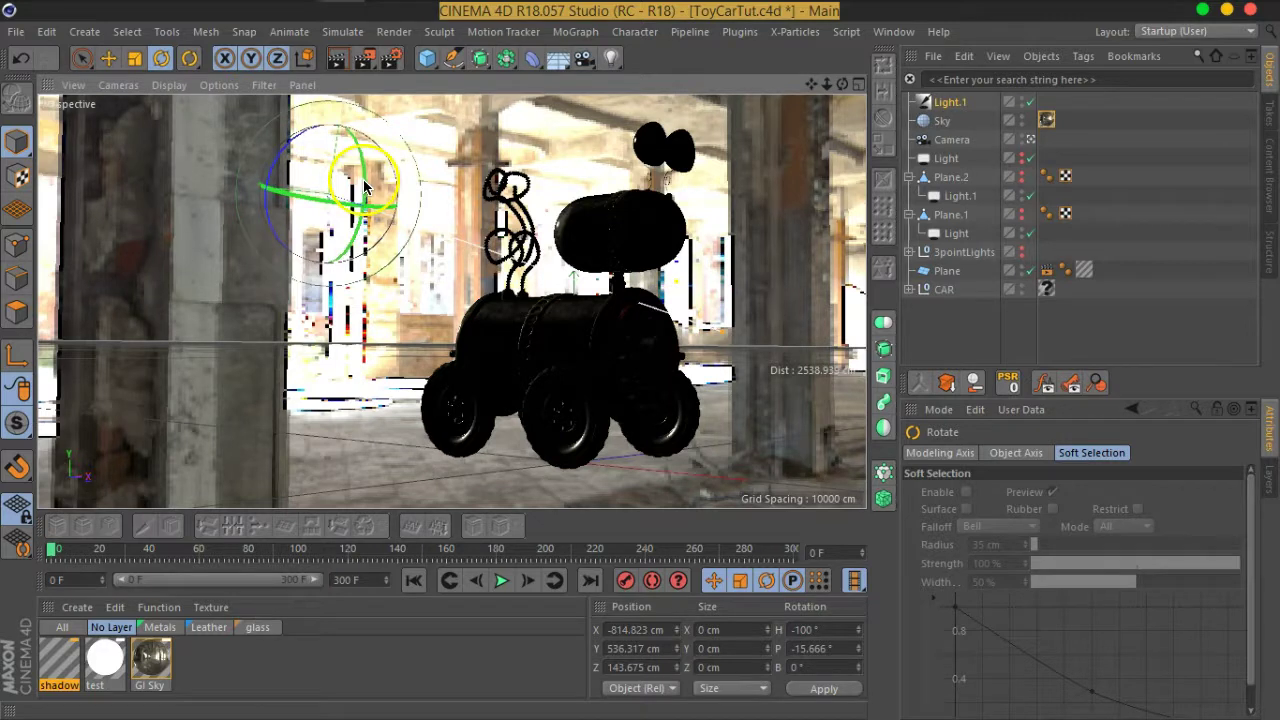
left_click_drag(364, 187, 368, 196)
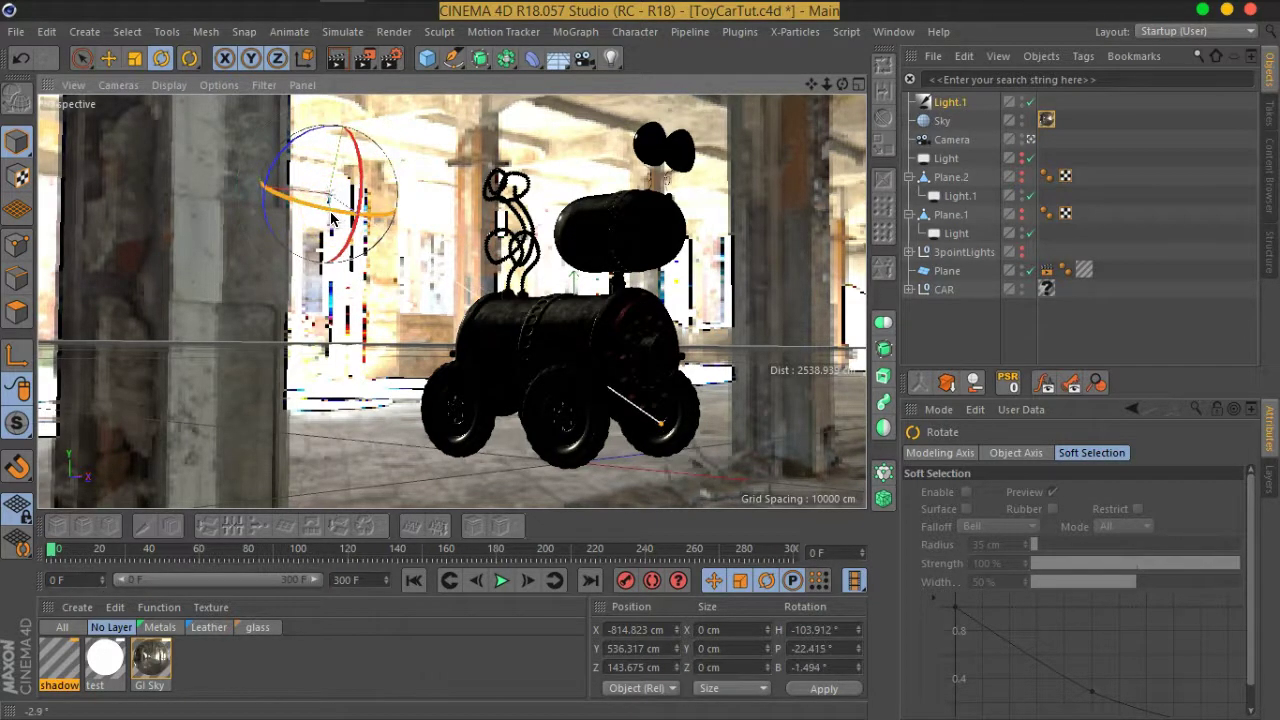
left_click_drag(333, 219, 522, 253)
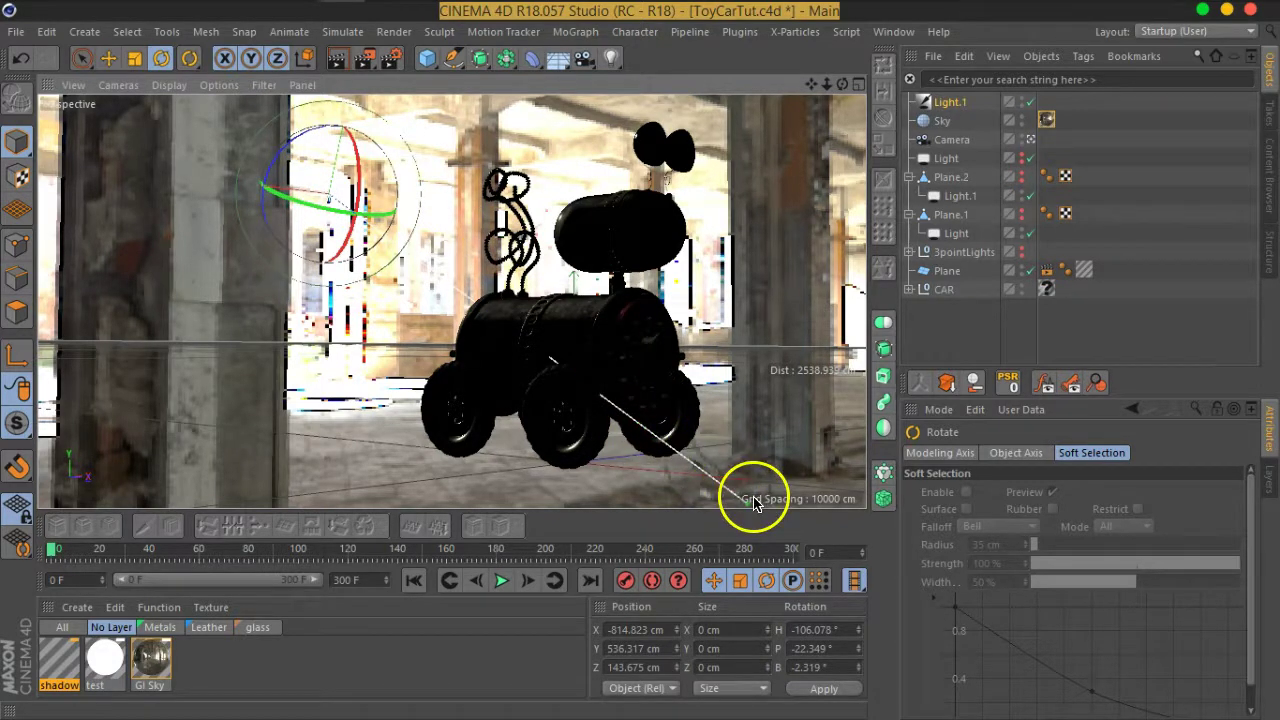
left_click_drag(364, 57, 417, 93)
left_click(417, 93)
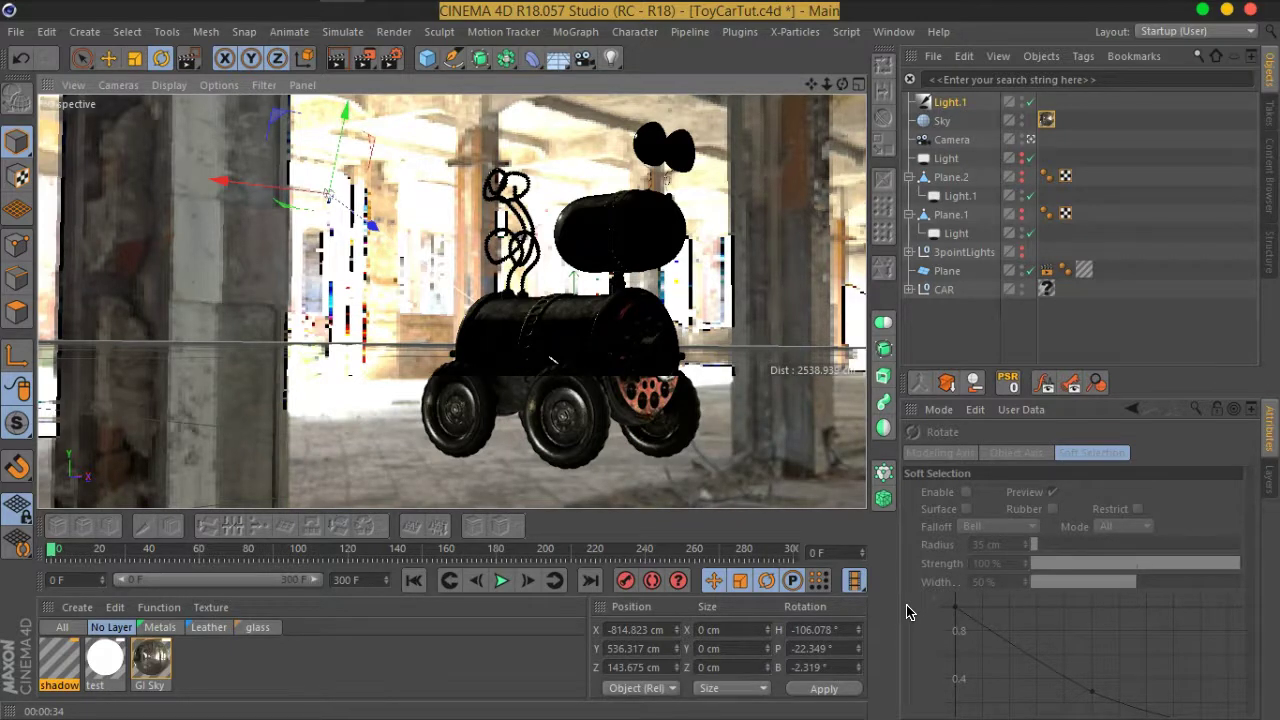
- Give Light.1 Area shadows, render a preview, and switch its type from Infinite back to Area
left_click(950, 102)
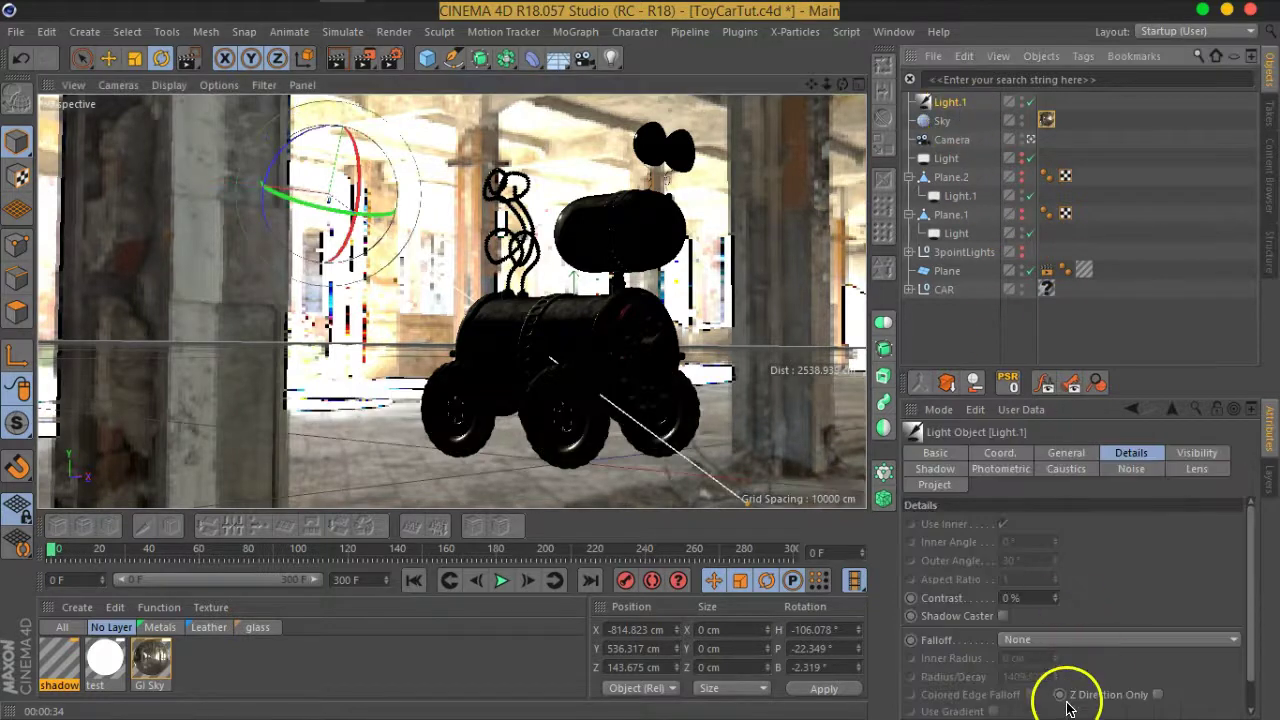
left_click(1066, 453)
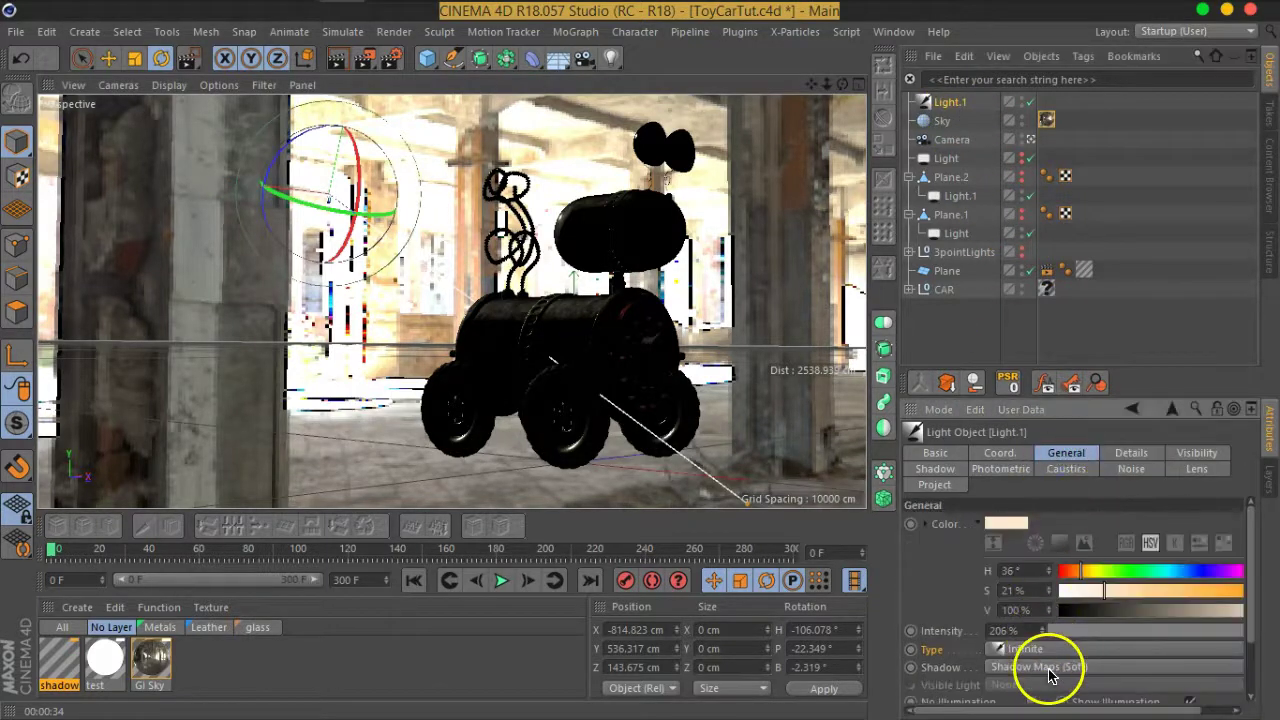
left_click(1048, 668)
left_click(1020, 649)
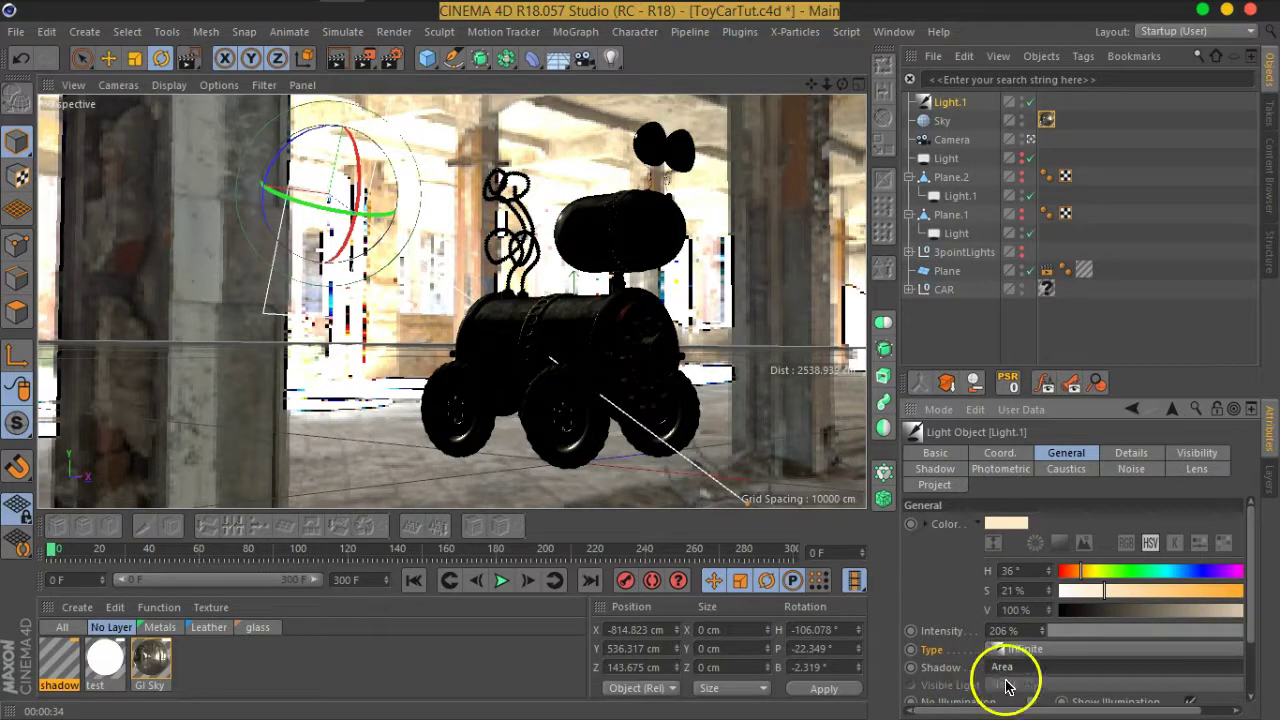
left_click(341, 63)
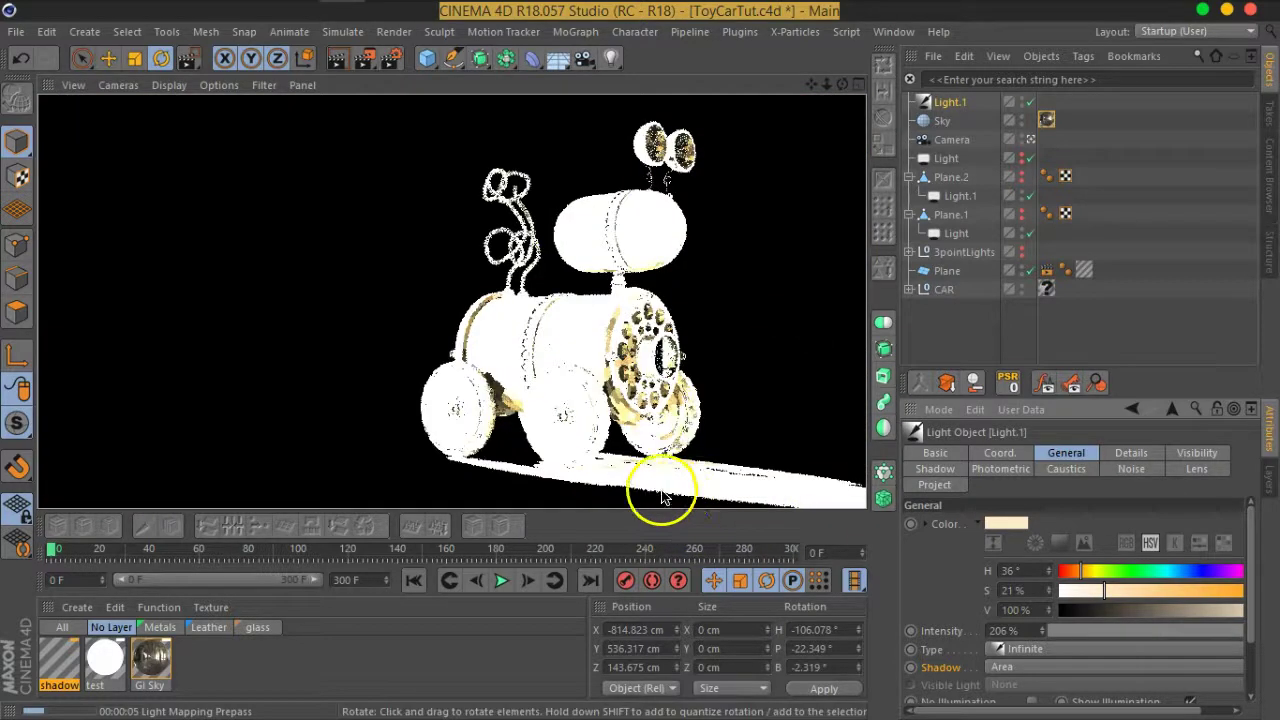
left_click(1030, 649)
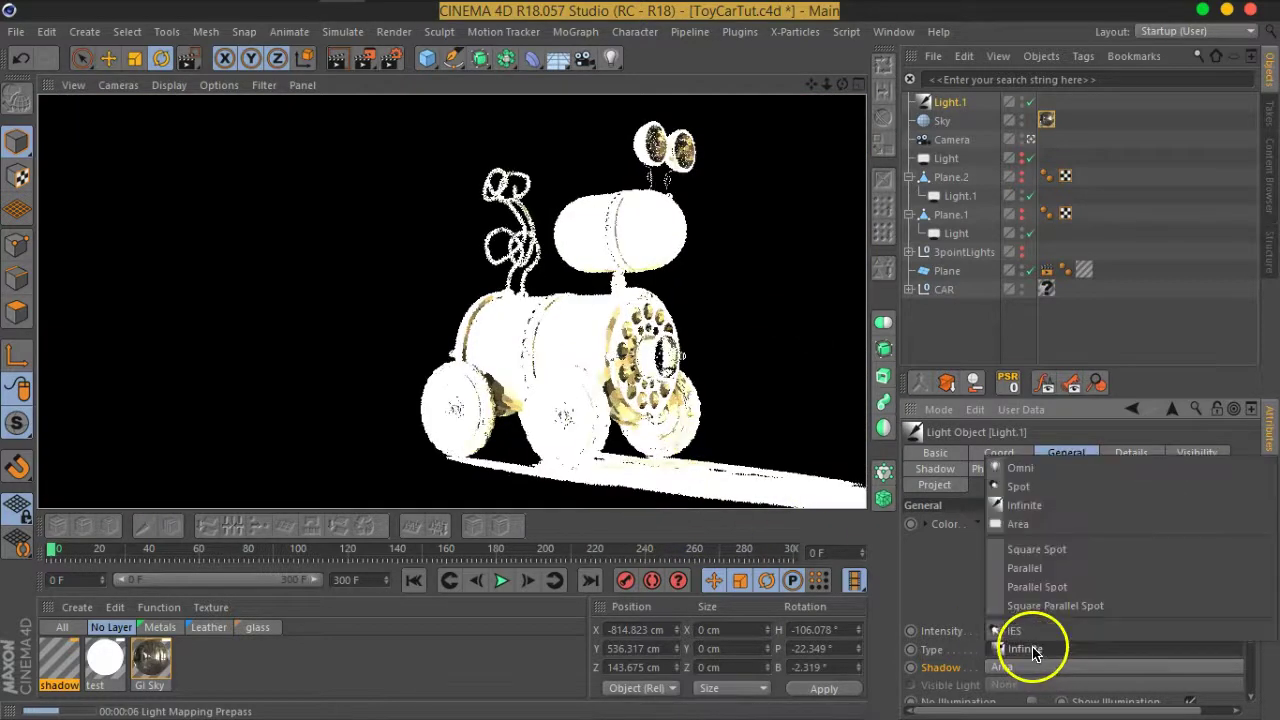
left_click(1035, 526)
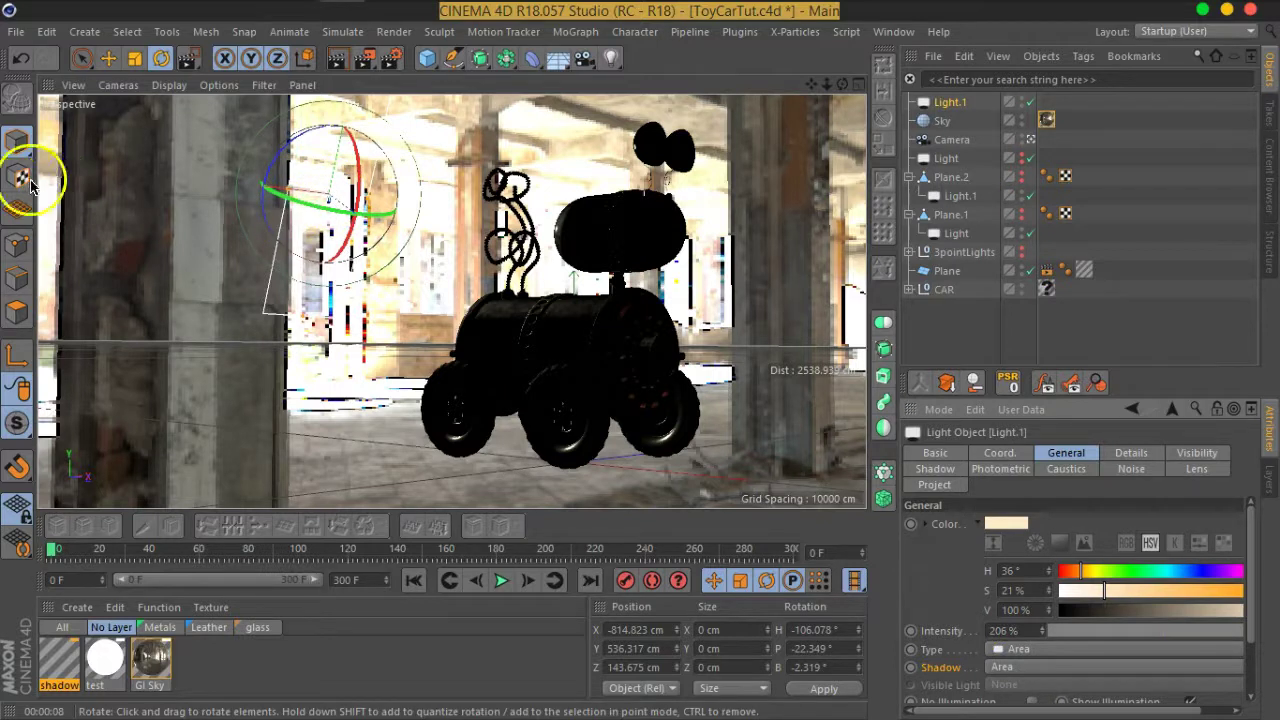
- Render the view to check the car's dark area shadow on the floor, then reselect Light.1
left_click(83, 57)
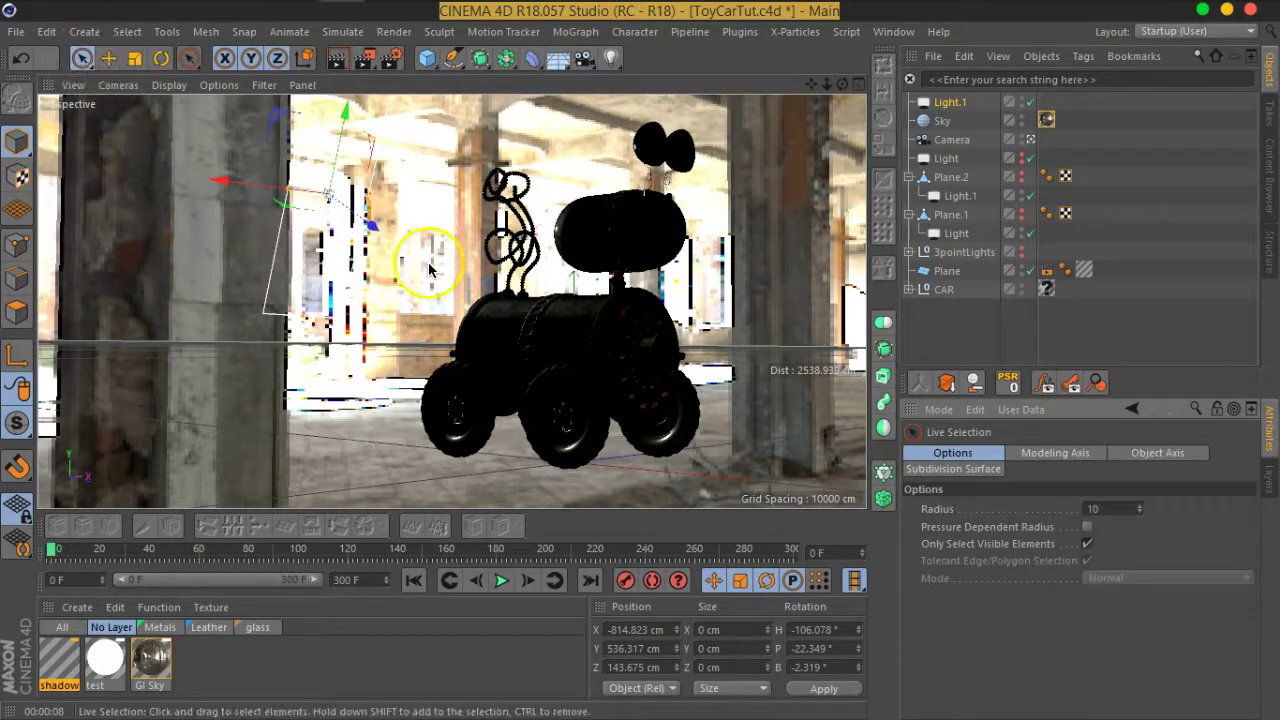
left_click(340, 66)
left_click(416, 189)
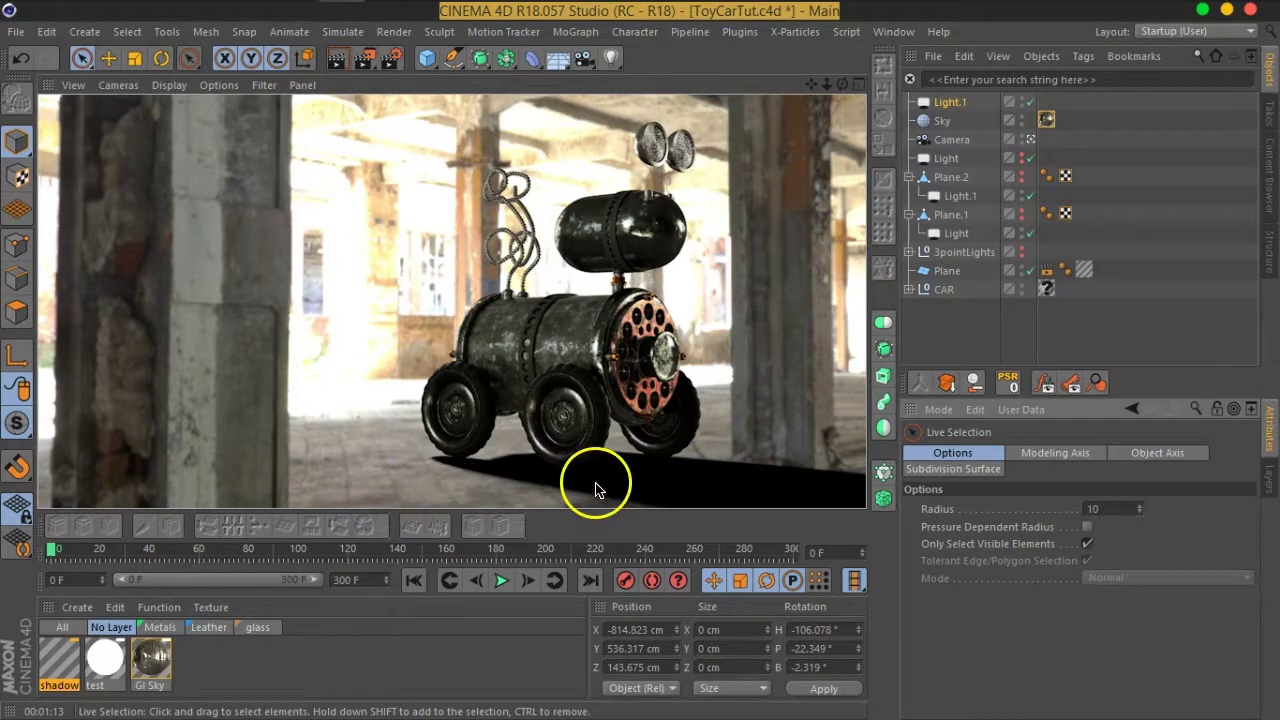
left_click(950, 102)
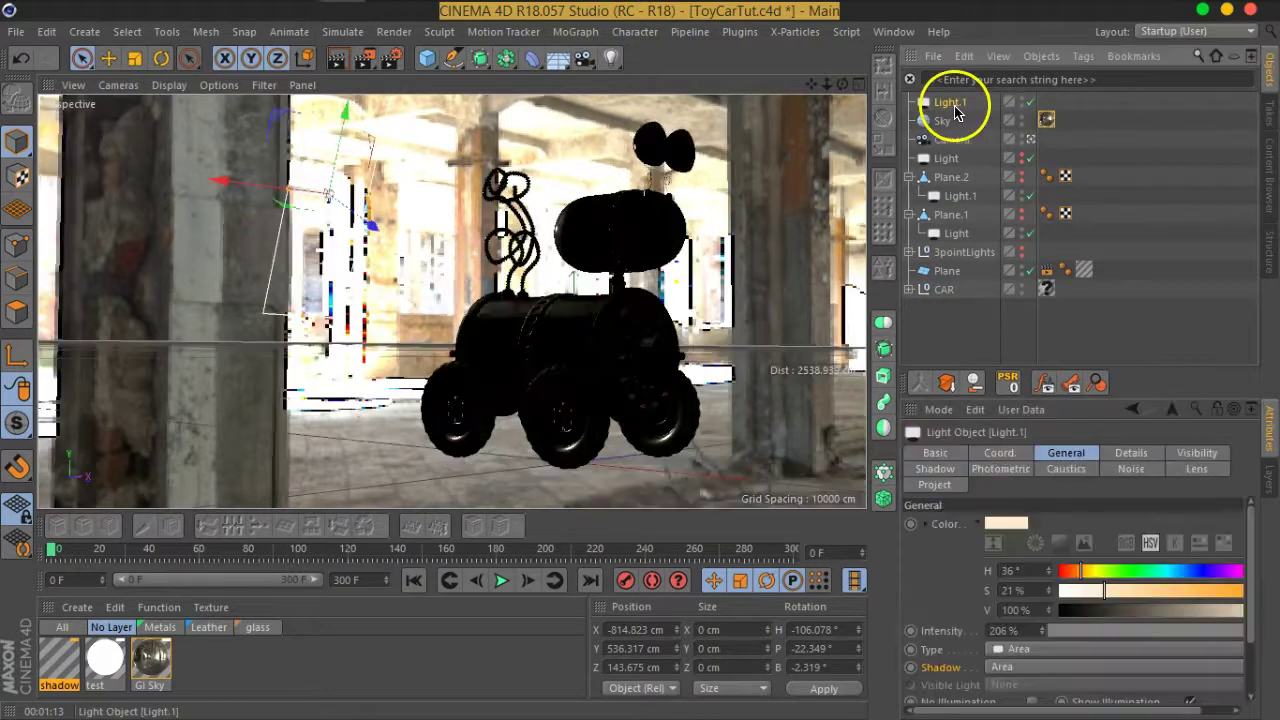
- Open Light.1's Shadow settings and confirm the shadow colour stays black
left_click(944, 472)
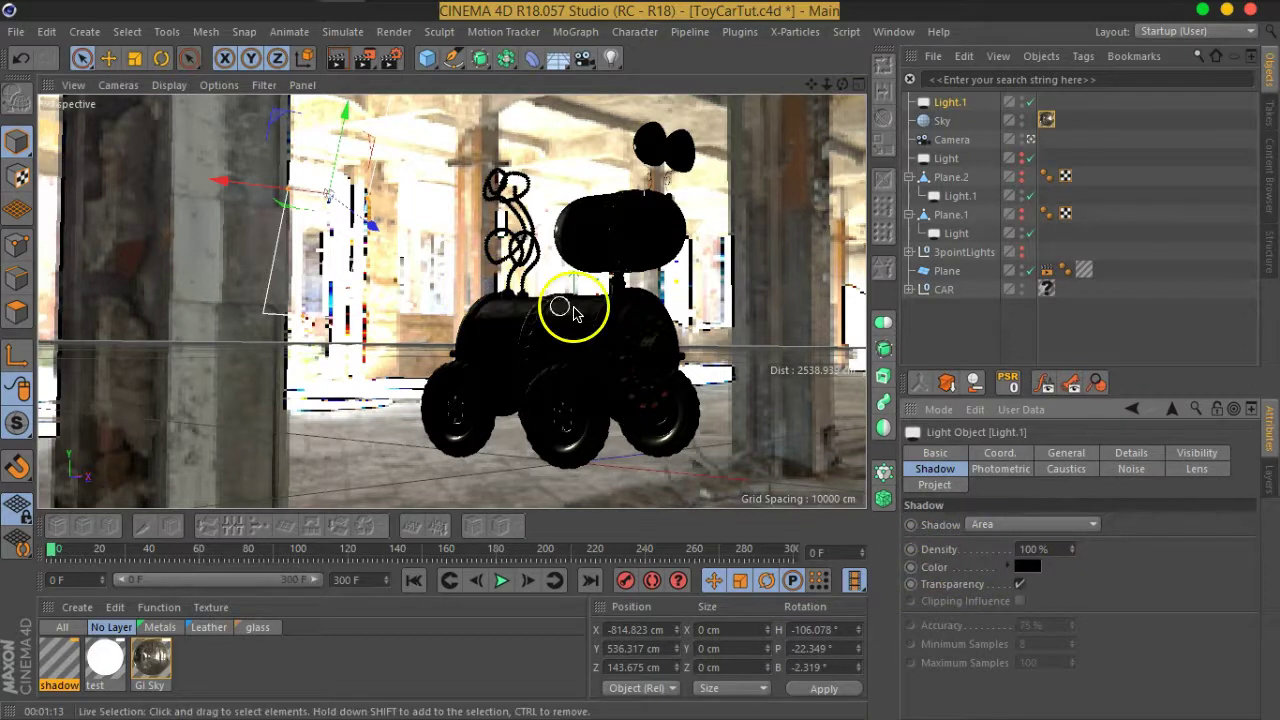
left_click(366, 57)
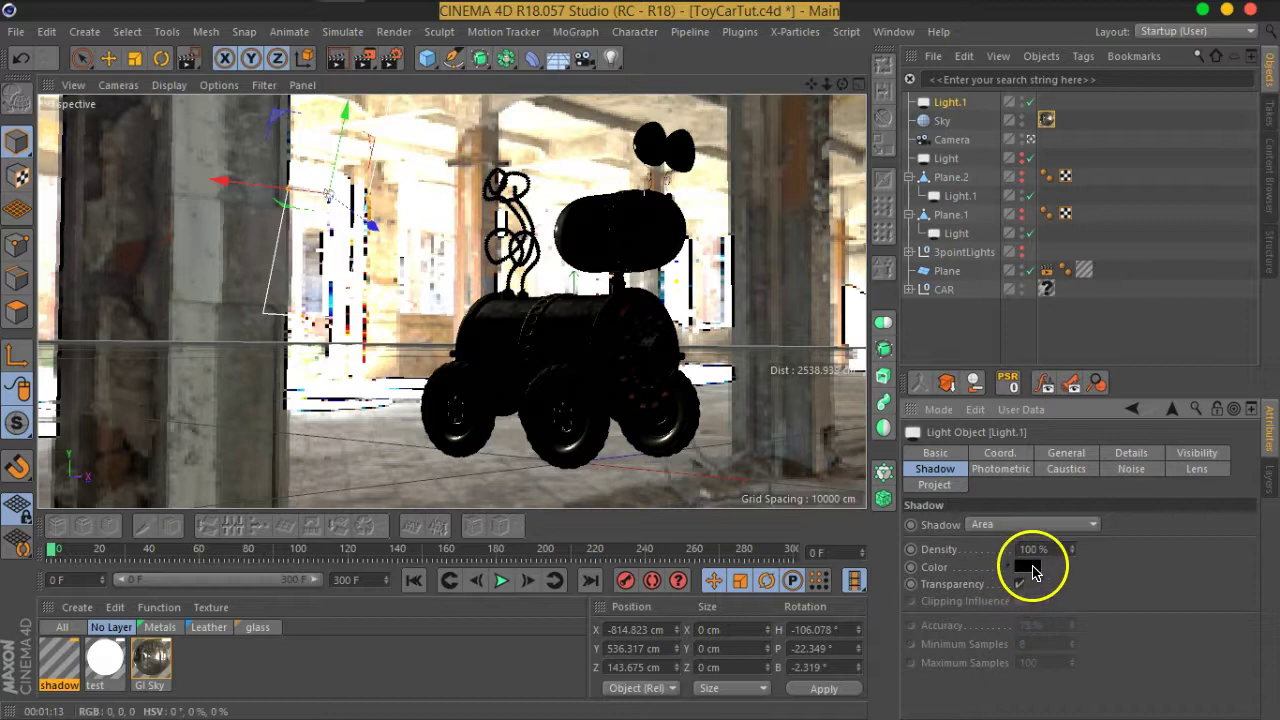
left_click(1028, 566)
left_click(1055, 631)
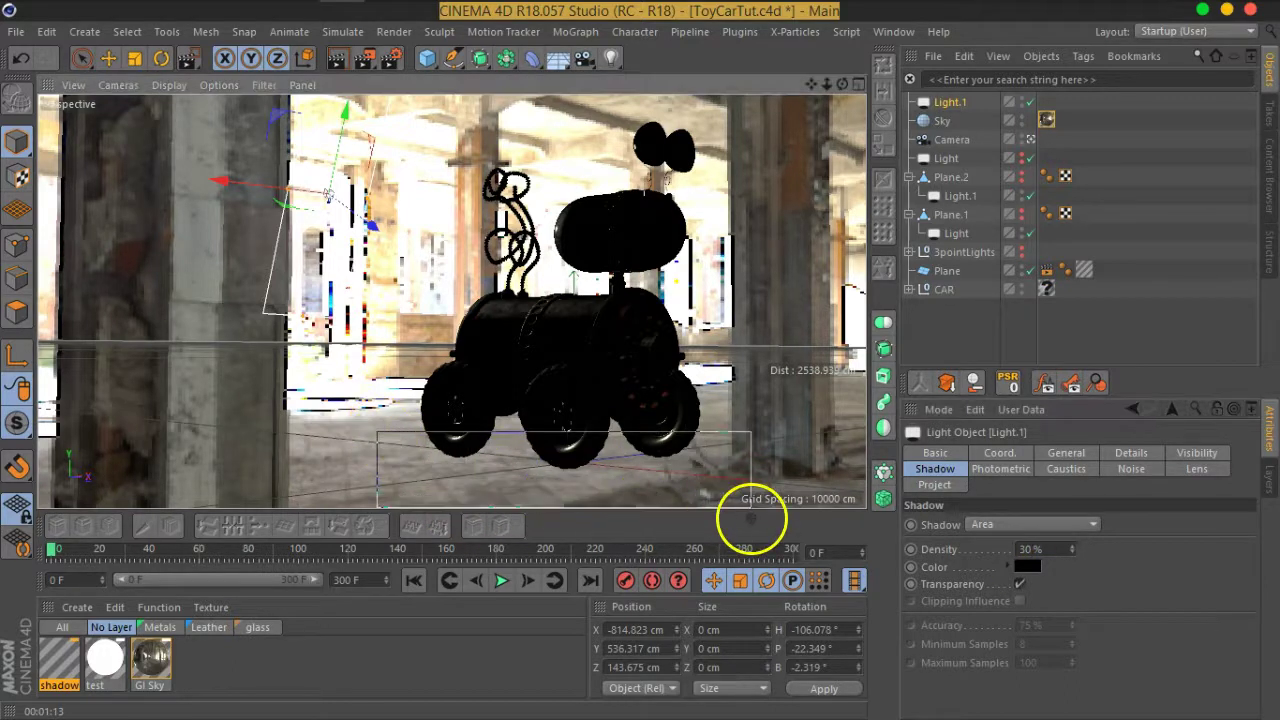
- Test-render the car, then lower Light.1's shadow density from 30% to 10%
key("ctrl+r")
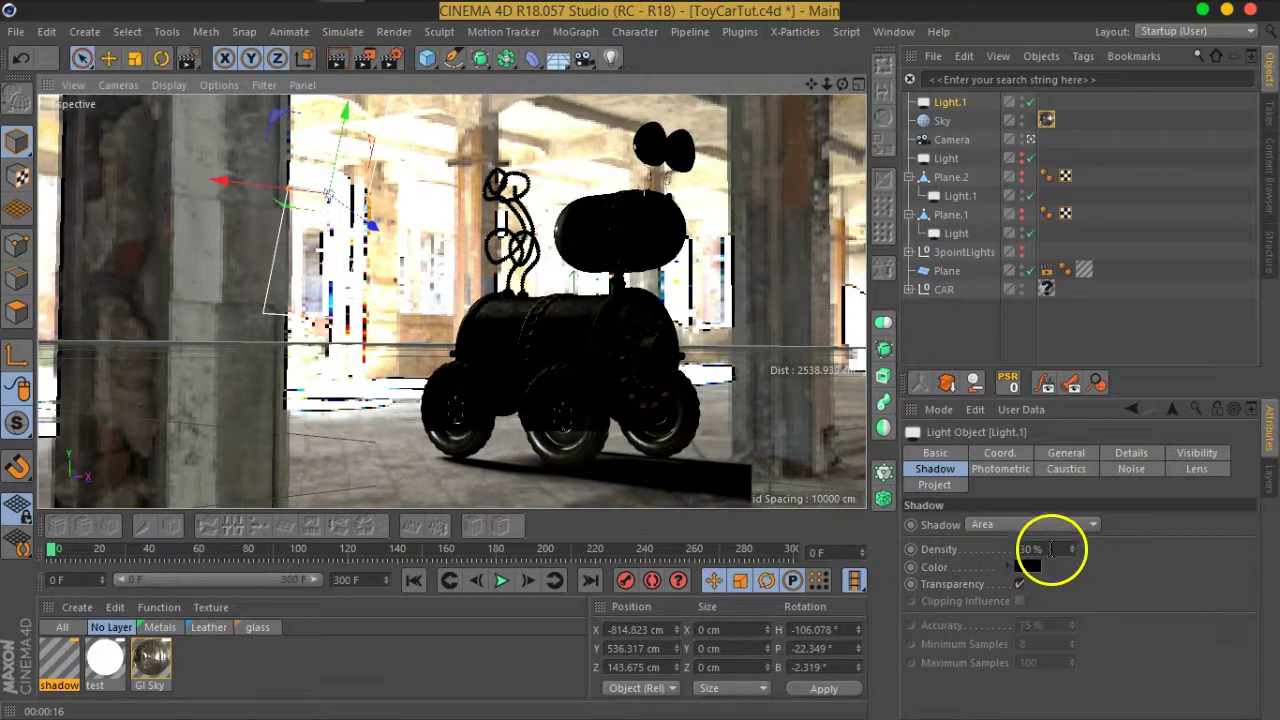
double_click(1048, 549)
type("10")
key("Return")
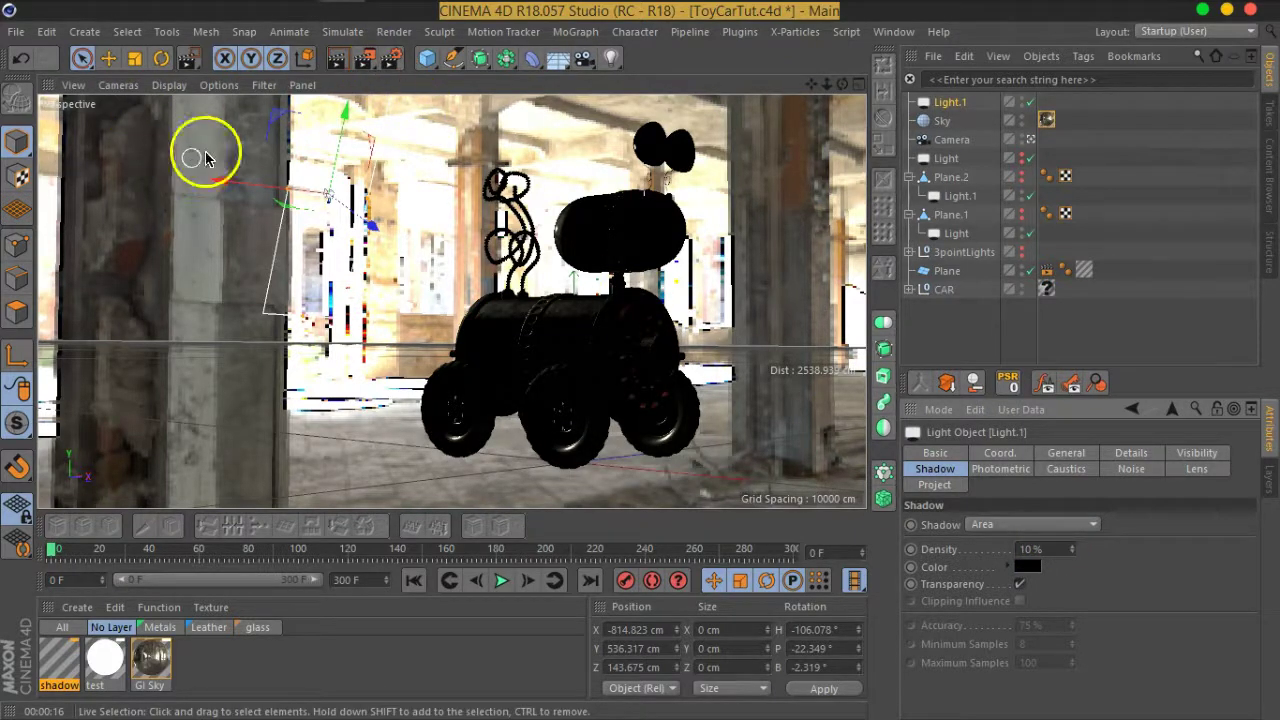
- Toggle two viewport display options such as Shadows and Transparency, then re-render the view
left_click(219, 85)
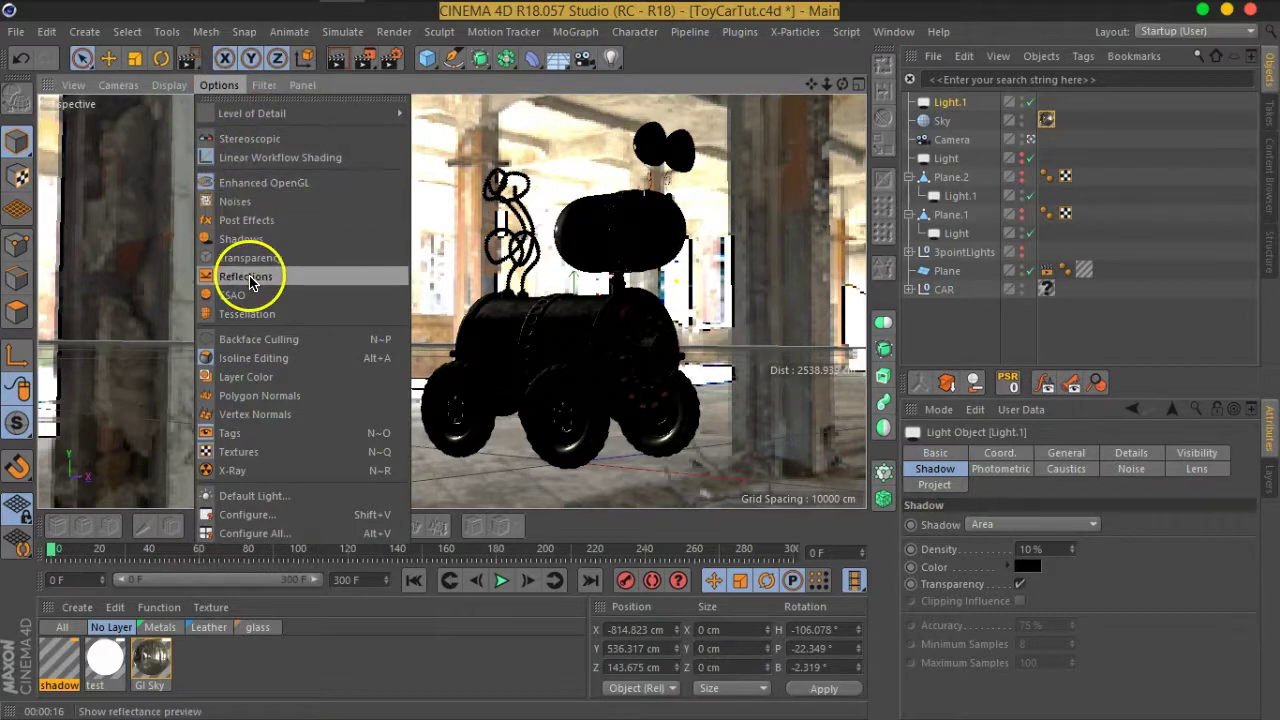
left_click(241, 239)
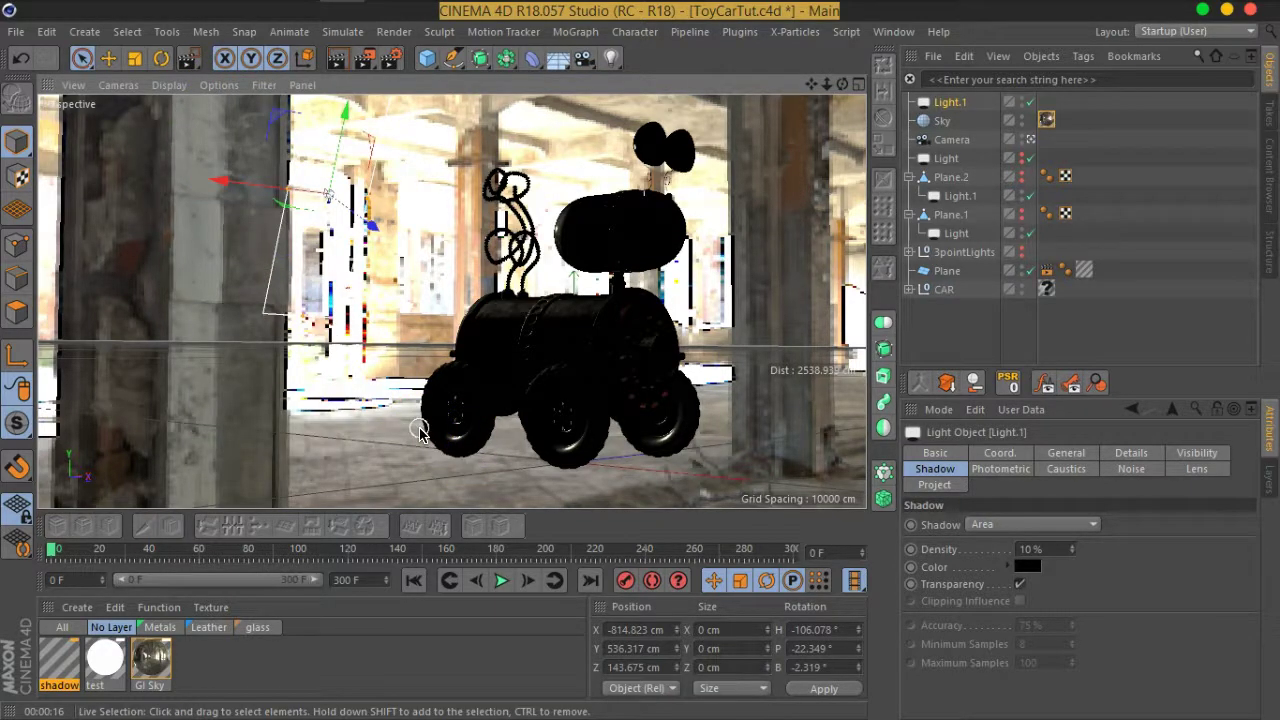
left_click(210, 84)
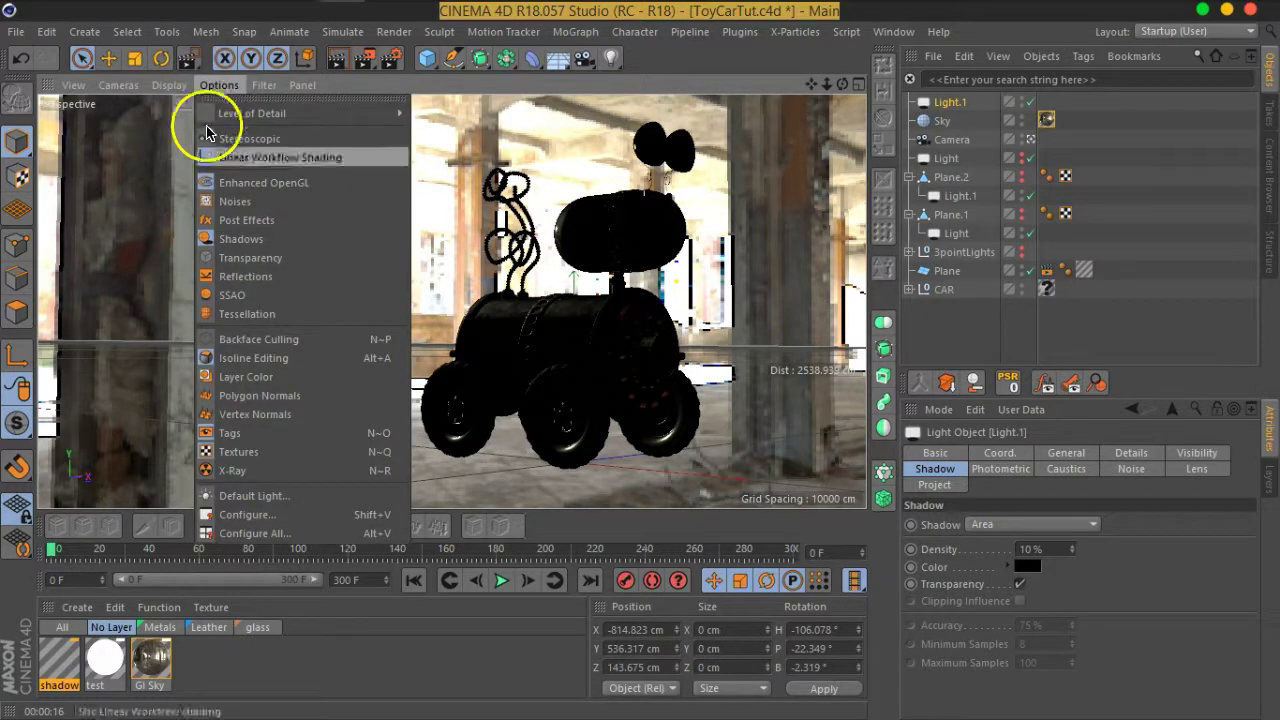
left_click(241, 256)
left_click_drag(366, 70, 400, 63)
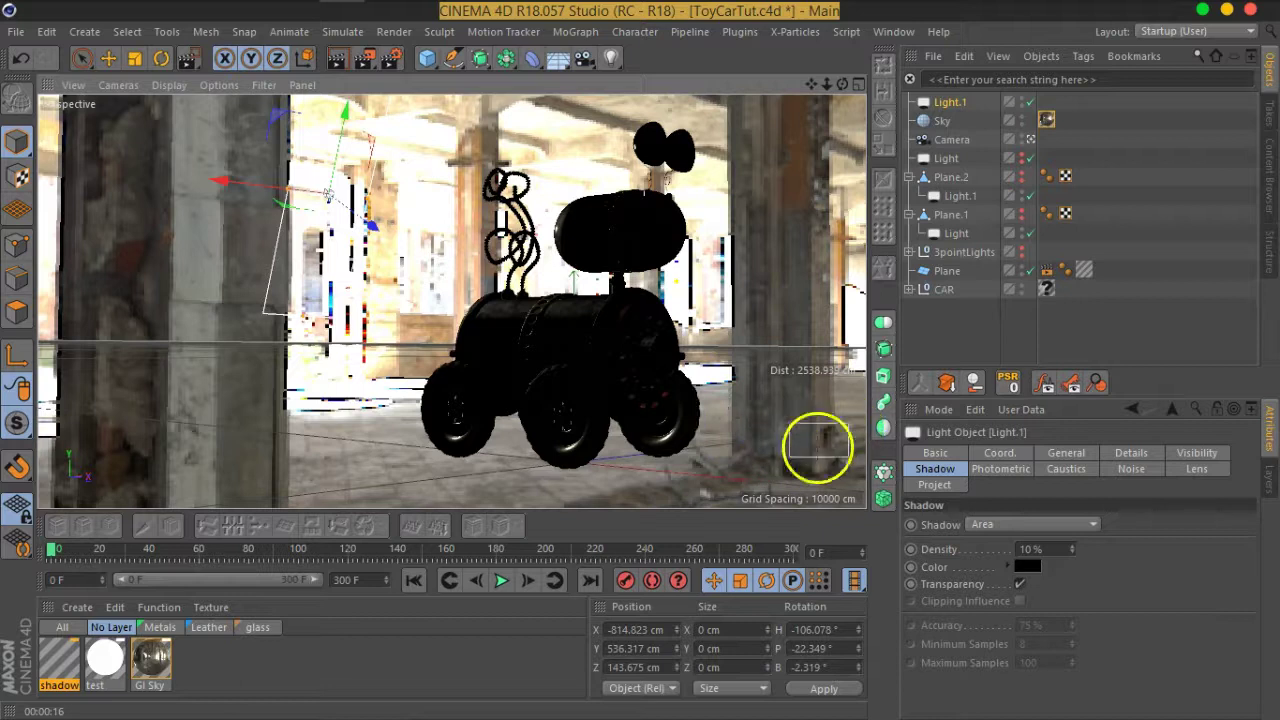
key("ctrl+r")
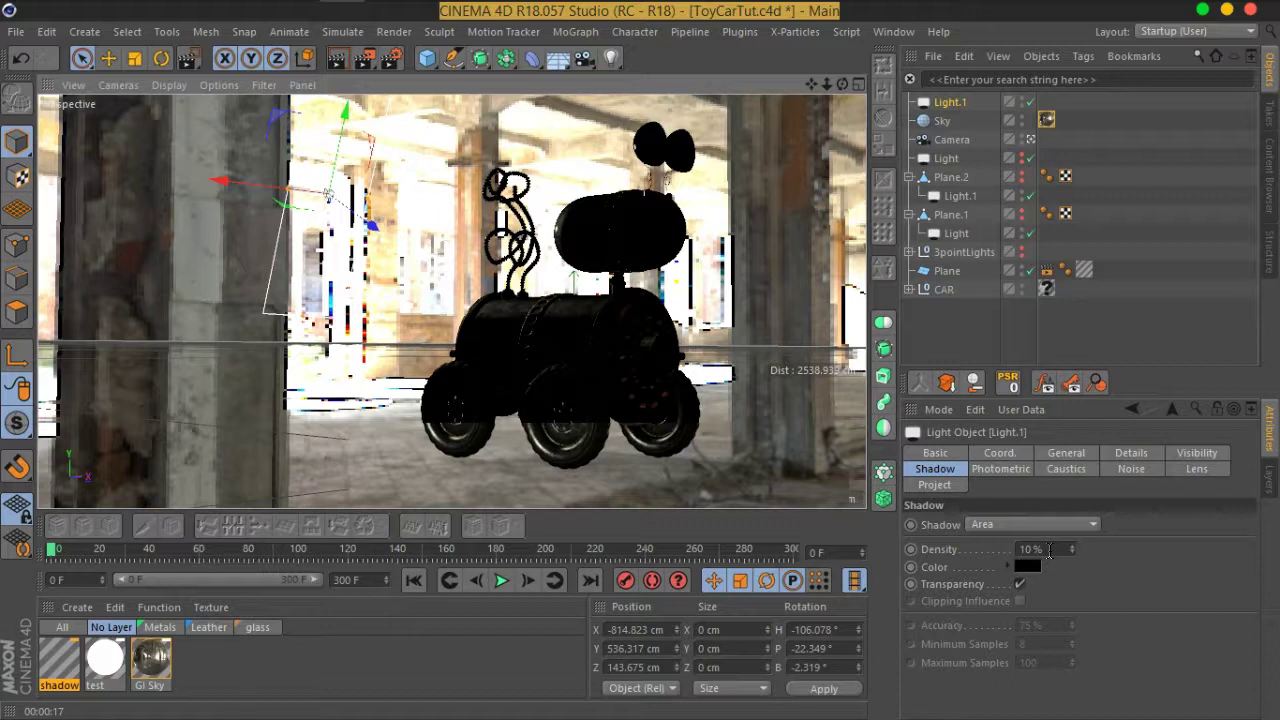
- Set shadow density to 25%, render the floor region under the car, then set it to 18%
left_click(1048, 550)
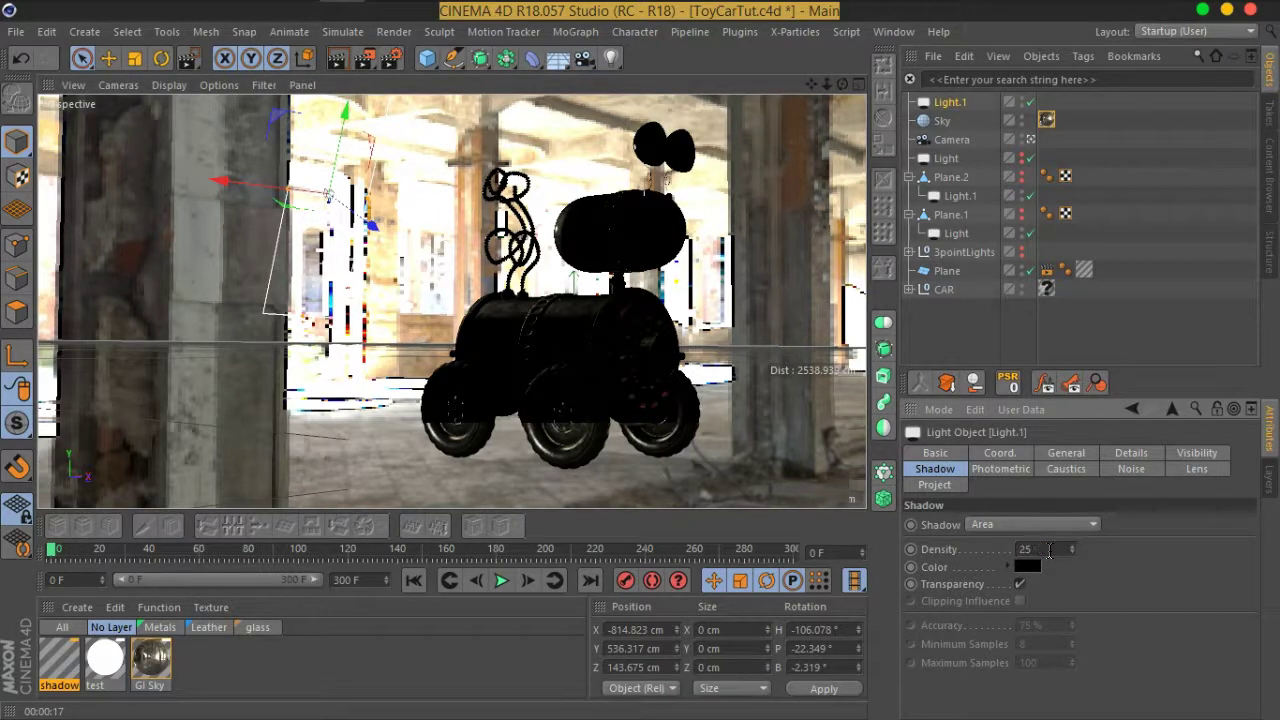
key("Return")
left_click_drag(364, 57, 405, 80)
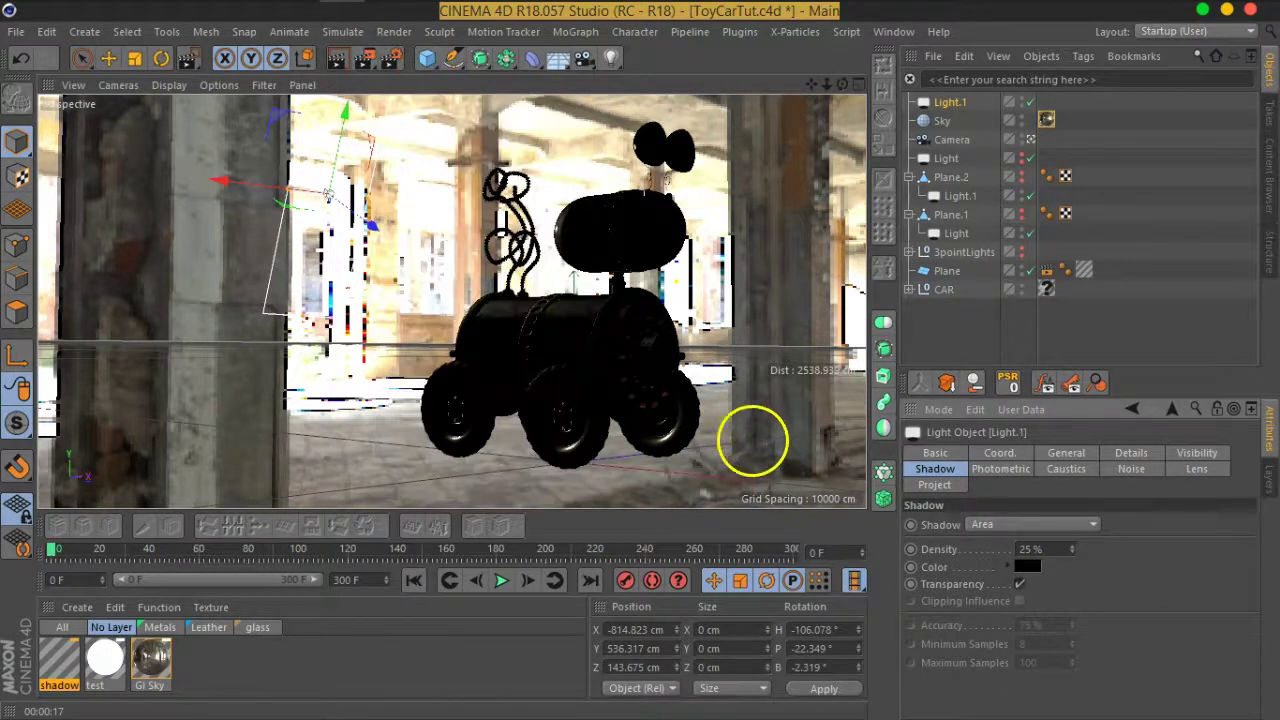
left_click_drag(838, 428, 587, 495)
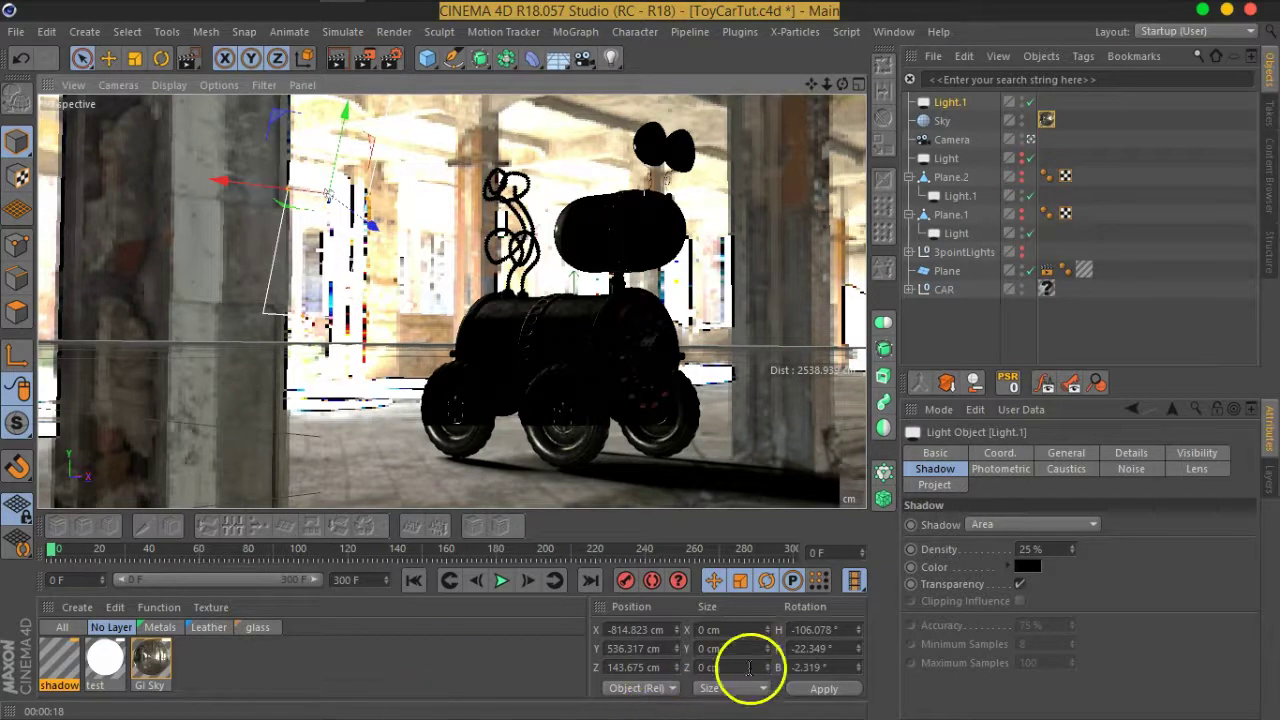
left_click(1051, 556)
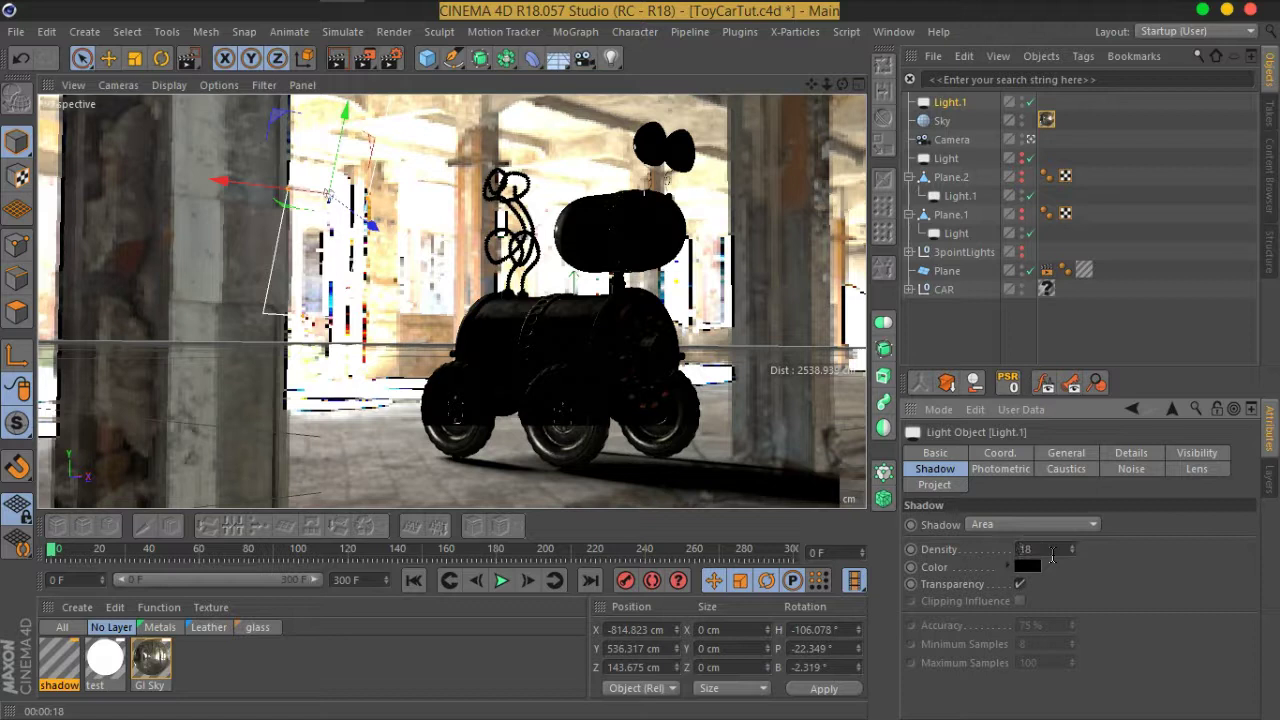
key("Return")
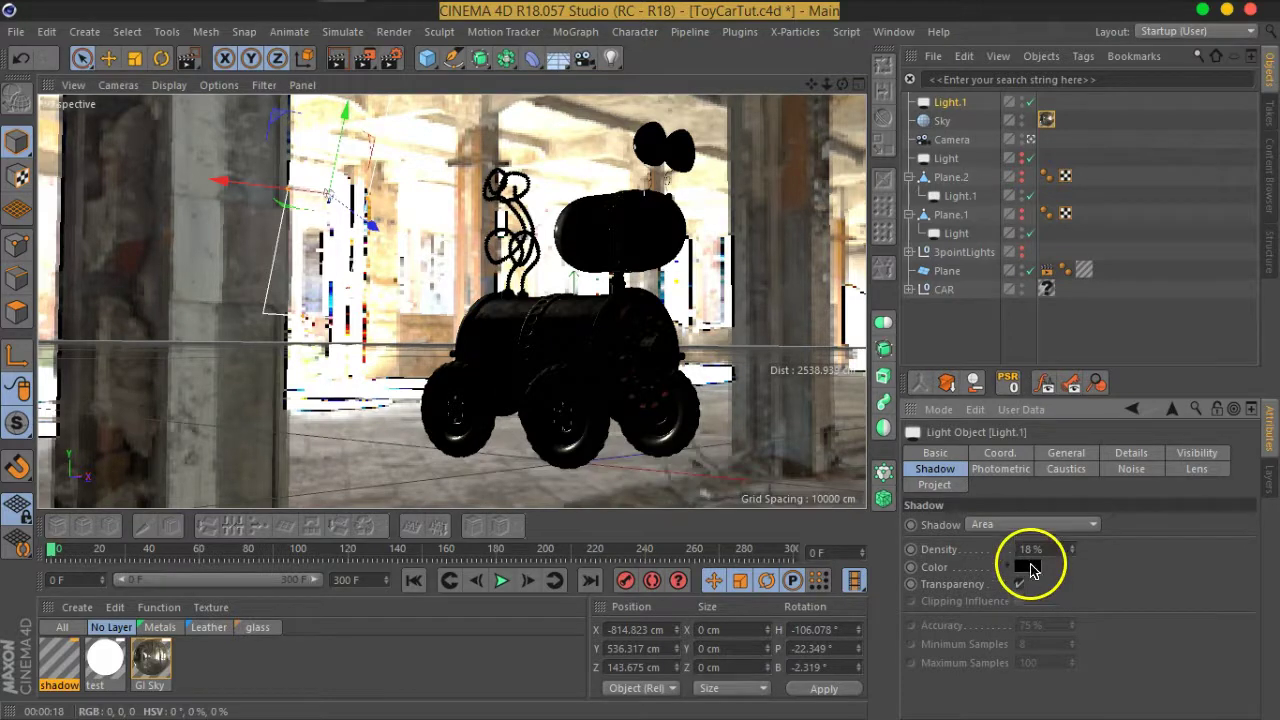
- Sample a brown from the scene as shadow colour, darken it to 14% V, and re-render
left_click(1027, 566)
left_click(1162, 533)
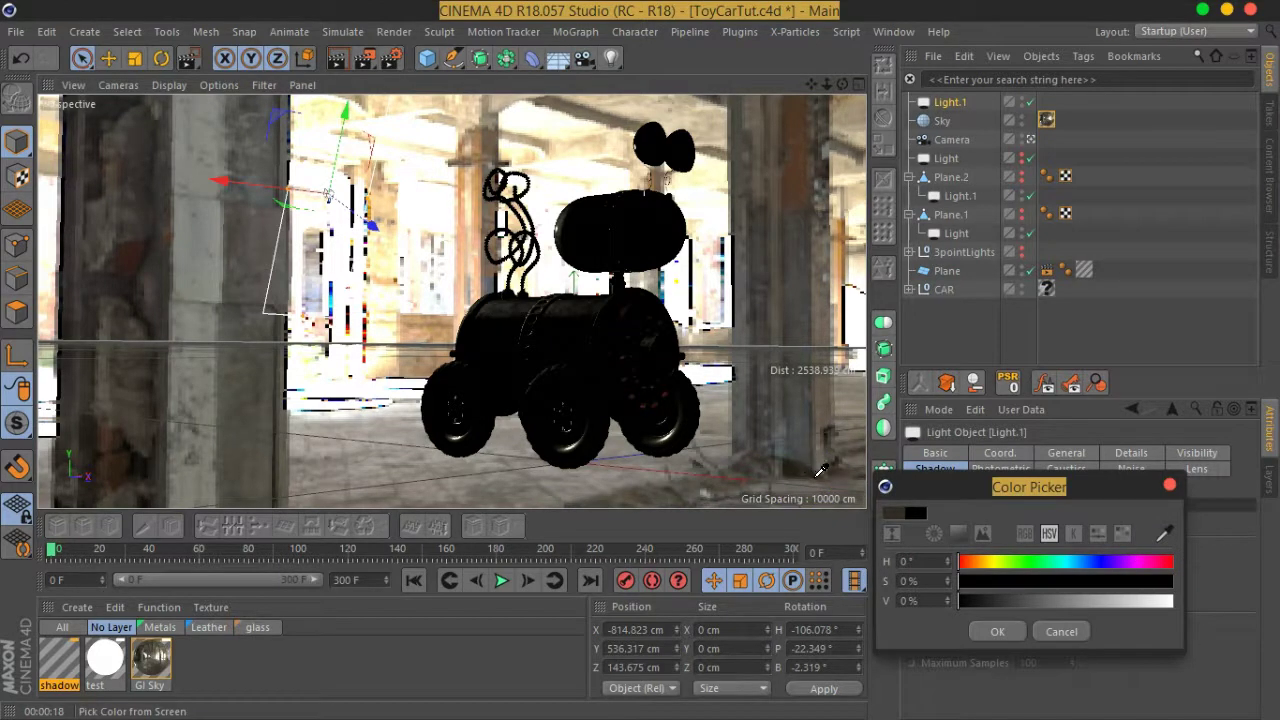
left_click(820, 470)
mouse_move(1006, 600)
left_mouse_down()
mouse_move(990, 604)
mouse_move(1040, 590)
left_mouse_up()
left_click(999, 632)
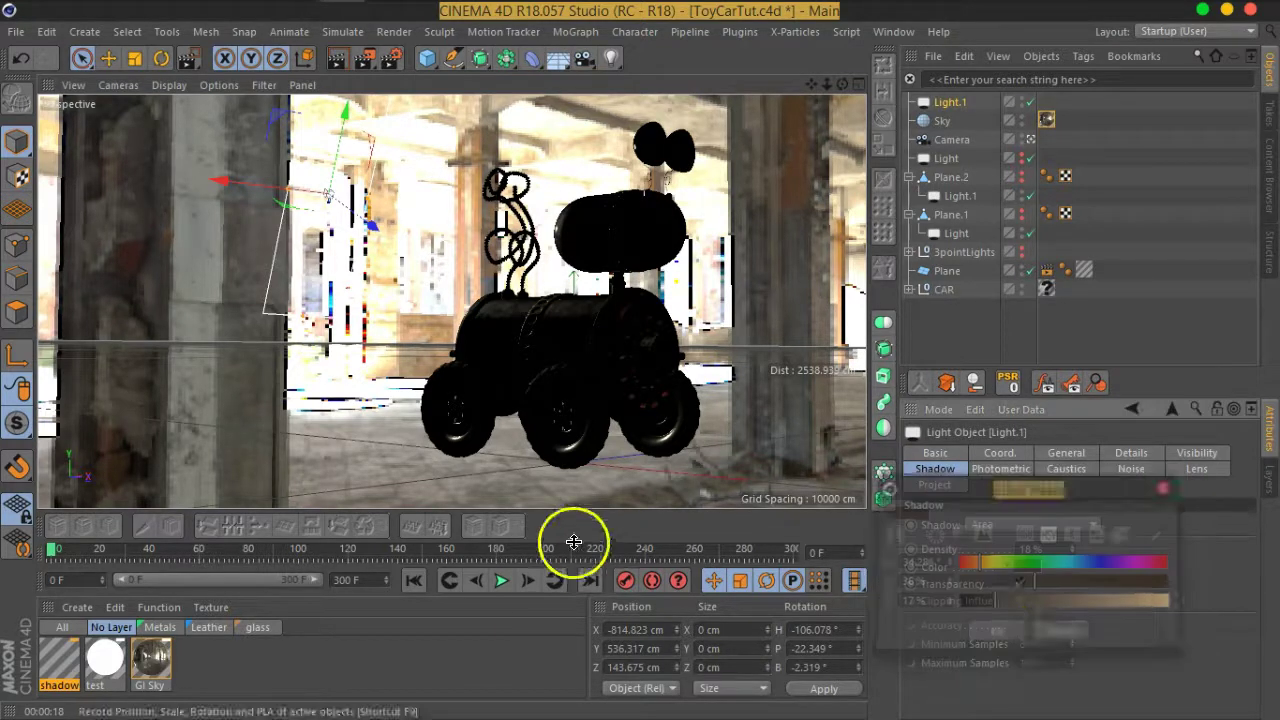
left_click(366, 58)
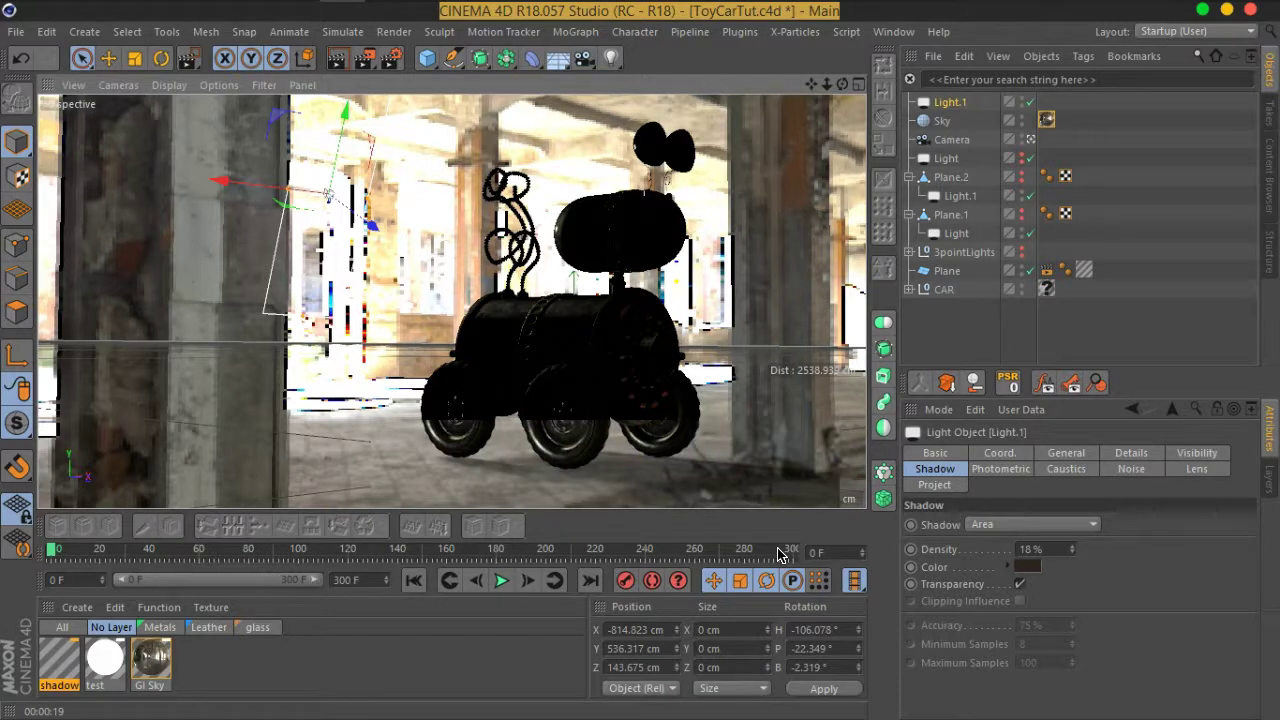
- In the maximized Front view, raise the floor Plane to Y 6.876 cm
left_click(1080, 333)
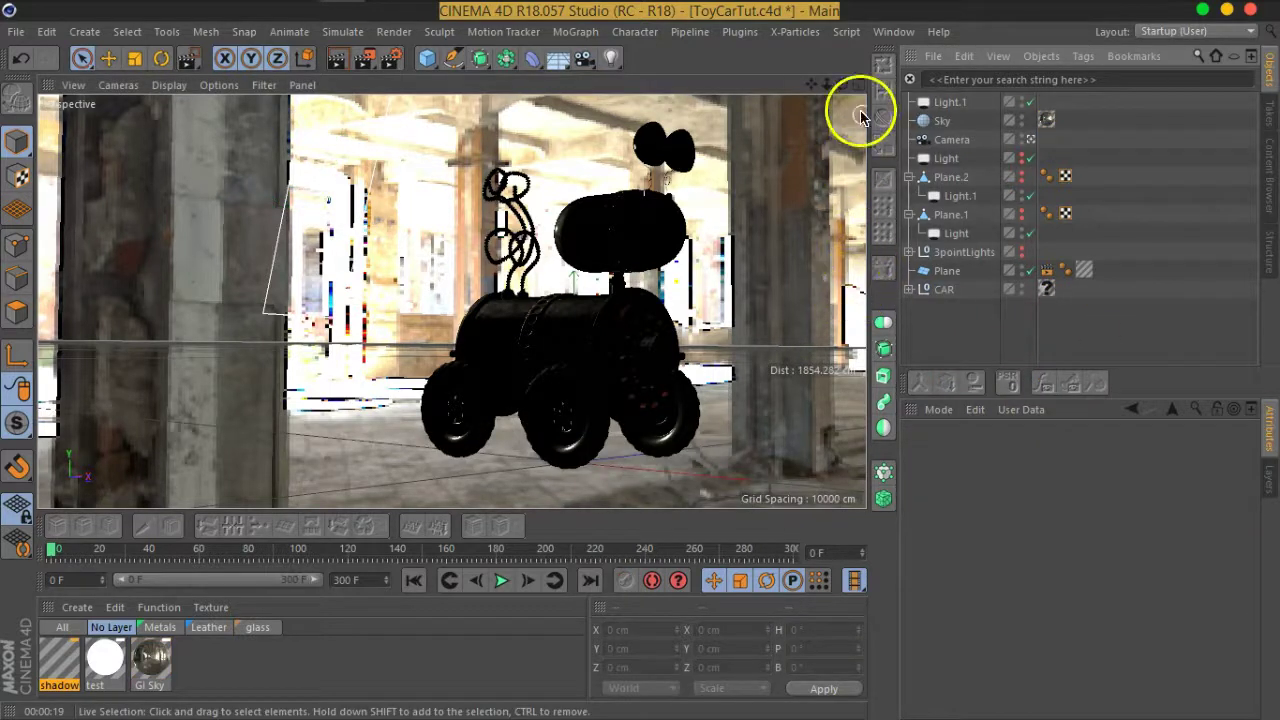
left_click(852, 82)
left_click(862, 300)
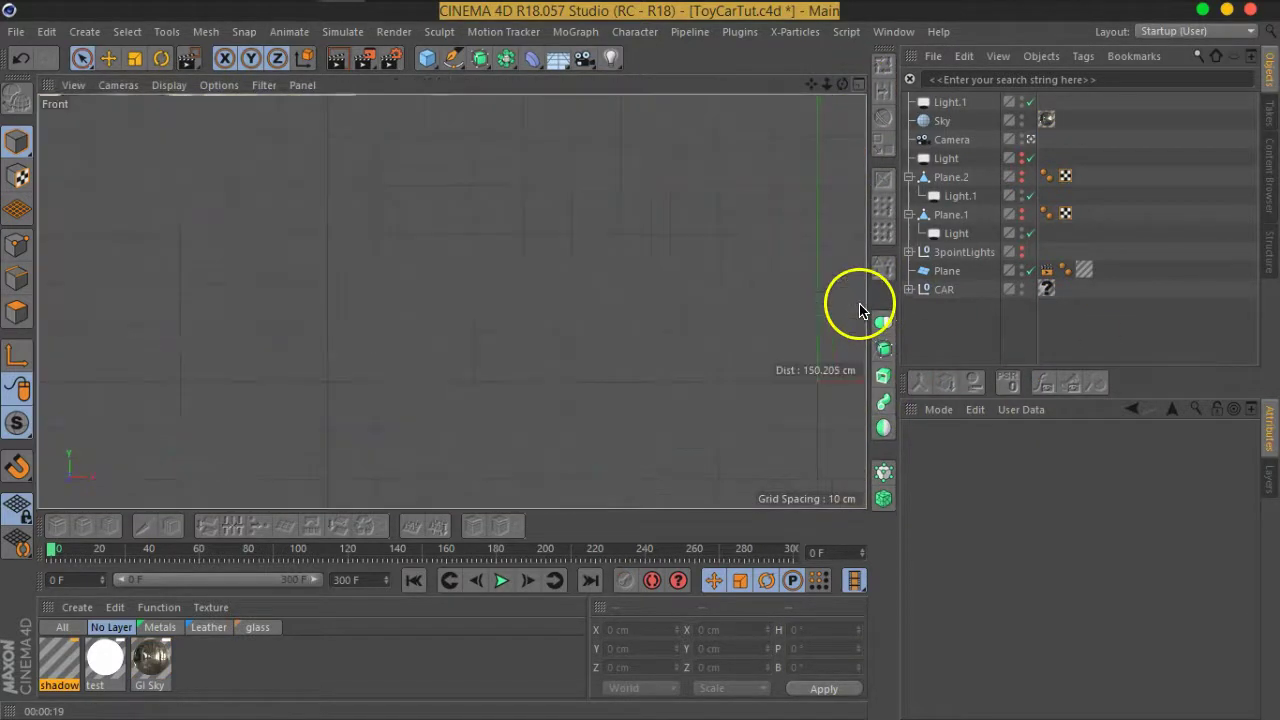
left_click(979, 269)
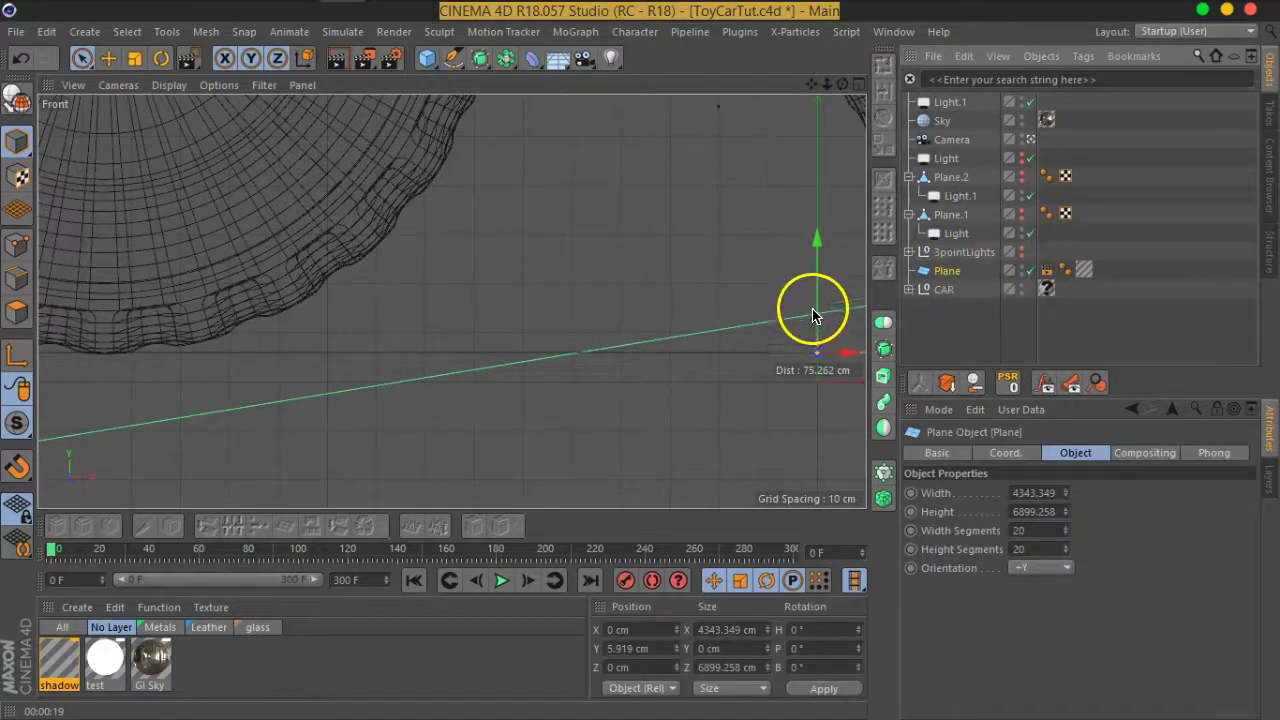
left_click_drag(820, 287, 820, 283)
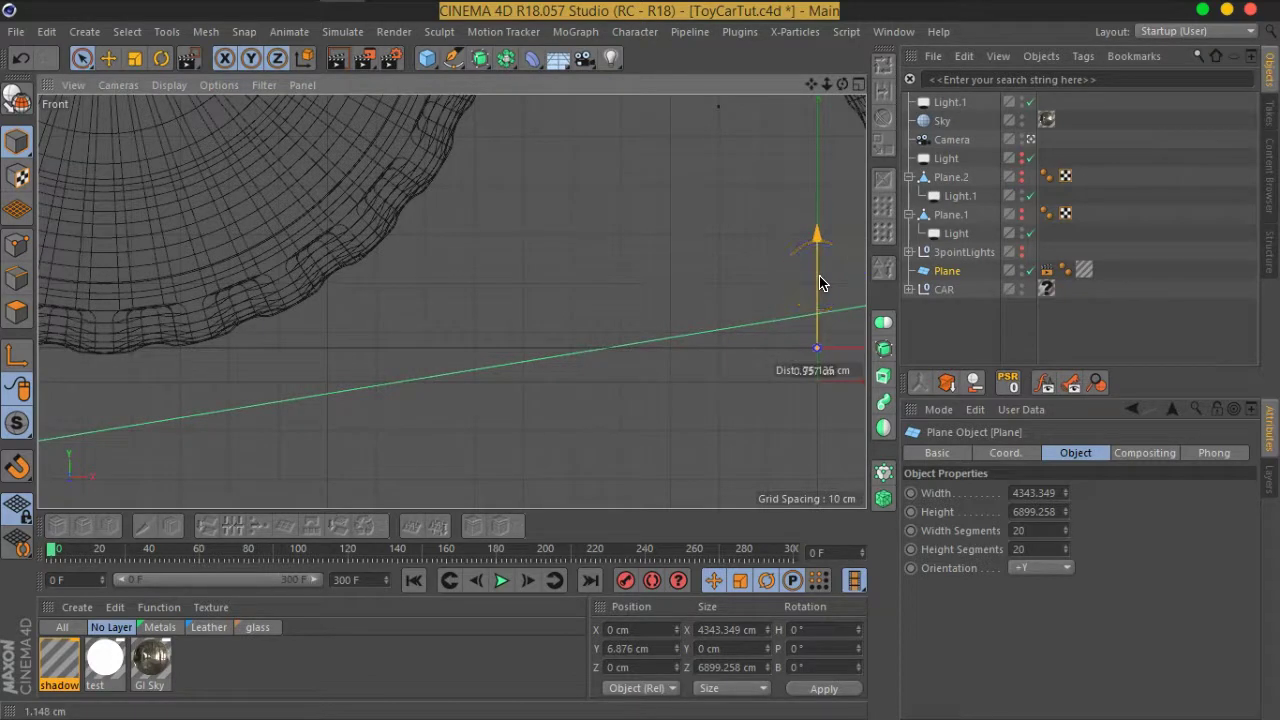
- Return to the Perspective view and render the textured car in the warehouse
left_click(858, 84)
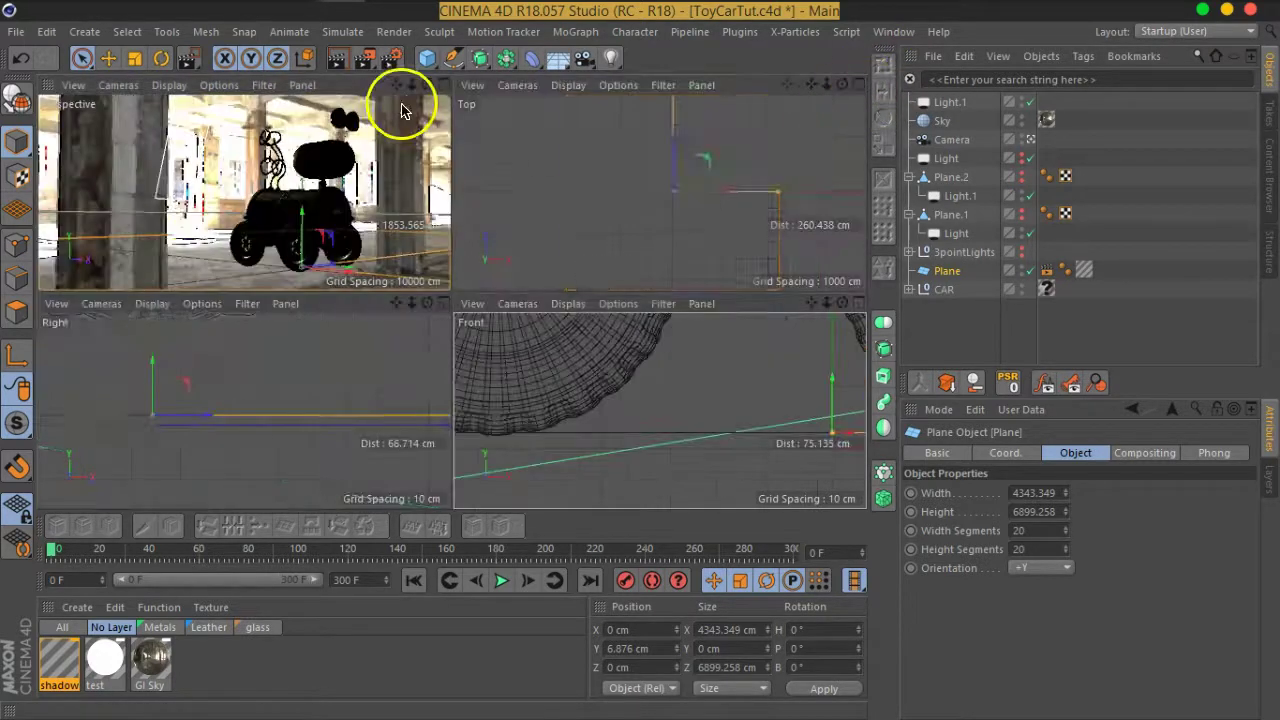
left_click(443, 84)
left_click(392, 60)
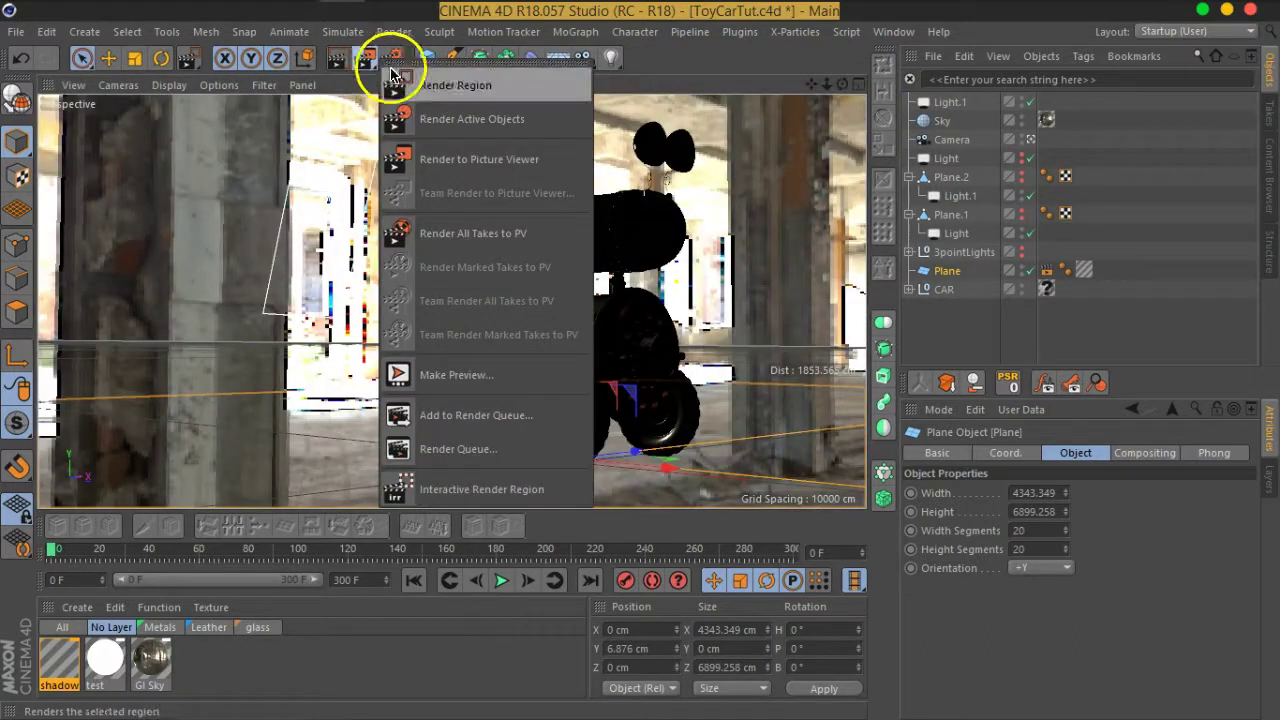
left_click(420, 85)
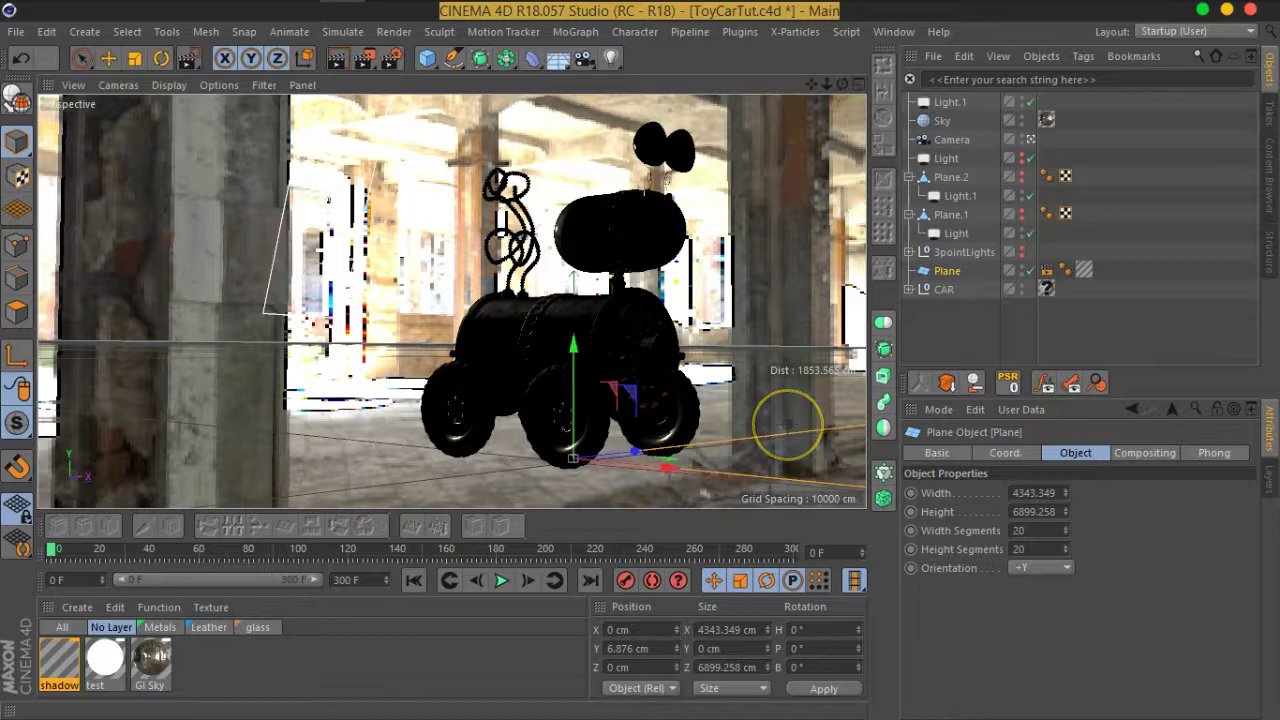
left_click(788, 425)
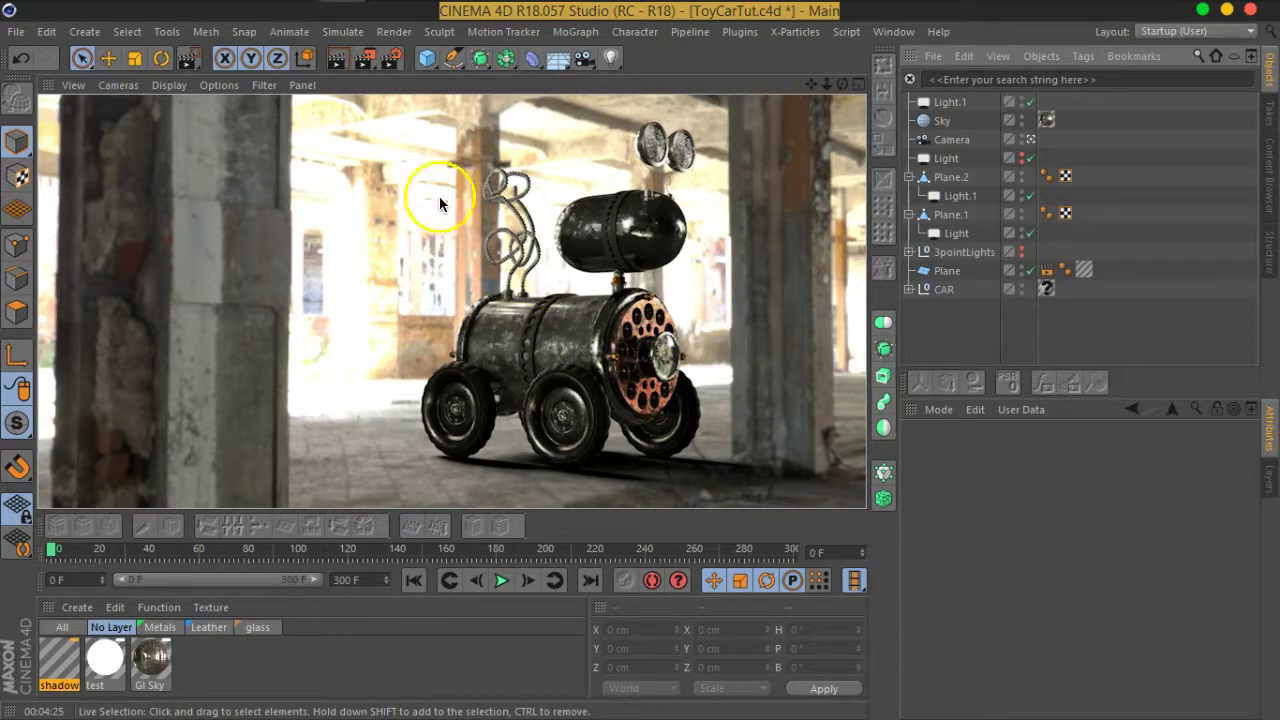
- Add a Color Mapping post effect (Exponential, HSV model) with Affect Background ticked
left_click(392, 62)
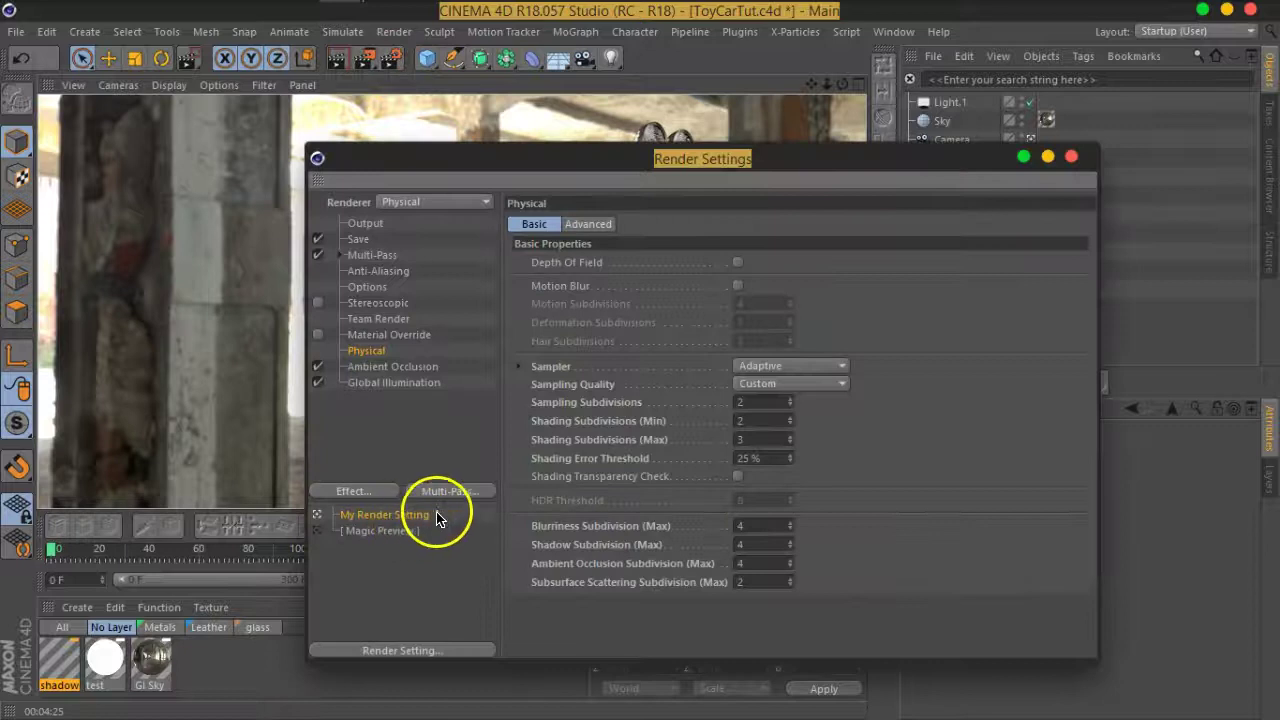
left_click_drag(558, 165, 548, 463)
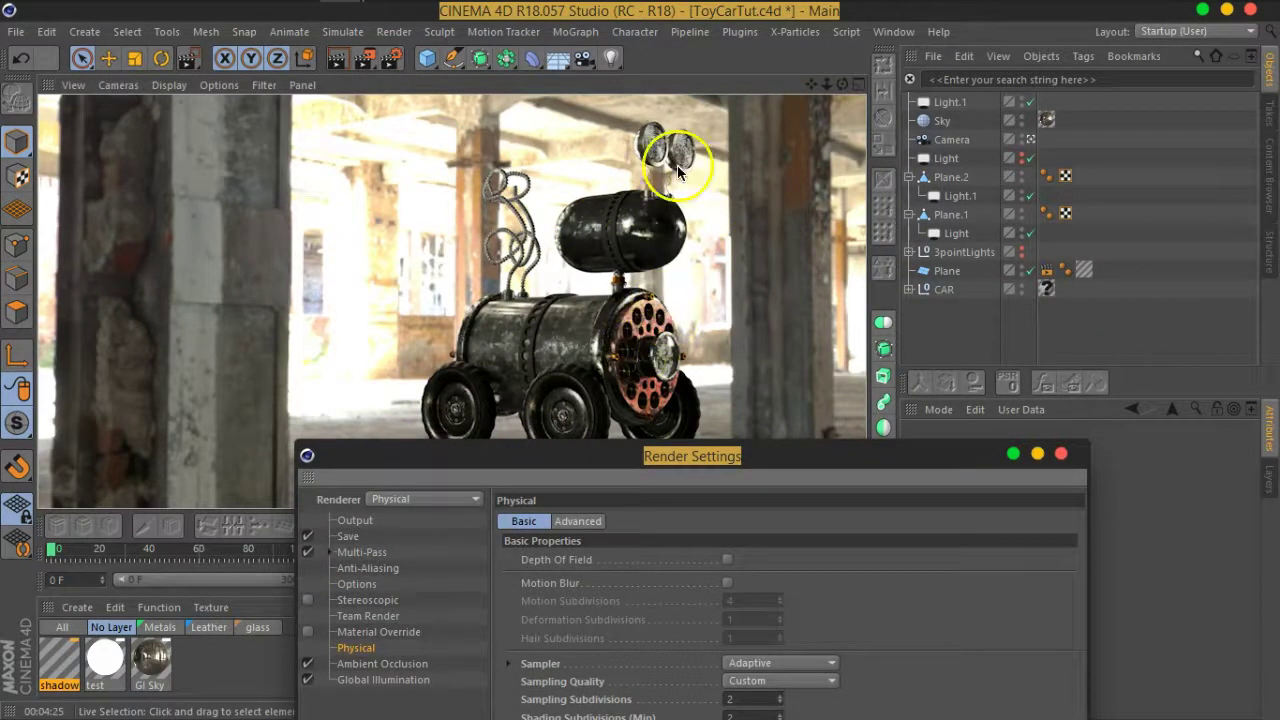
left_click_drag(634, 457, 770, 109)
left_click(480, 439)
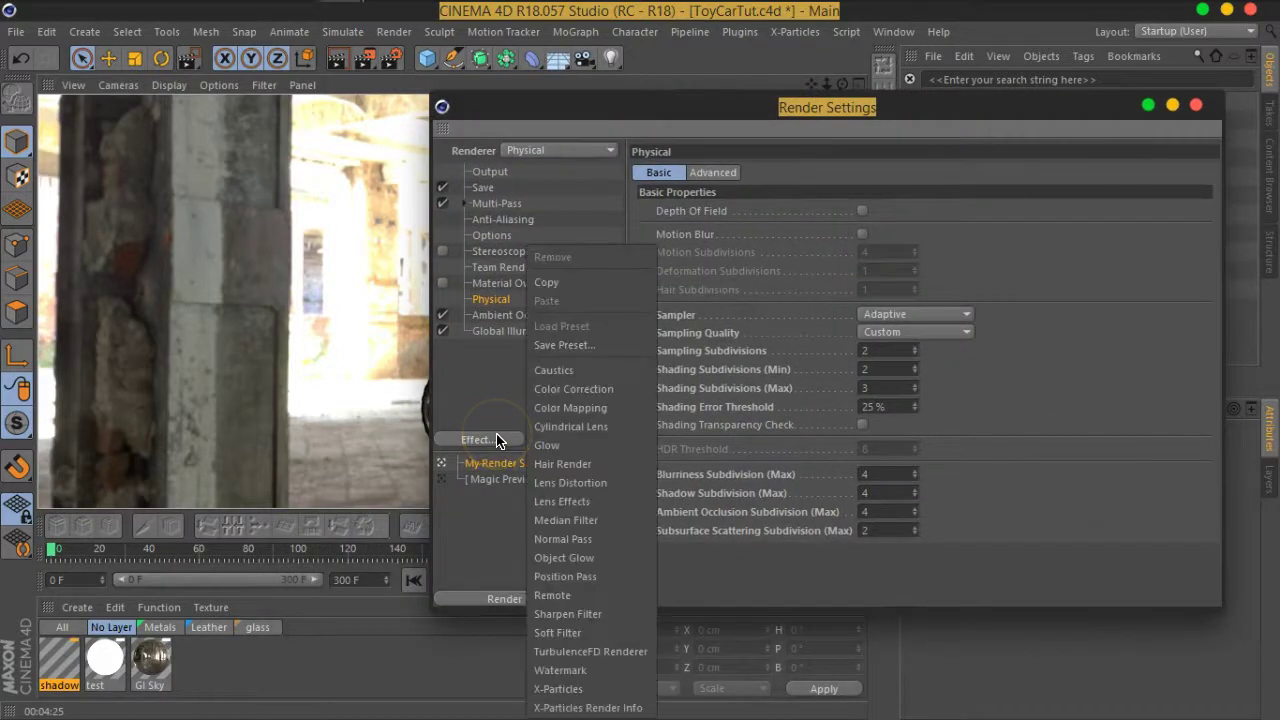
left_click(581, 408)
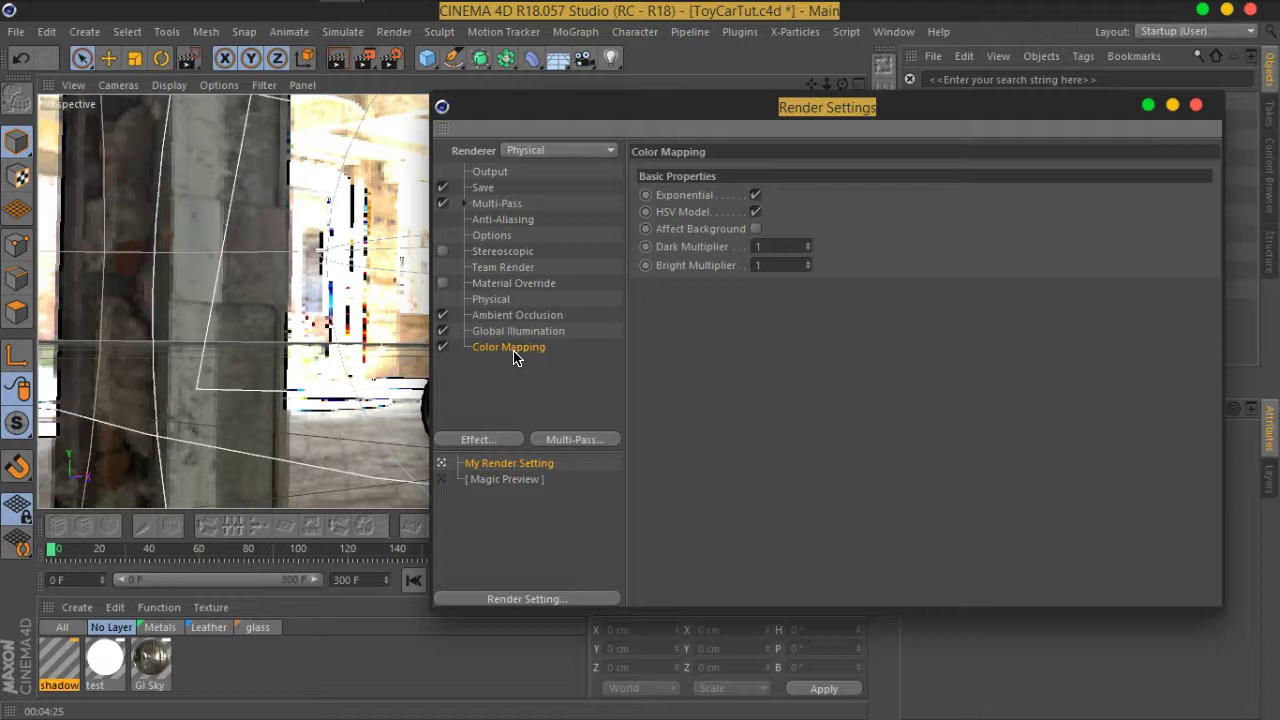
left_click(757, 229)
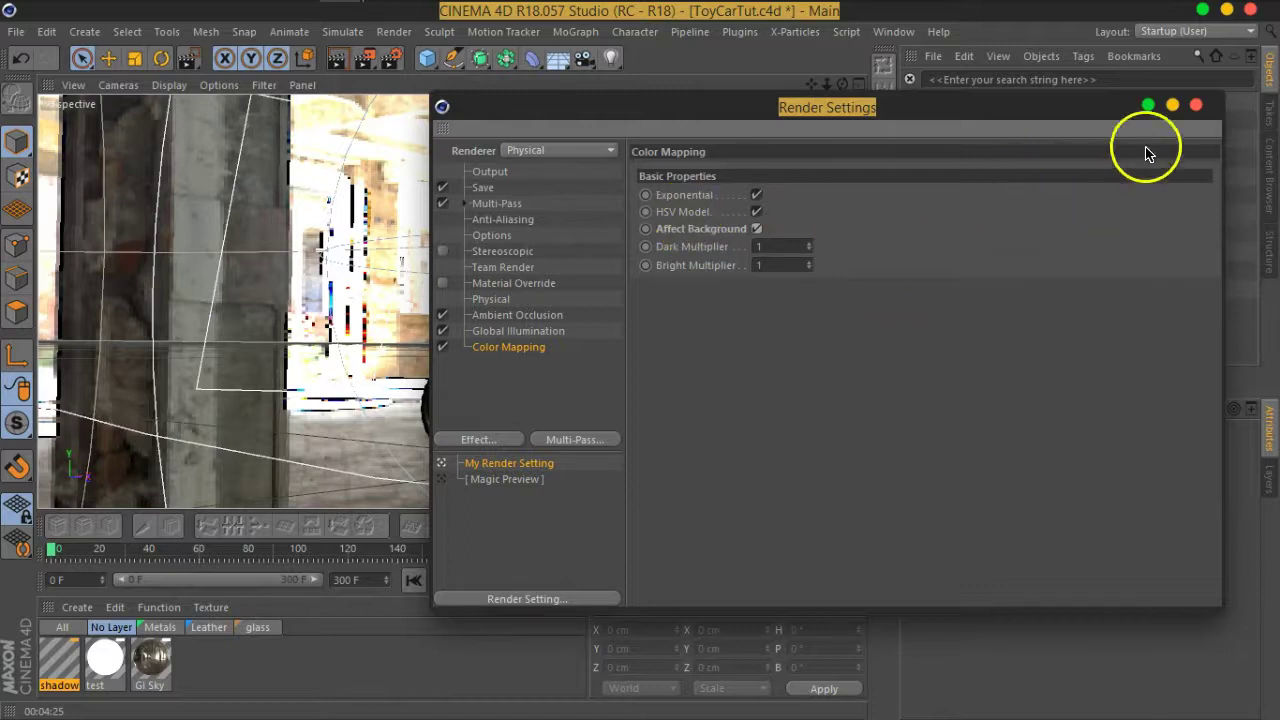
- Close Render Settings and draw an Interactive Render Region around the toy car
left_click(1196, 106)
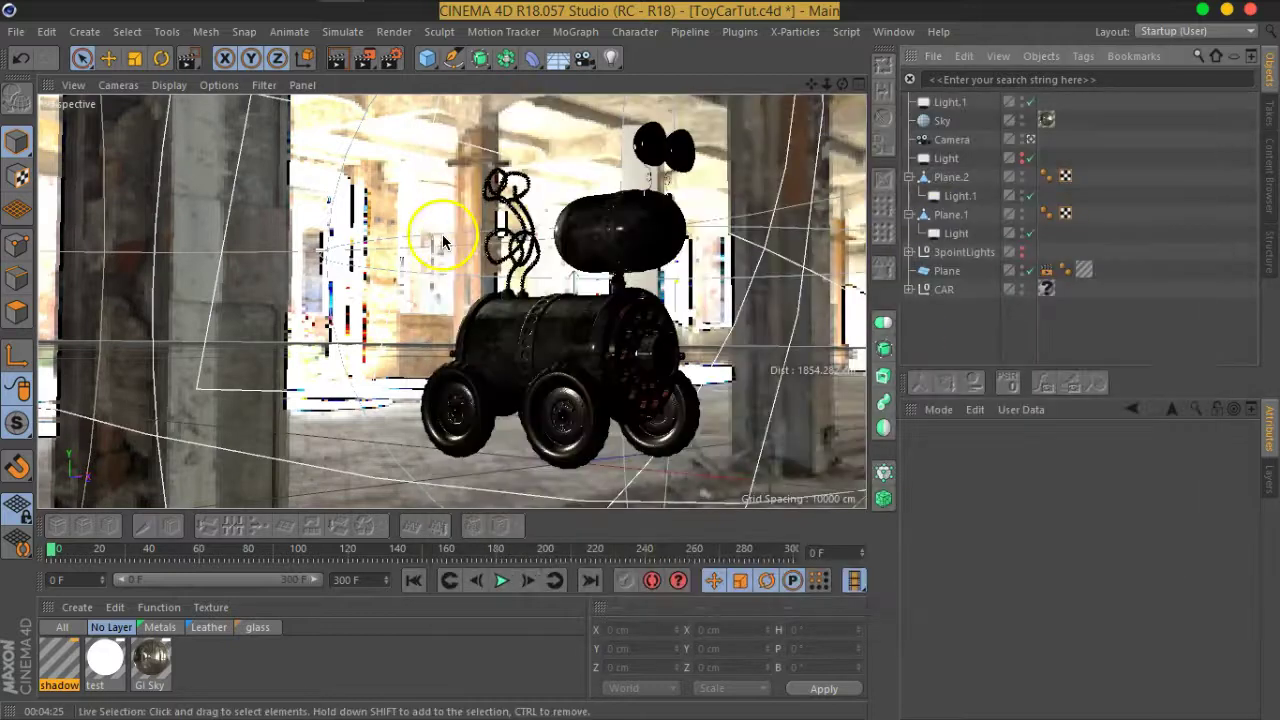
left_click(366, 57)
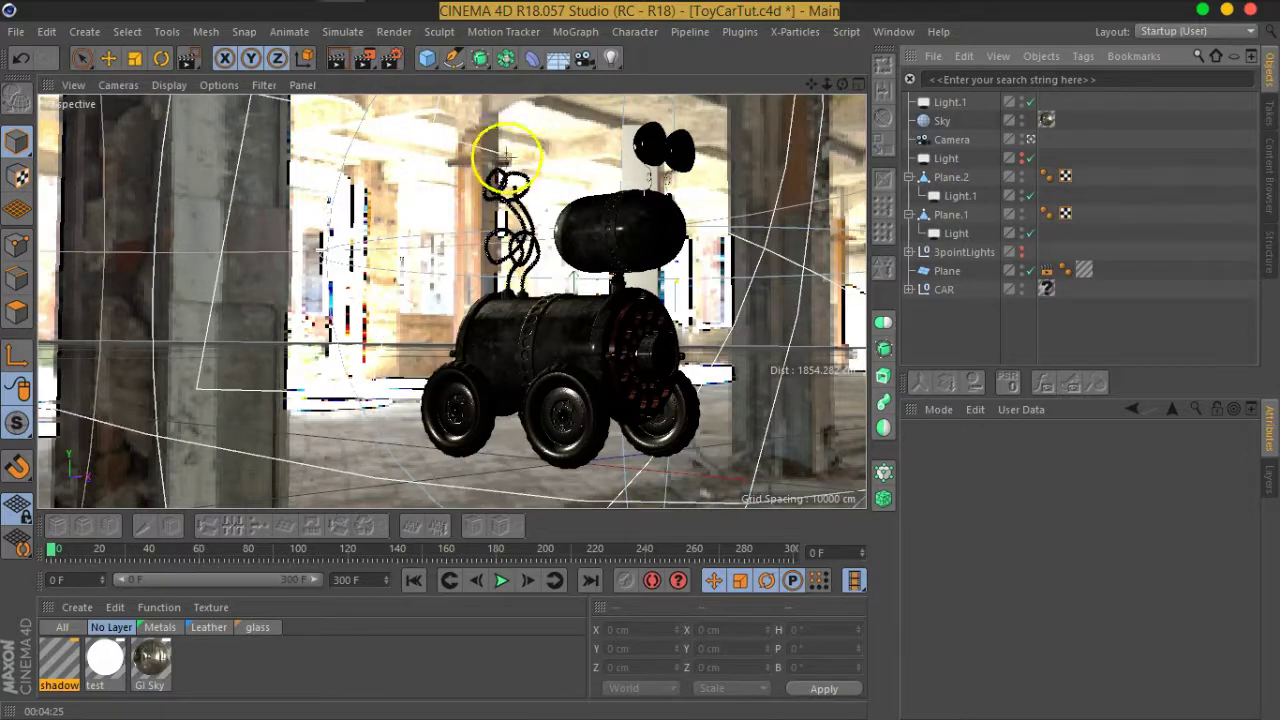
left_click_drag(535, 132, 286, 305)
left_click_drag(260, 413, 314, 300)
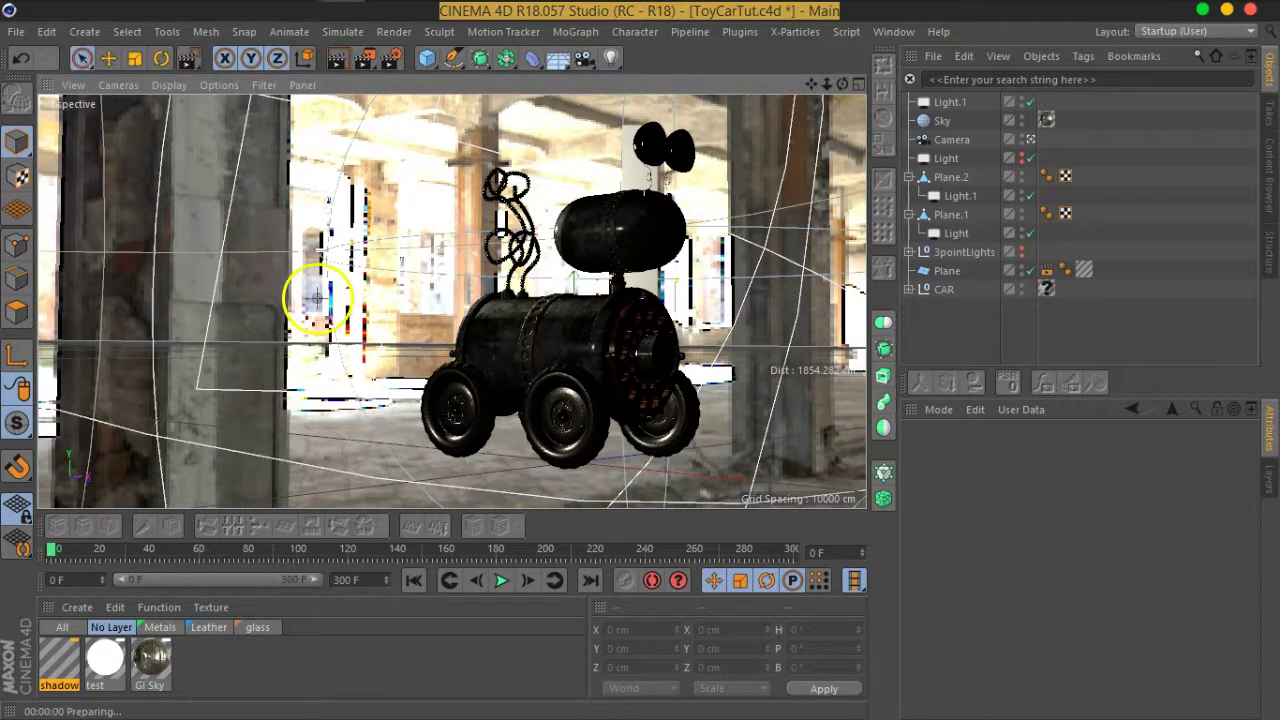